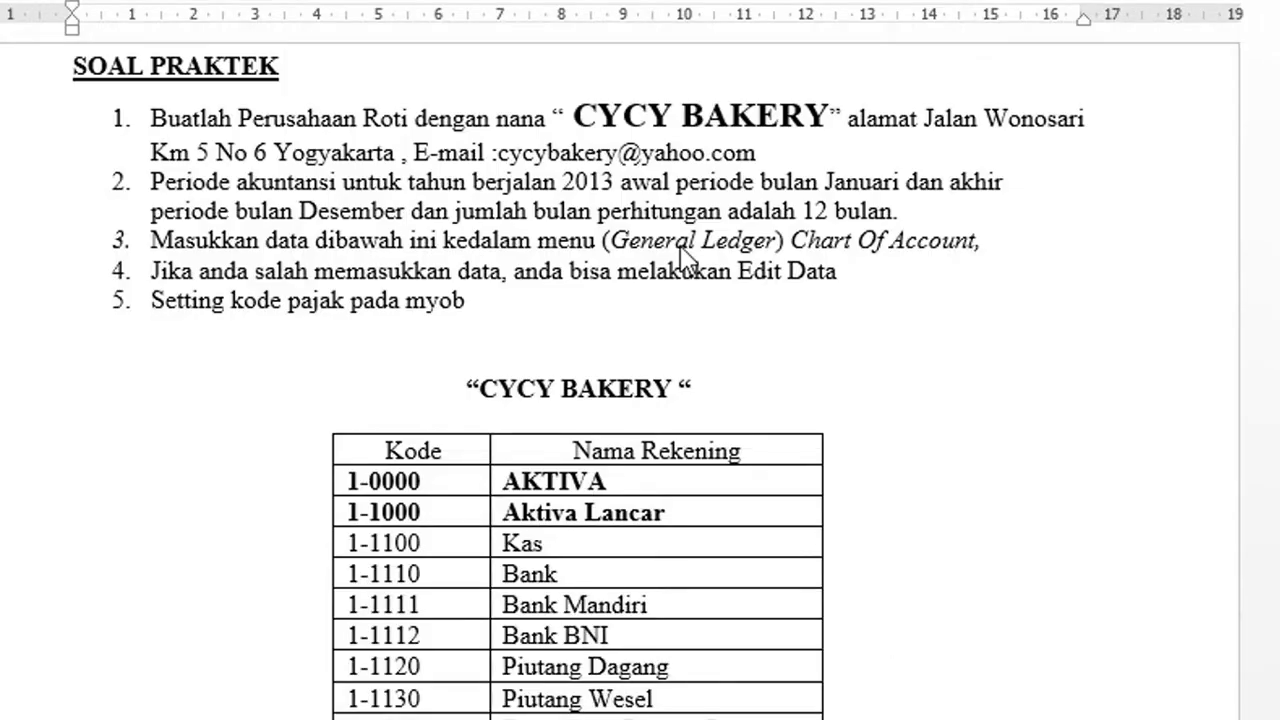
- Review the practice instructions and the CYCY BAKERY account code table in the exercise document
scroll(803, 268, "down", 2)
scroll(803, 268, "down", 1)
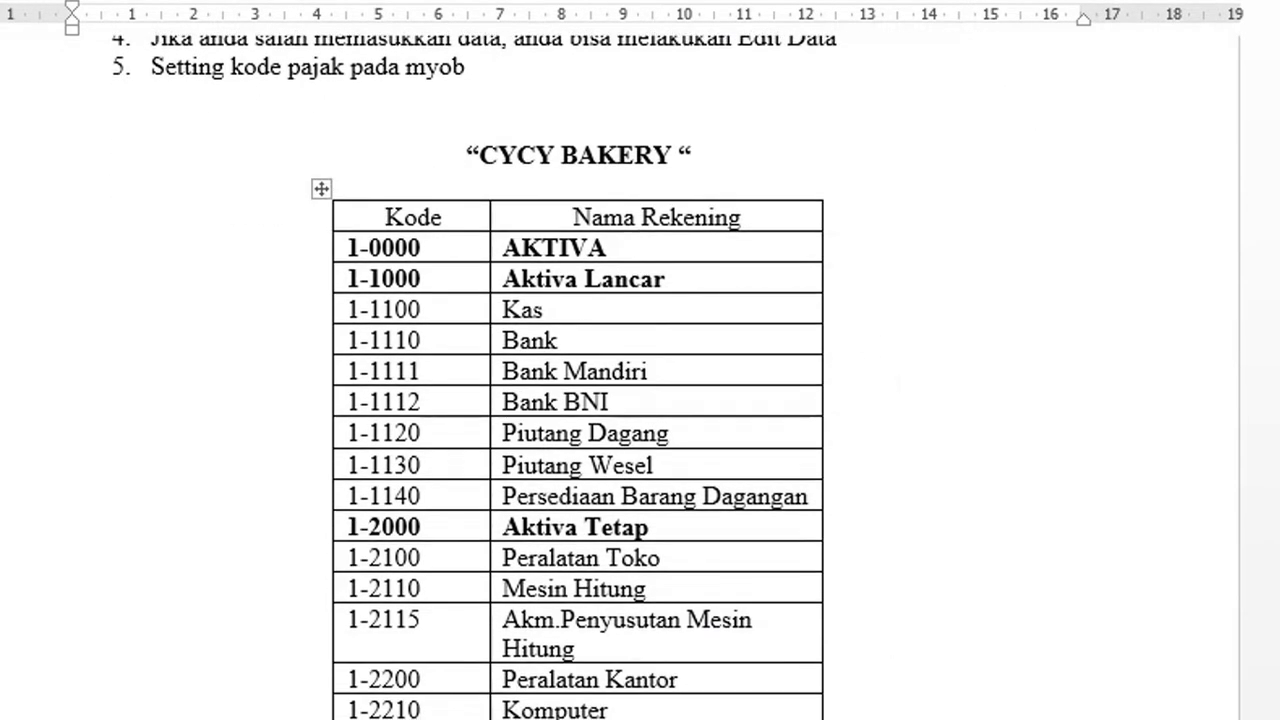
scroll(640, 378, "up", 4)
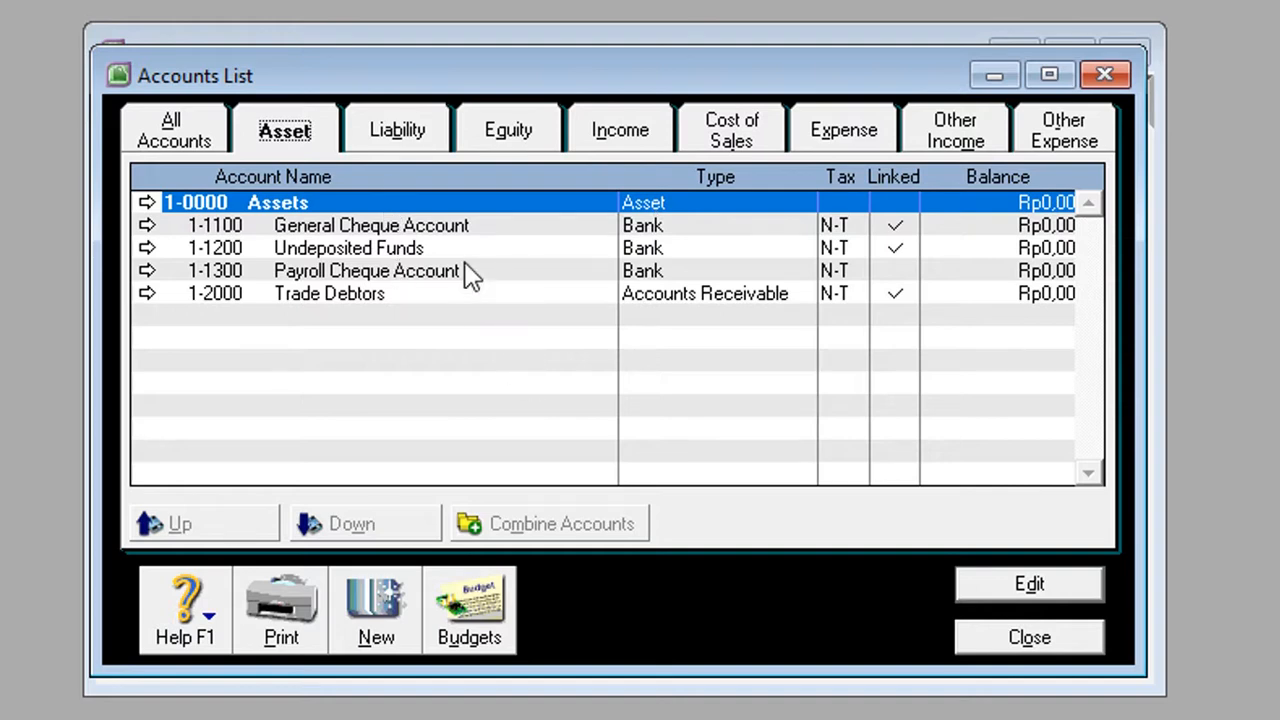
- Switch to the MYOB accounts list and rename the General Cheque Account, number 1-1100, as KAS
left_click(348, 226)
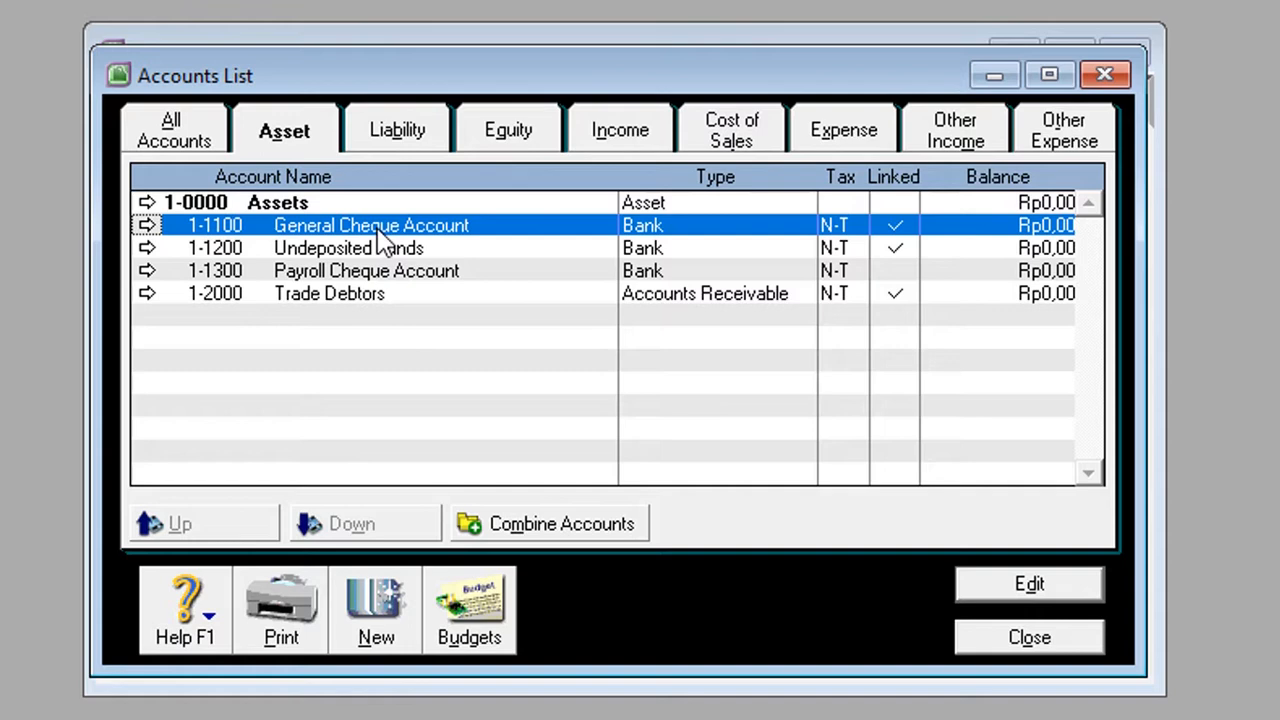
double_click(378, 228)
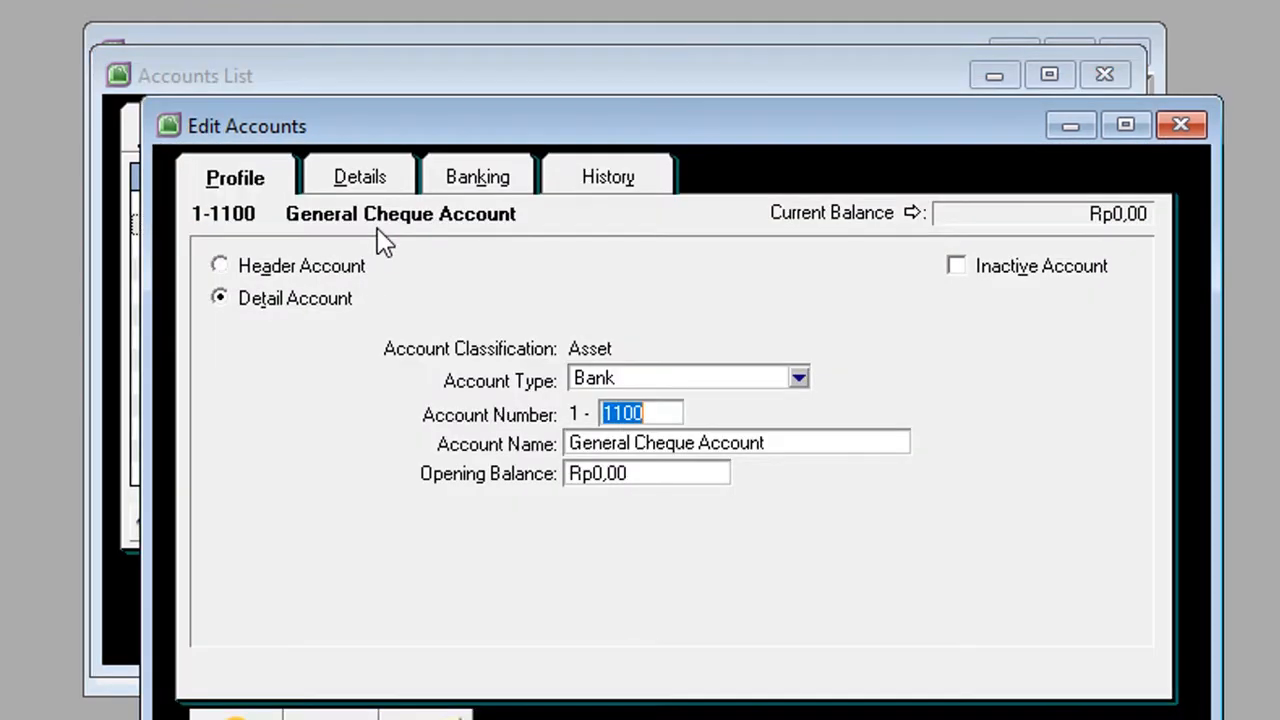
left_click(783, 445)
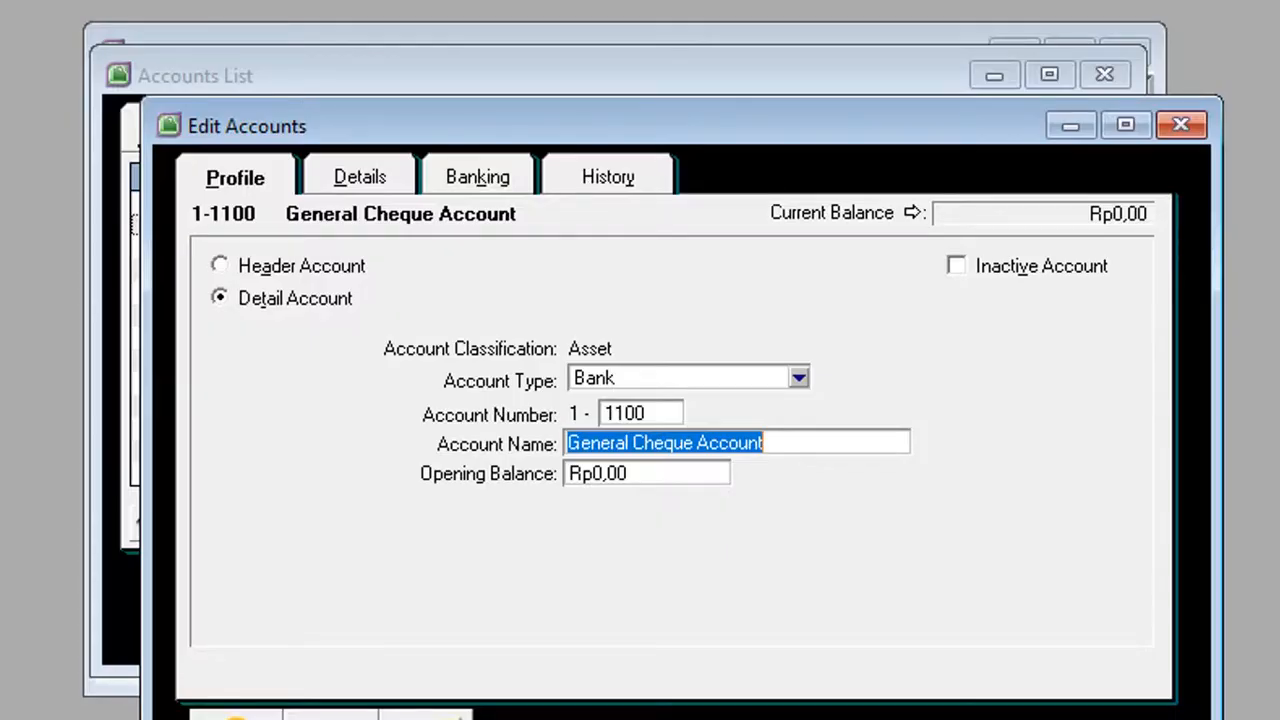
type("kas")
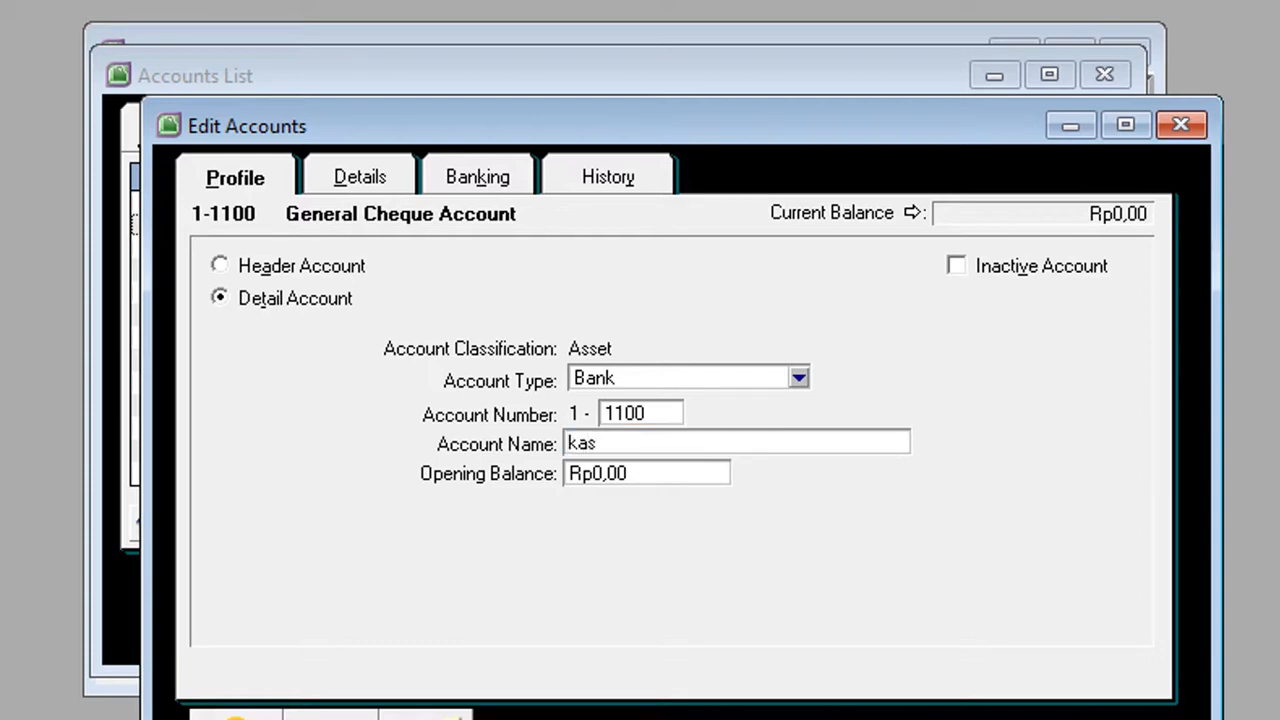
key("BackSpace")
key("BackSpace")
type("KAS")
key("Return")
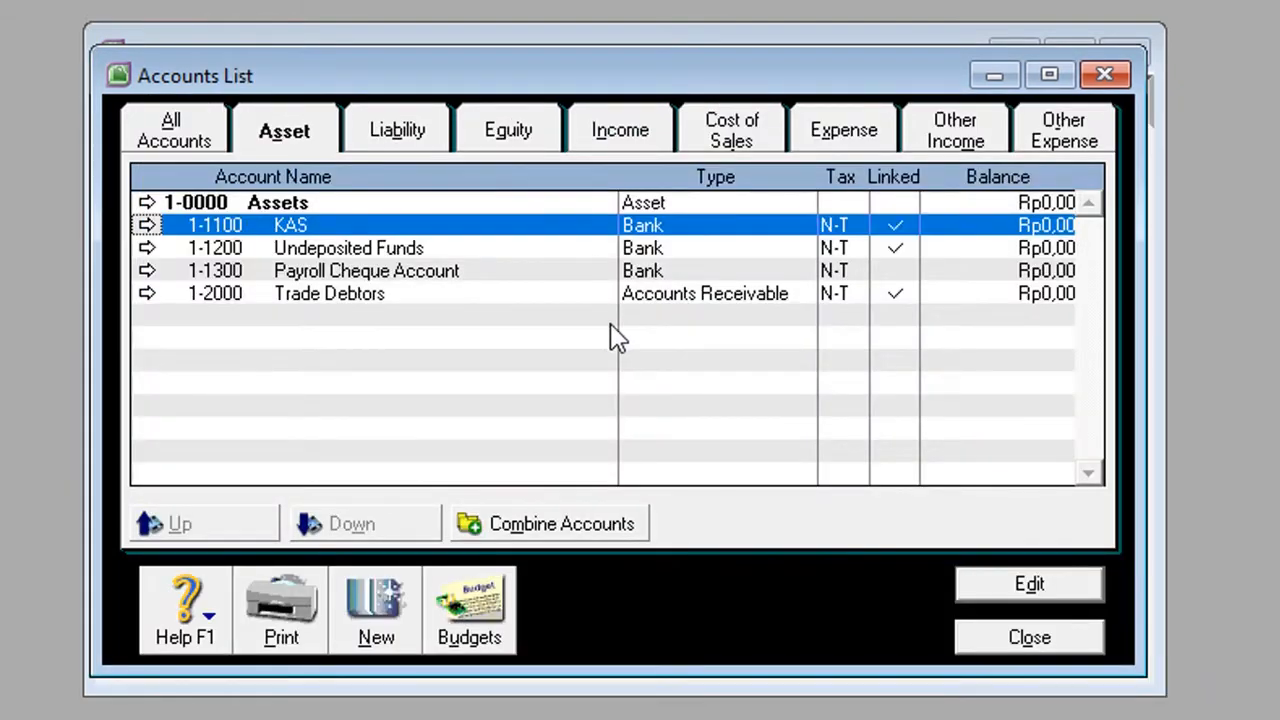
- Rename the Trade Debtors asset account as PIUTANG DAGANG and save it
double_click(357, 295)
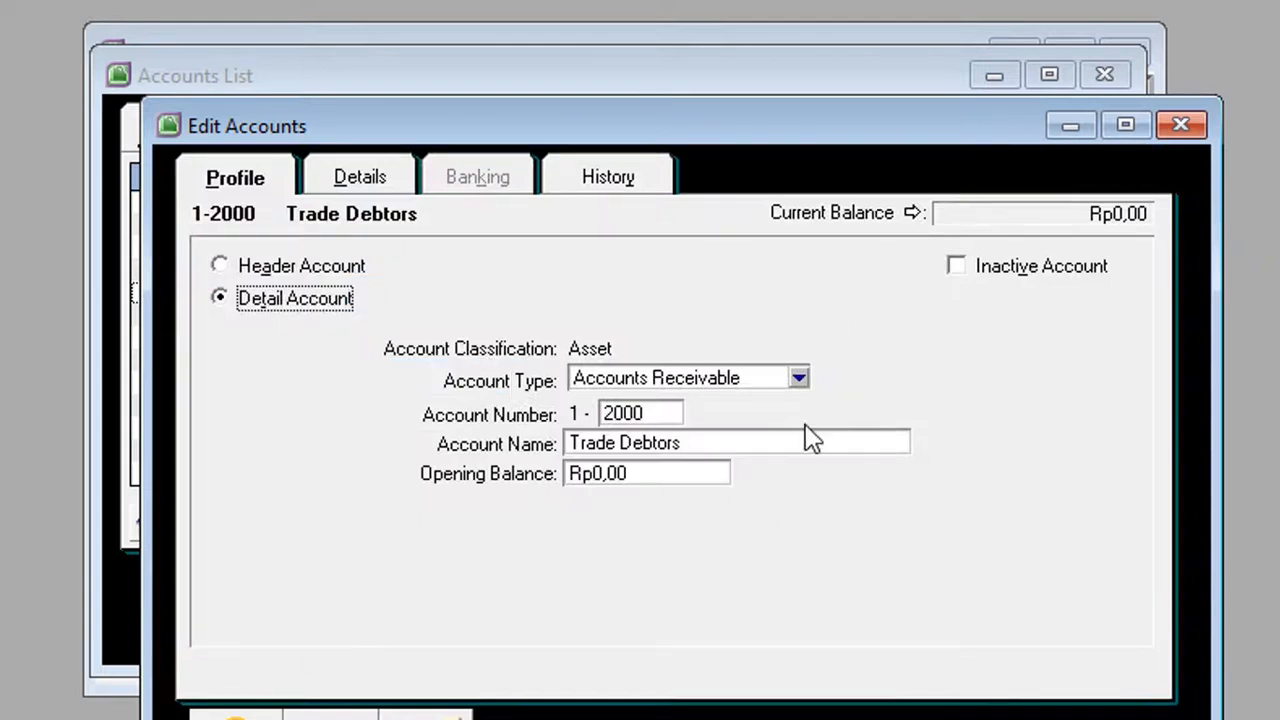
left_click(680, 446)
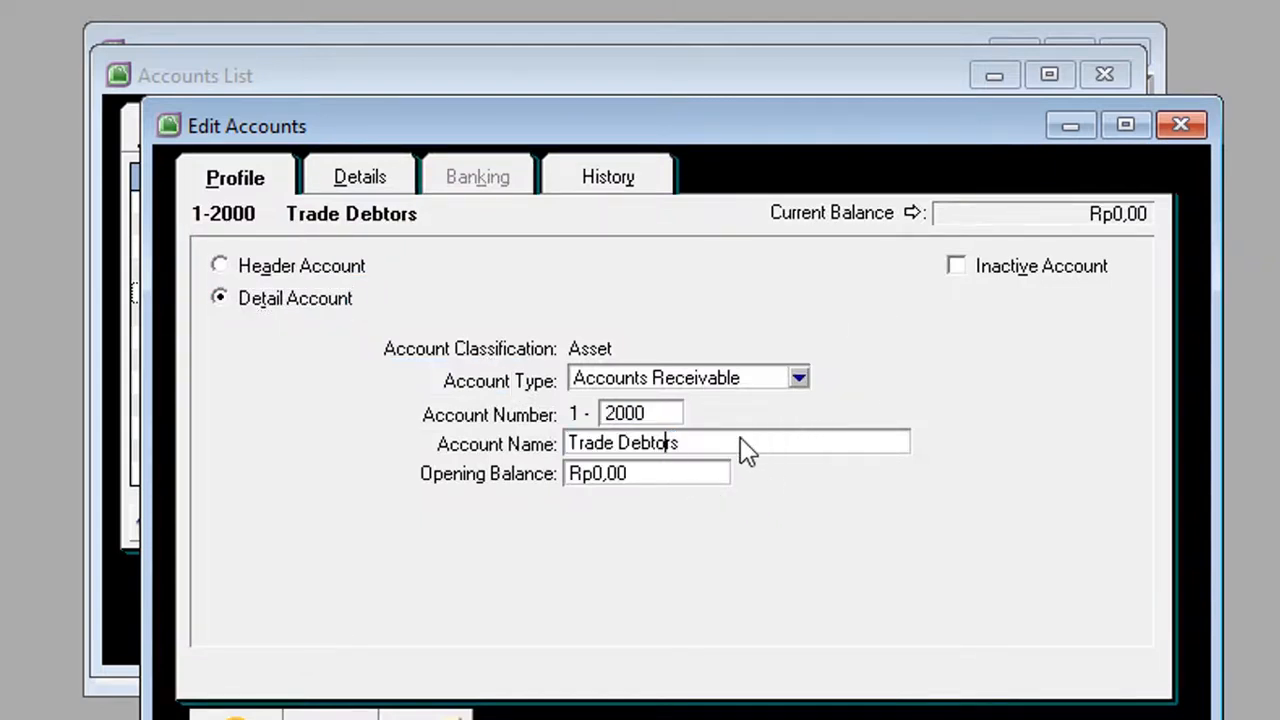
left_click_drag(740, 445, 503, 441)
type("PI")
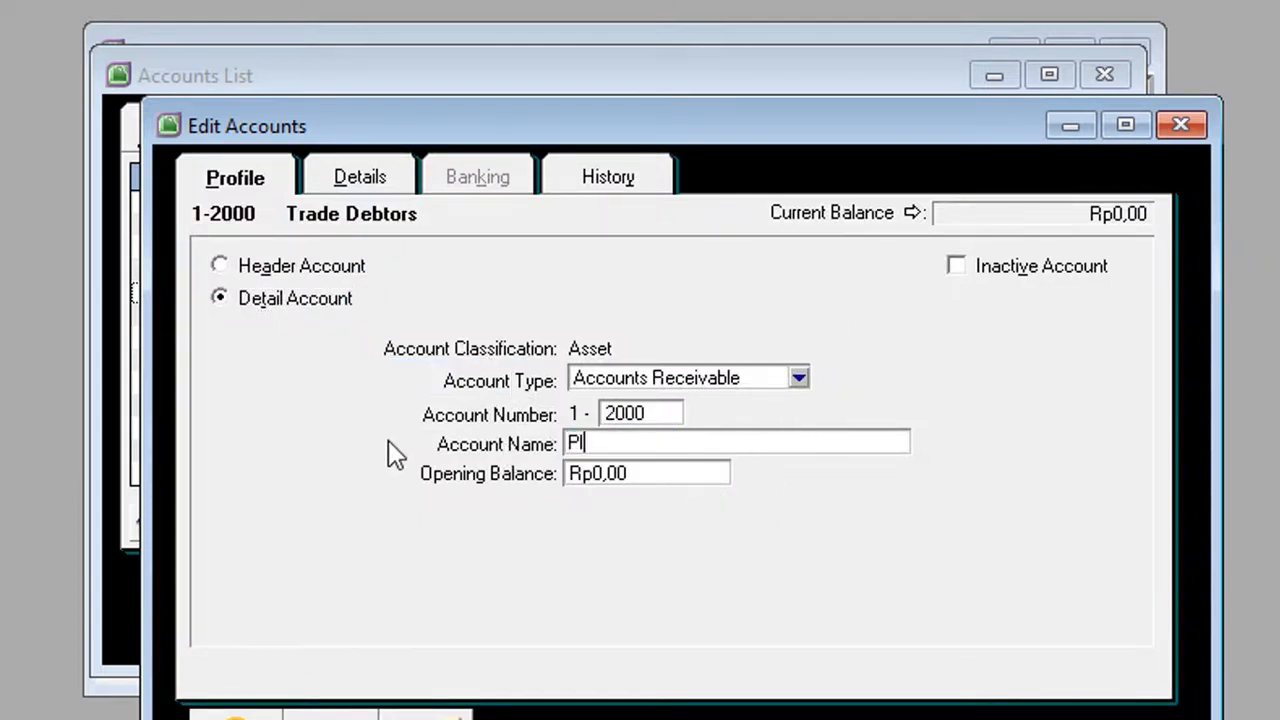
type("UTANG DAGANG")
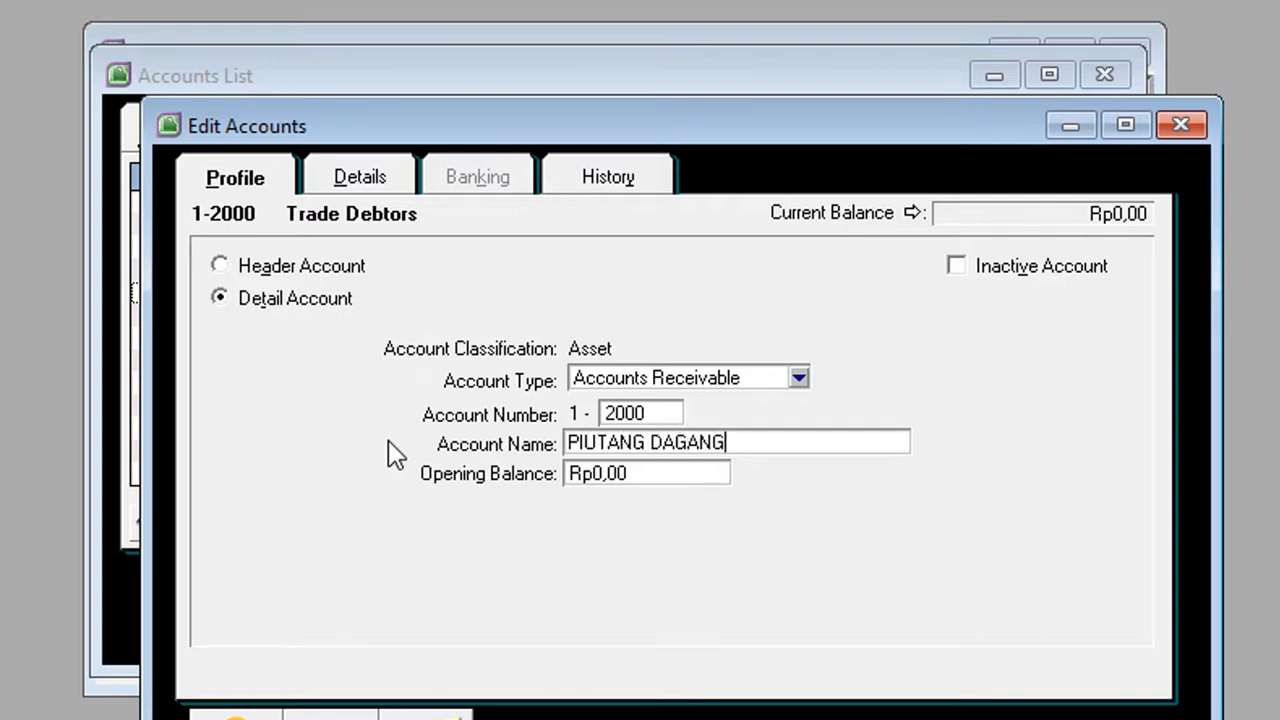
left_click(1086, 718)
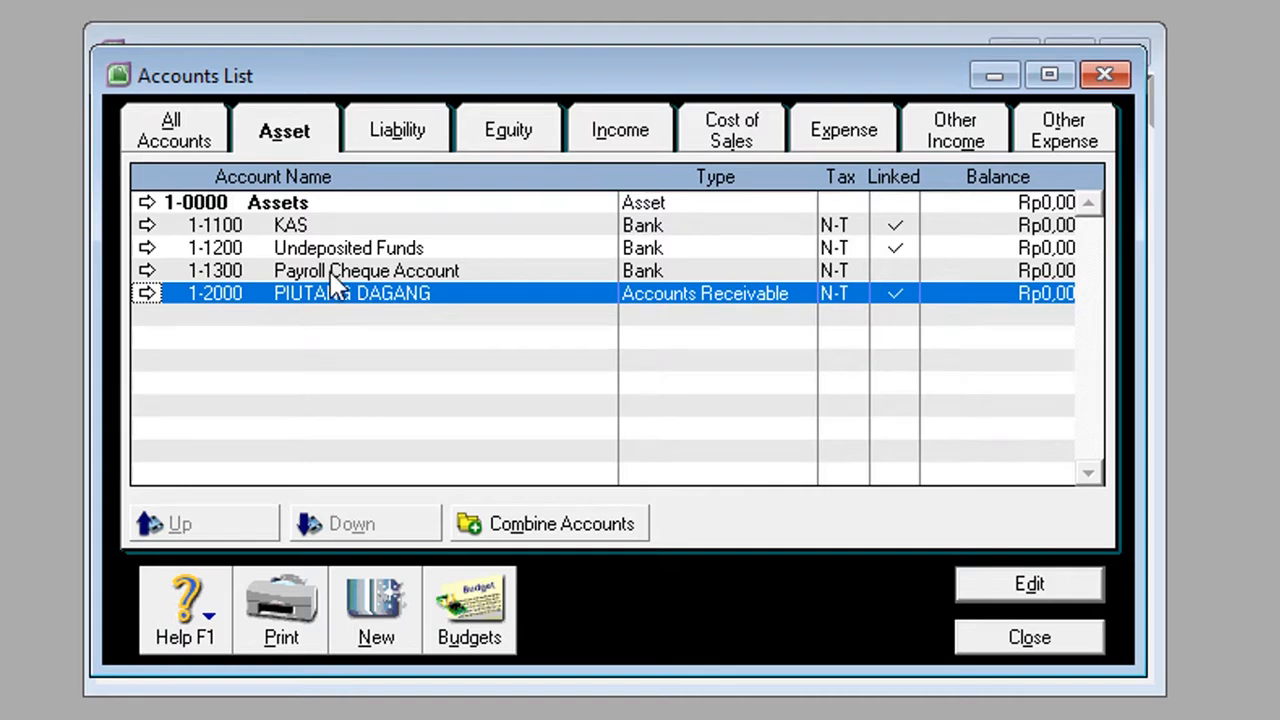
- Set the account number of Undeposited Funds to 1-9000
left_click(366, 250)
left_click(371, 270)
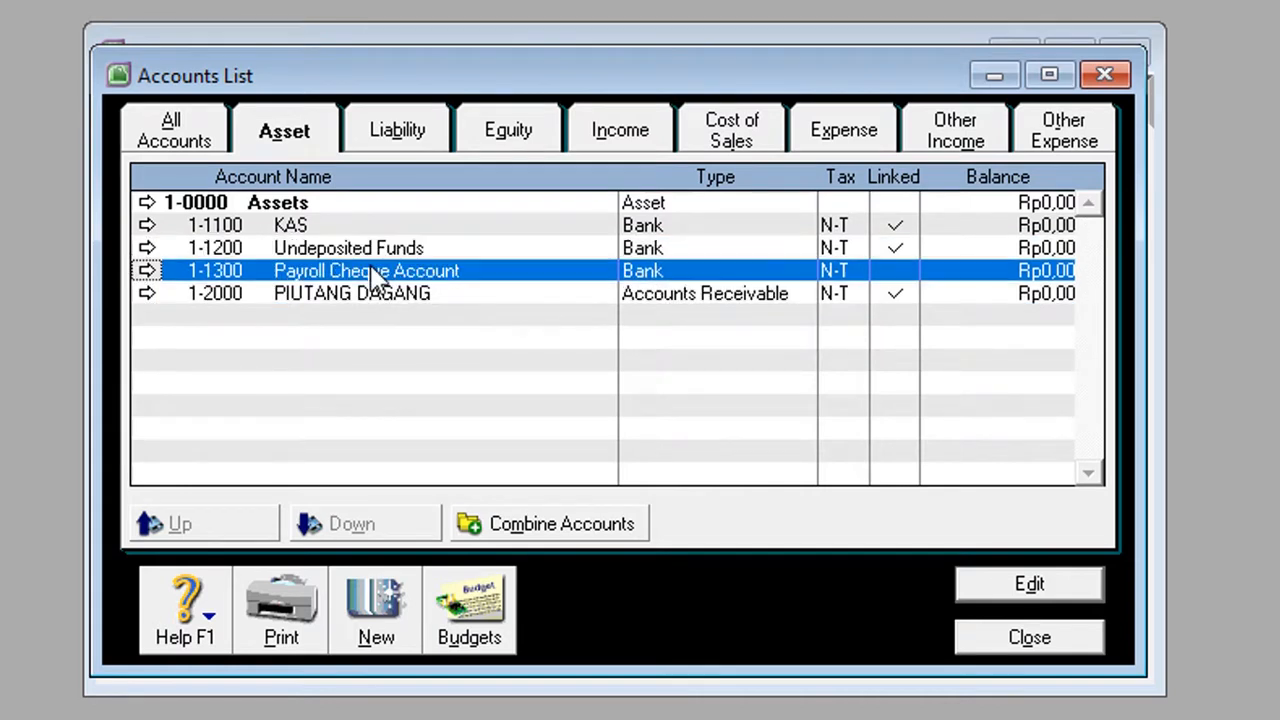
left_click(371, 252)
left_click(311, 270)
double_click(297, 256)
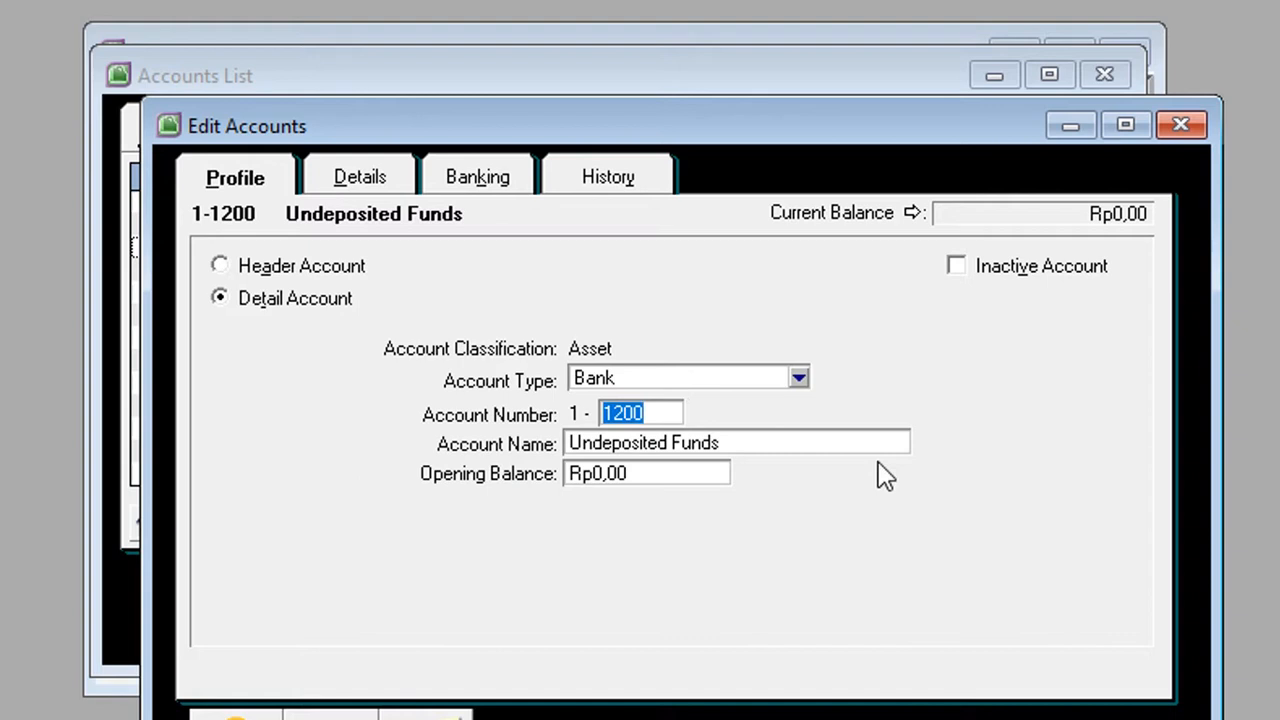
type("9000")
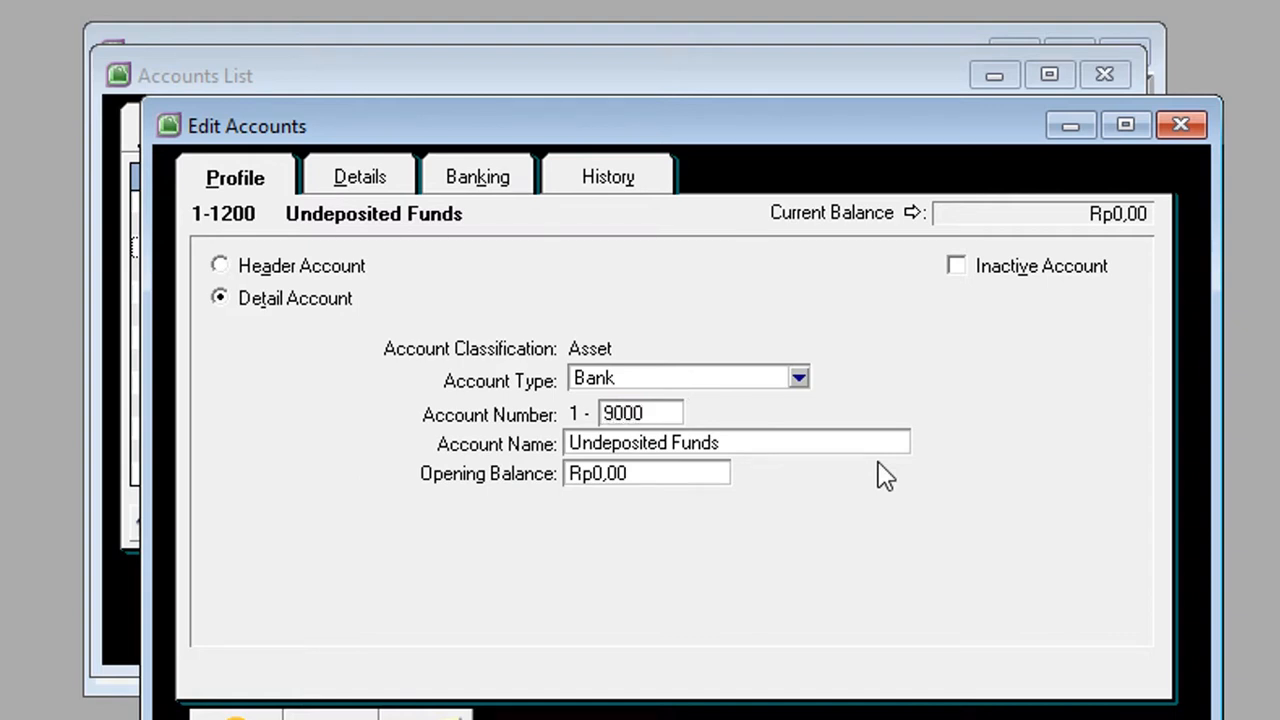
key("Return")
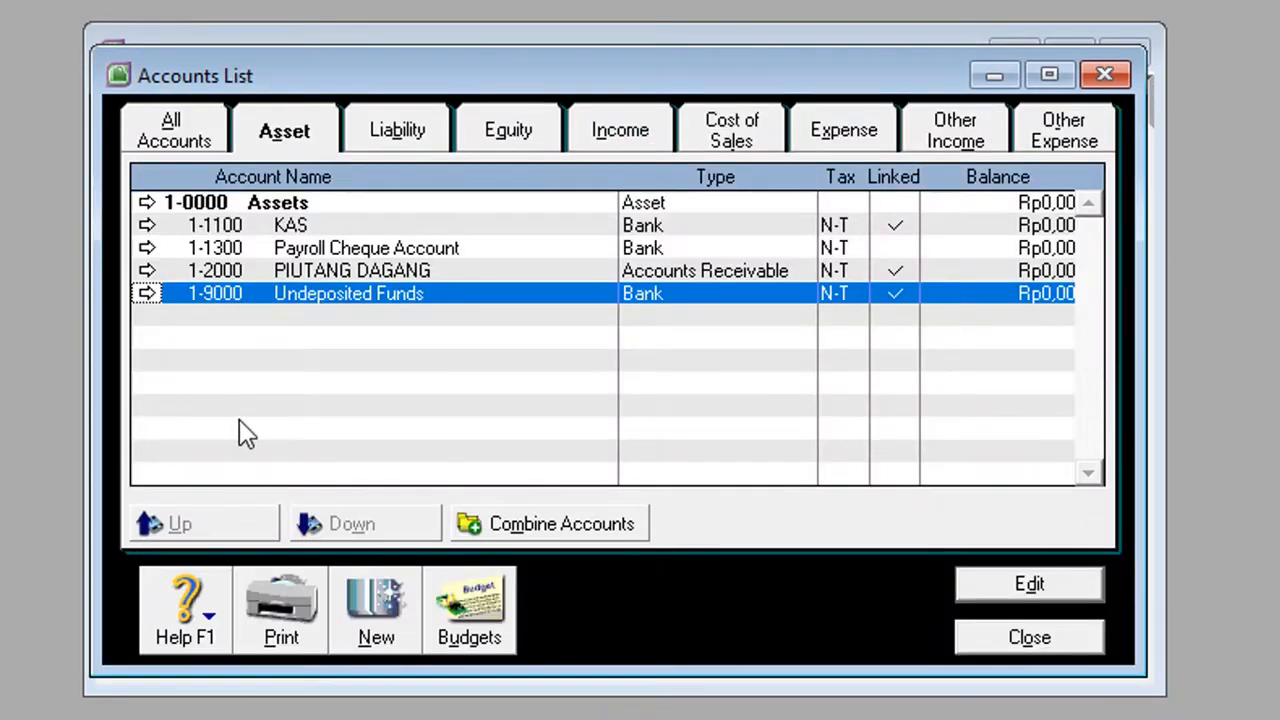
- Set the account number of Payroll Cheque Account to 1-9001
double_click(366, 255)
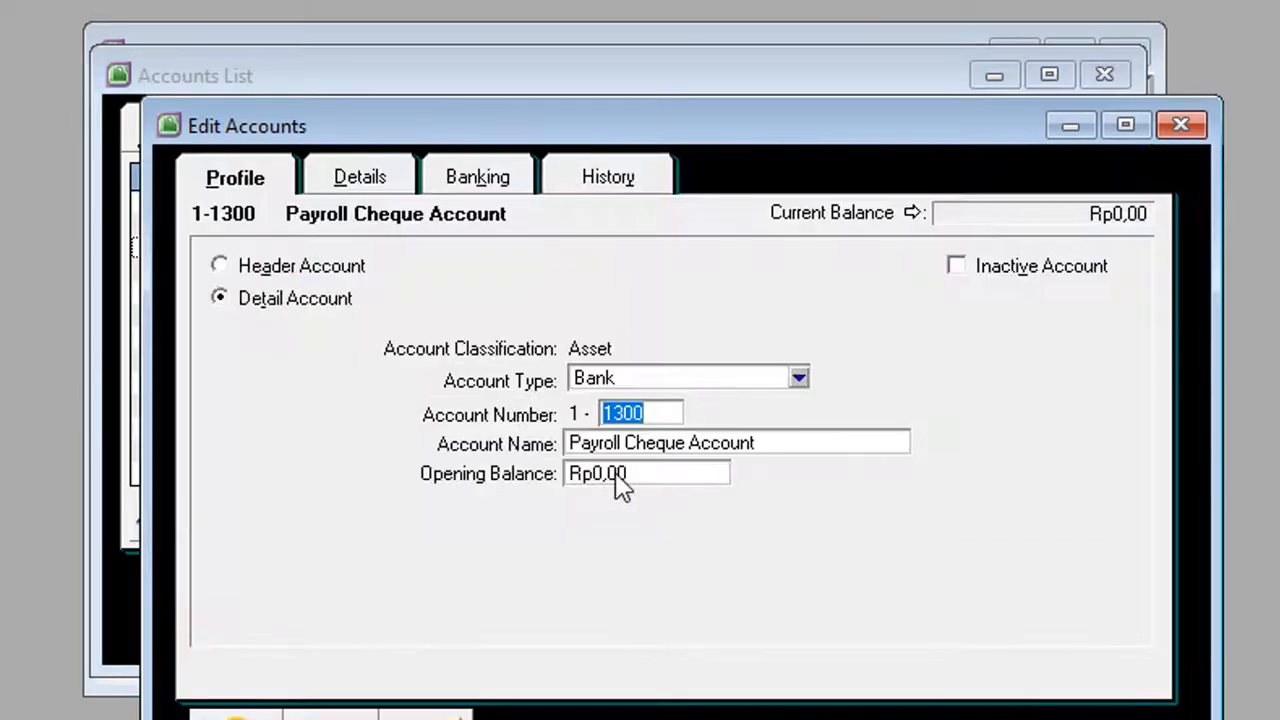
type("9001")
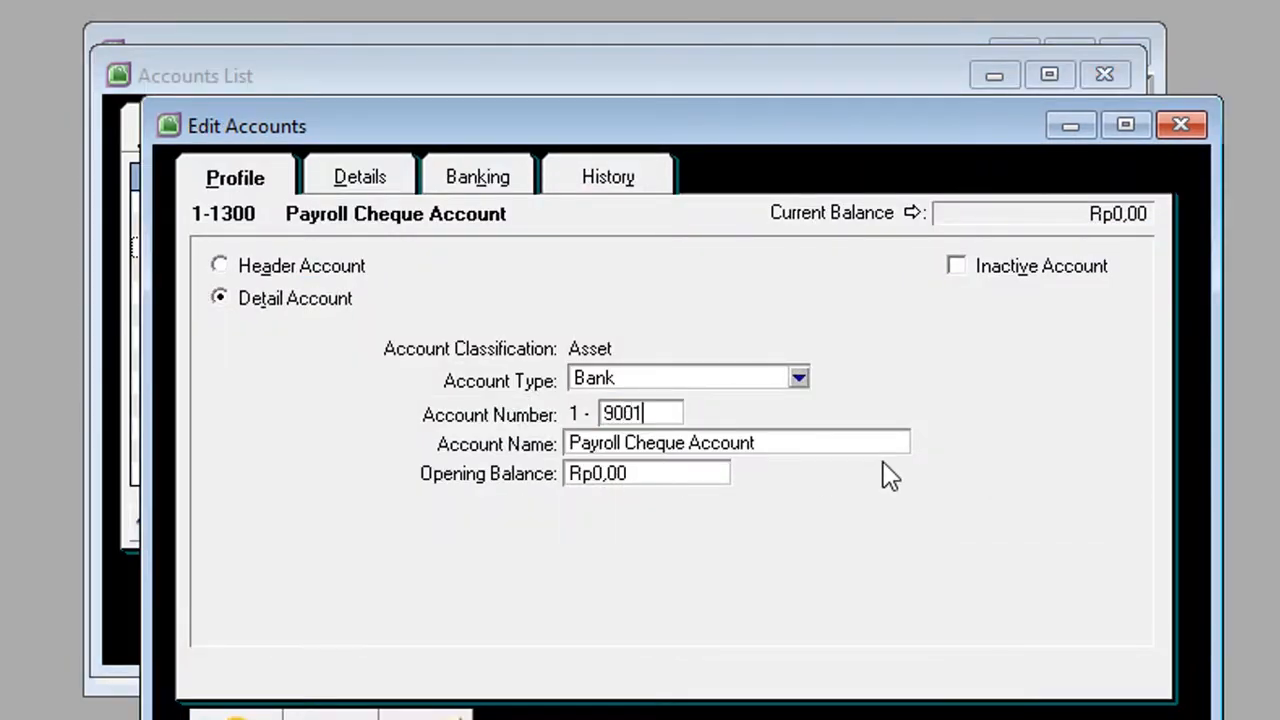
key("Return")
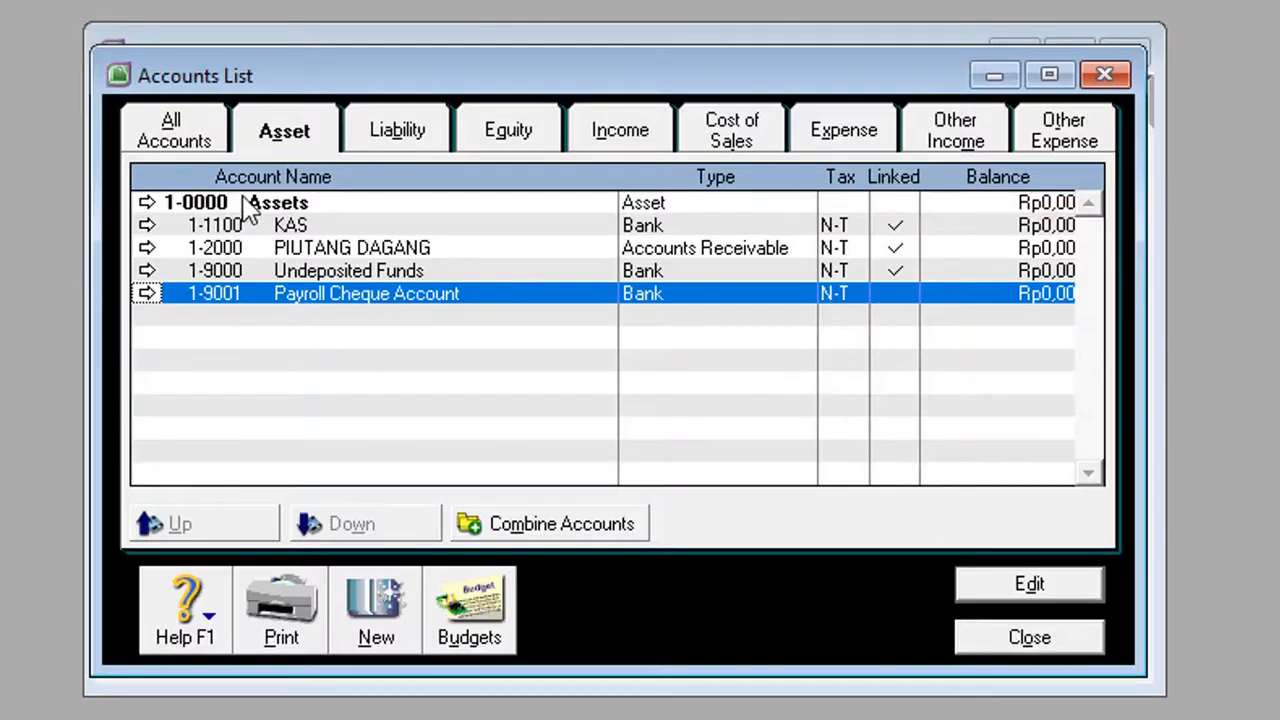
- Rename the top-level Assets header account as AKTIVA
double_click(299, 205)
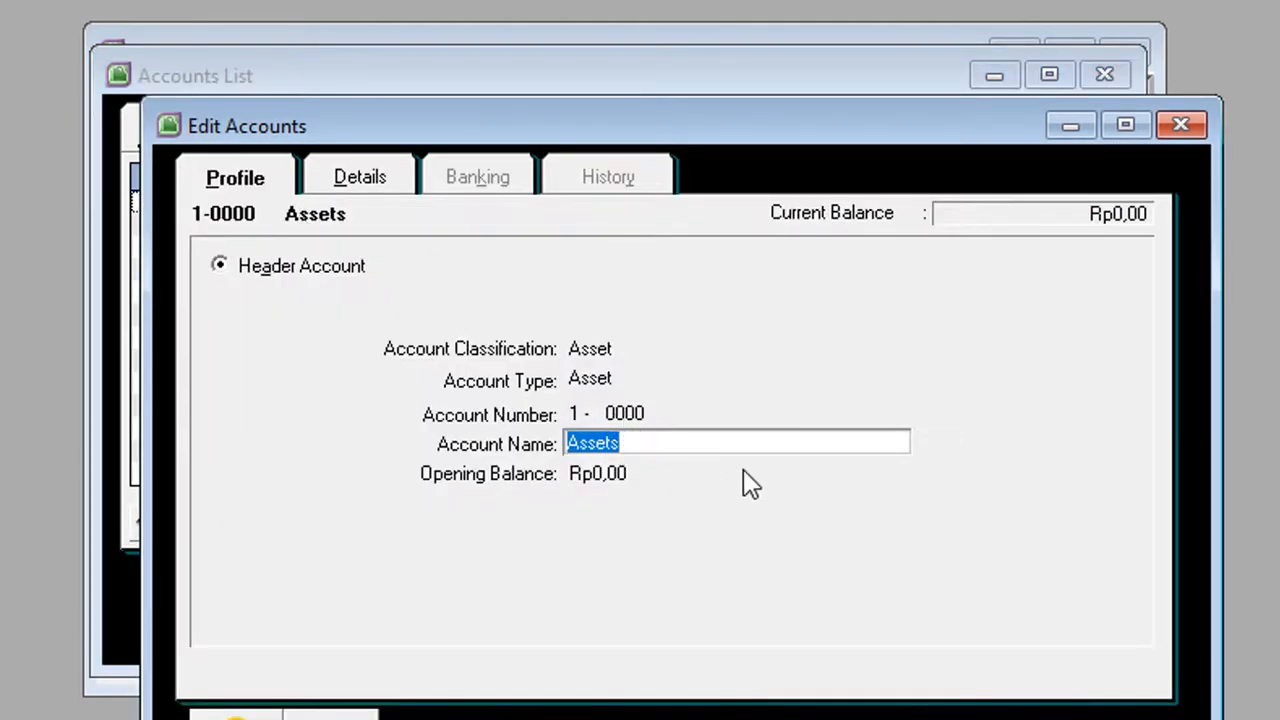
type("AKTIVA")
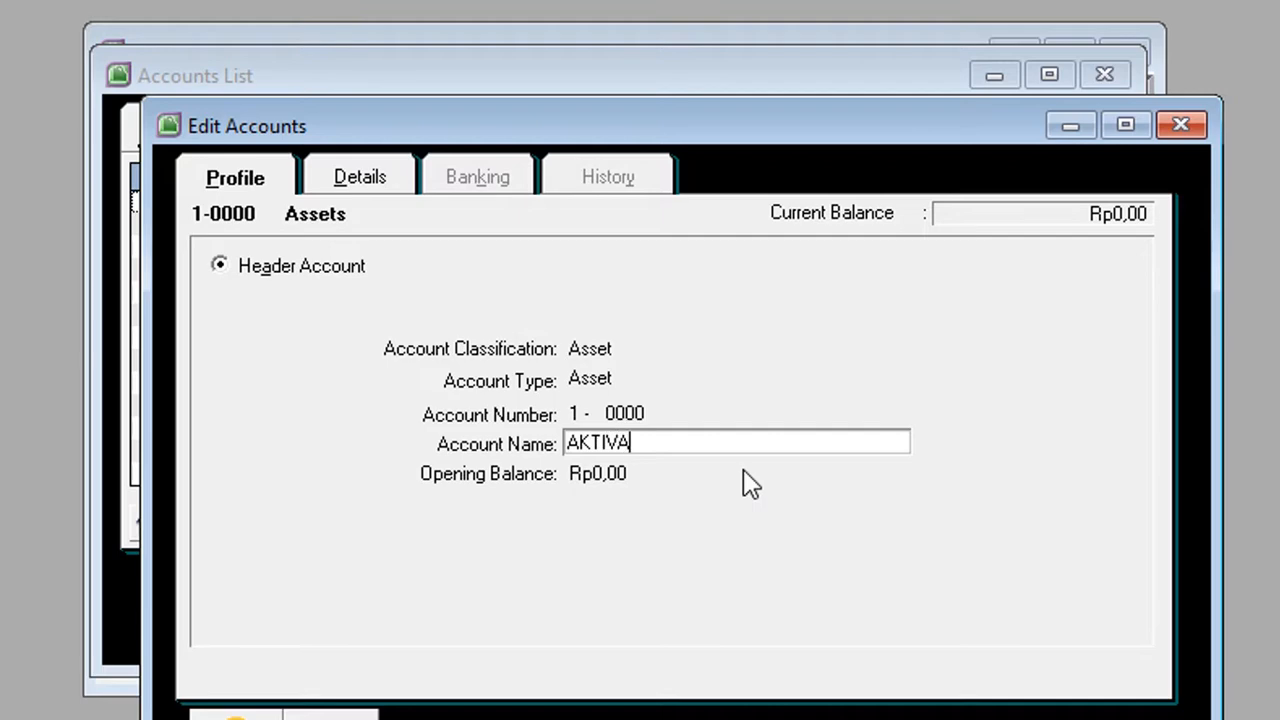
key("Return")
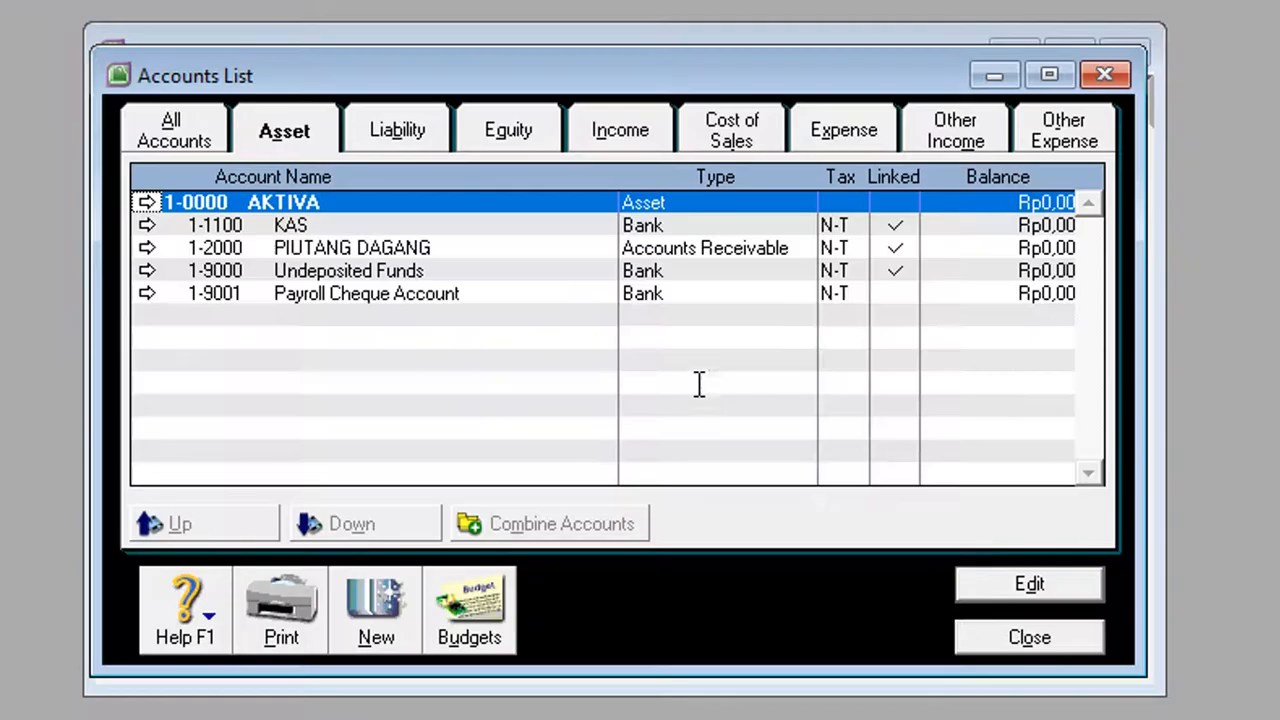
- Start a new asset account numbered 1-1000 and make it a Header Account, matching the row in the exercise document
left_click(380, 608)
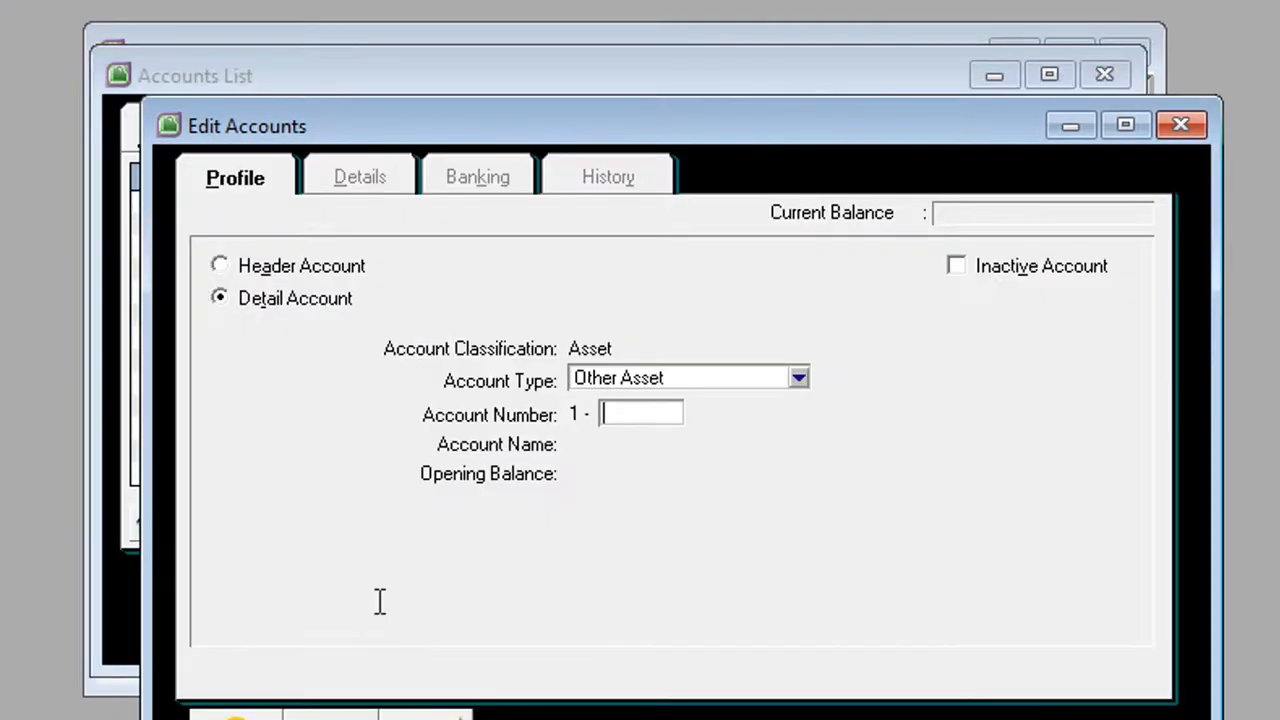
type("1000")
left_click(702, 718)
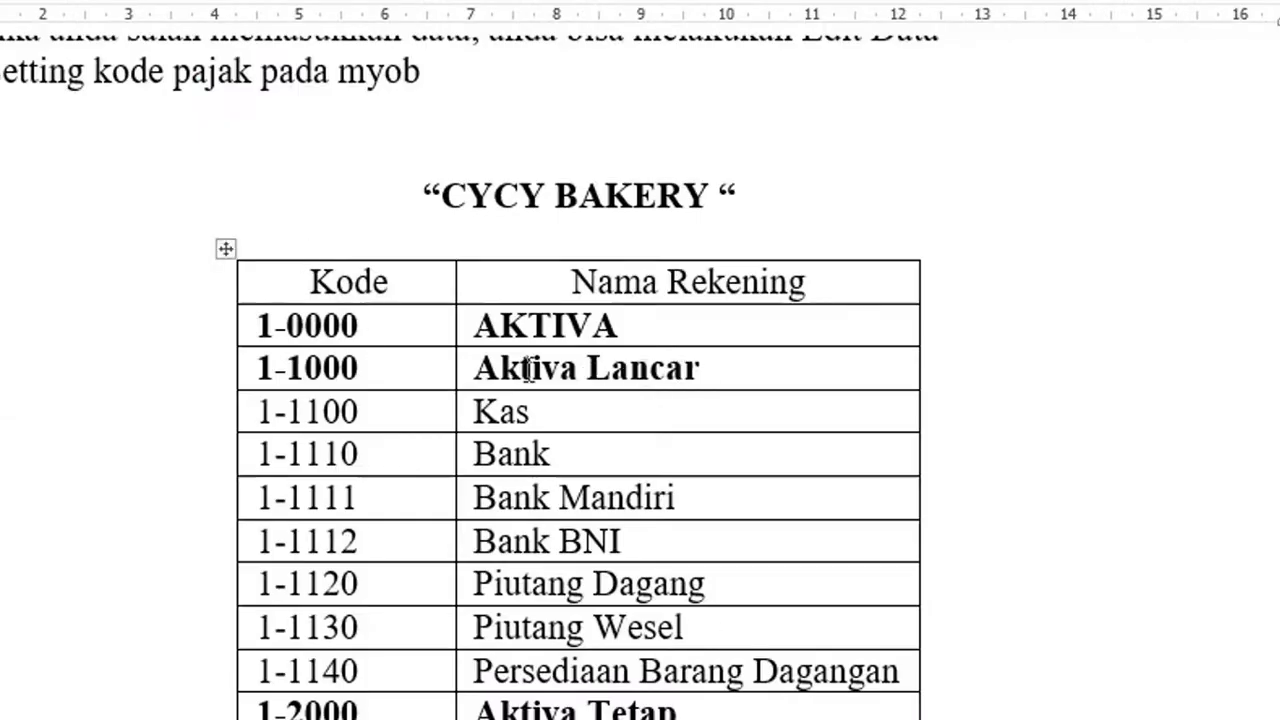
left_click_drag(529, 370, 449, 363)
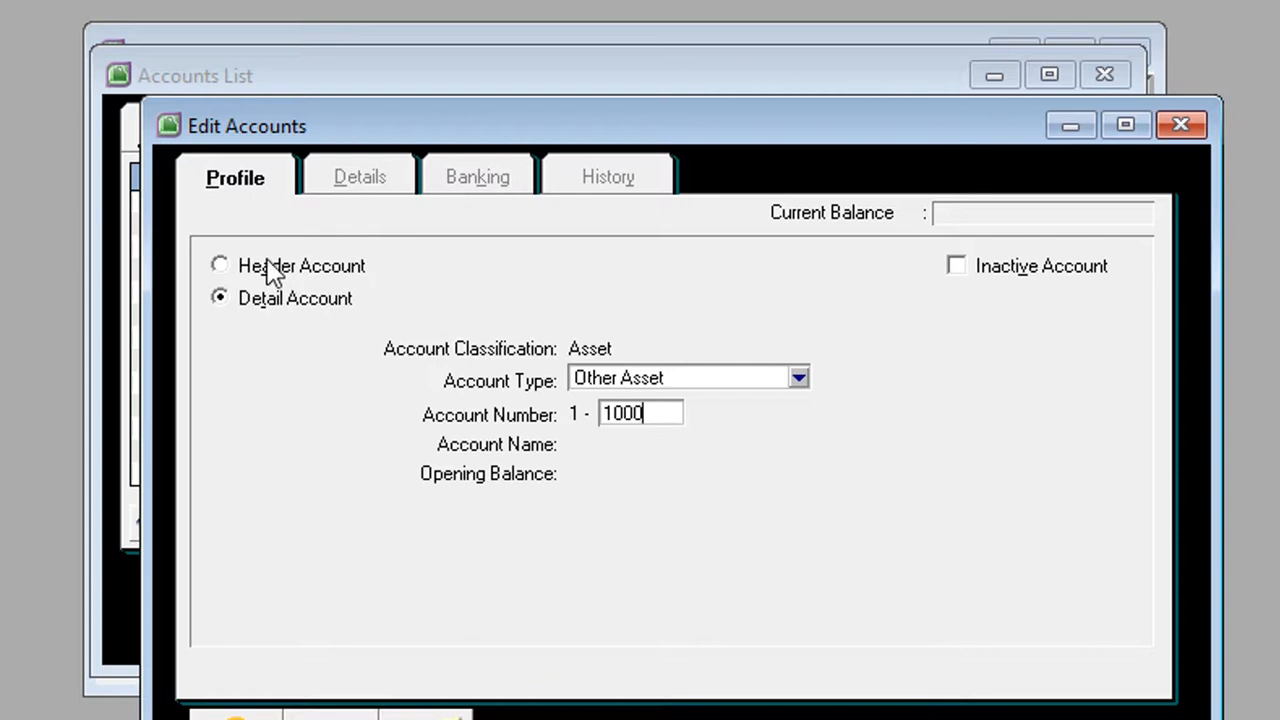
left_click(272, 276)
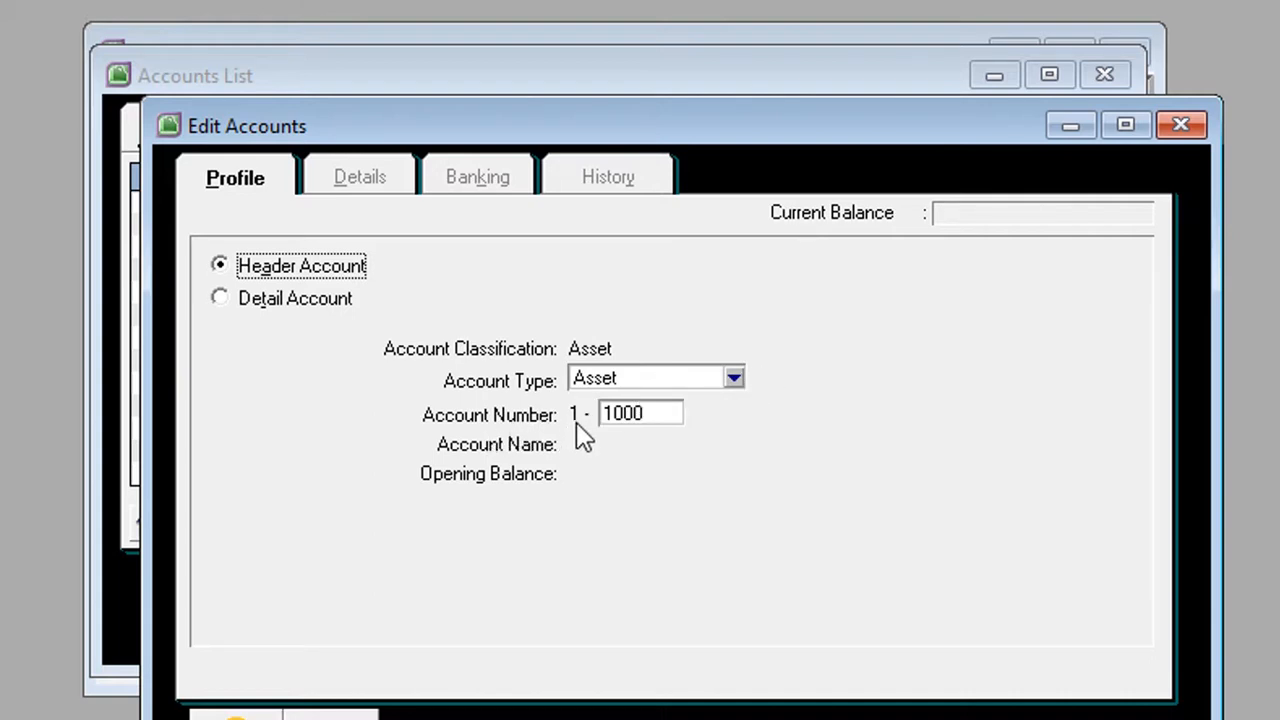
left_click(674, 420)
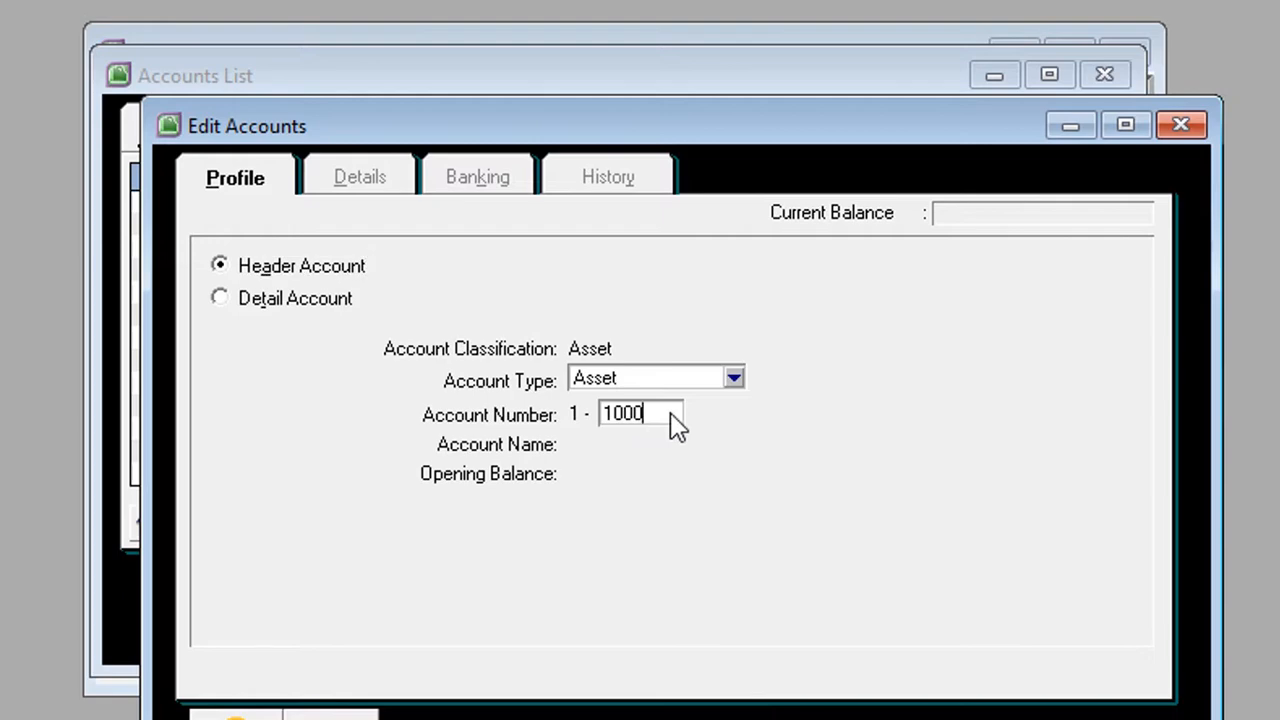
key("Tab")
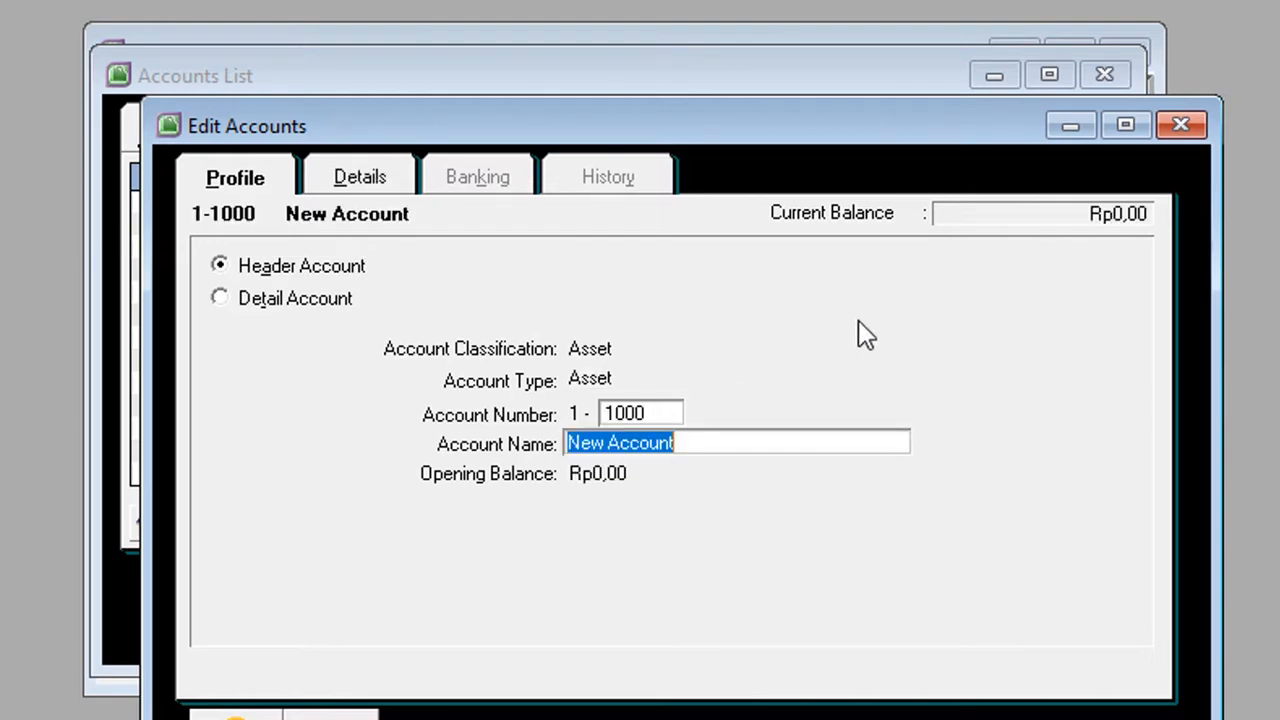
- Name the 1-1000 header account Aktiva Lancar and start another new account
key("alt+Tab")
key("alt+Tab")
type("a")
key("BackSpace")
type("A")
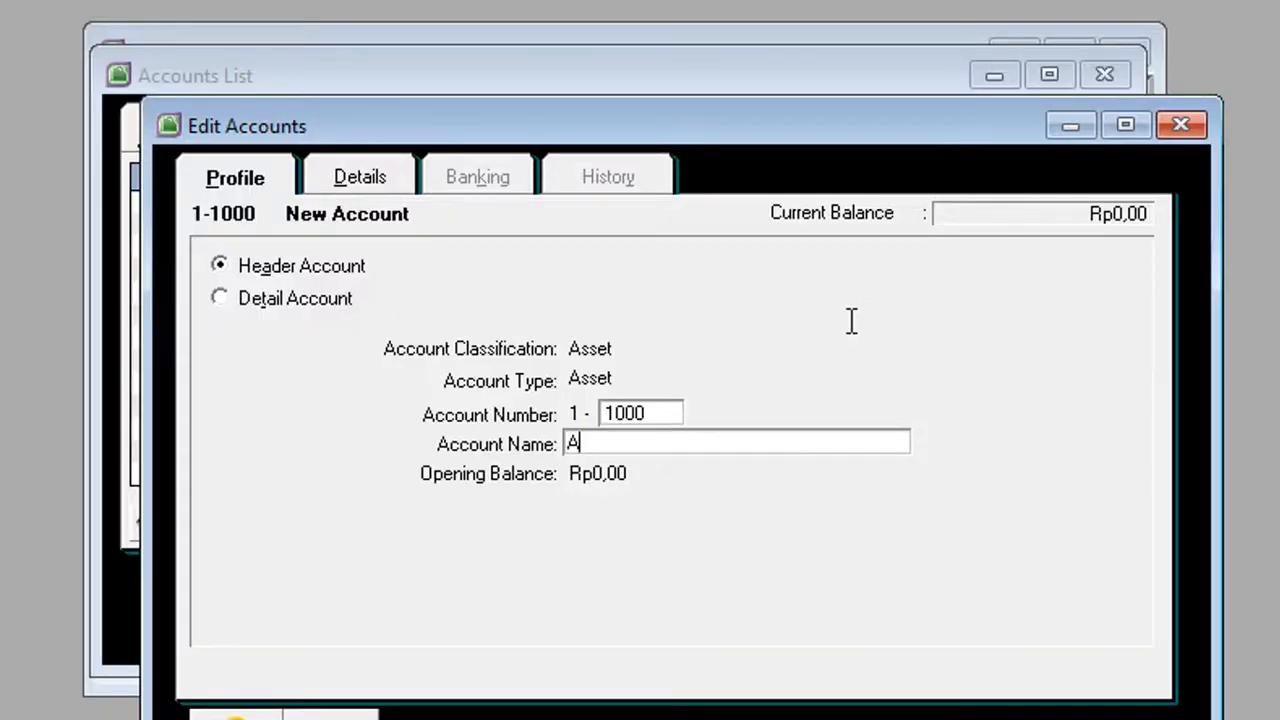
type("ktiva Lancar")
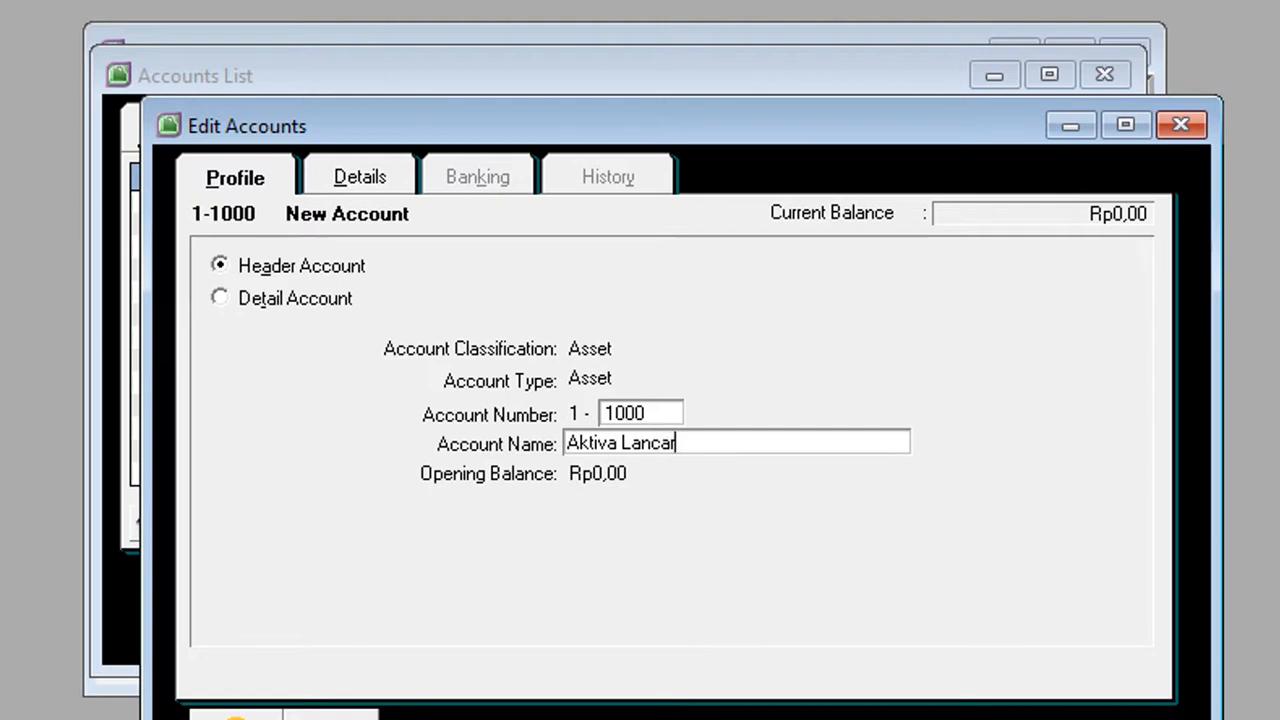
left_click(331, 717)
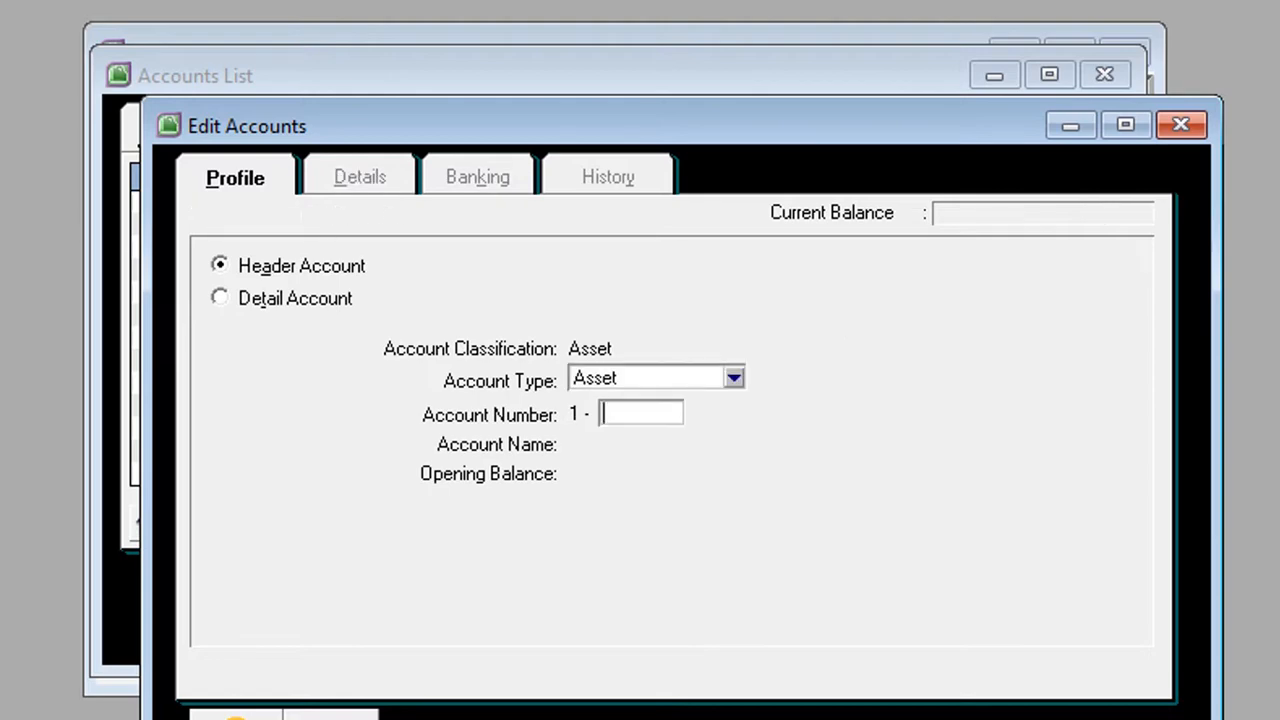
- Look up the Bank row in the exercise document and enter it as a Detail Account numbered 1-1110 and named Bank
key("alt+Tab")
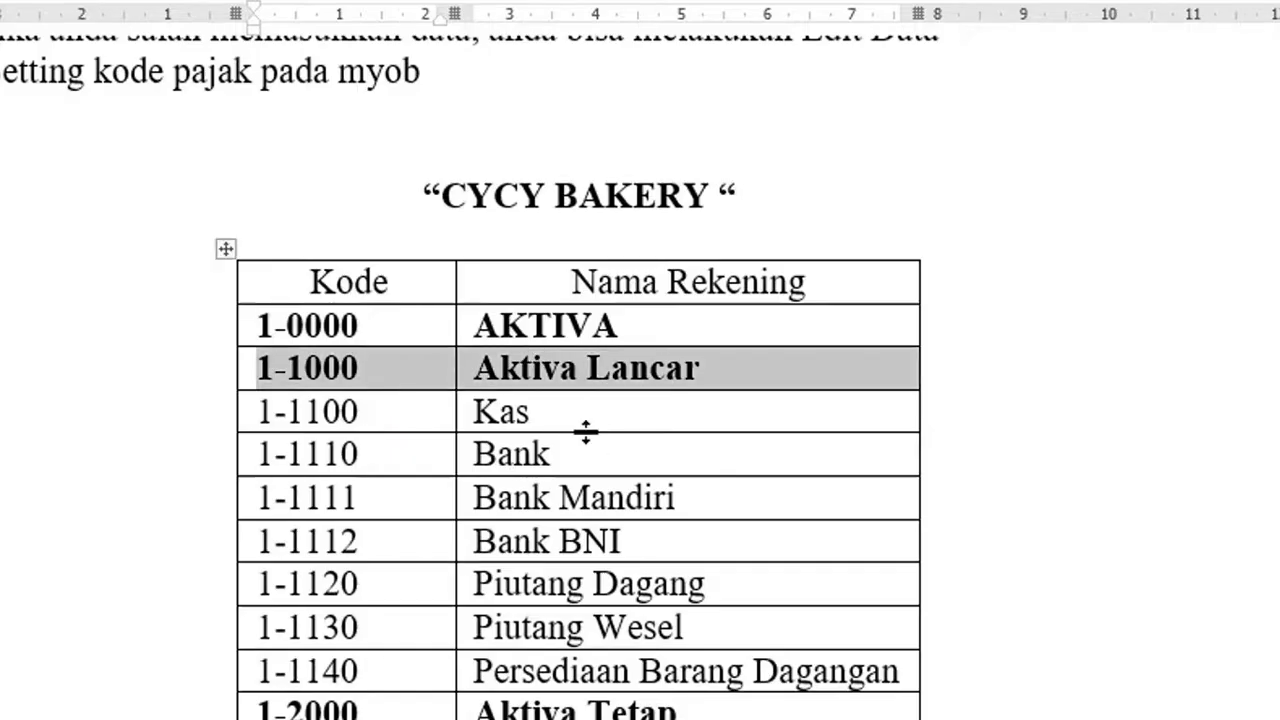
left_click(591, 436)
left_click(597, 464)
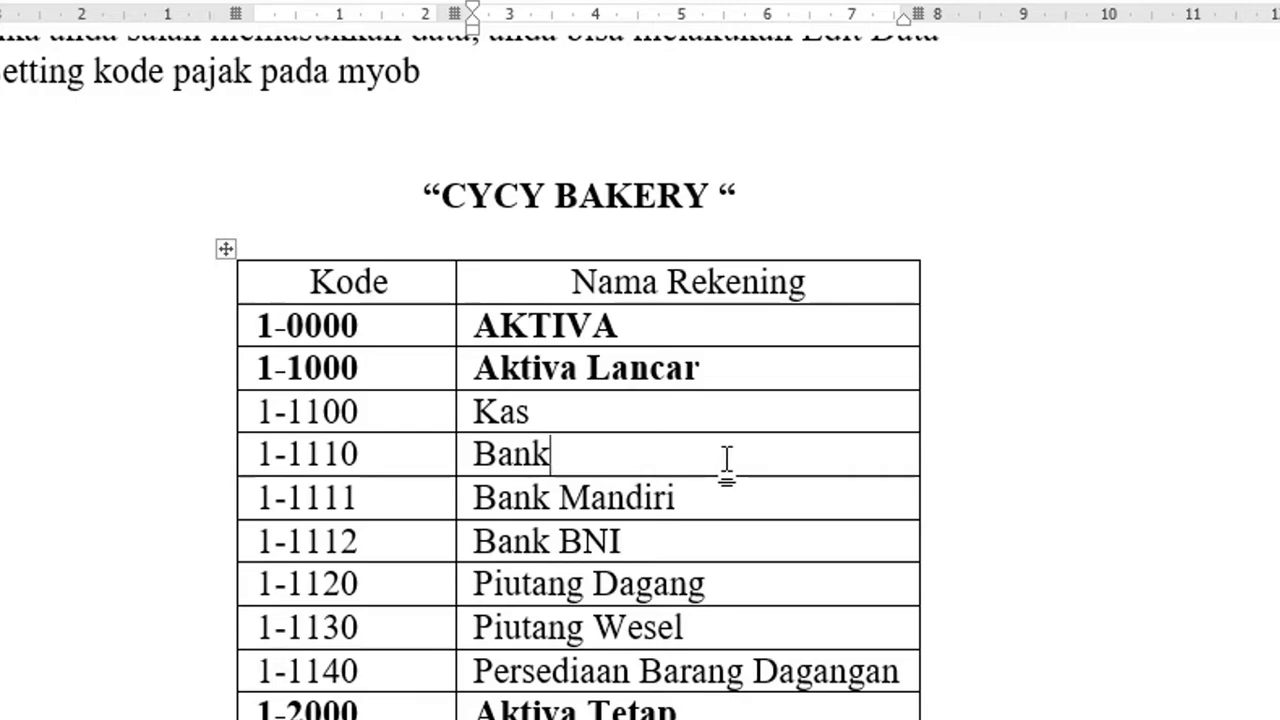
key("alt+Tab")
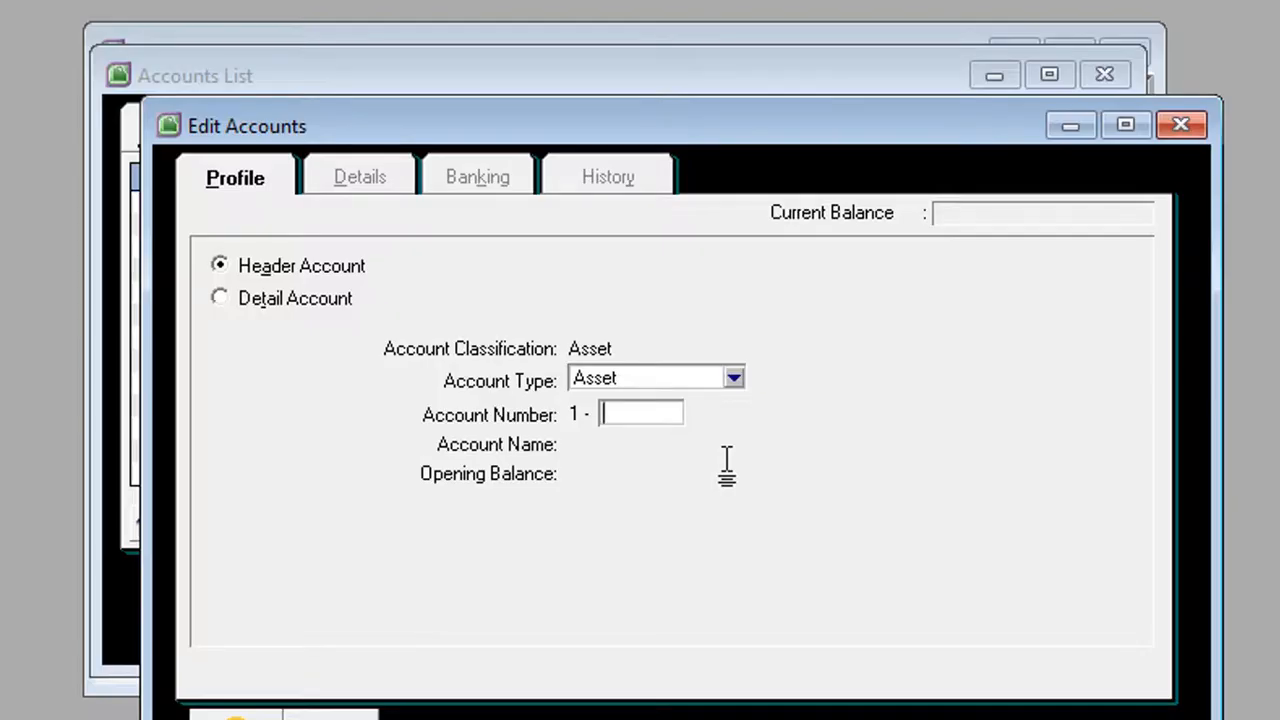
left_click(289, 298)
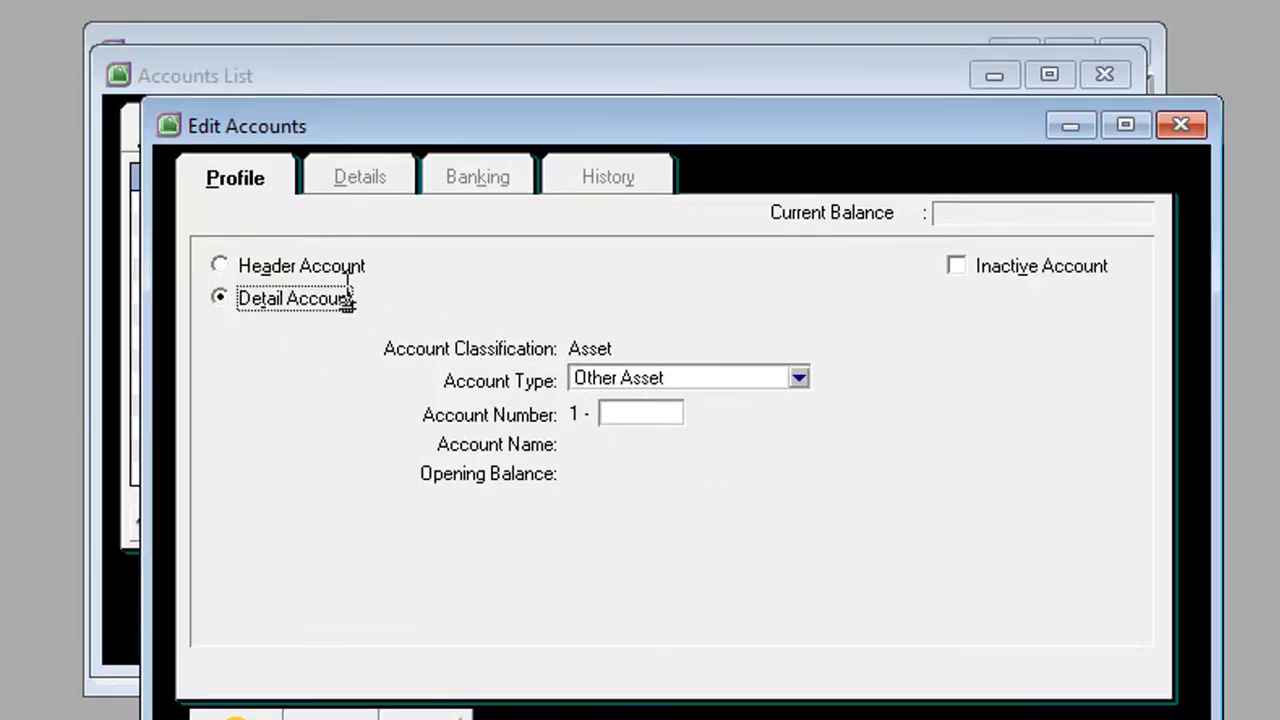
left_click(668, 414)
type("1110")
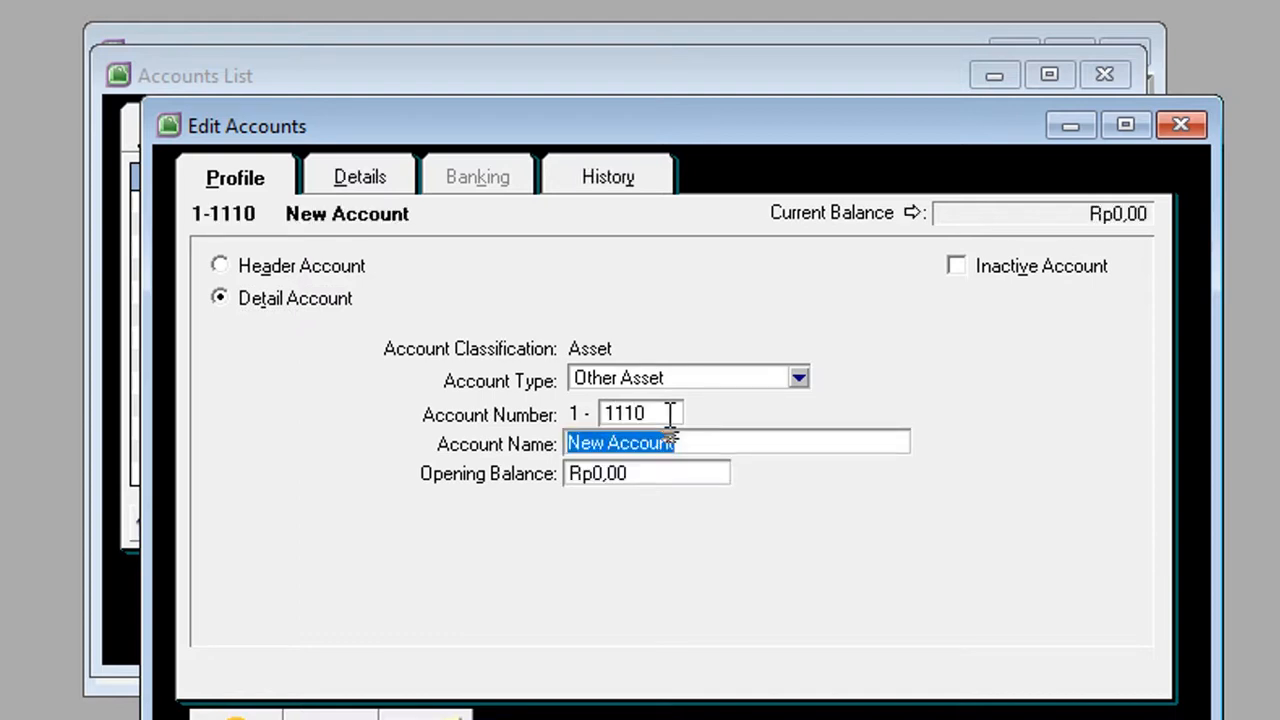
type("Bank")
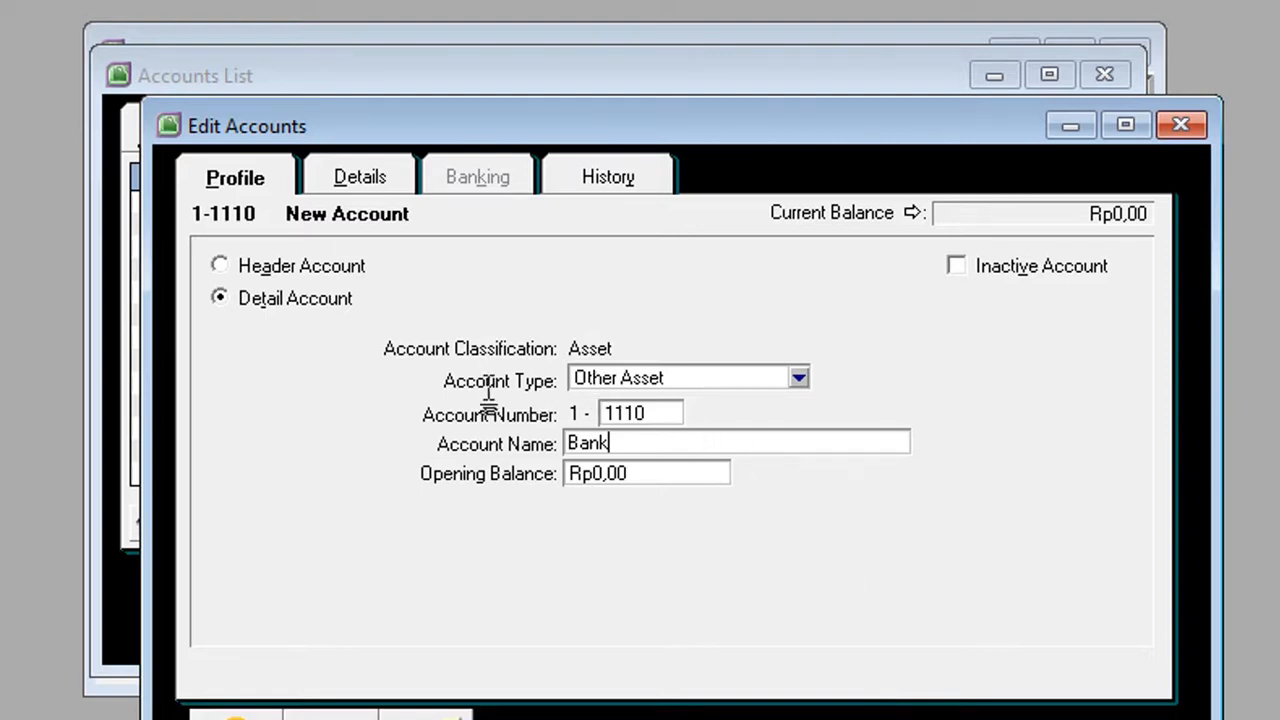
- Set the account type of 1-1110 to Bank and start another new account
left_click(682, 384)
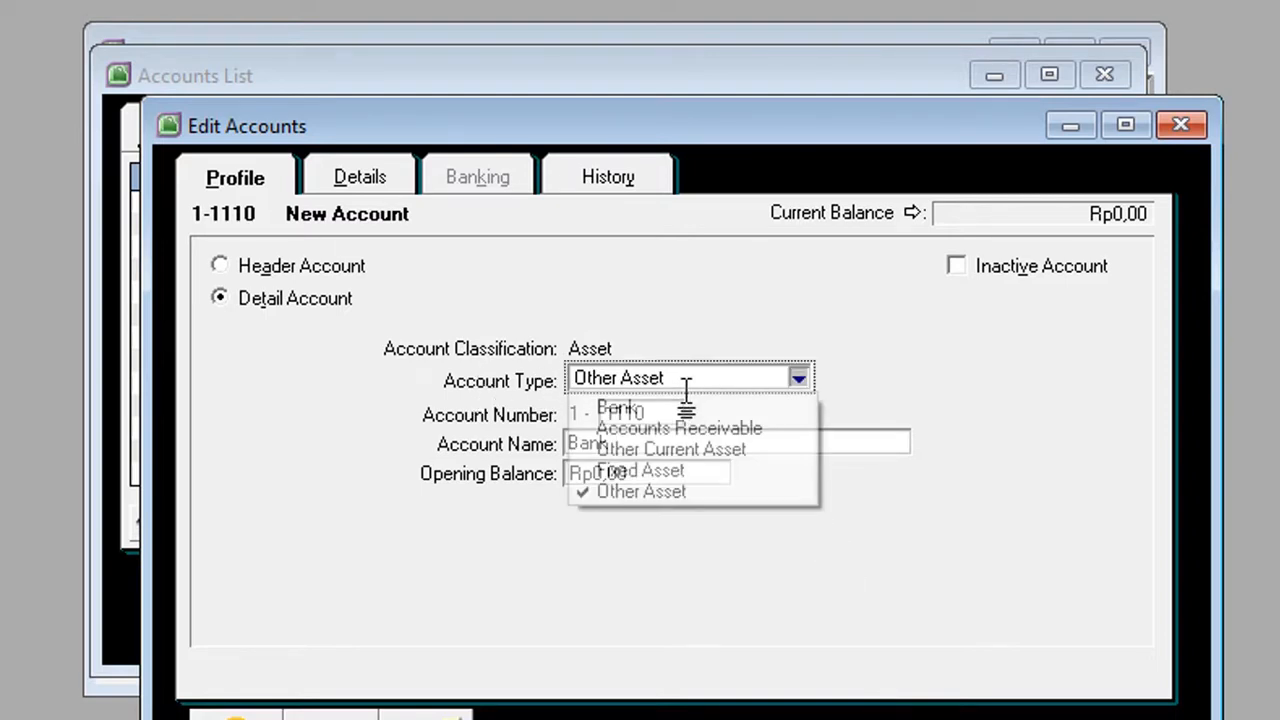
left_click(663, 407)
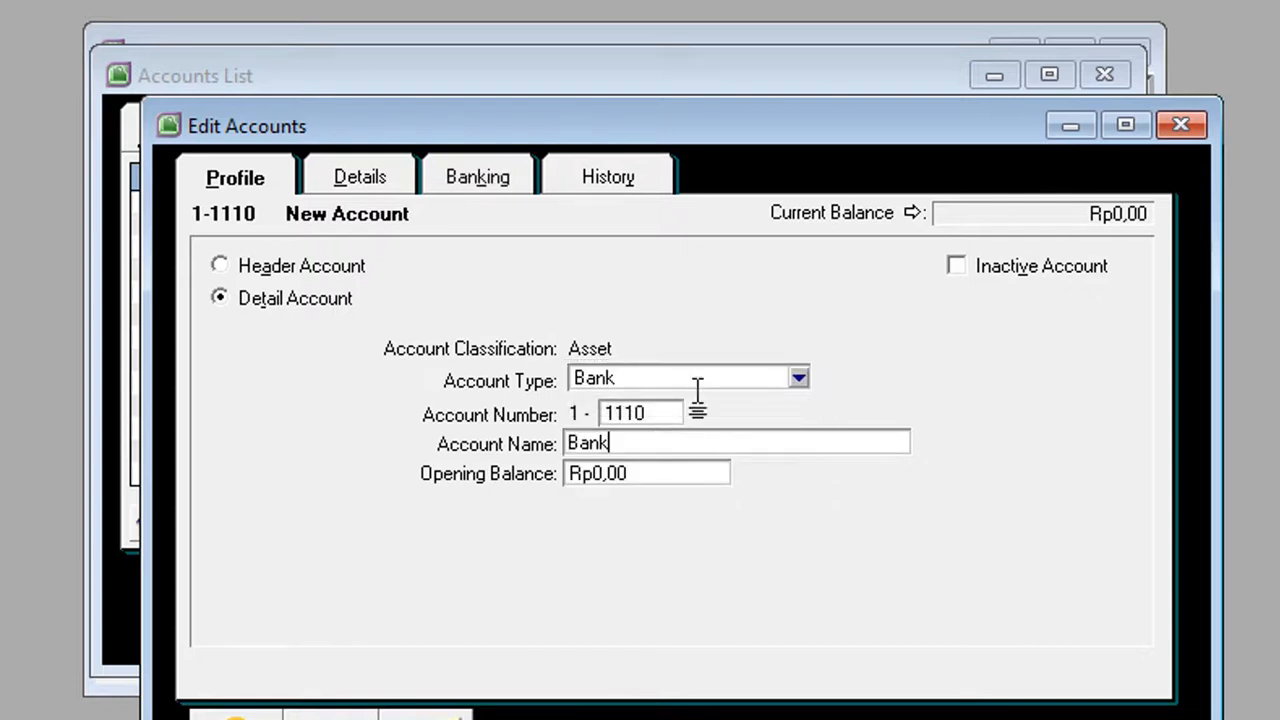
left_click(690, 376)
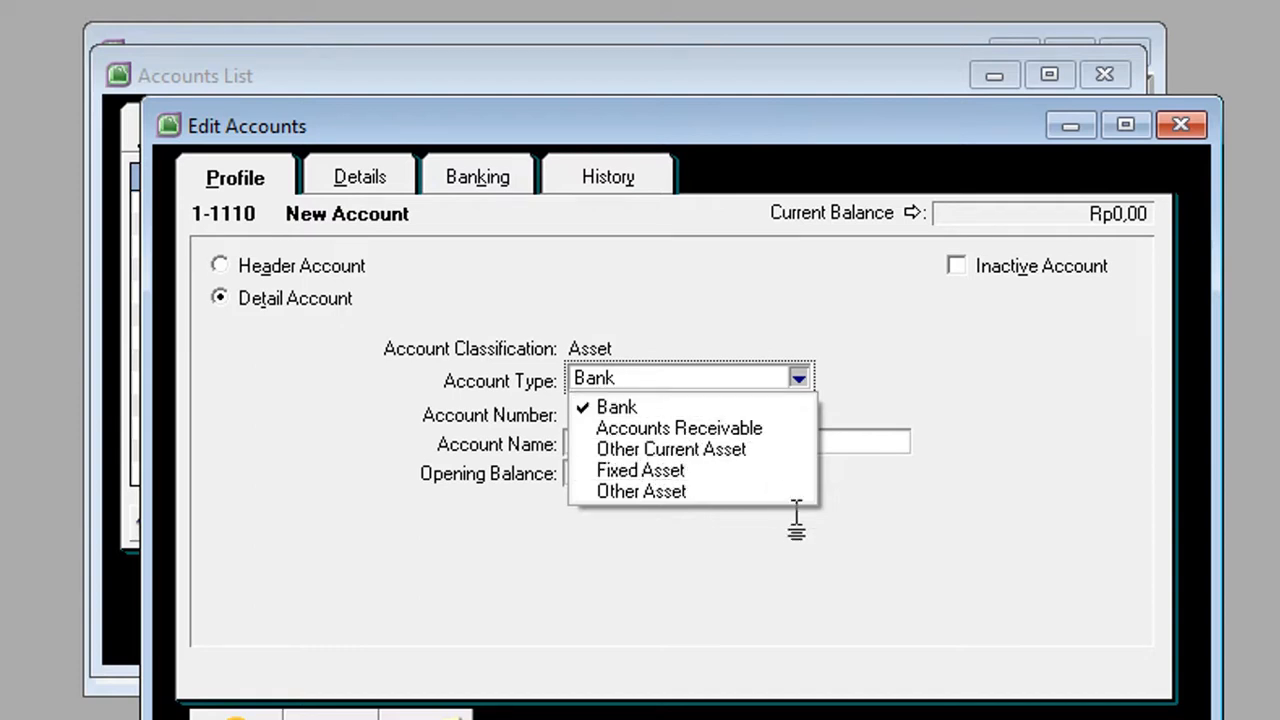
left_click(735, 406)
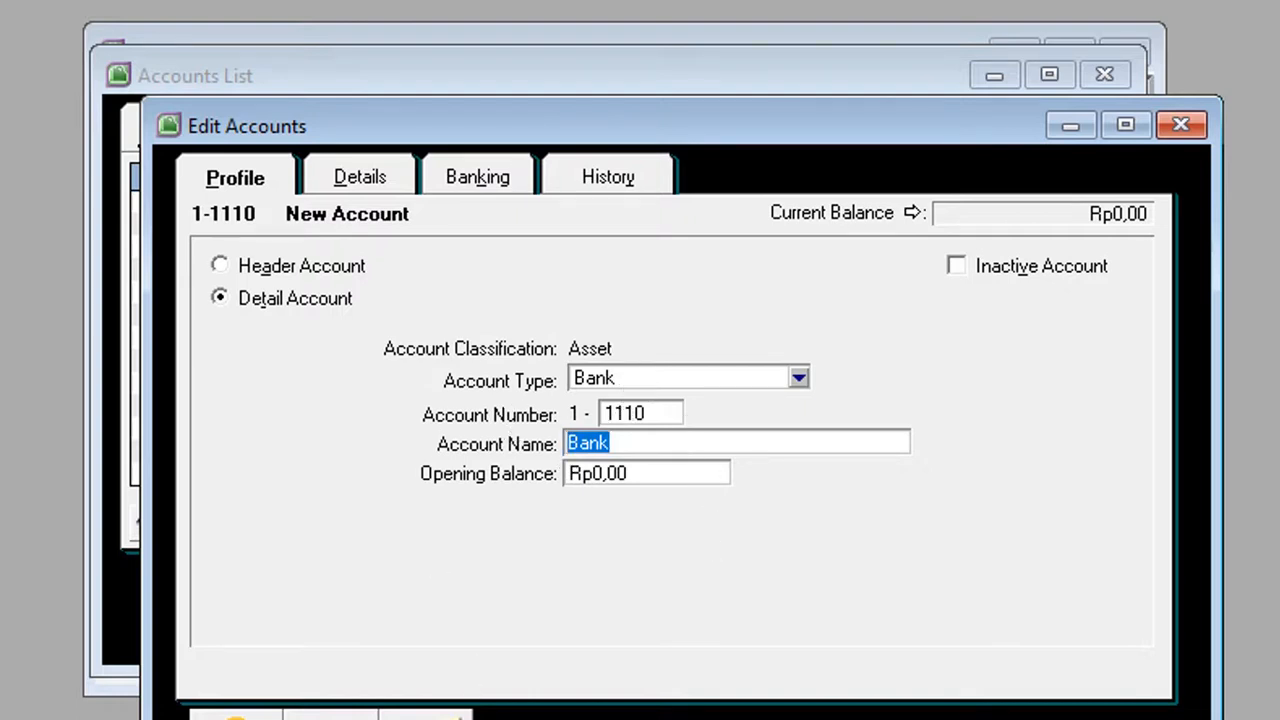
left_click(425, 718)
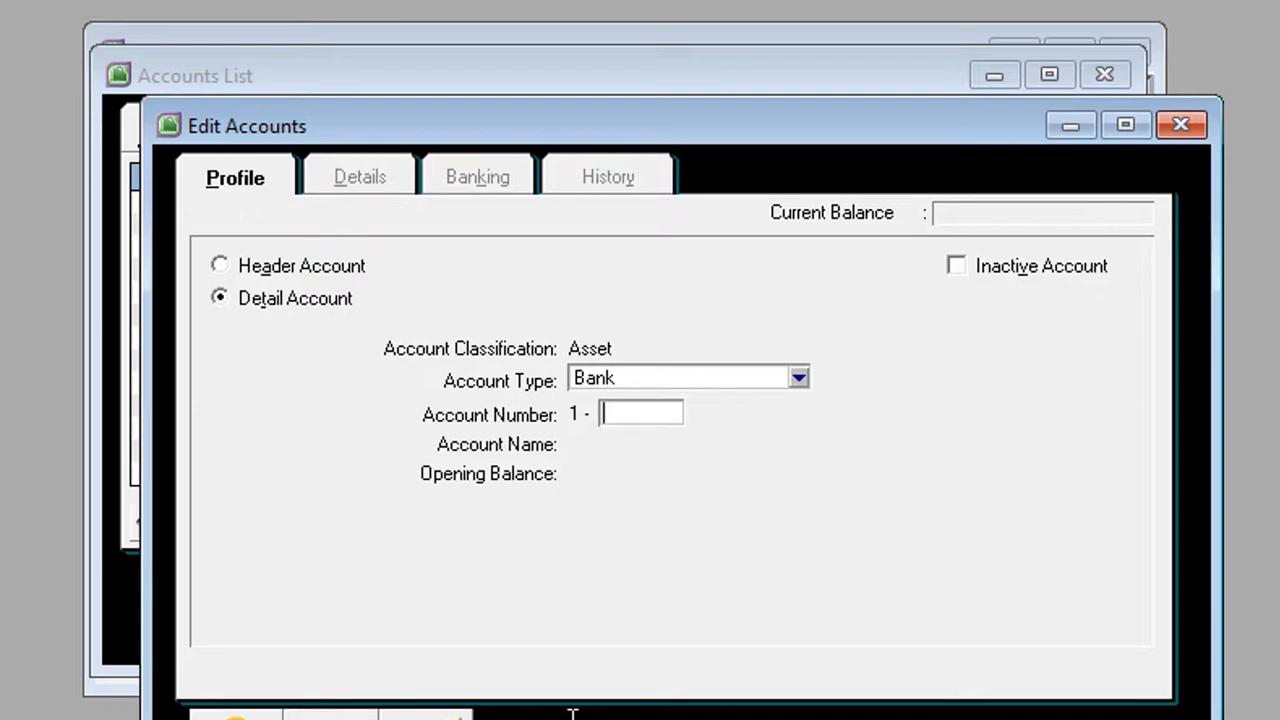
- Following the exercise document, add detail account 1-1111 named Bank Mandiri with type Bank, and start another new account
key("alt+Tab")
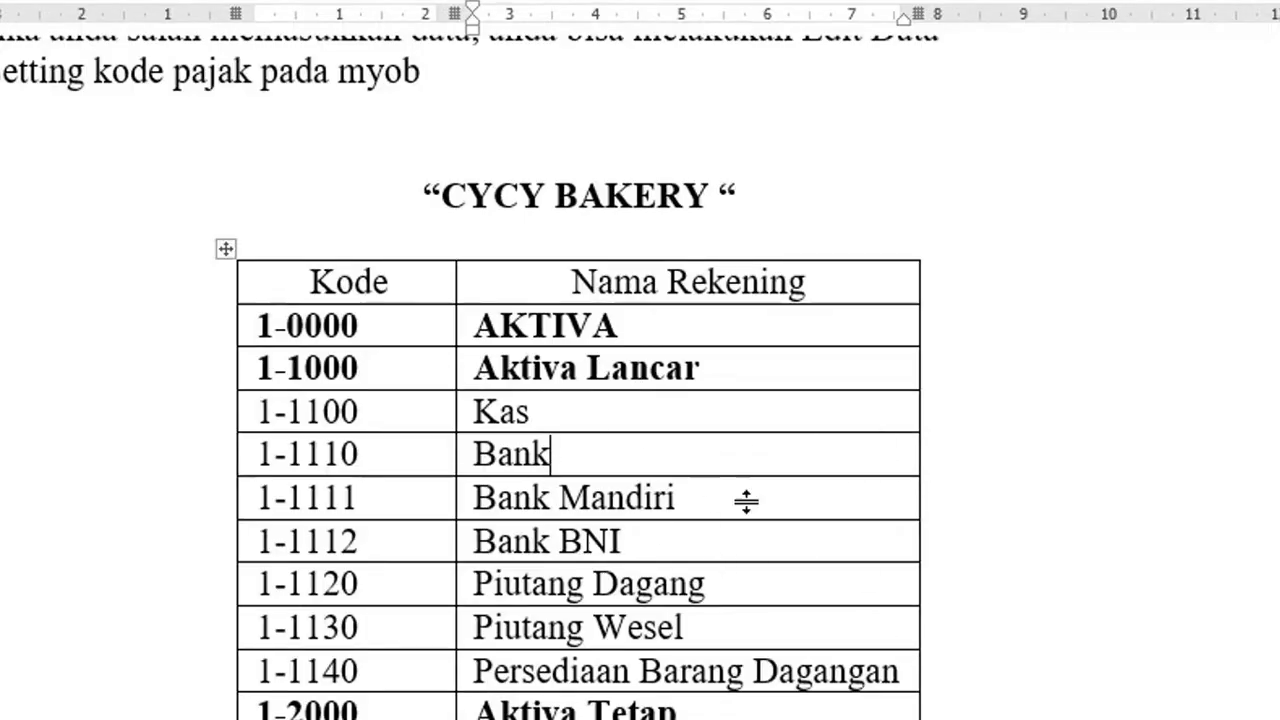
key("alt+Tab")
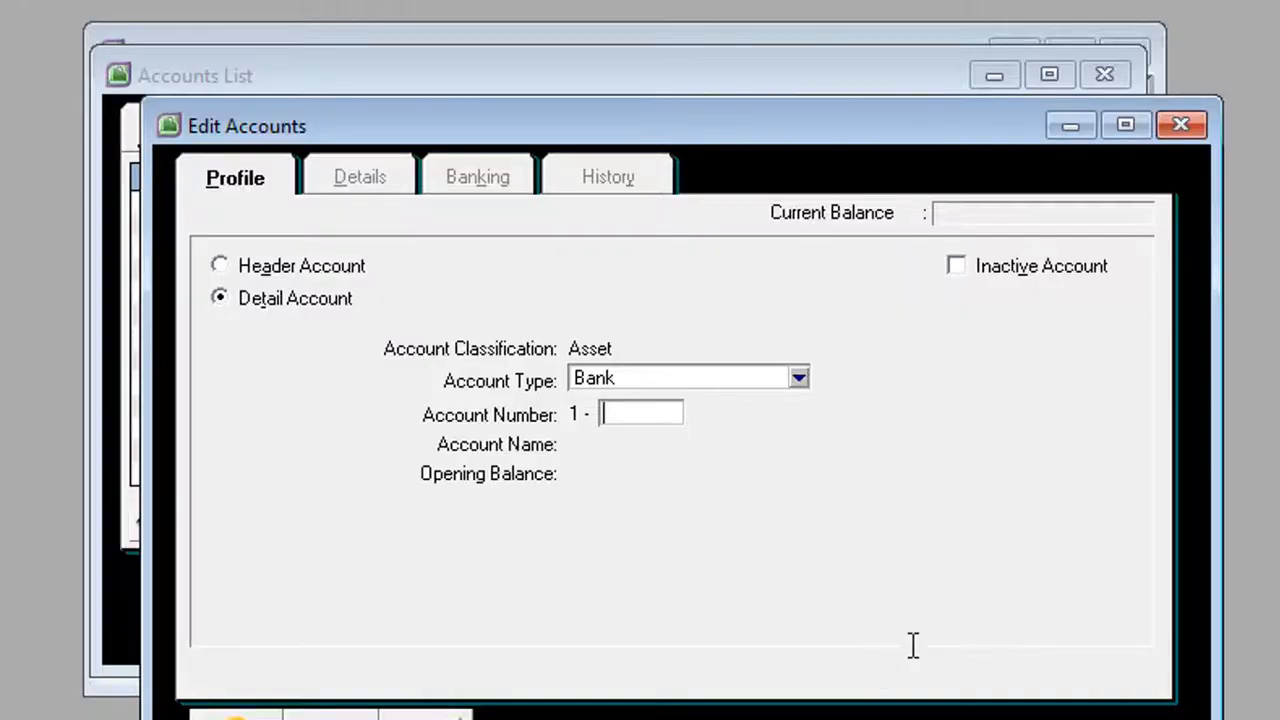
key("alt+Tab")
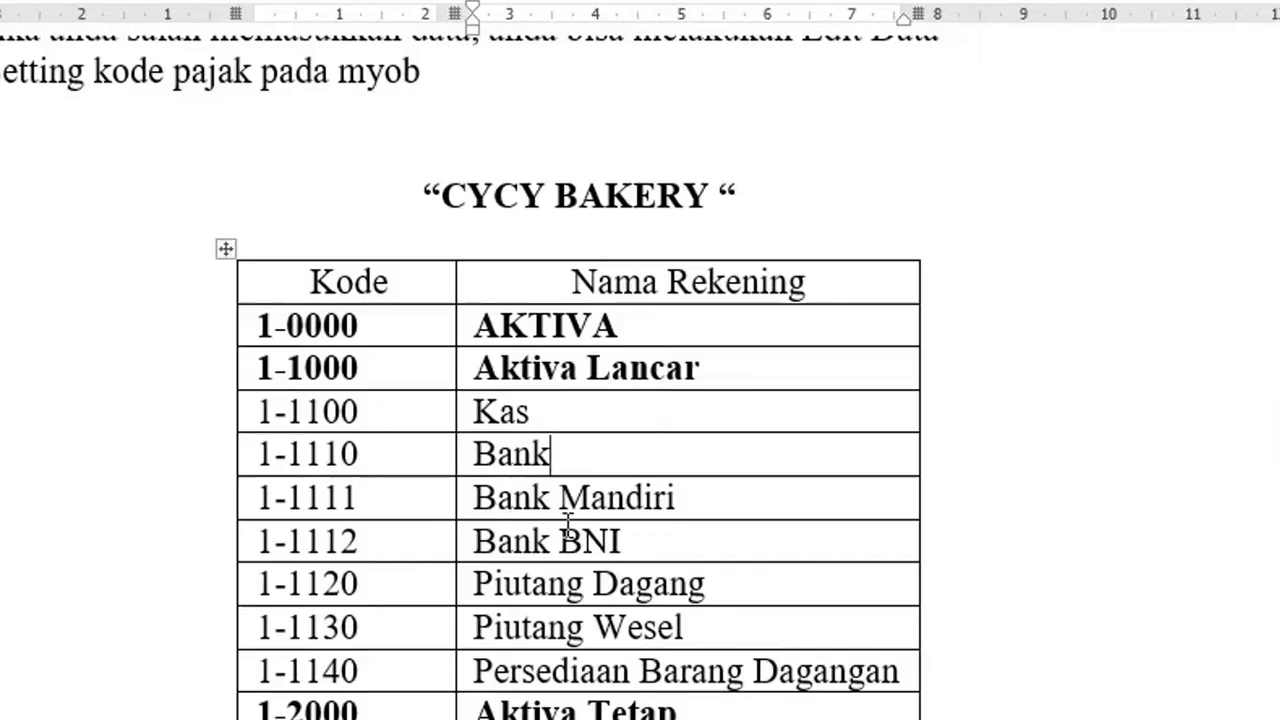
key("alt+Tab")
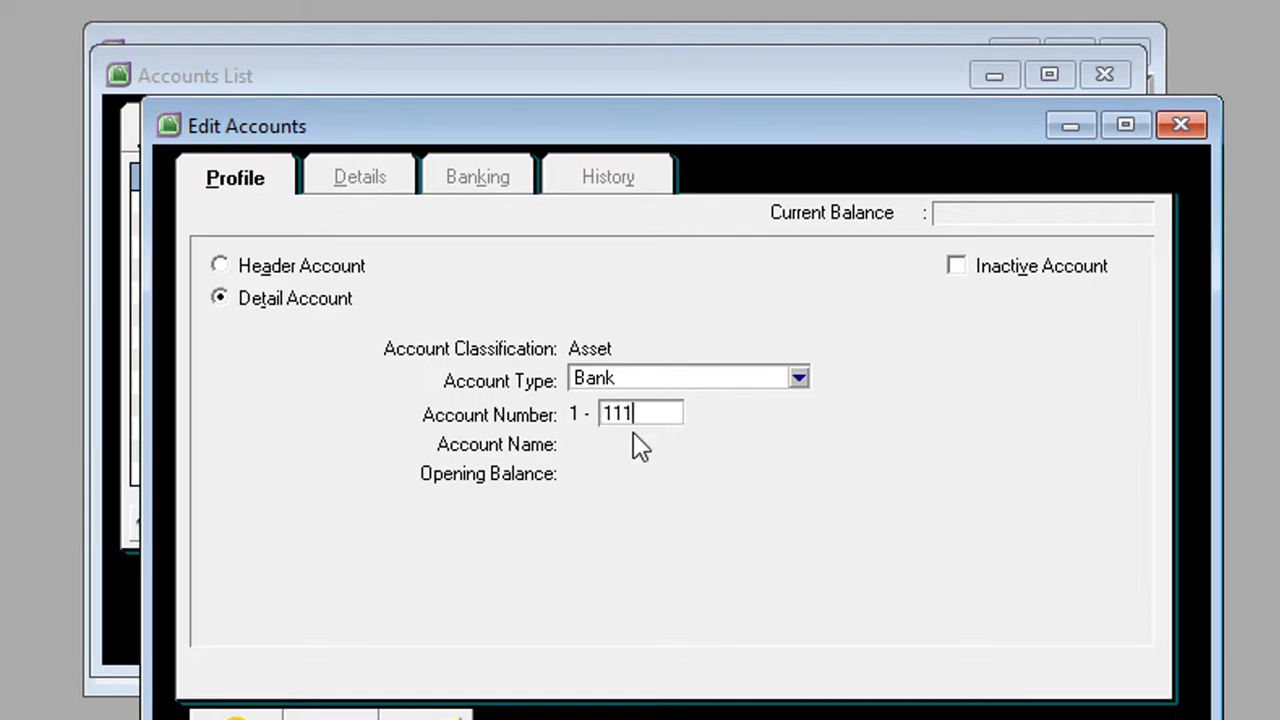
type("1")
key("Tab")
type("Bank ")
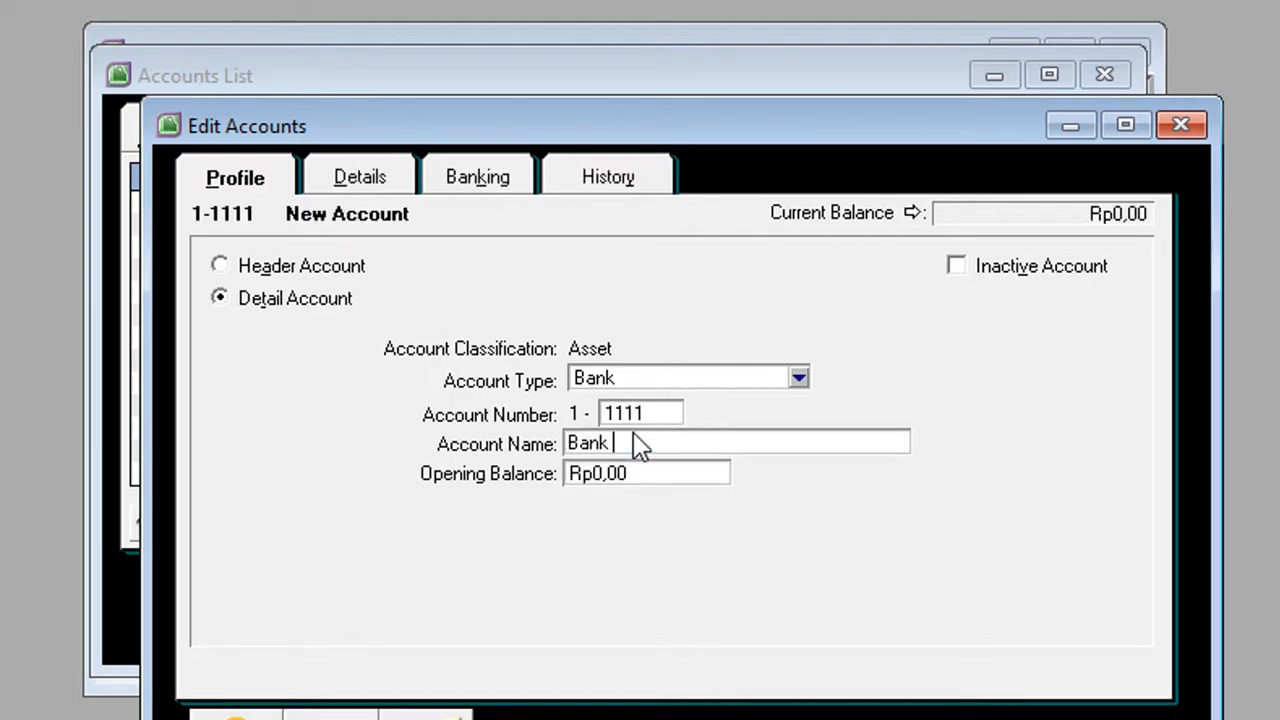
type("Mandiri")
key("alt+Tab")
left_click_drag(703, 540, 490, 544)
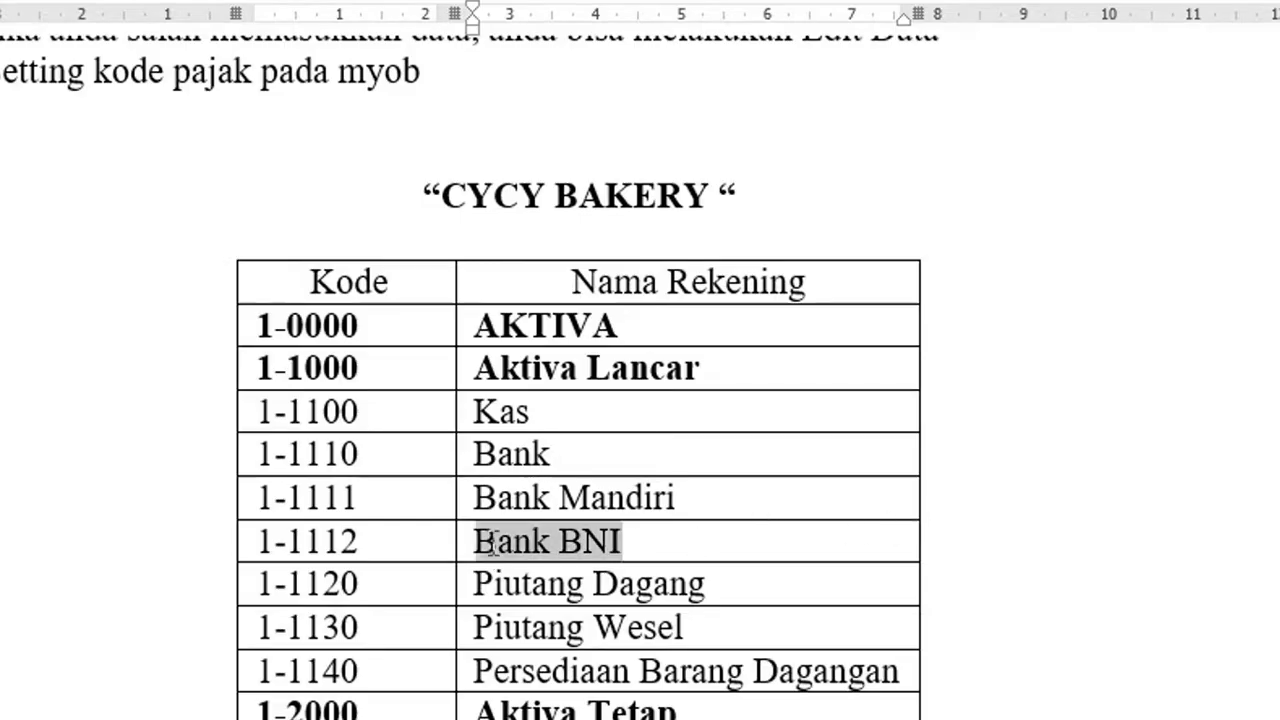
key("alt+Tab")
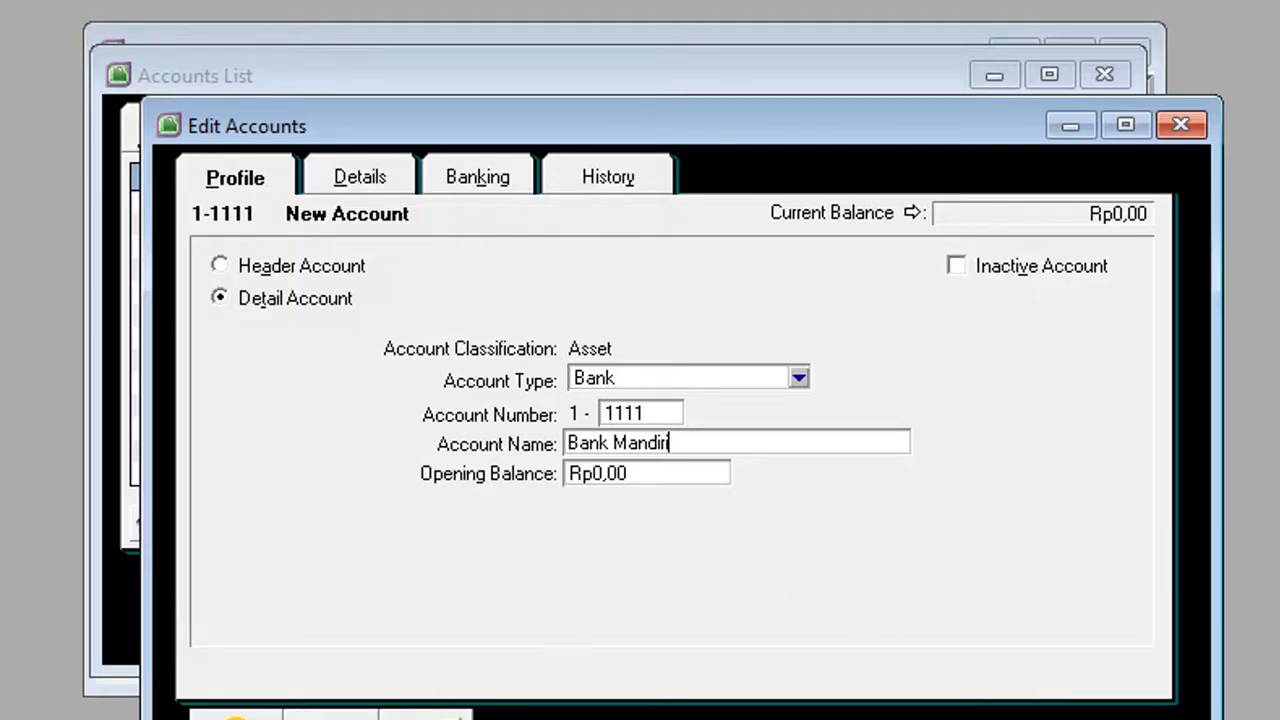
key("Return")
- Check the exercise document's 1-1112 row, add a detail account with that number named Bank Mandiri, and start another new account
key("alt+Tab")
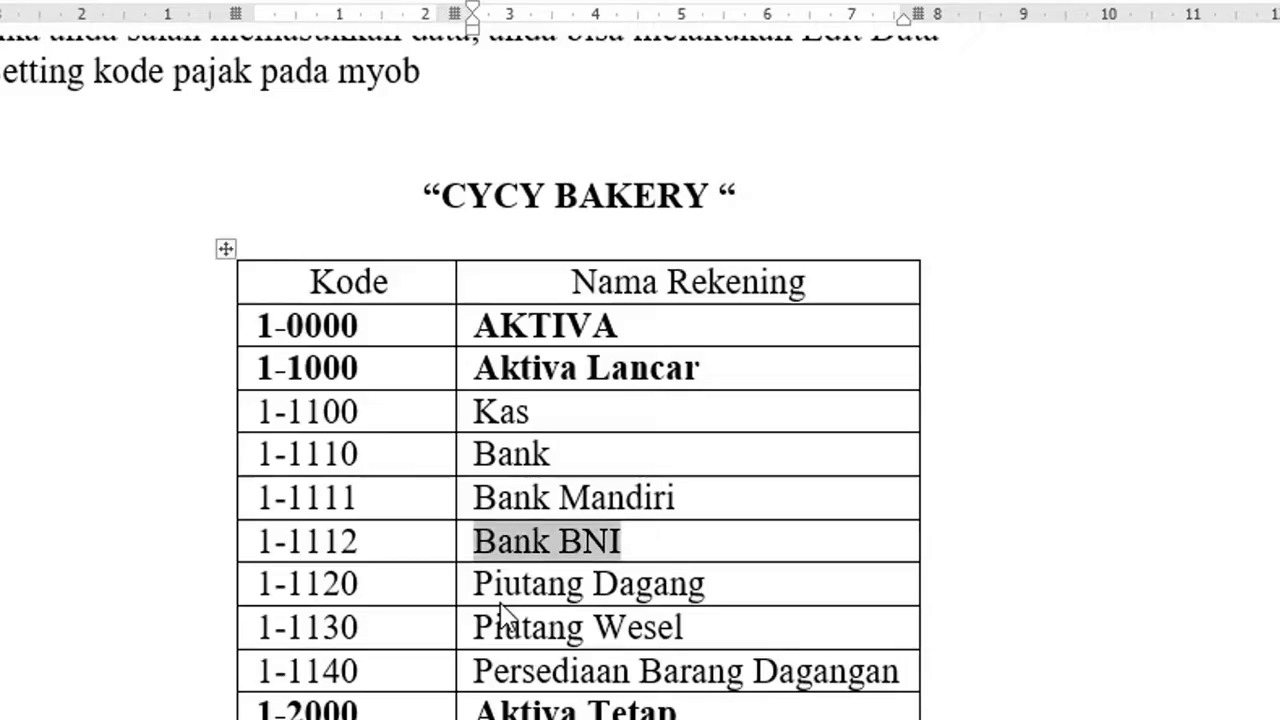
key("alt+Tab")
type("1112")
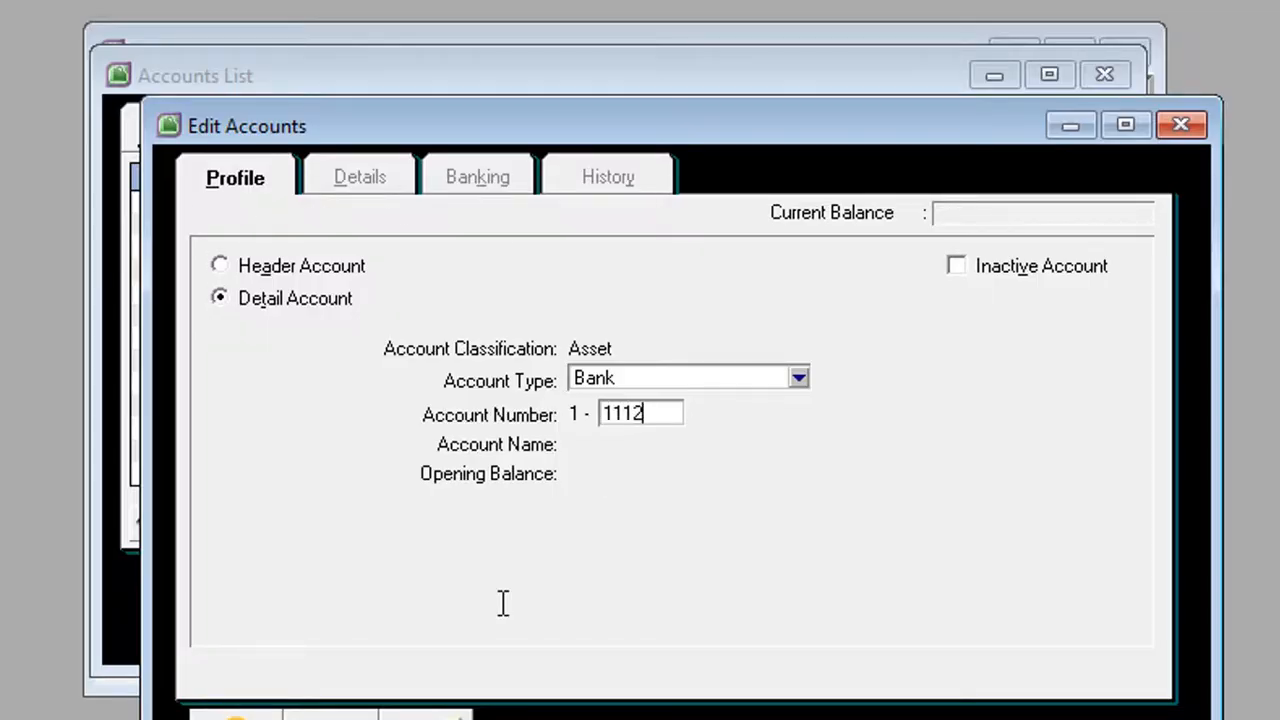
key("Tab")
type("Bank Mandiri")
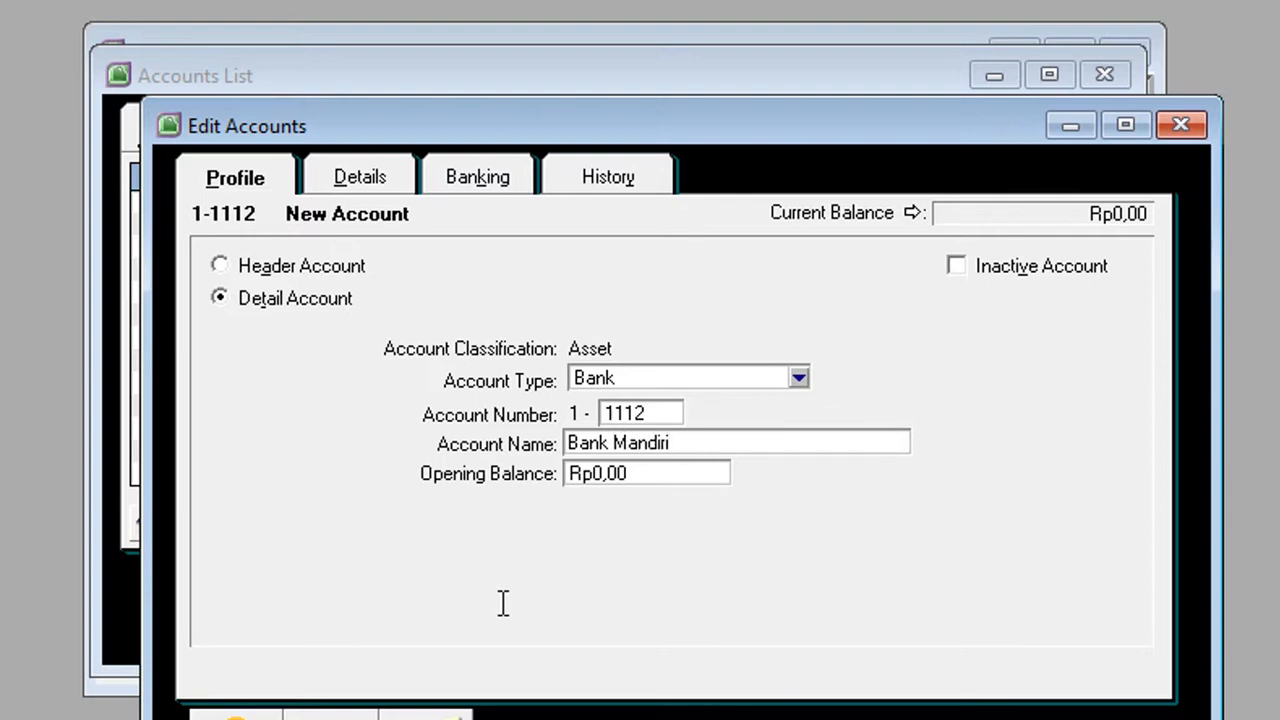
left_click(354, 719)
- Look up the receivable rows in the exercise document, add account 1-1130 named Piutang Wesel with type Bank, and start a new account
key("alt+Tab")
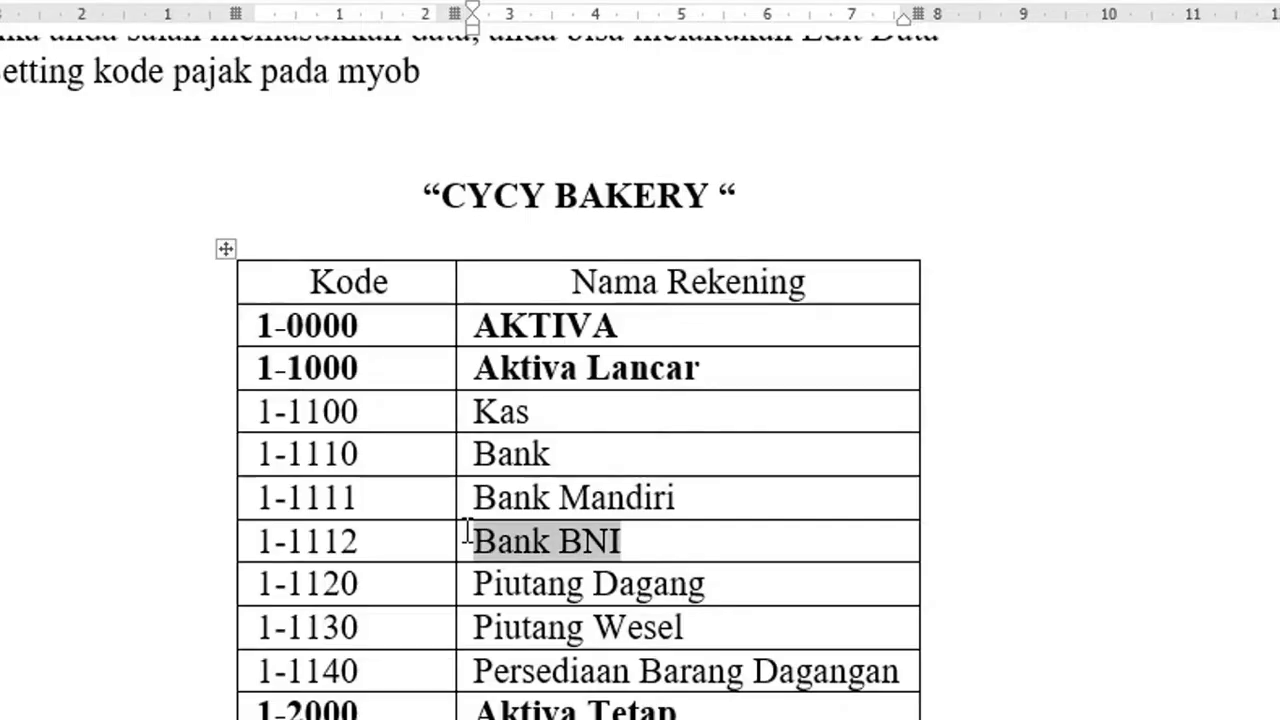
left_click_drag(741, 592, 652, 590)
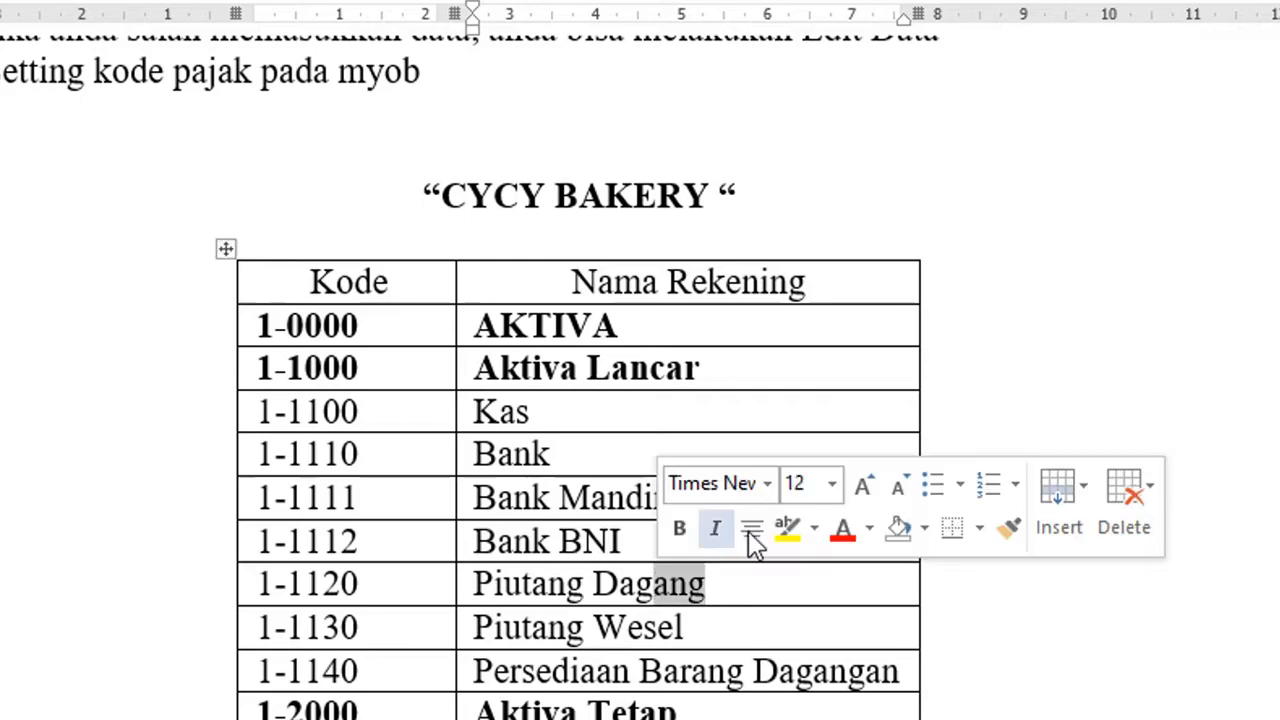
scroll(757, 535, "down", 2)
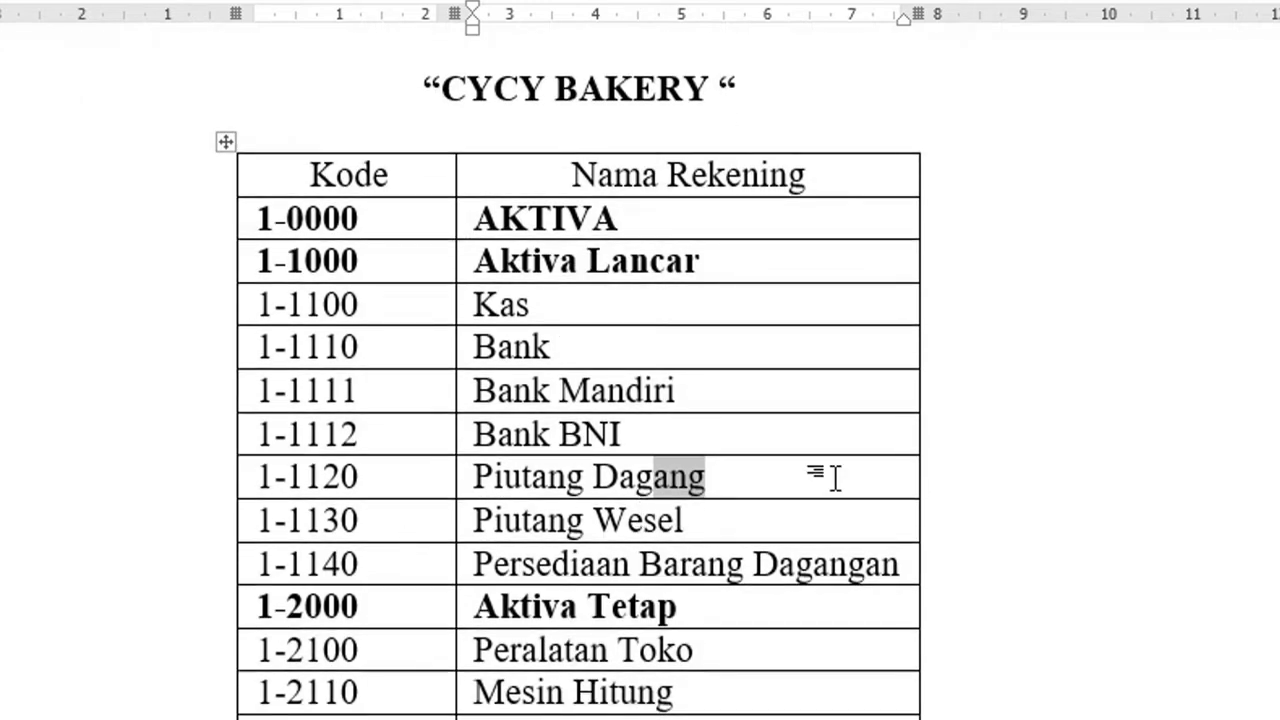
key("alt+Tab")
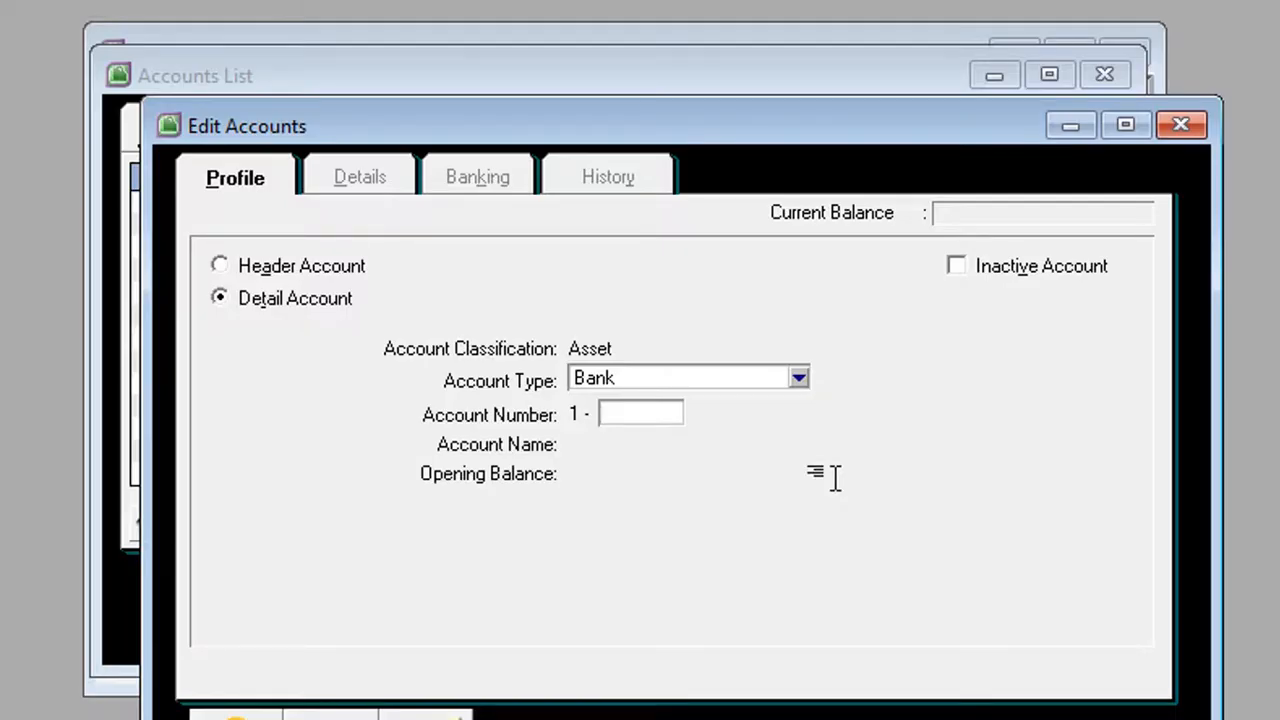
type("1130")
key("Tab")
type("Piutang ")
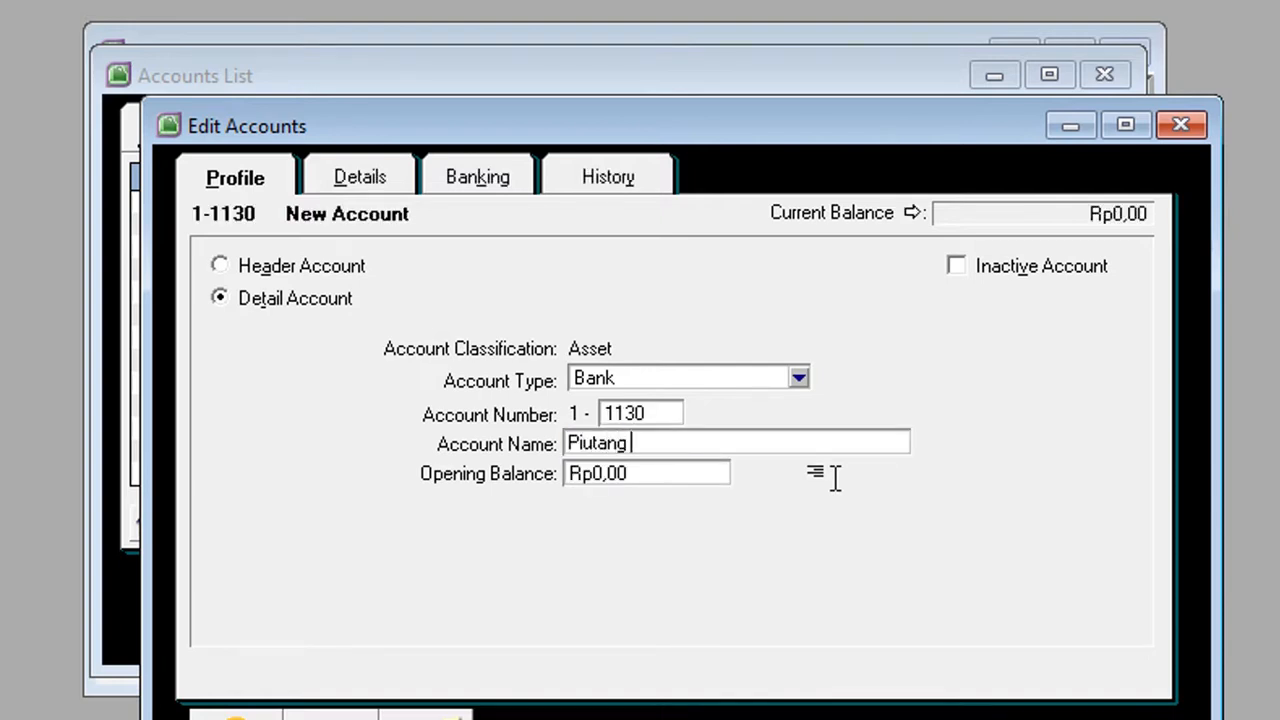
type("Wesel")
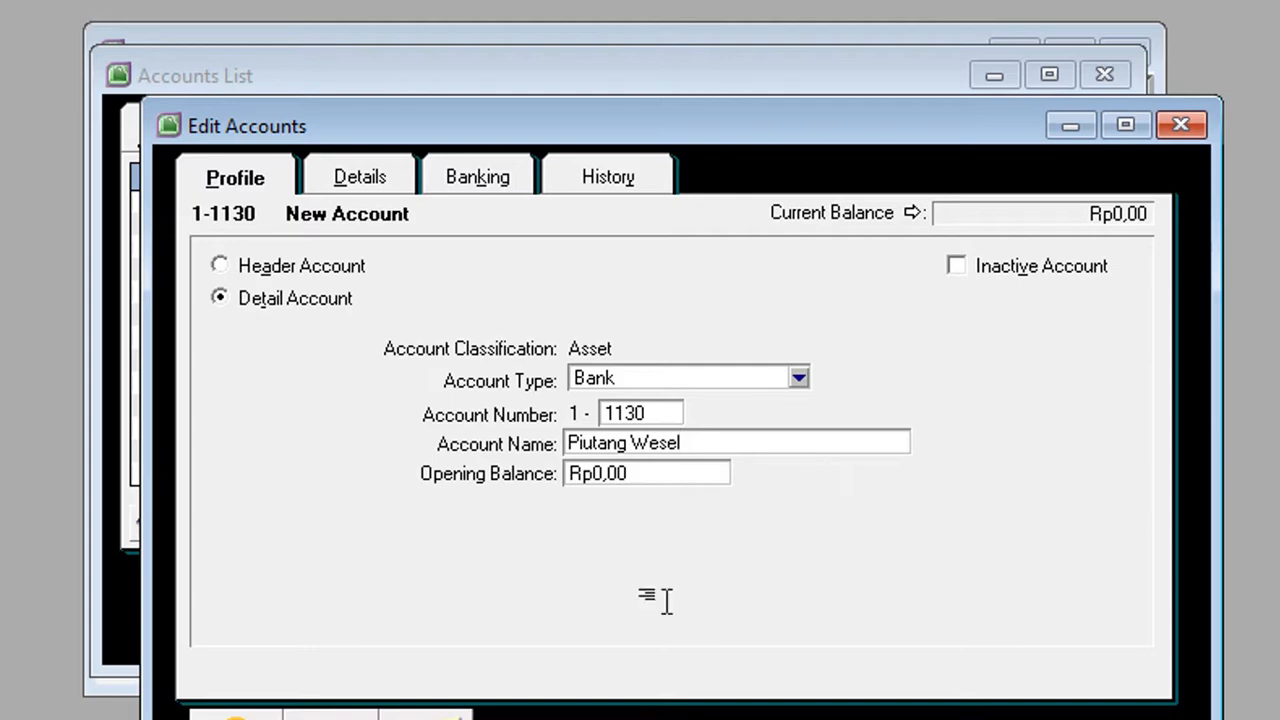
left_click(425, 716)
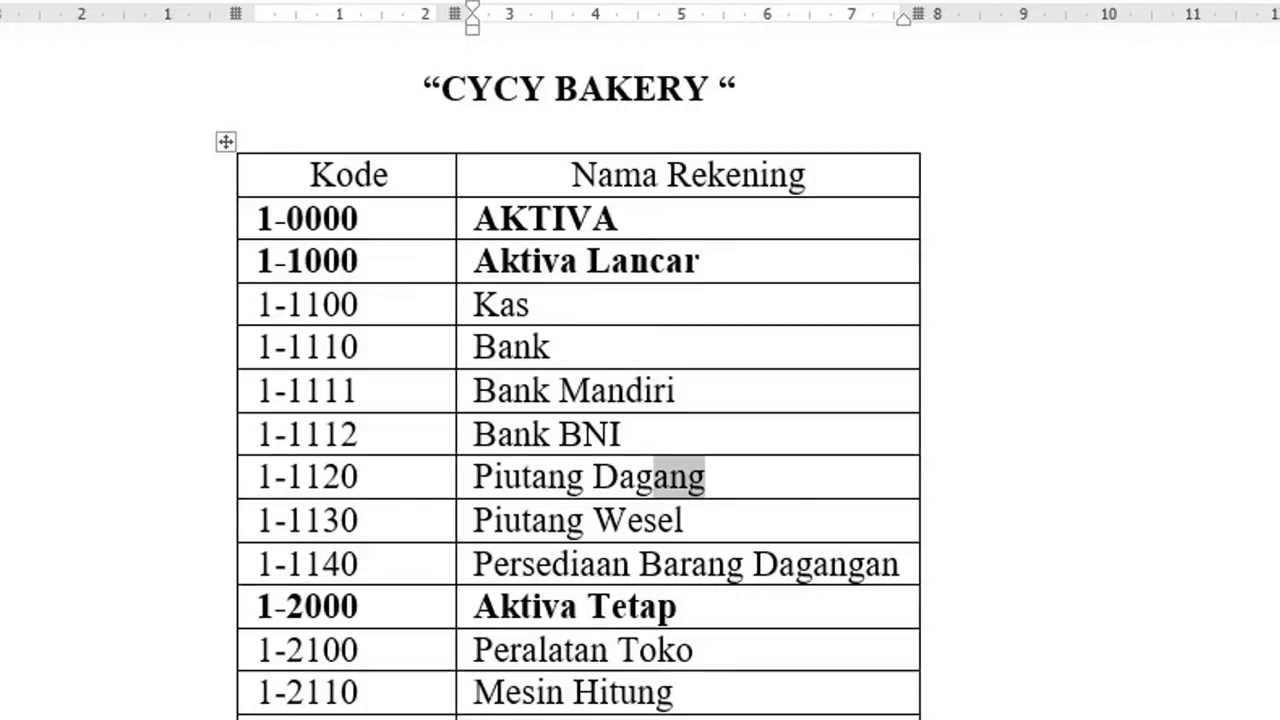
- Following the exercise document, fill in the new detail account as 1-1140 Persediaan Barang Dagangan with type Other Asset
left_click(704, 479)
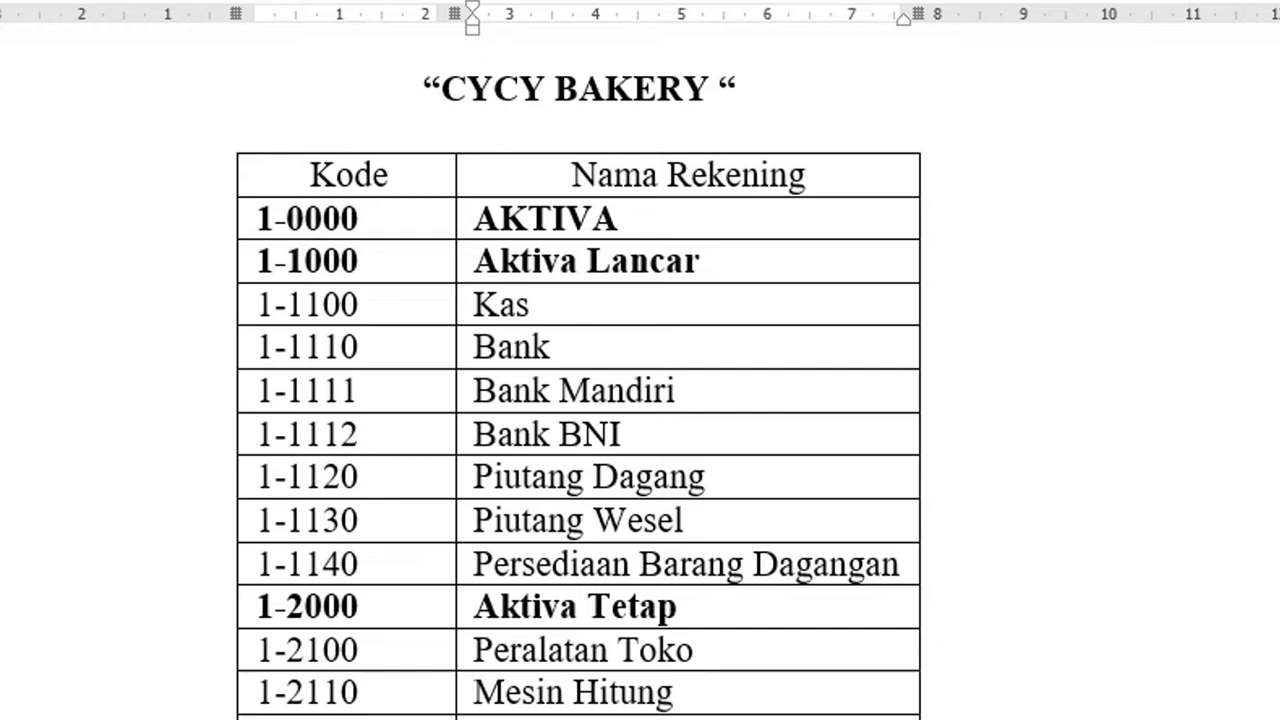
left_click(652, 562)
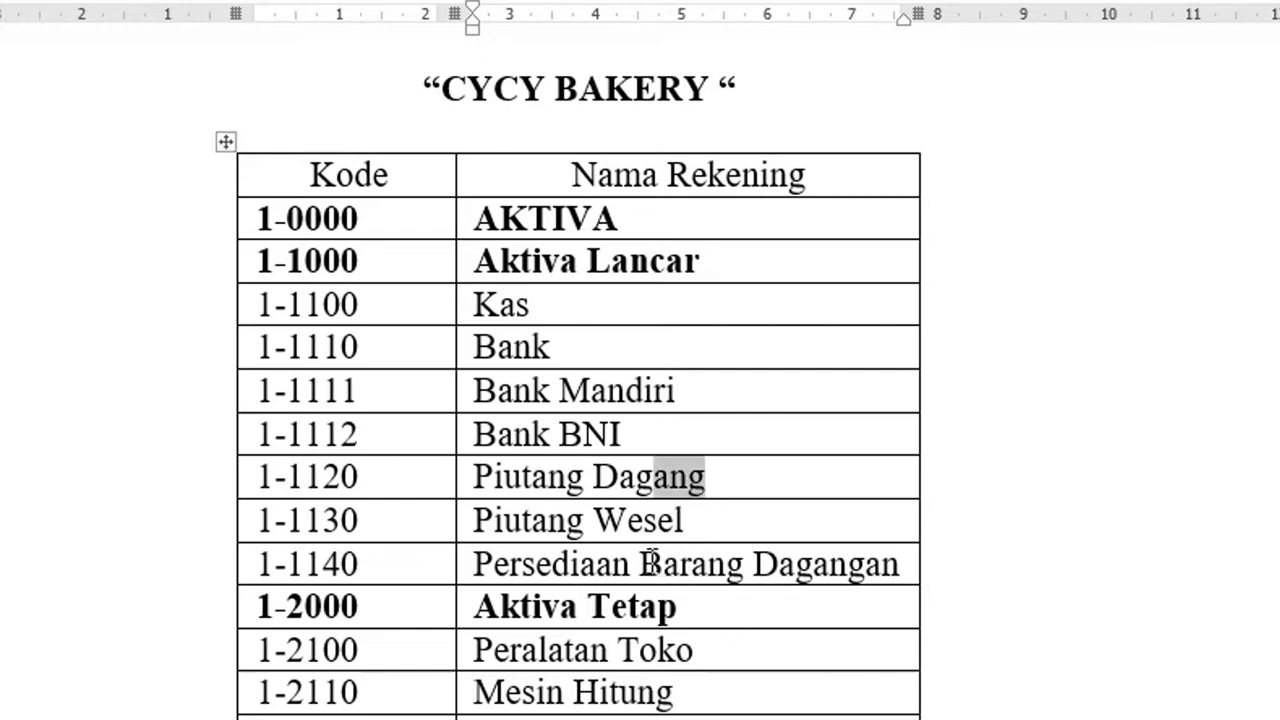
key("alt+Tab")
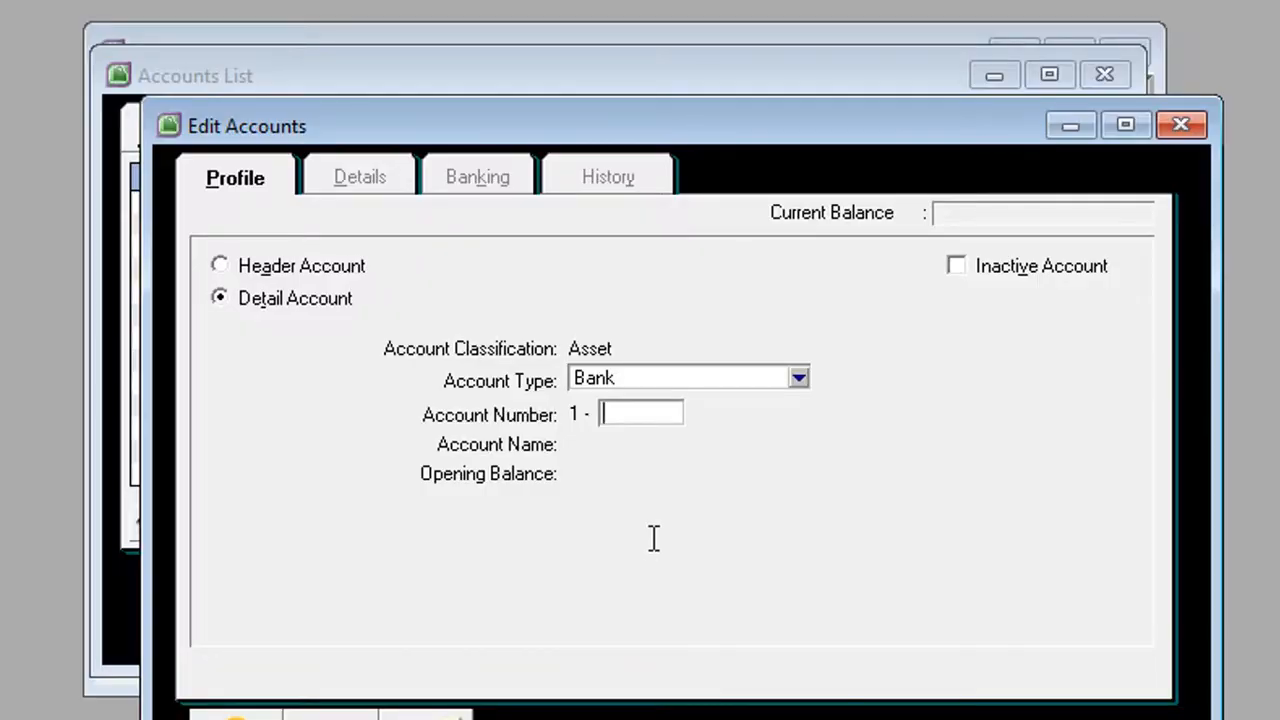
type("1140")
left_click(730, 374)
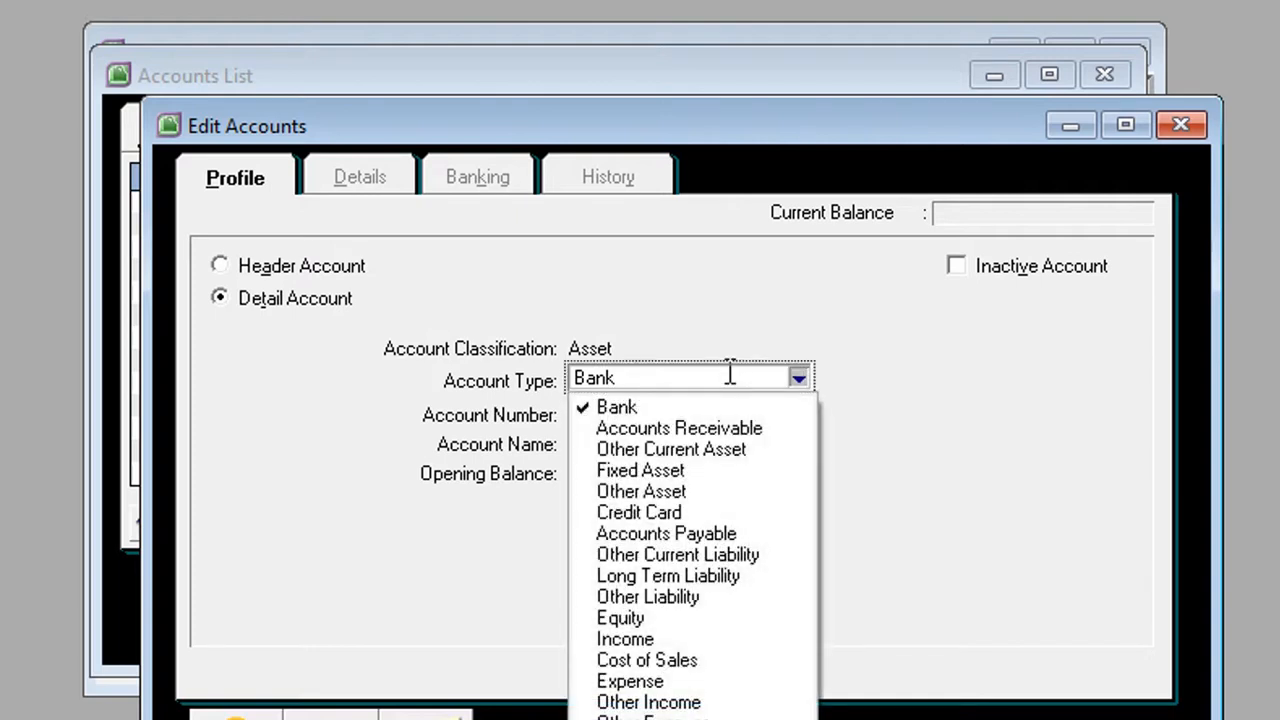
left_click(700, 491)
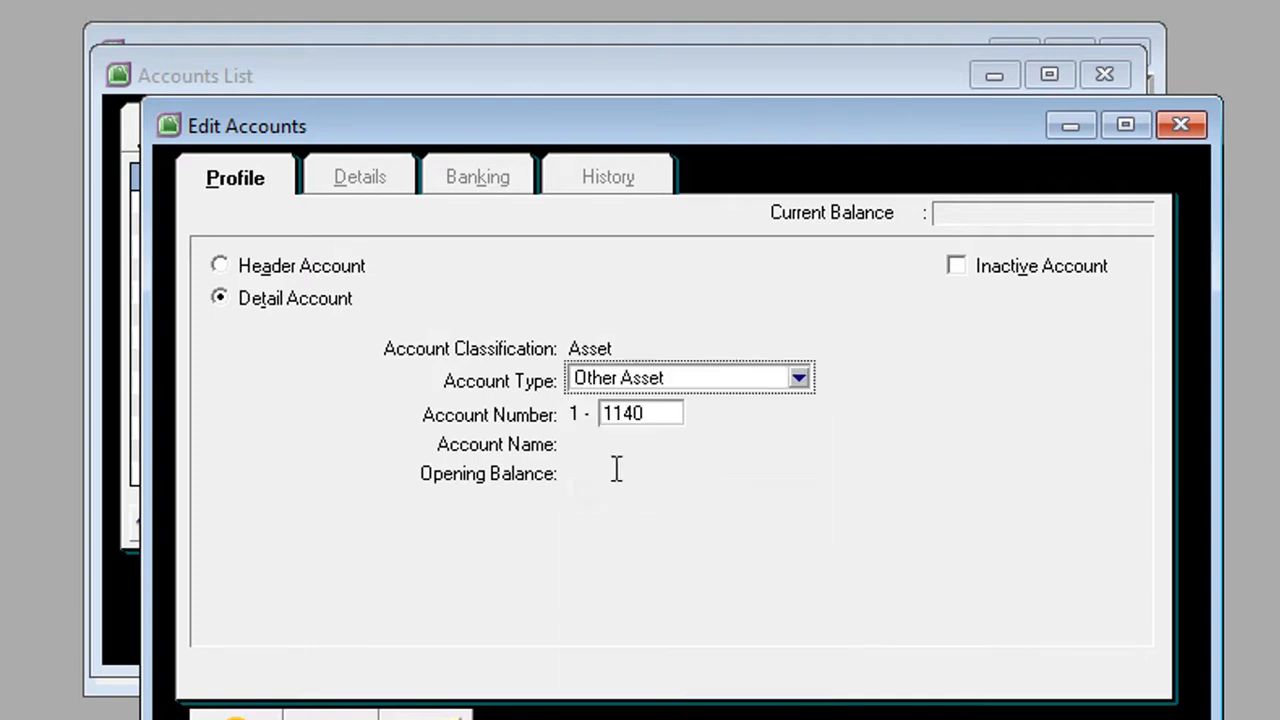
key("Tab")
key("Tab")
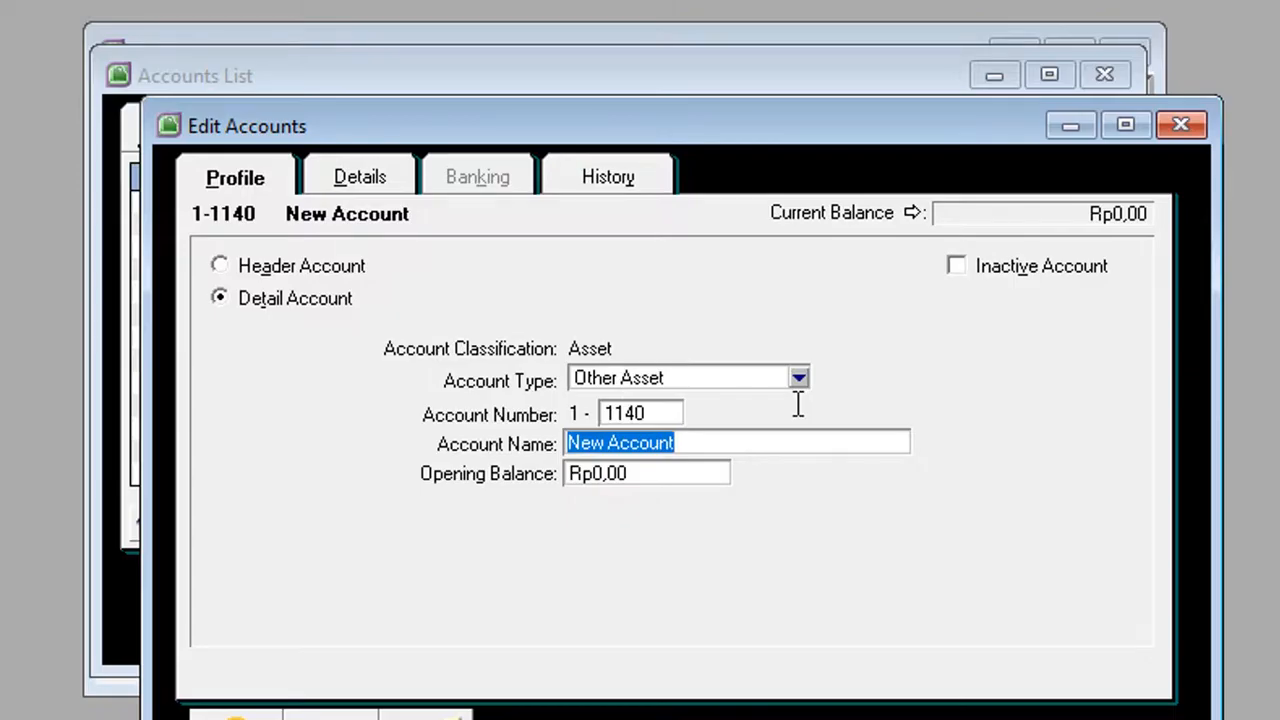
type("Perse")
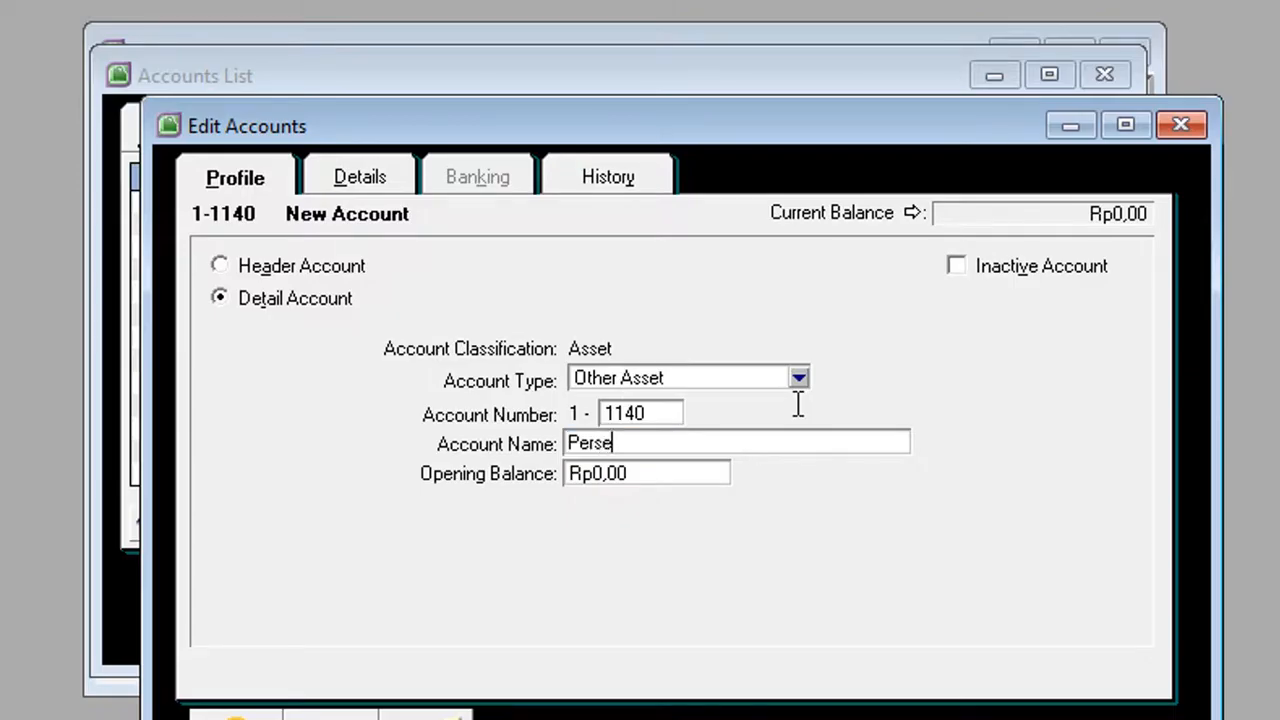
type("diaan Barang")
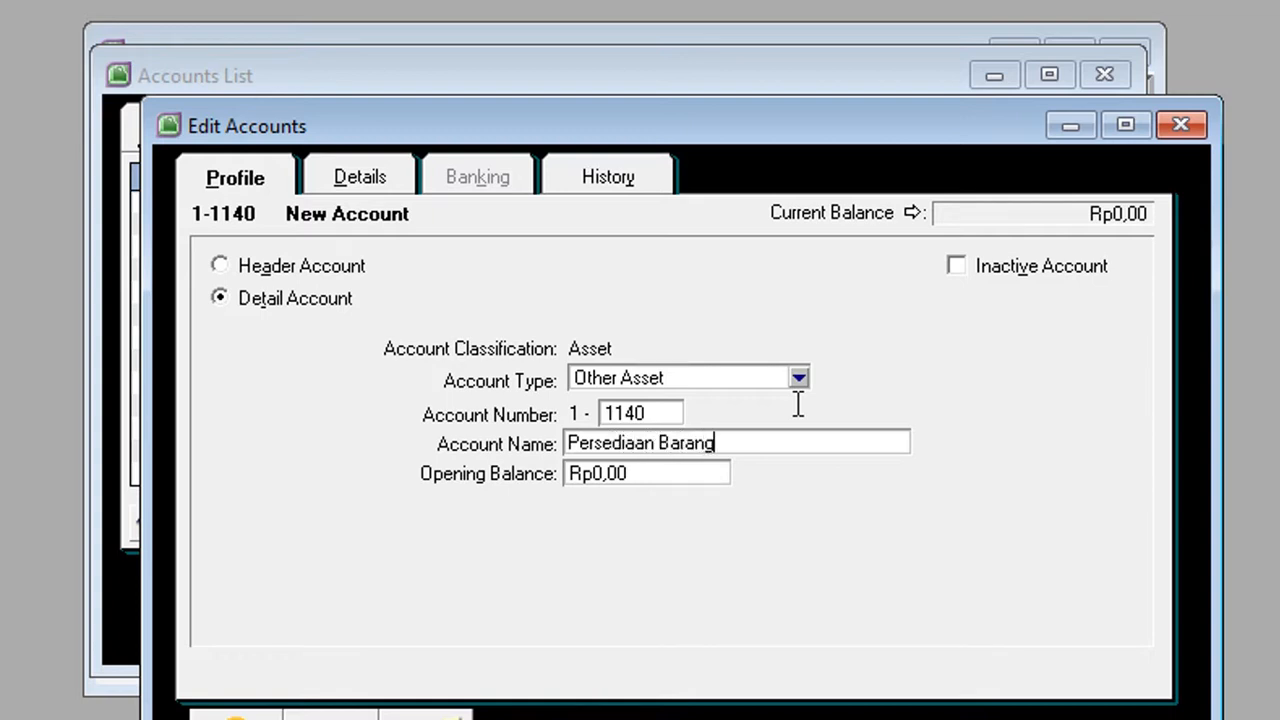
type(" Dagangan")
- Look up the Aktiva Tetap row in the exercise document, save account 1-1140 and start another new account
key("alt+Tab")
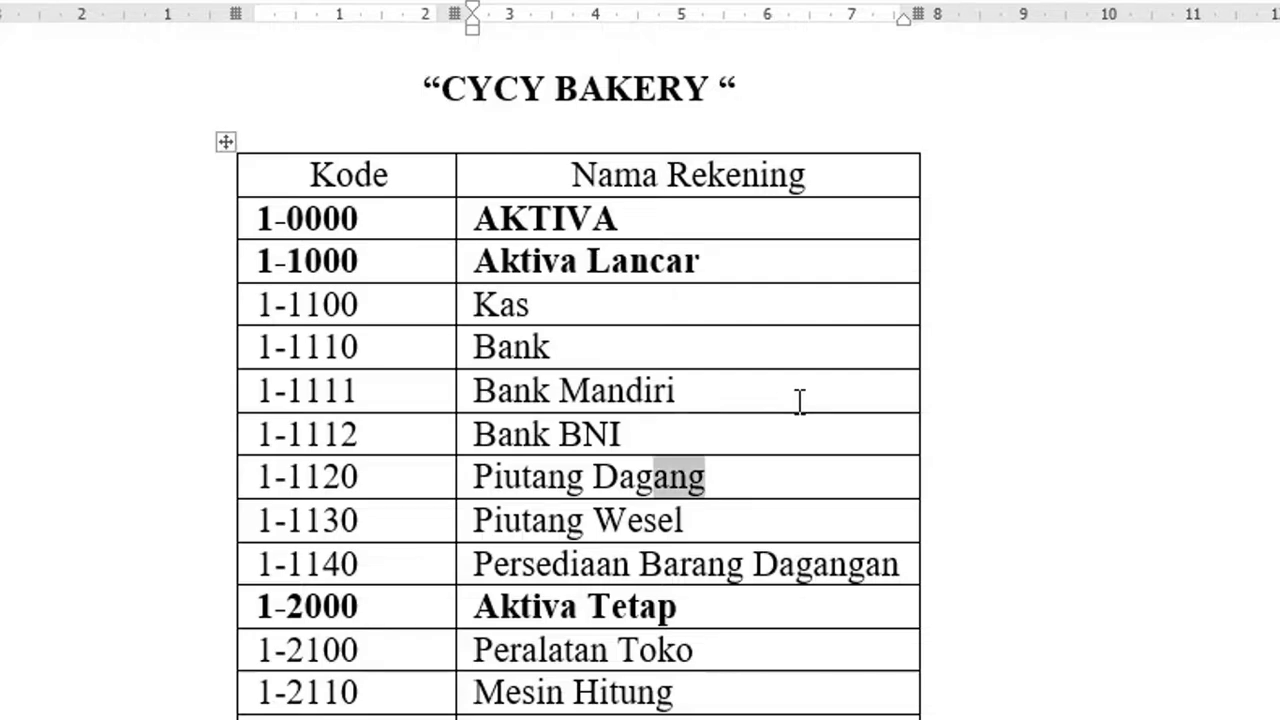
scroll(800, 400, "down", 5)
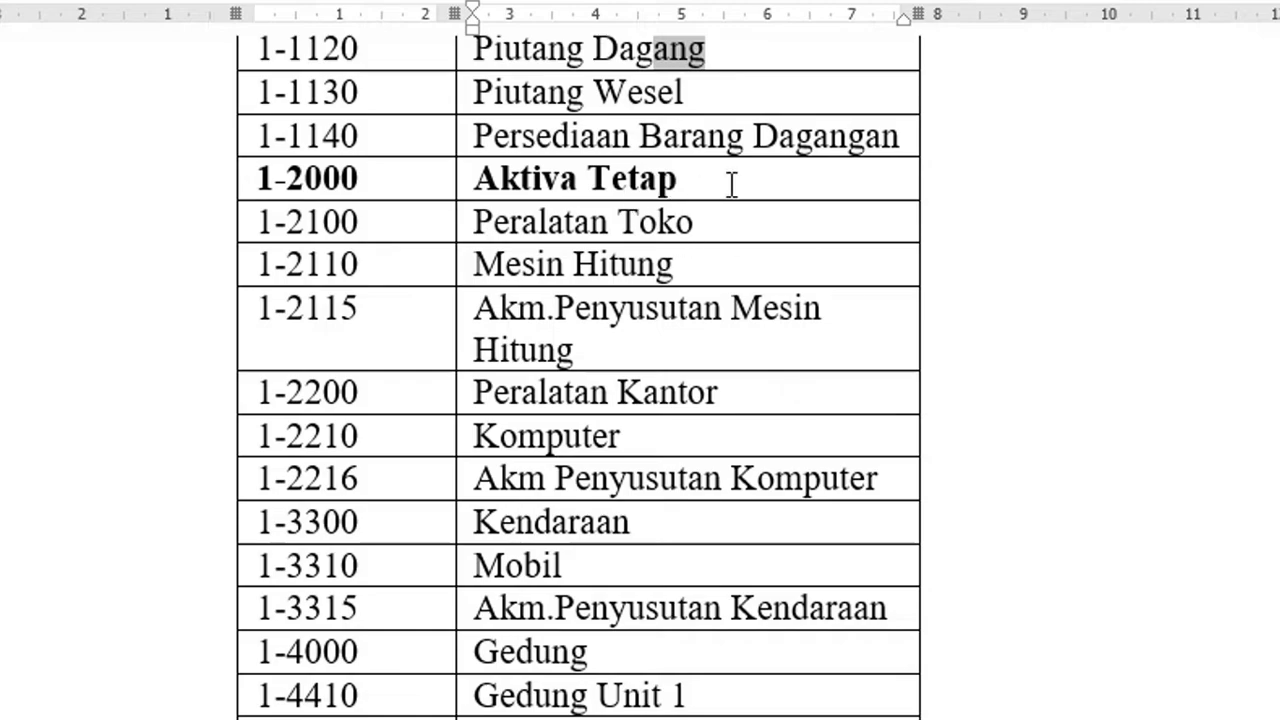
left_click_drag(680, 180, 466, 176)
key("alt+Tab")
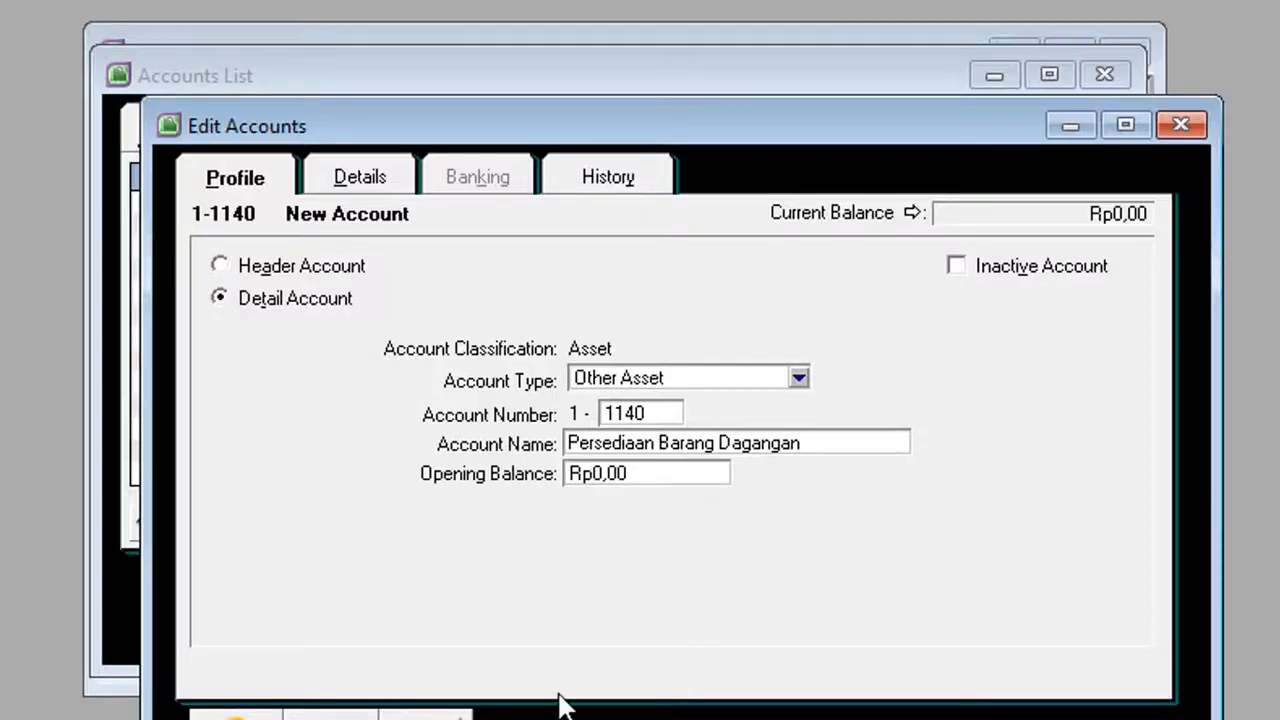
key("Return")
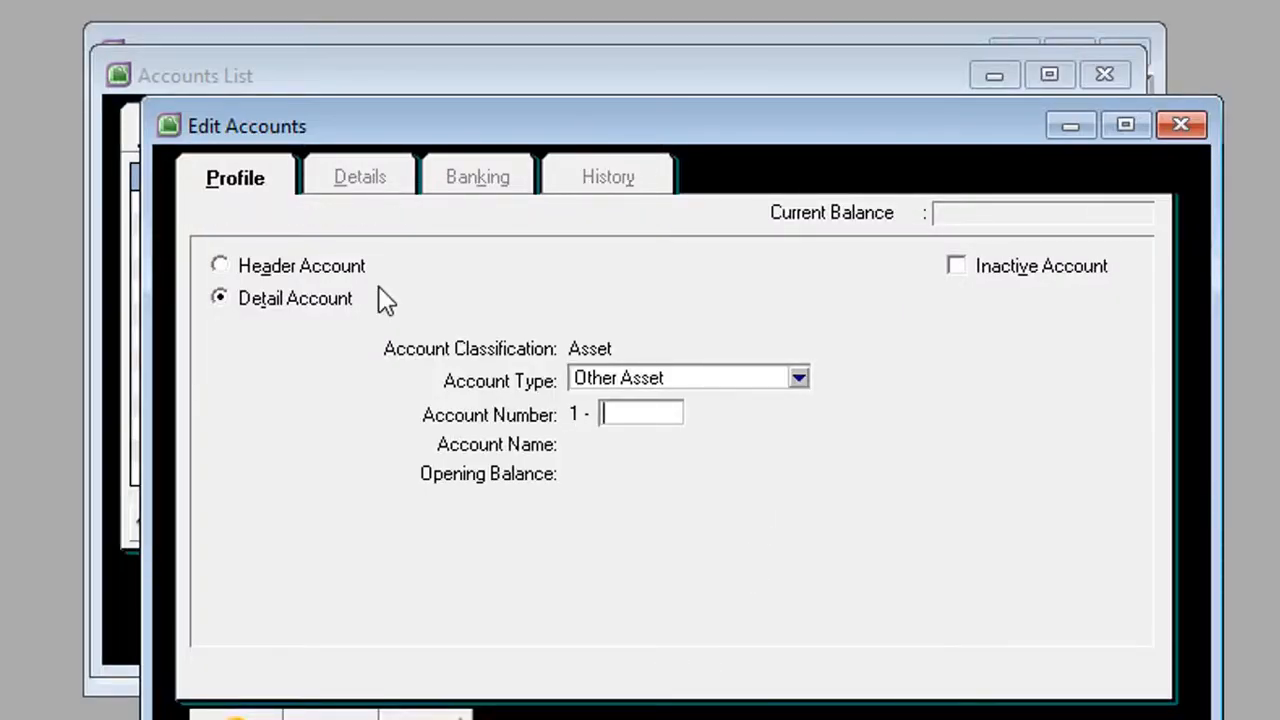
- Try to number the new header account 1-2000, and close the account form
left_click(302, 268)
left_click(659, 419)
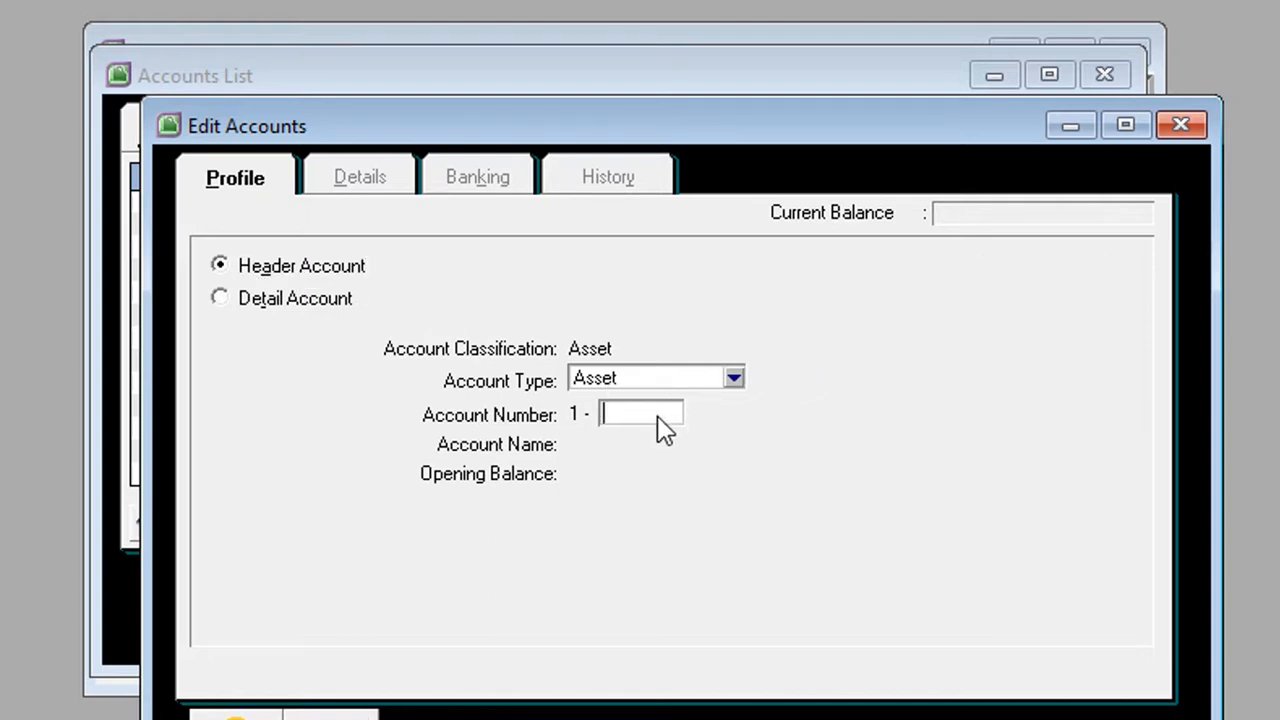
type("2000")
key("Tab")
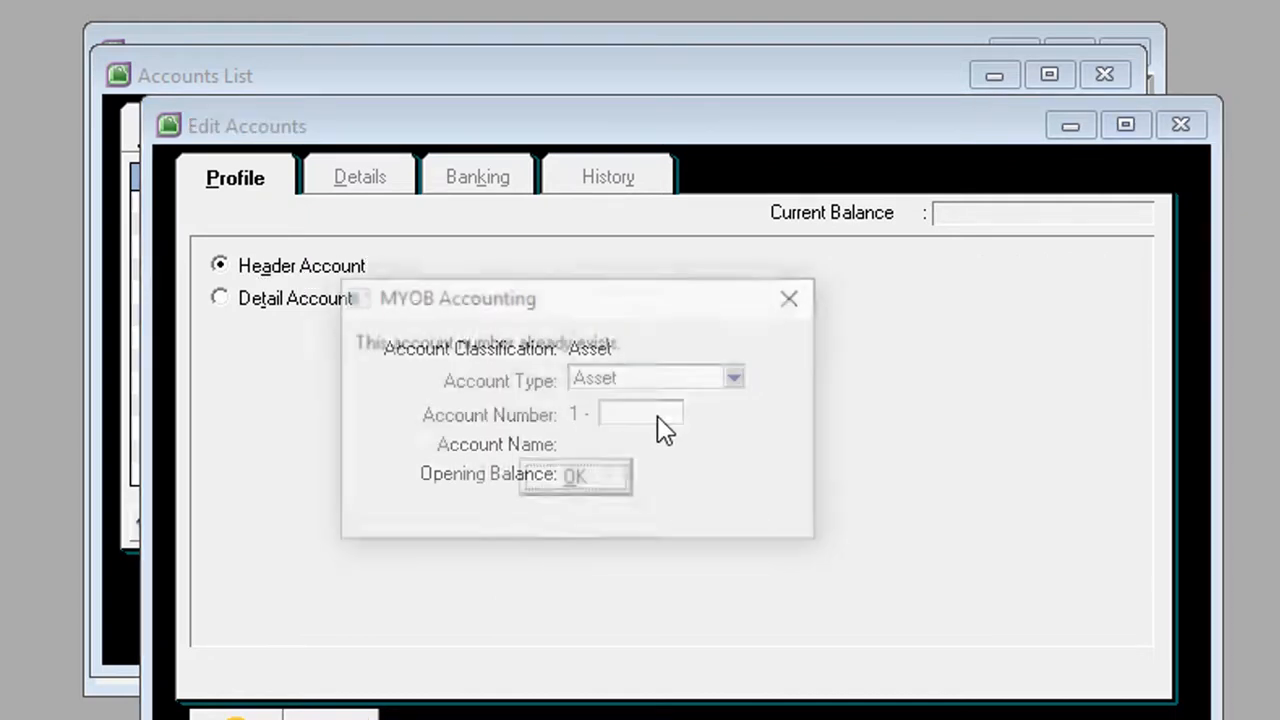
left_click(597, 479)
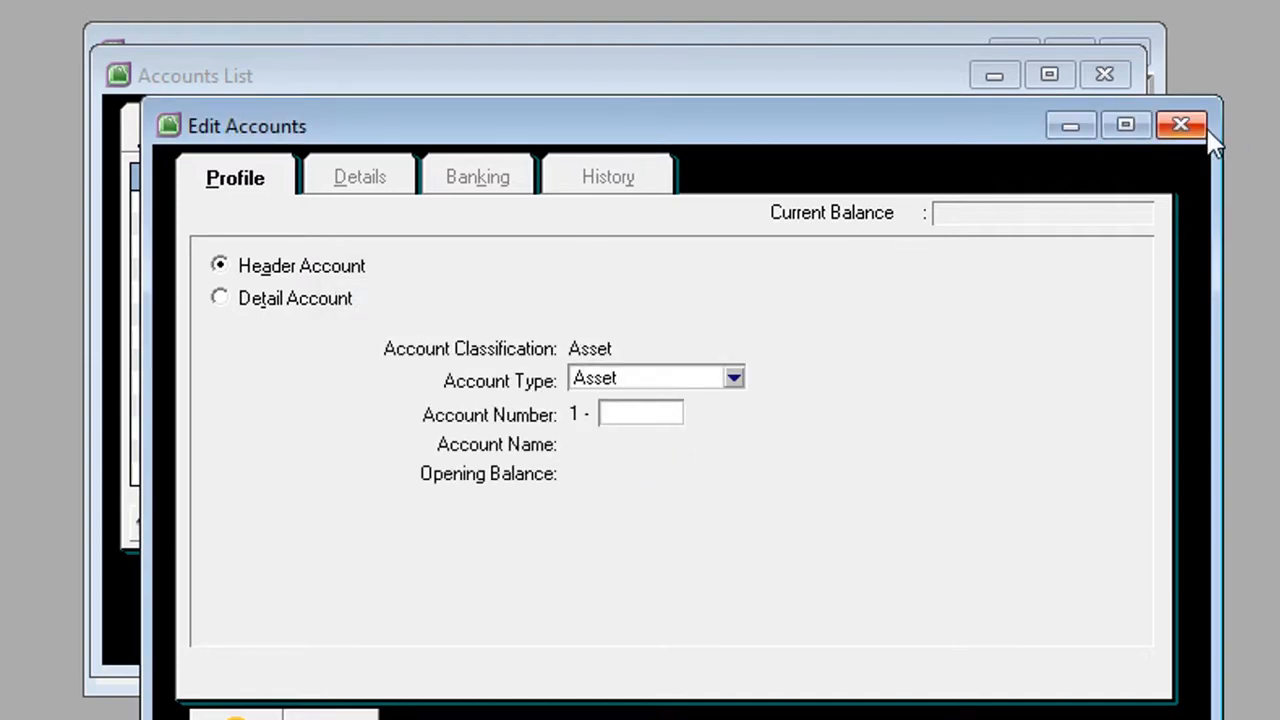
type("2000")
key("Tab")
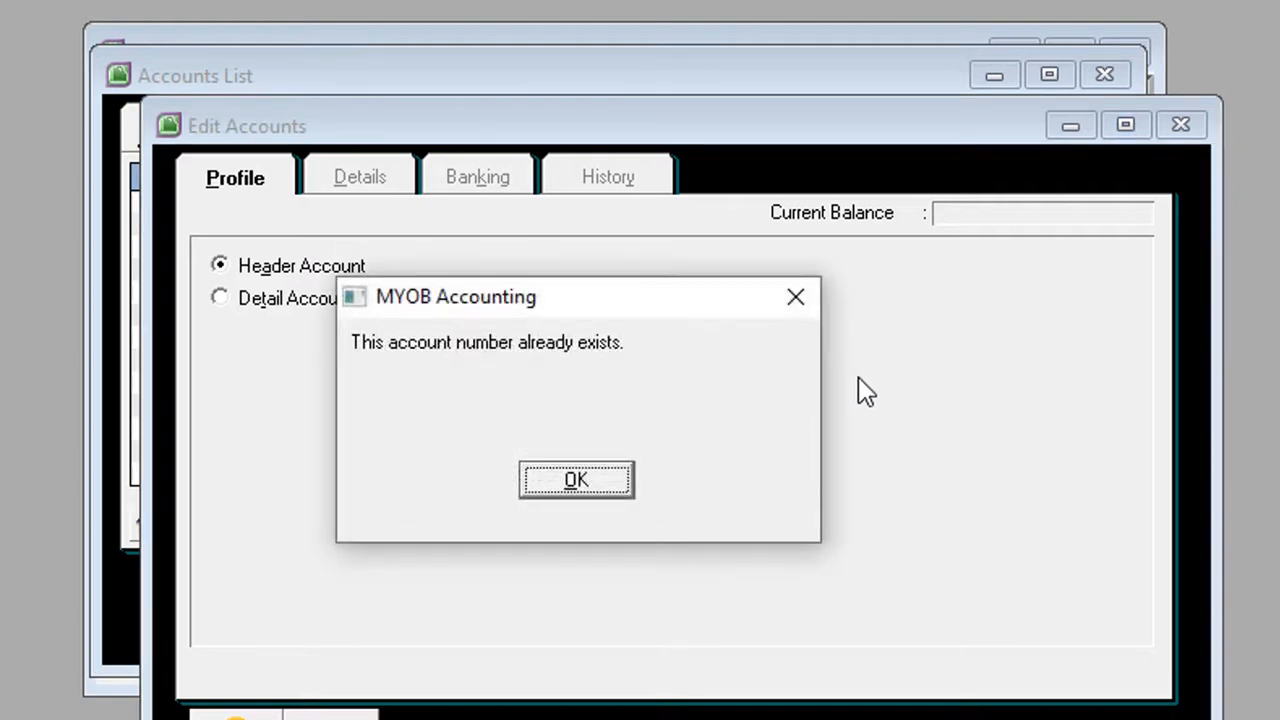
left_click(566, 484)
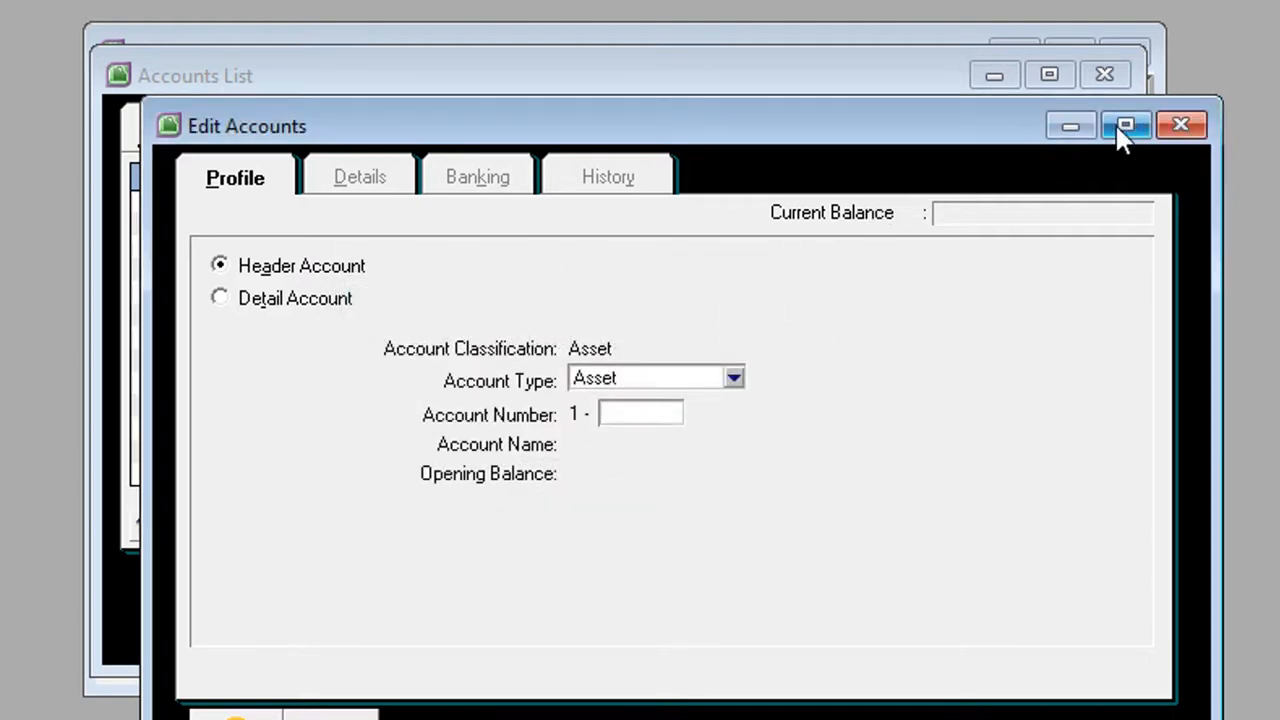
left_click(1177, 125)
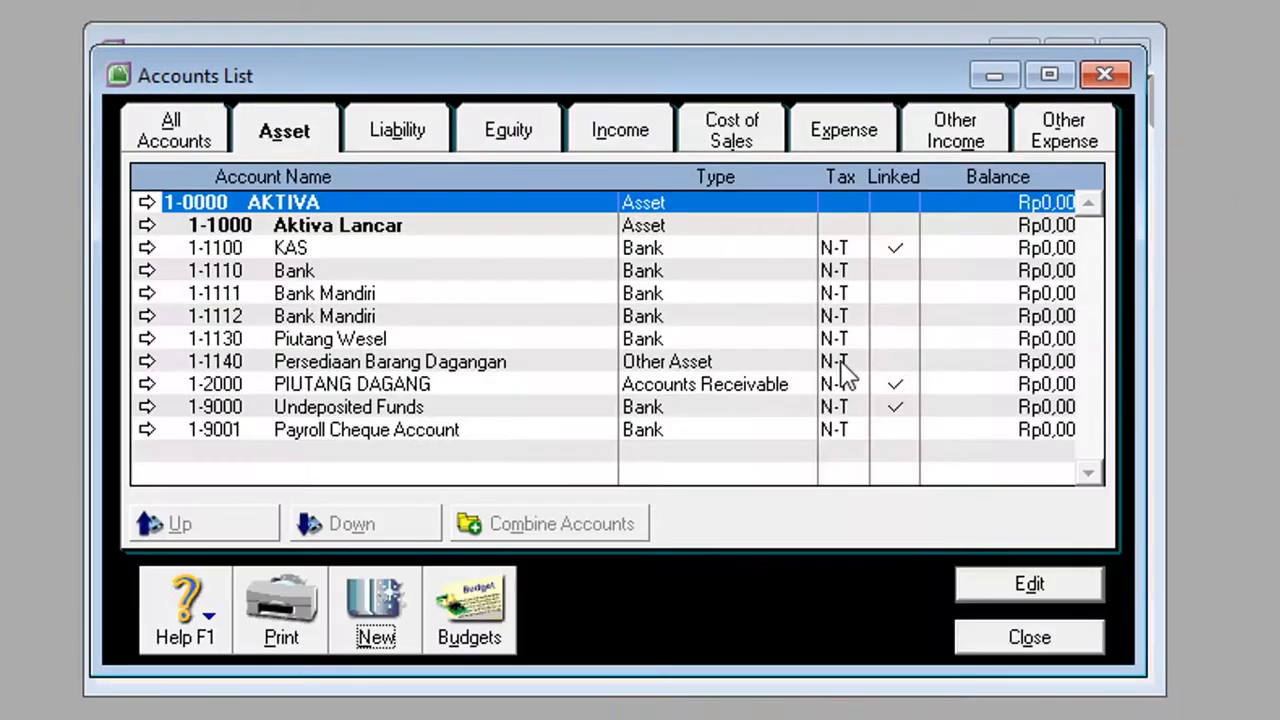
- Compare the asset accounts list, including the KAS account's profile, with the codes and names in the exercise document
left_click(360, 390)
left_click(318, 256)
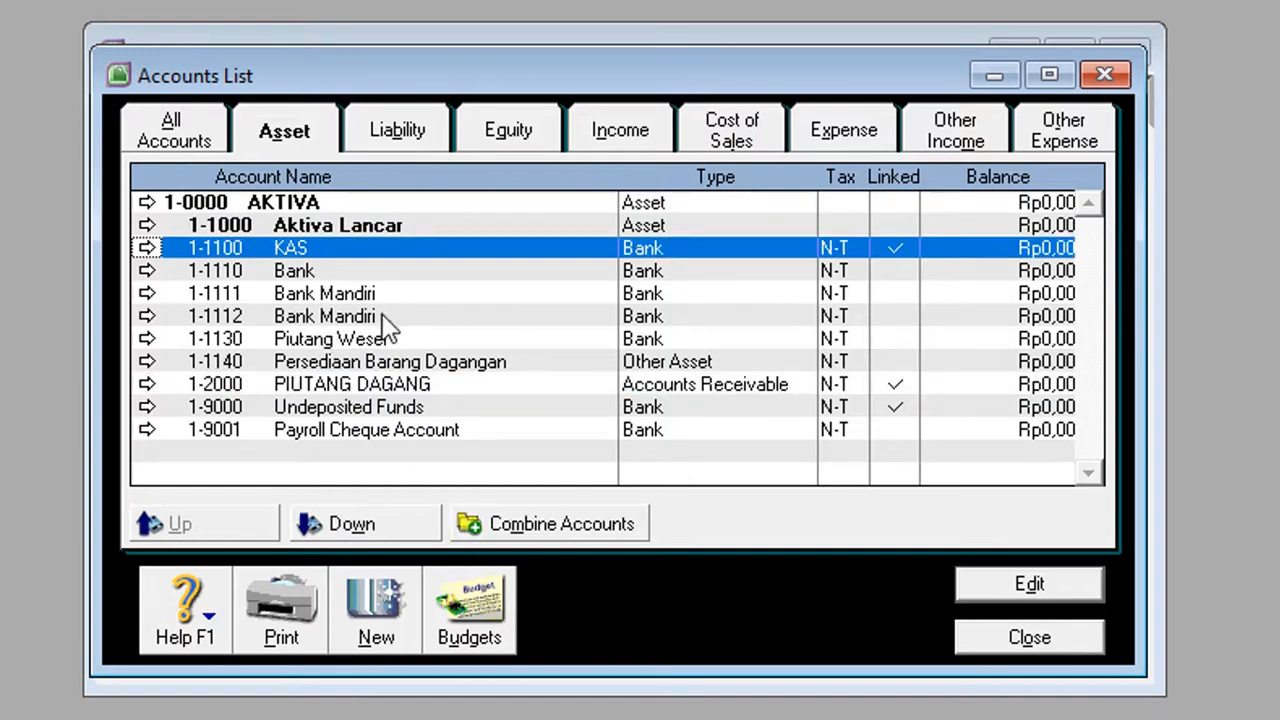
key("alt+Tab")
scroll(596, 195, "up", 5)
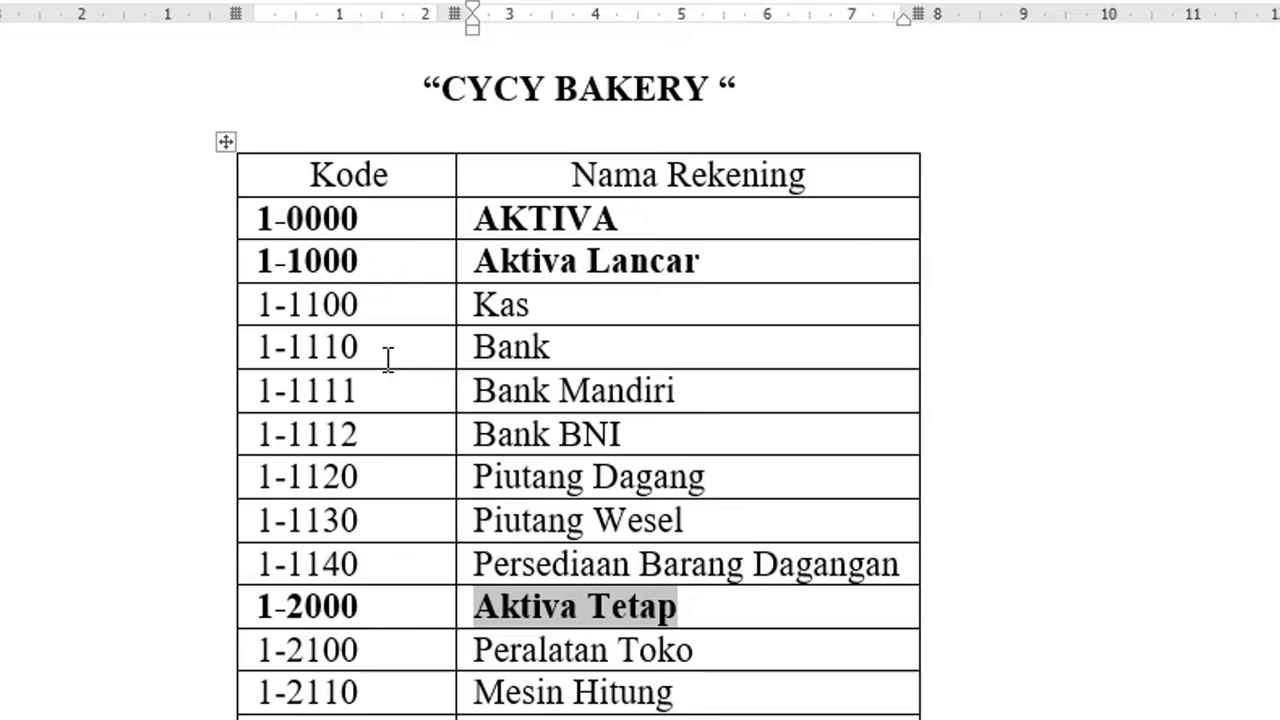
key("alt+Tab")
double_click(336, 246)
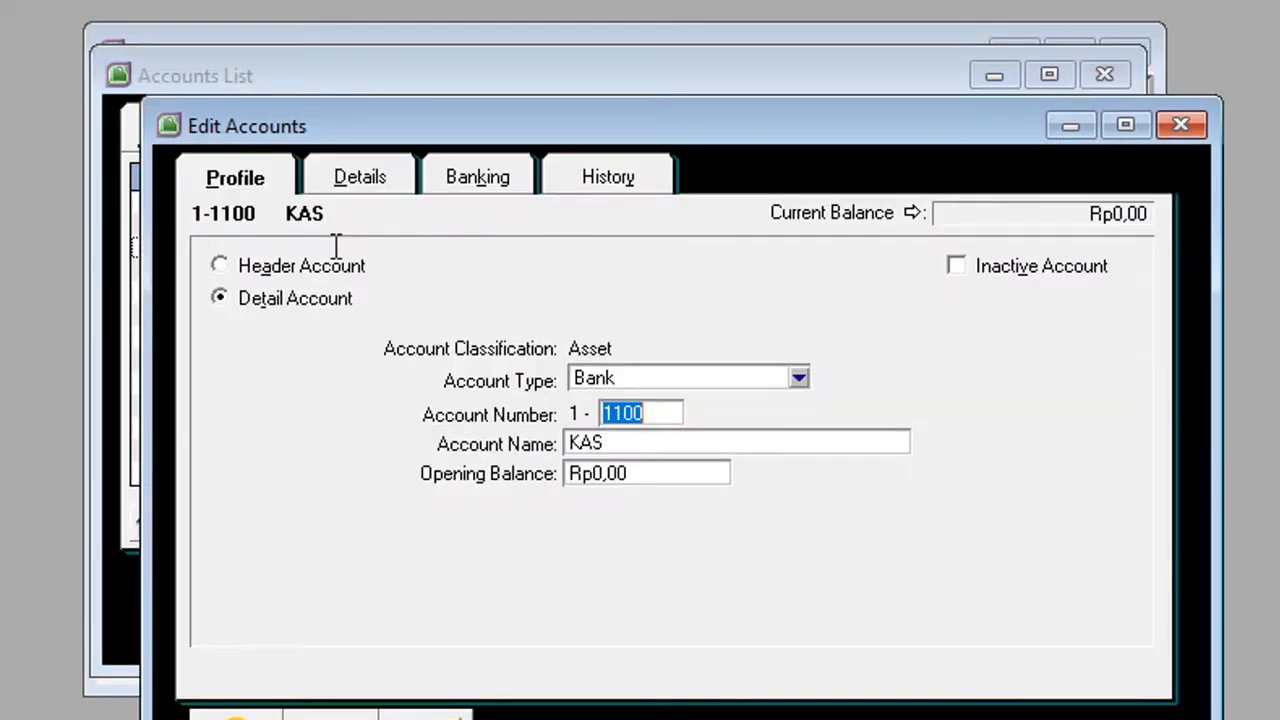
left_click(1180, 122)
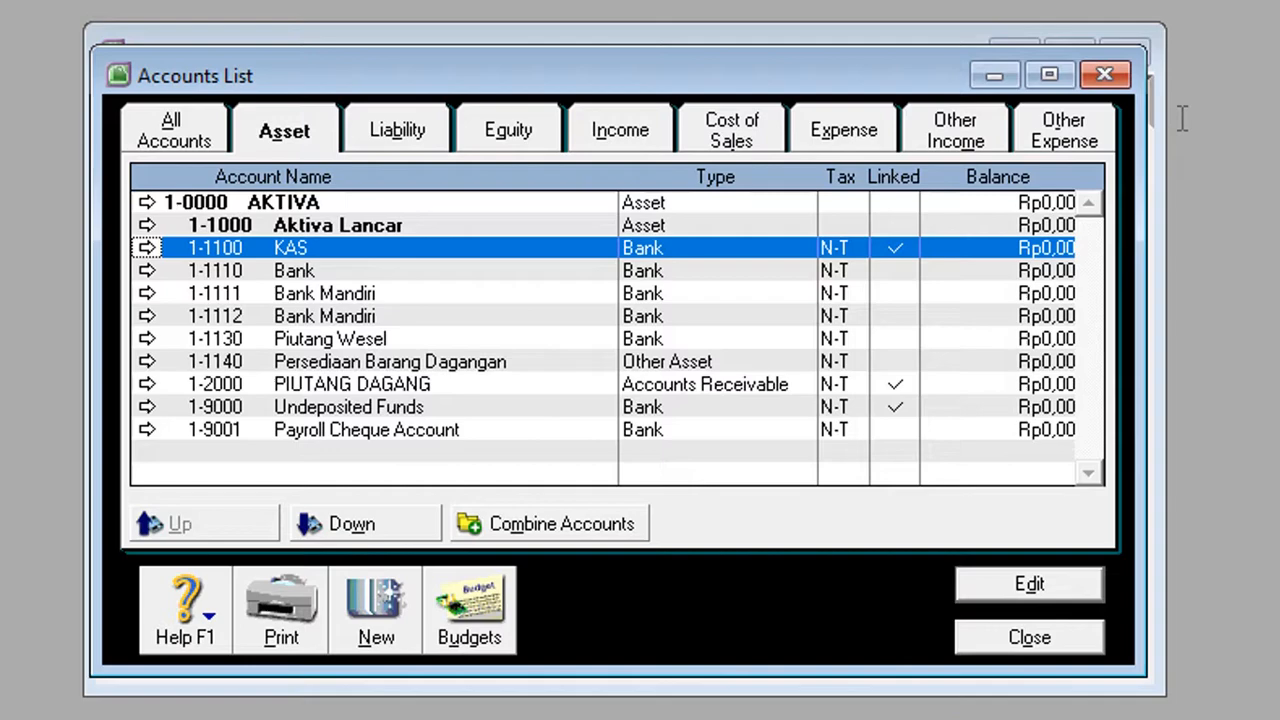
key("alt+Tab")
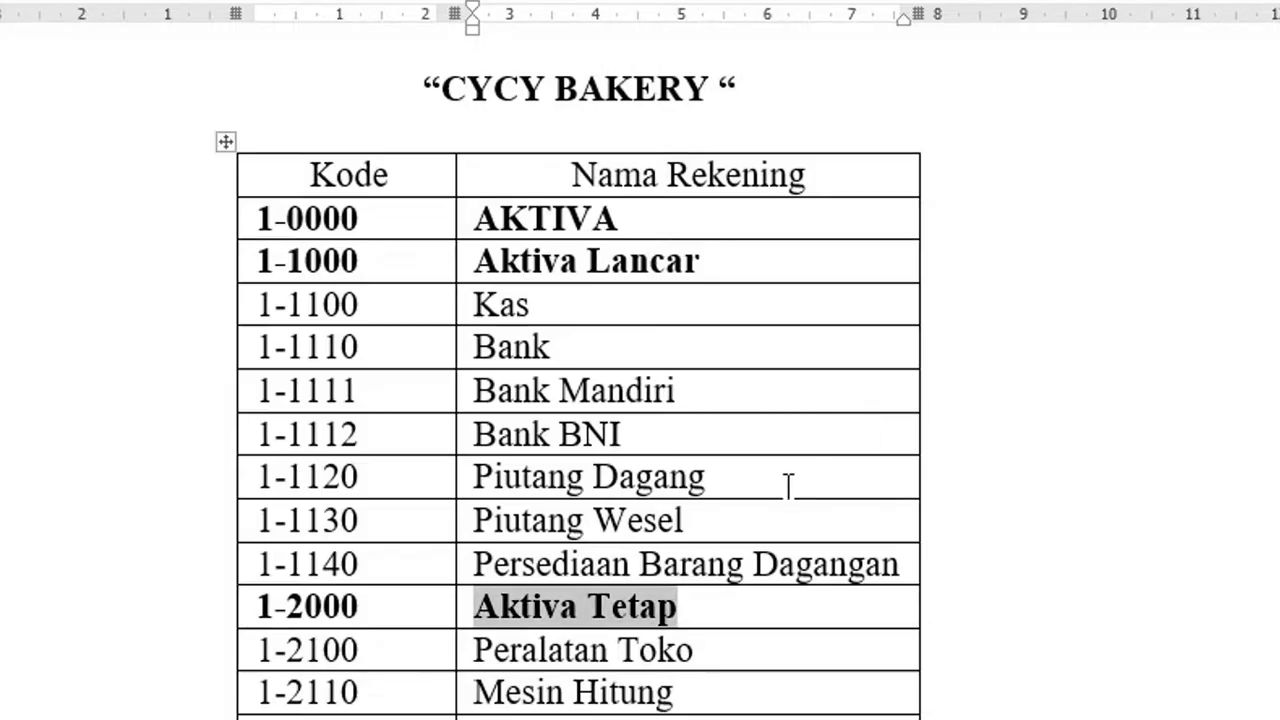
key("alt+Tab")
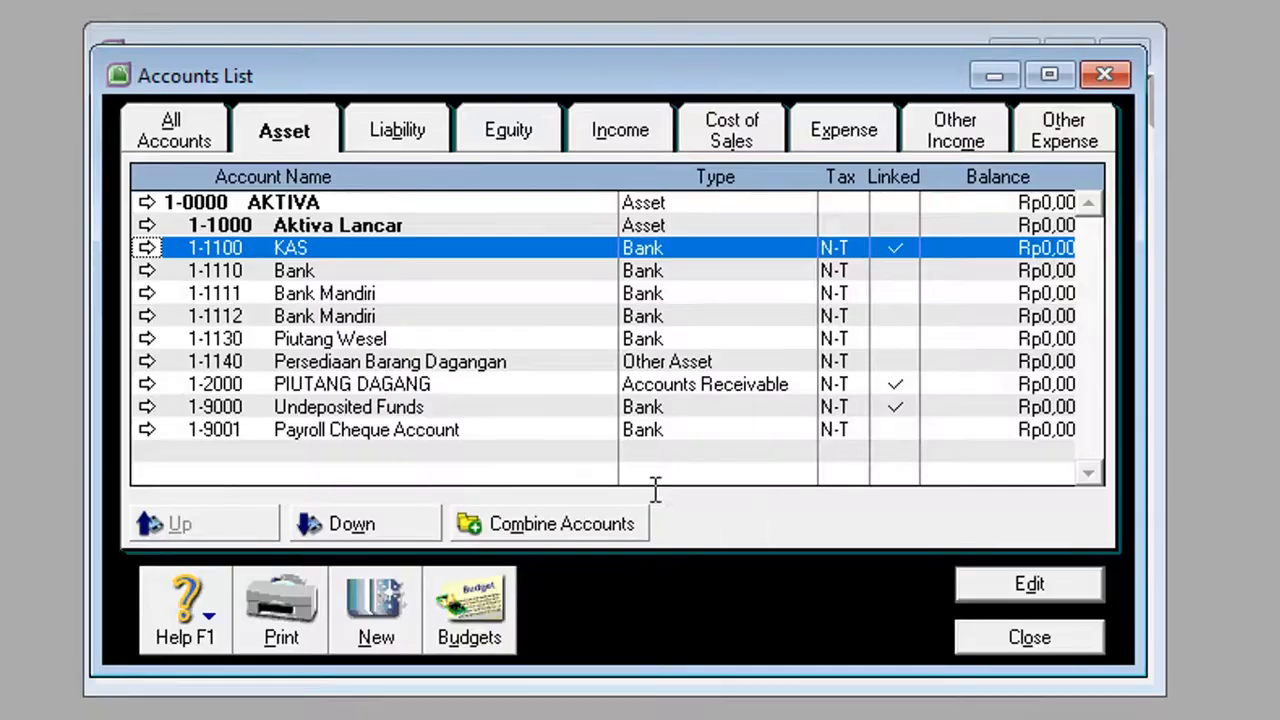
- Change the account number of PIUTANG DAGANG to 1-1120 and save it
double_click(376, 386)
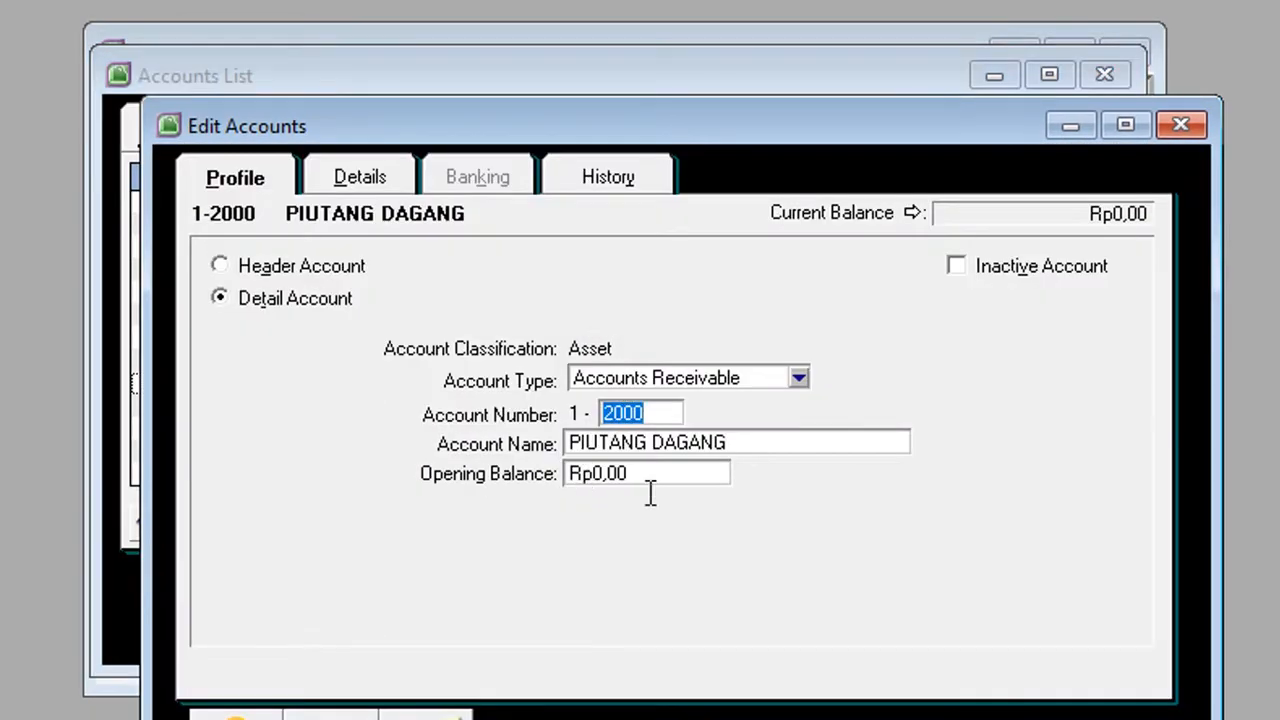
type("1120")
key("Return")
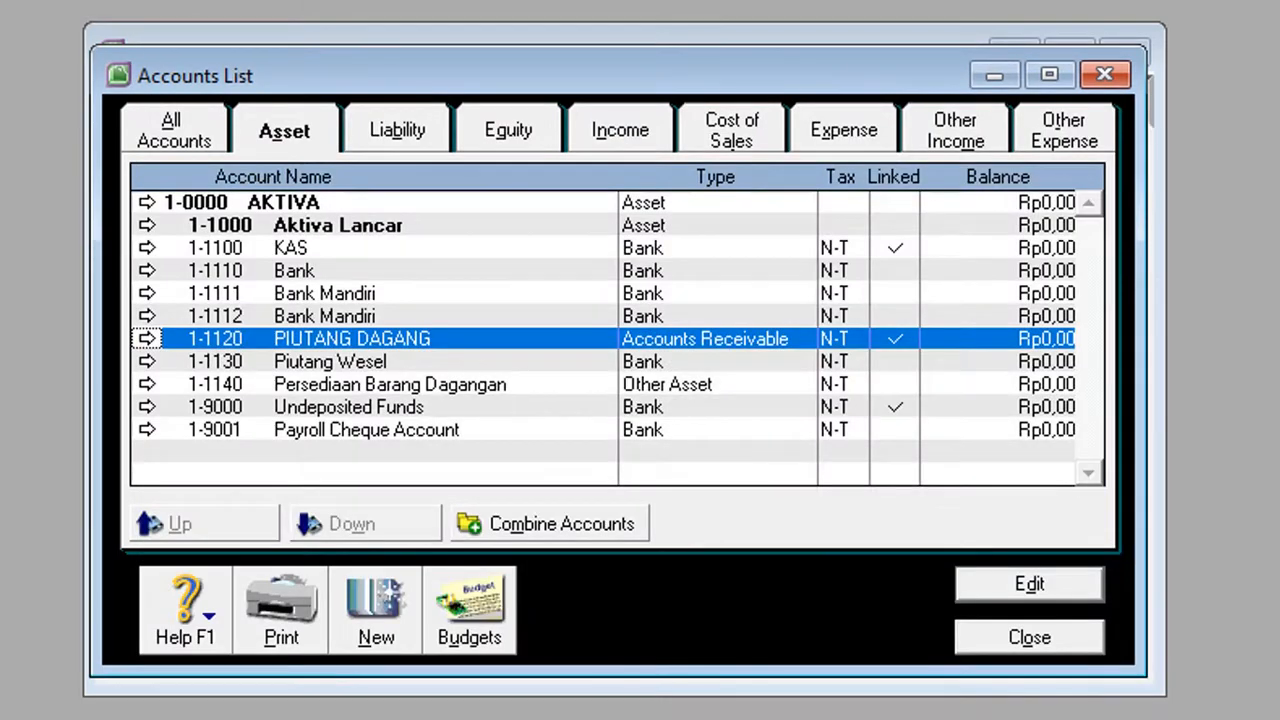
double_click(378, 361)
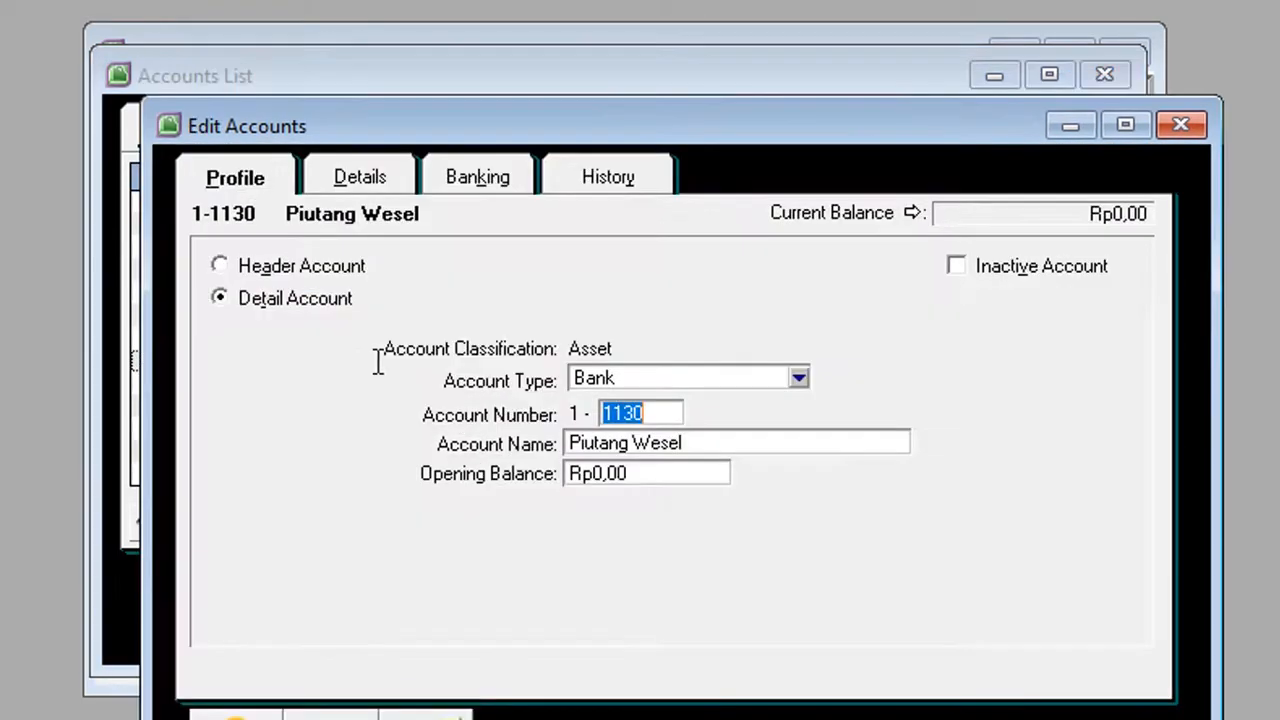
left_click(717, 377)
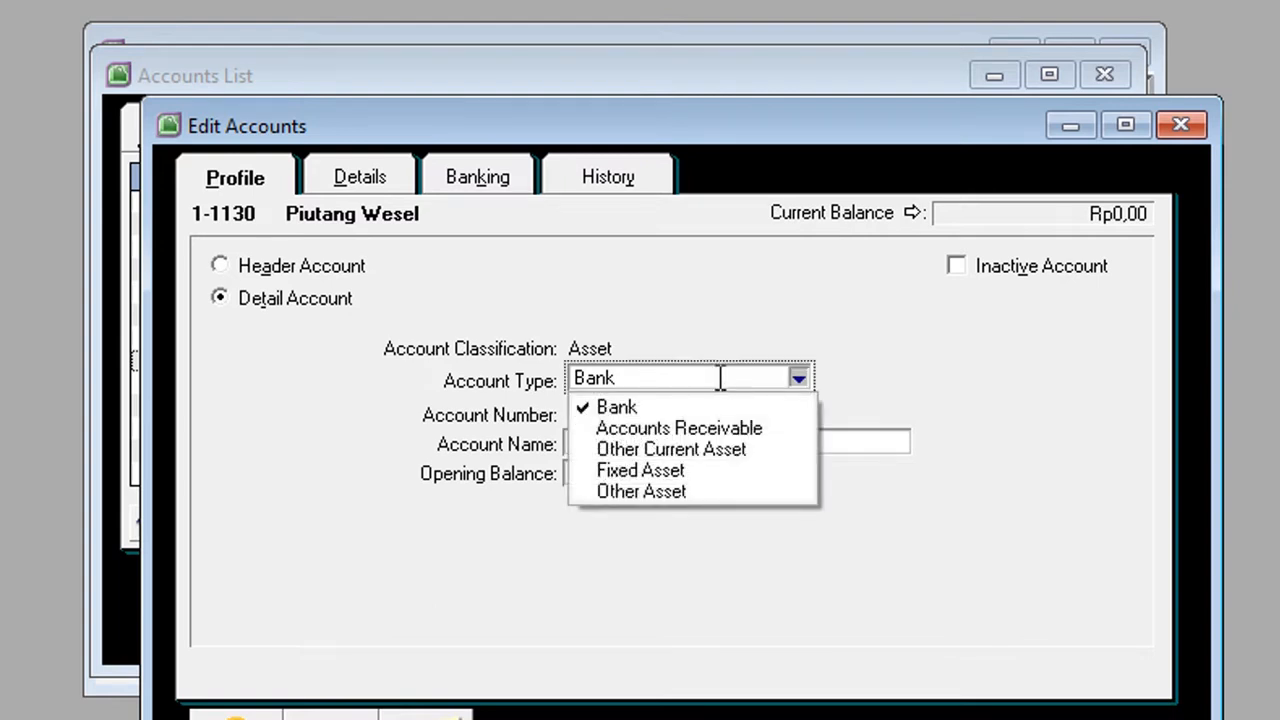
left_click(710, 490)
left_click(482, 513)
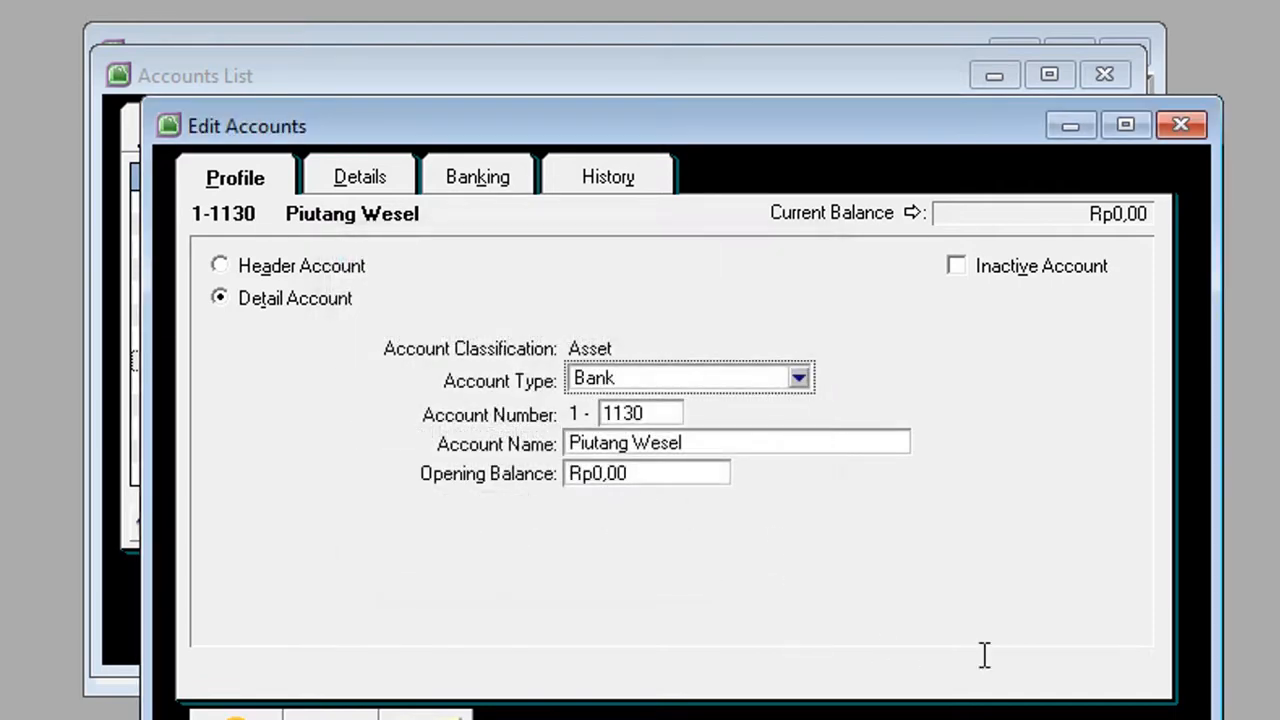
key("Escape")
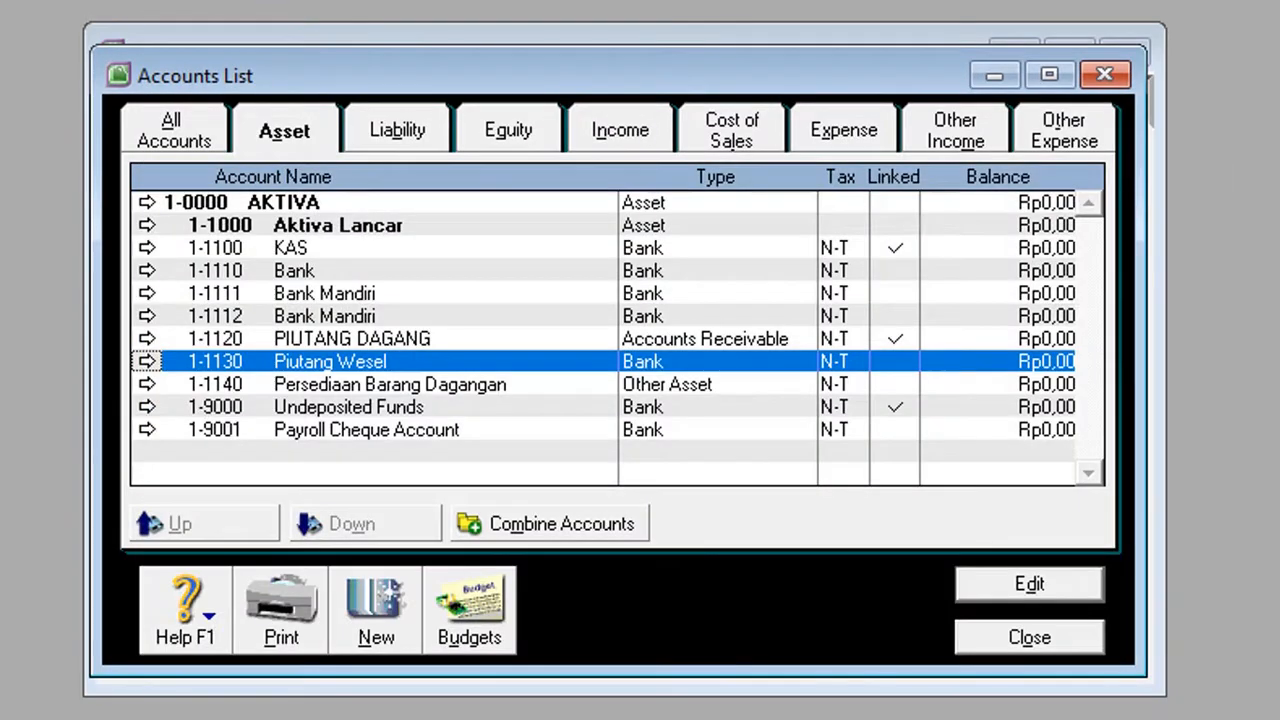
- Start a new header account numbered 1-2000, name it Aktiva Tetap, and go back to the exercise document
left_click(386, 625)
left_click(289, 268)
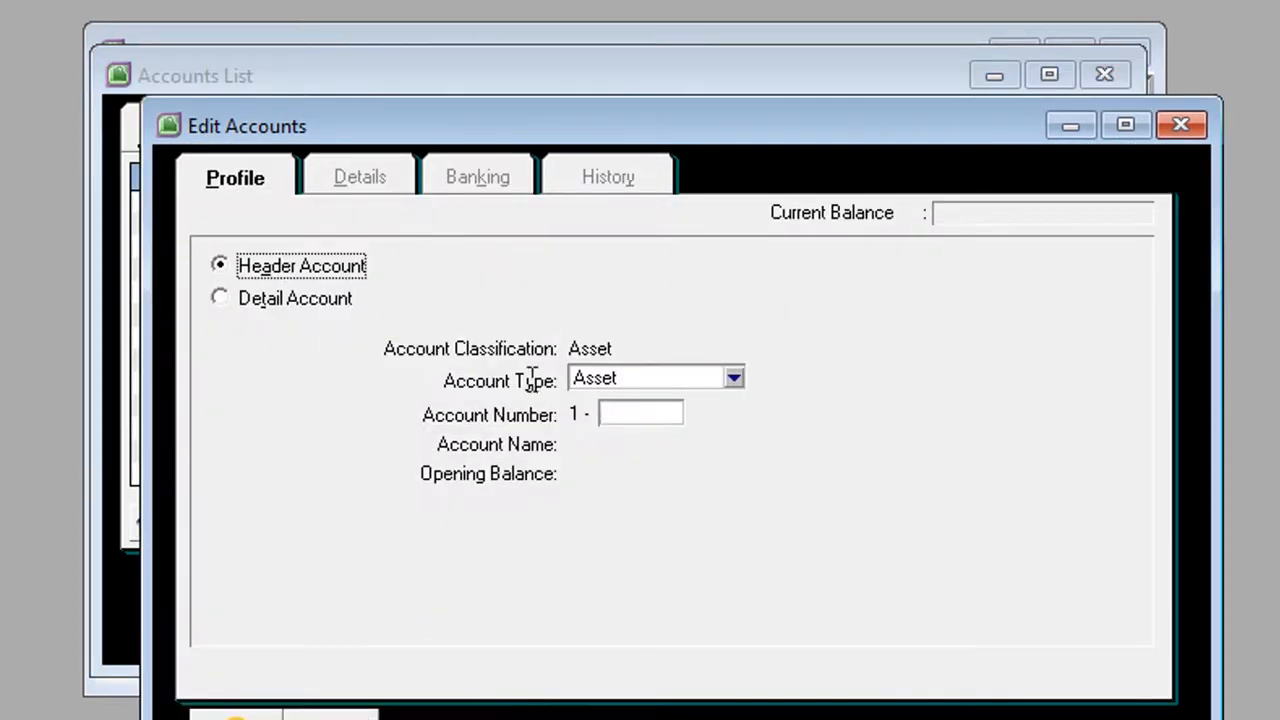
left_click(657, 411)
type("2000")
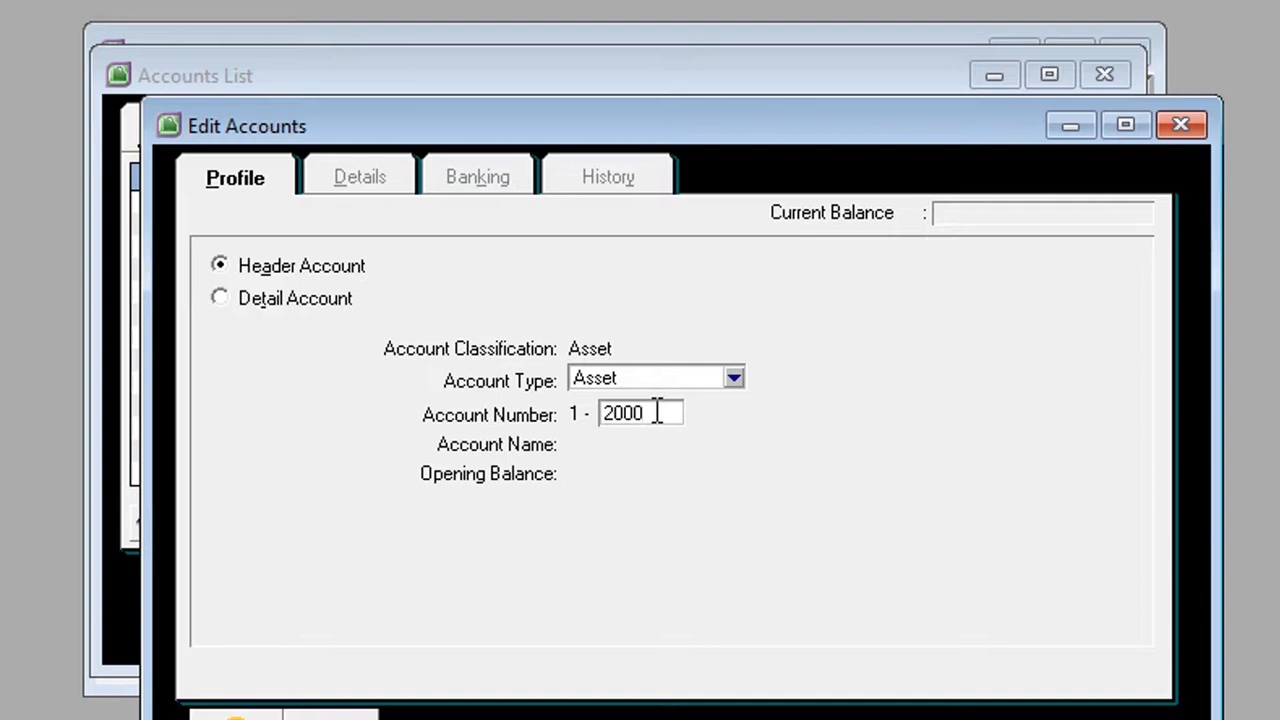
key("Tab")
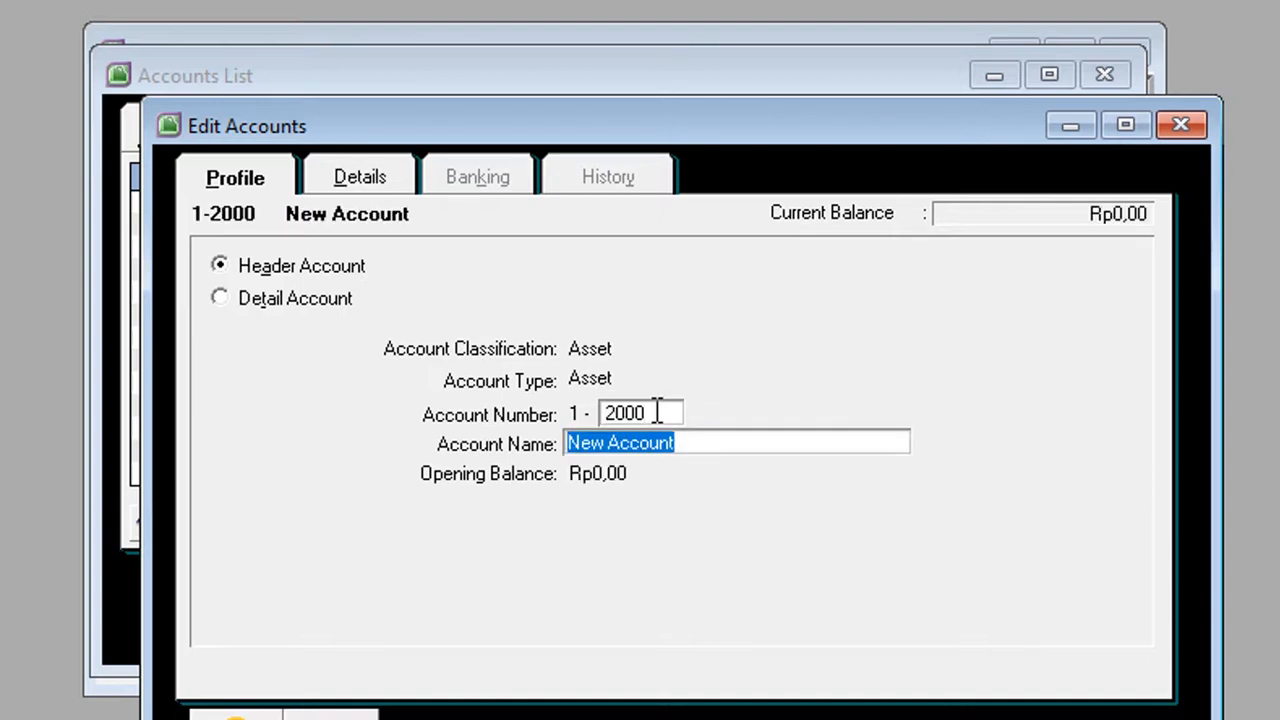
type("Aktiva Te")
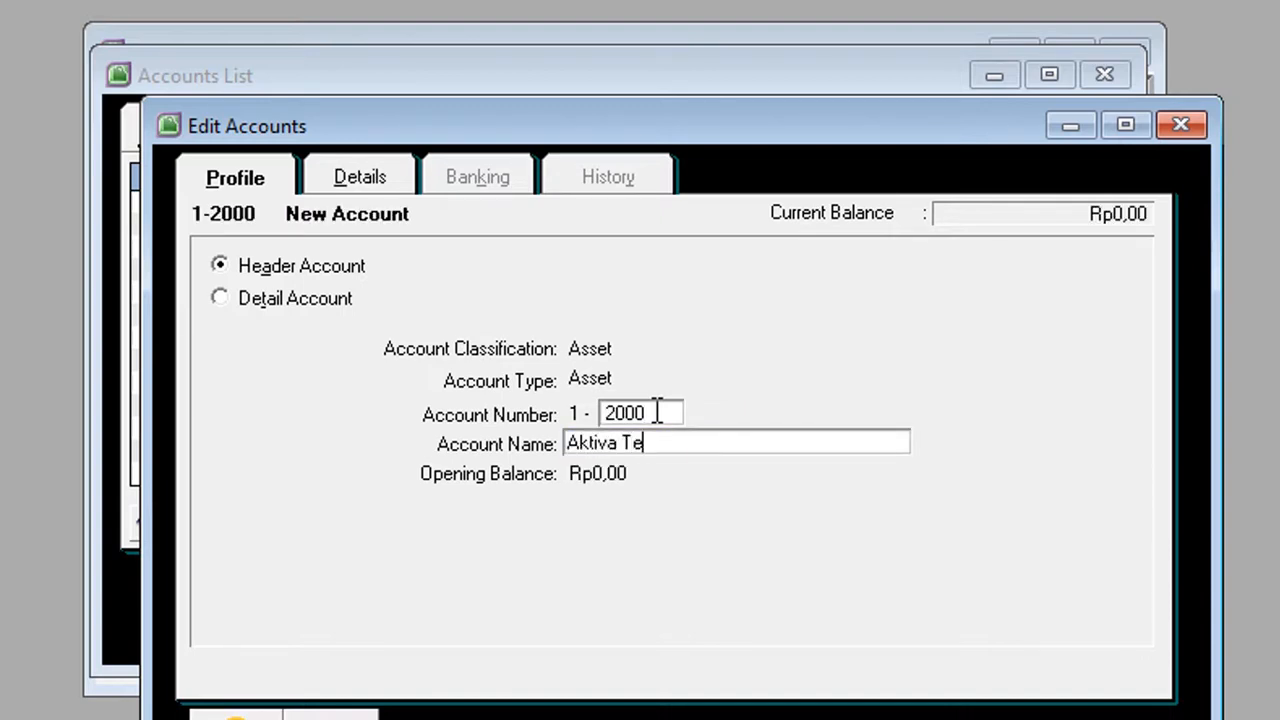
type("tap")
key("alt+Tab")
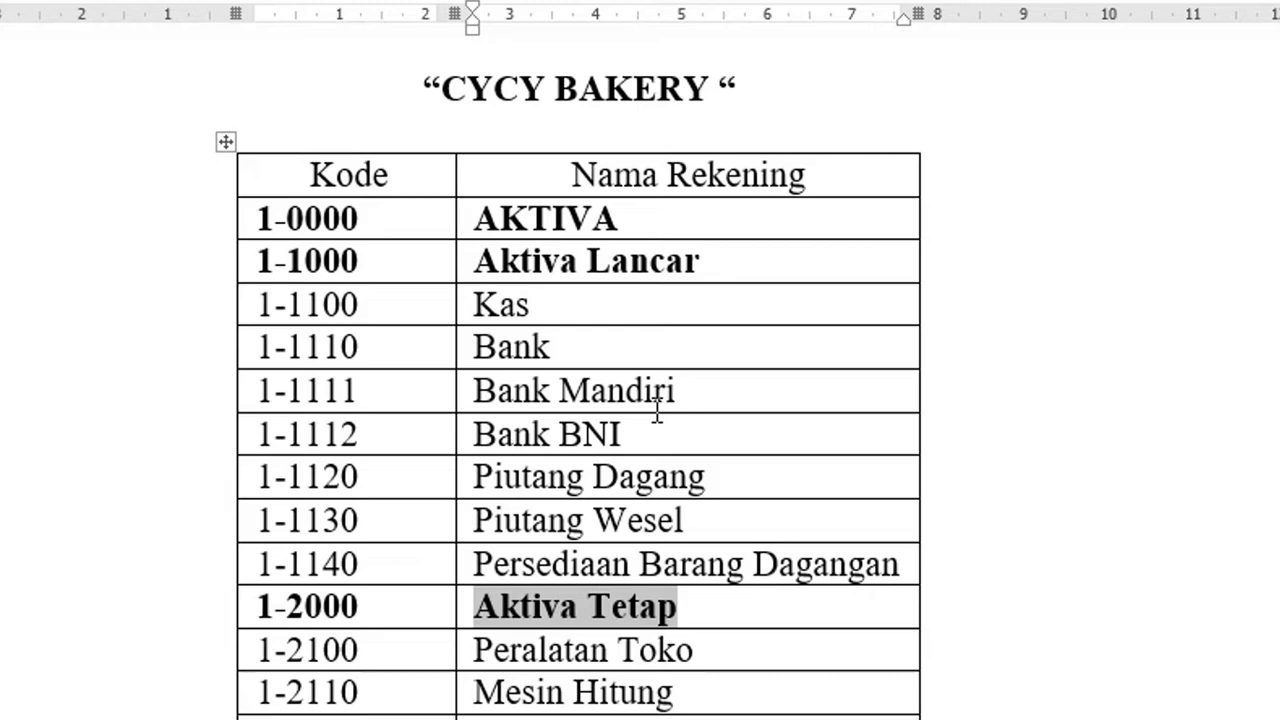
- Return from the exercise document to MYOB and start a new detail account numbered 1-2100 under assets
scroll(803, 460, "down", 1)
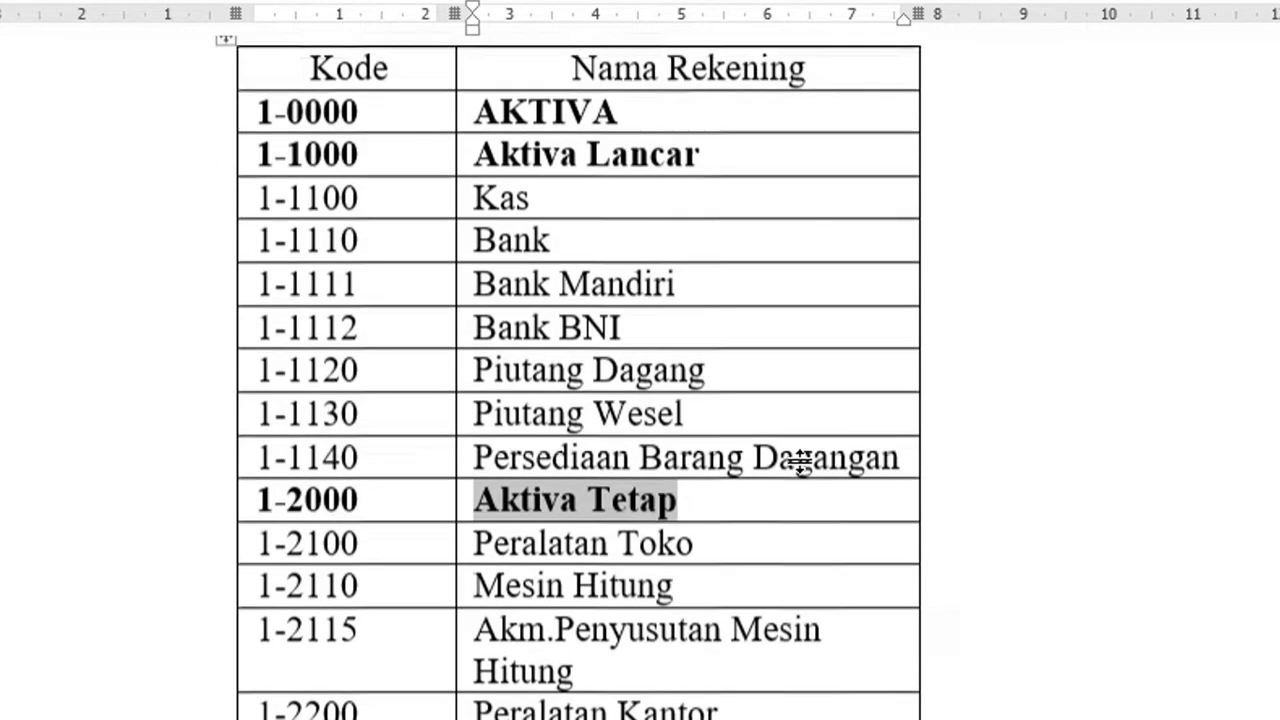
key("alt+Tab")
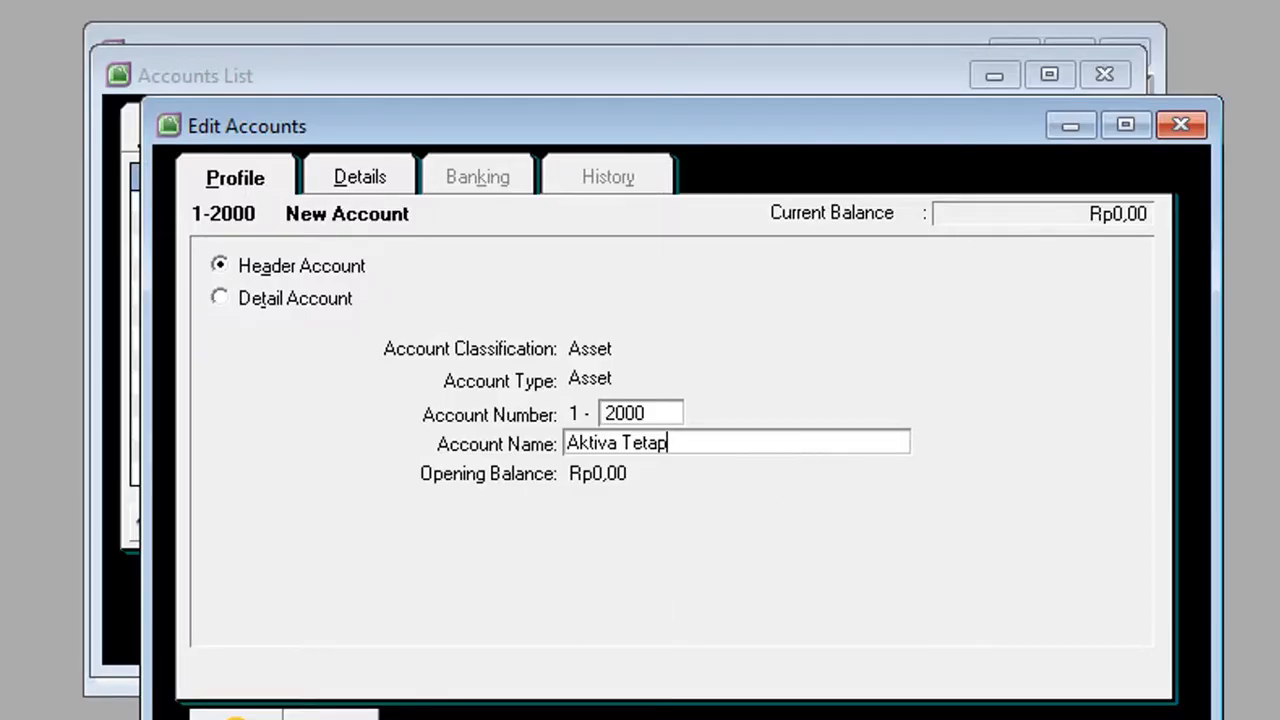
left_click(560, 718)
type("21")
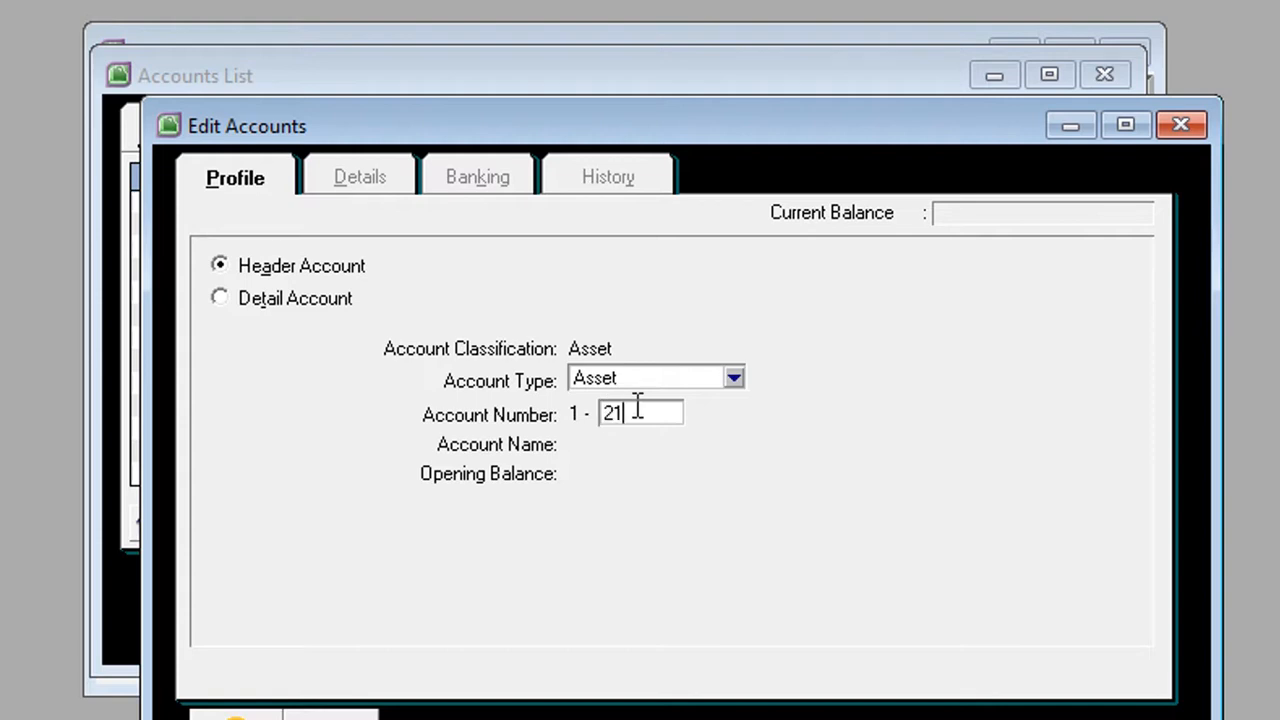
type("00")
left_click(300, 297)
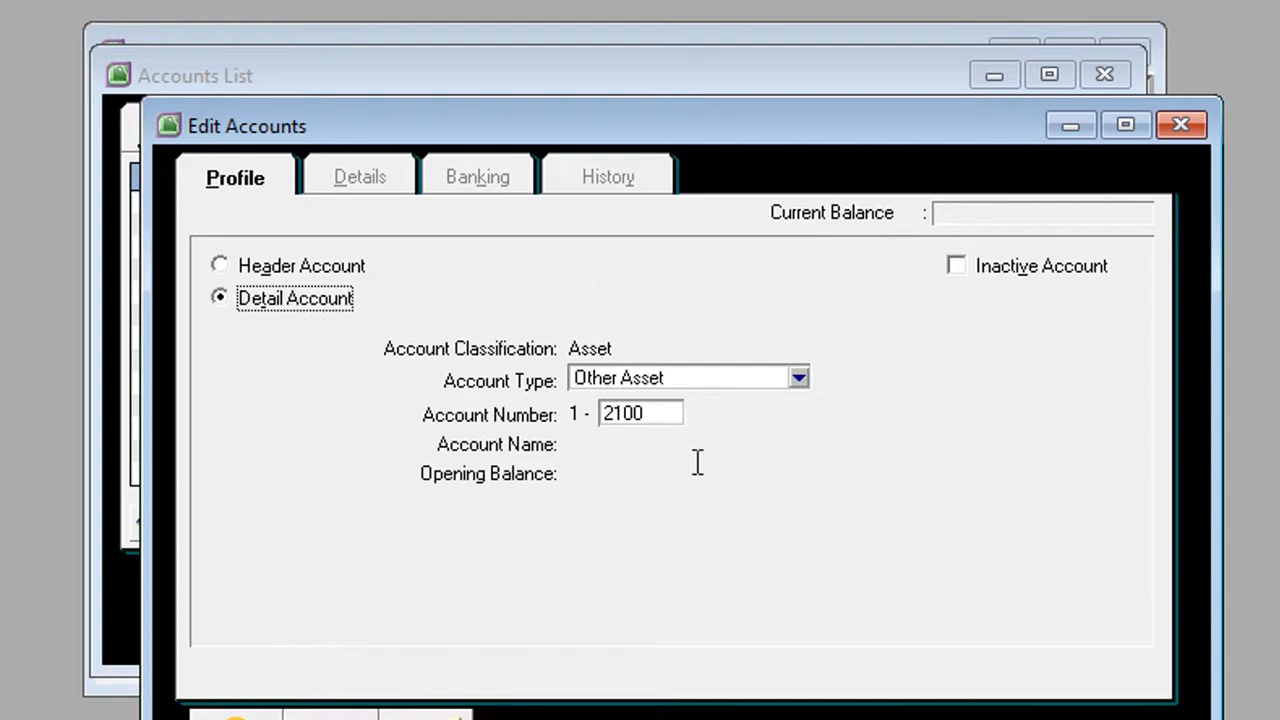
left_click(651, 414)
key("Tab")
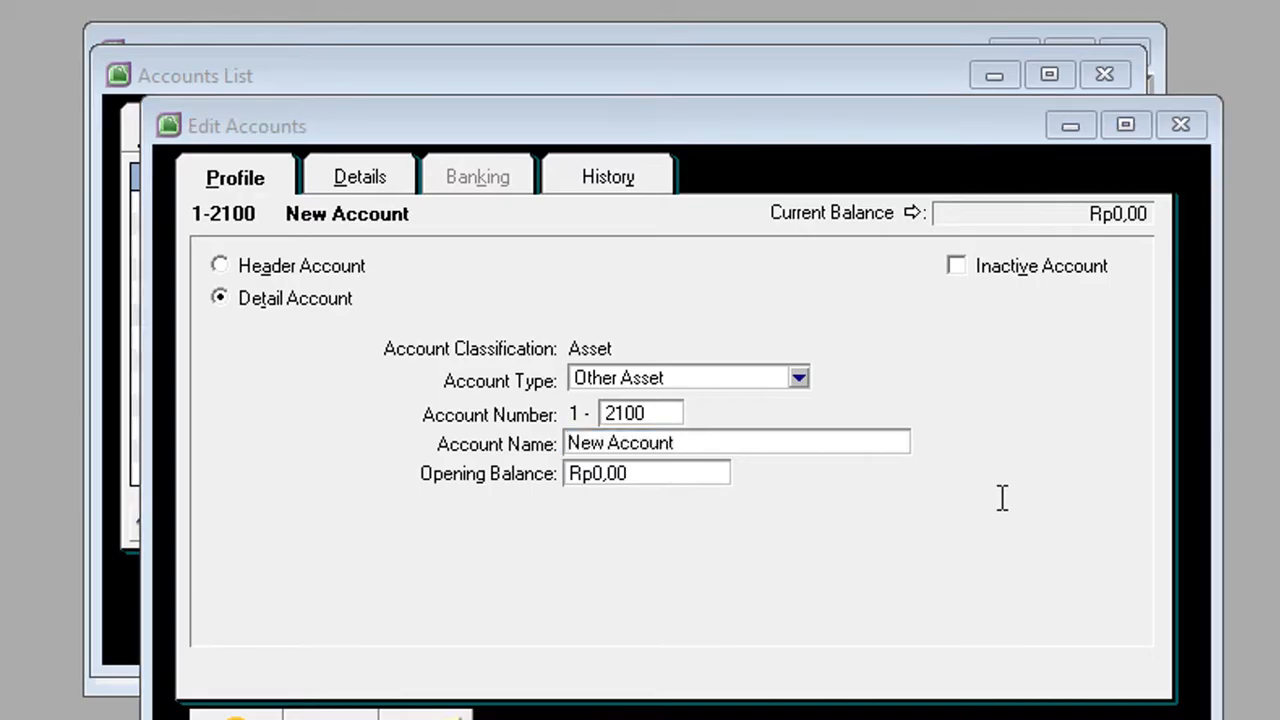
- Check the name in the exercise document, name account 1-2100 Peralatan Toko, and start another new account
key("alt+Tab")
key("alt+Tab")
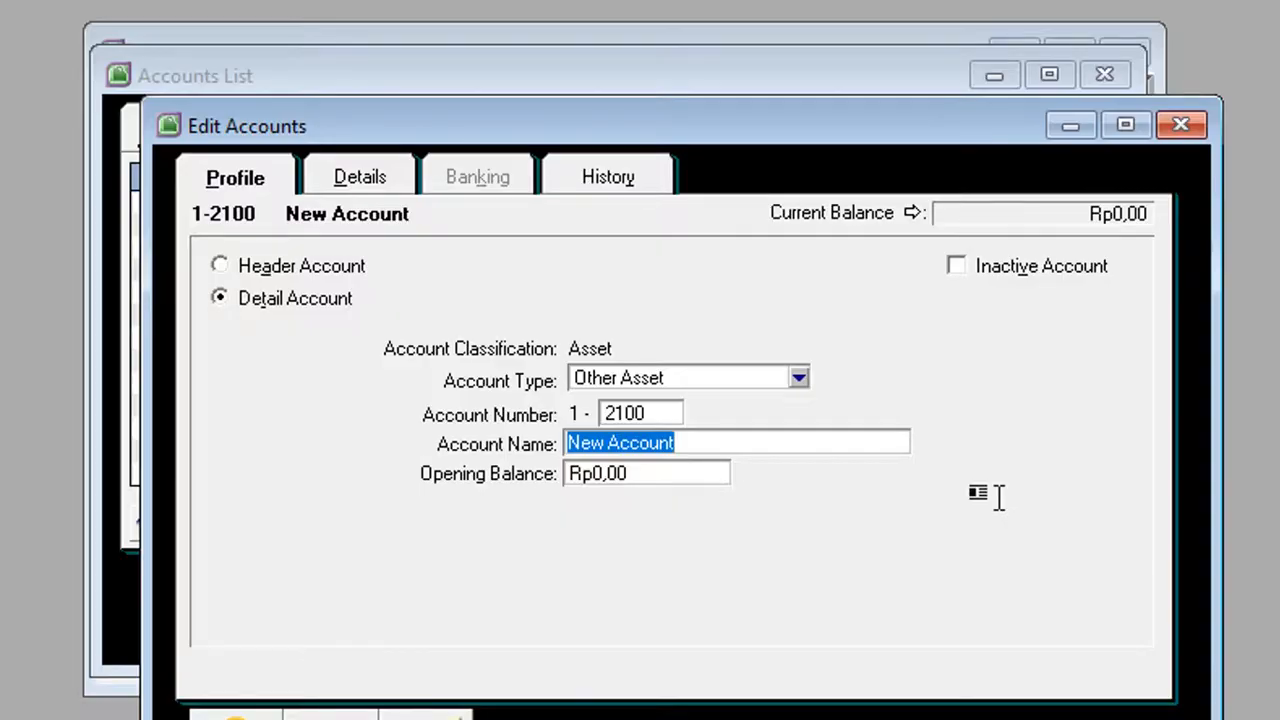
type("Peralatan N")
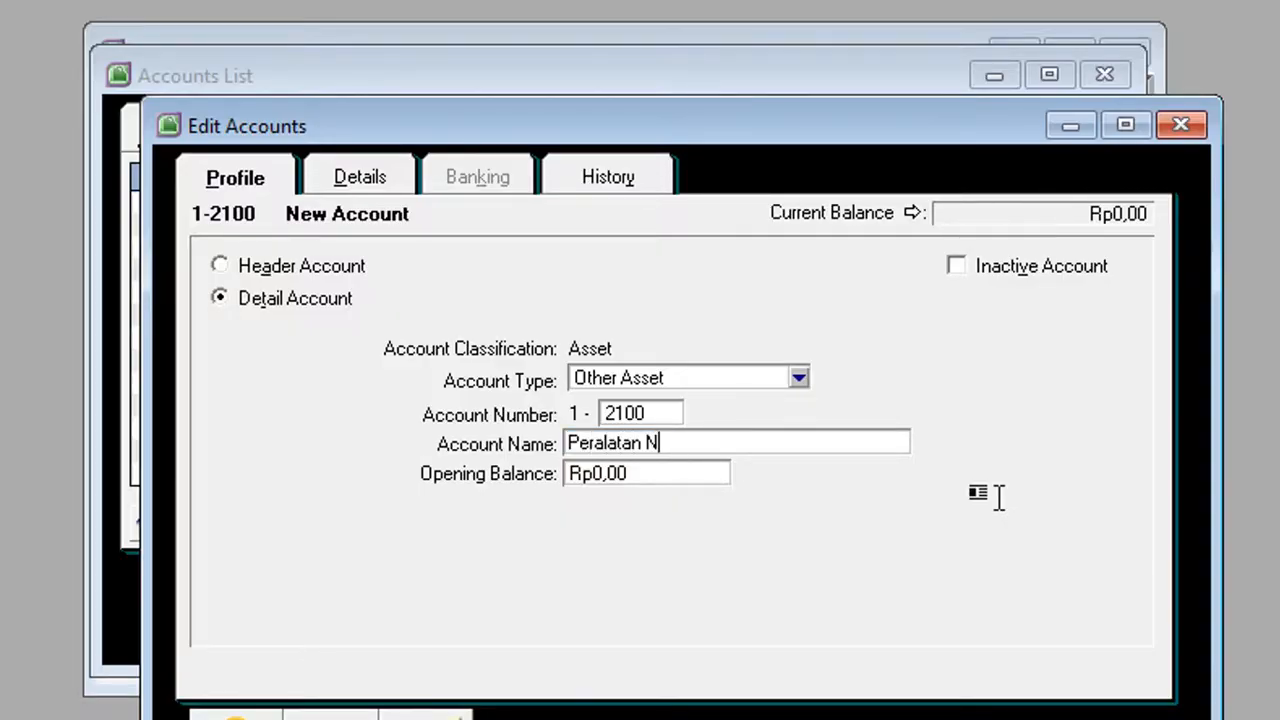
key("BackSpace")
type("Toko")
left_click(427, 718)
- Following the exercise document, number the new detail account 1-2110 and name it Mesin Hitung
key("alt+Tab")
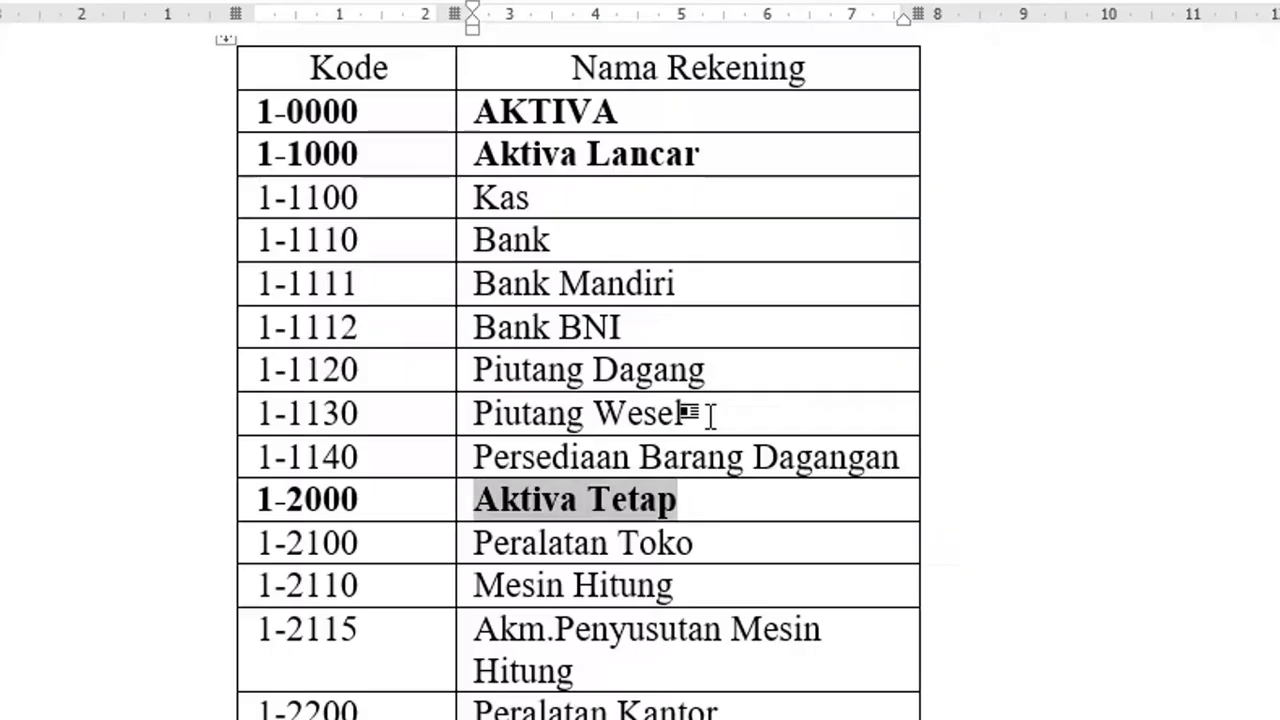
scroll(718, 410, "down", 2)
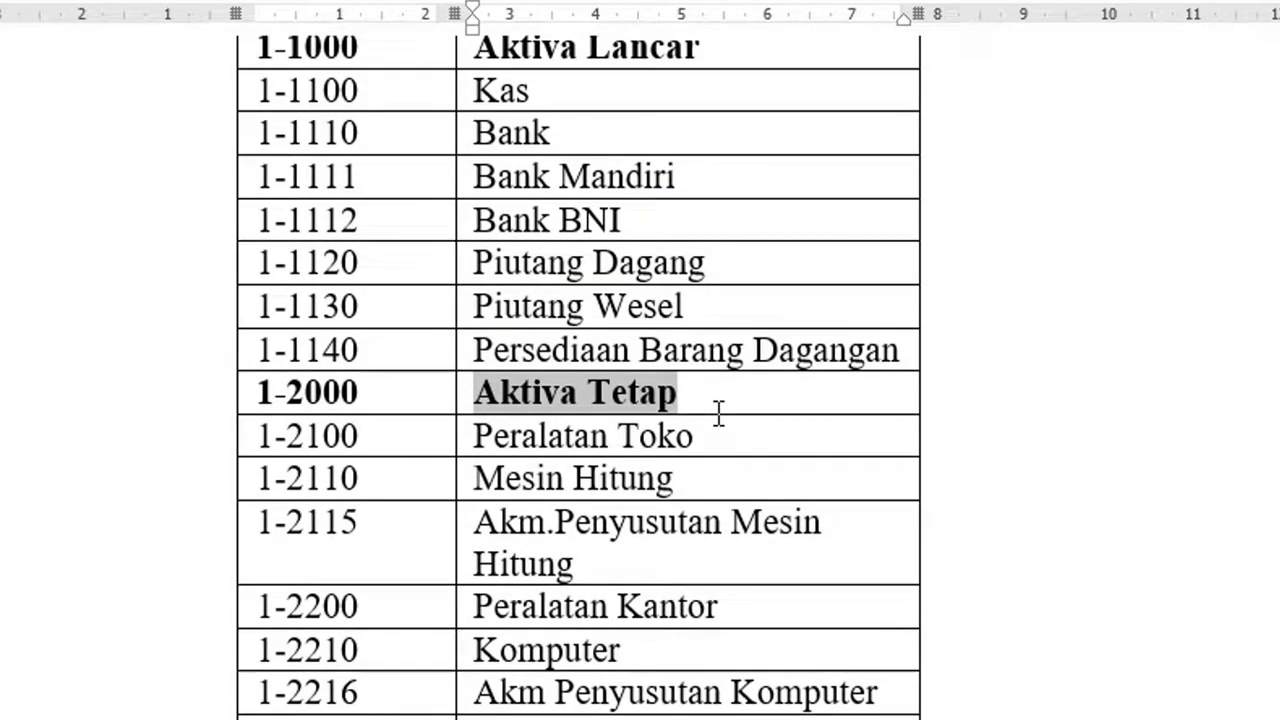
key("alt+Tab")
type("2110")
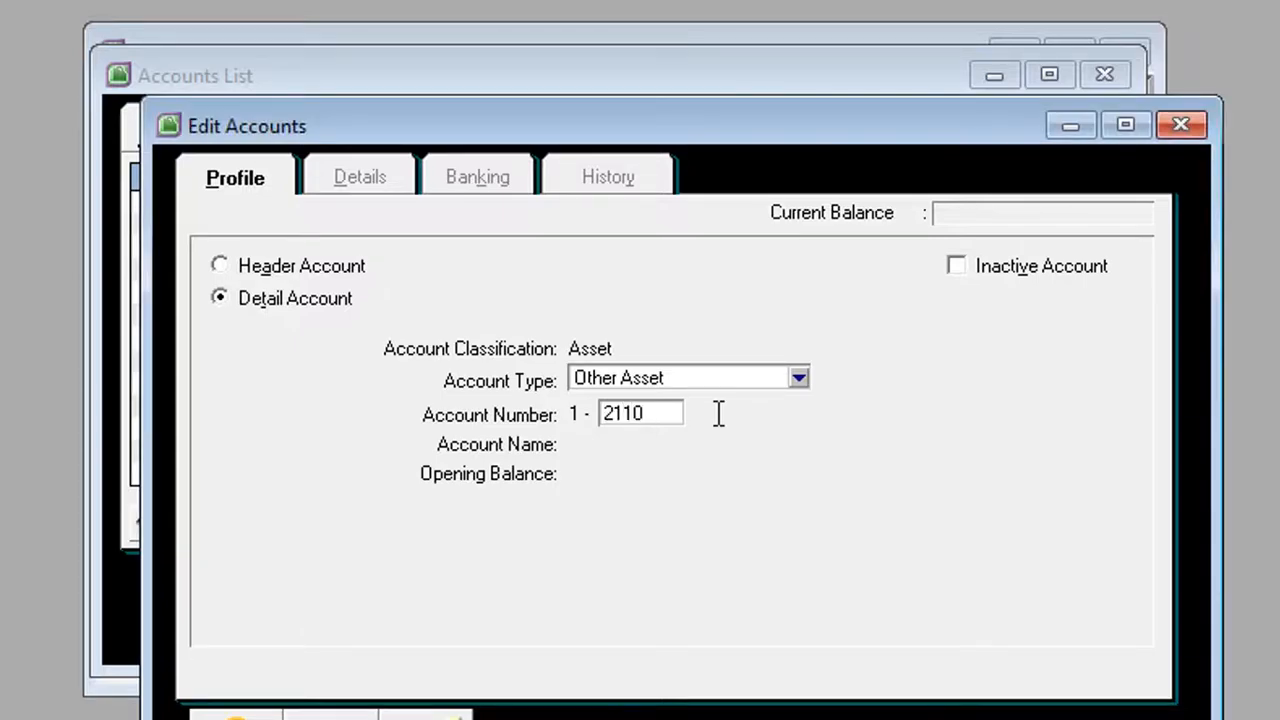
key("Tab")
key("alt+Tab")
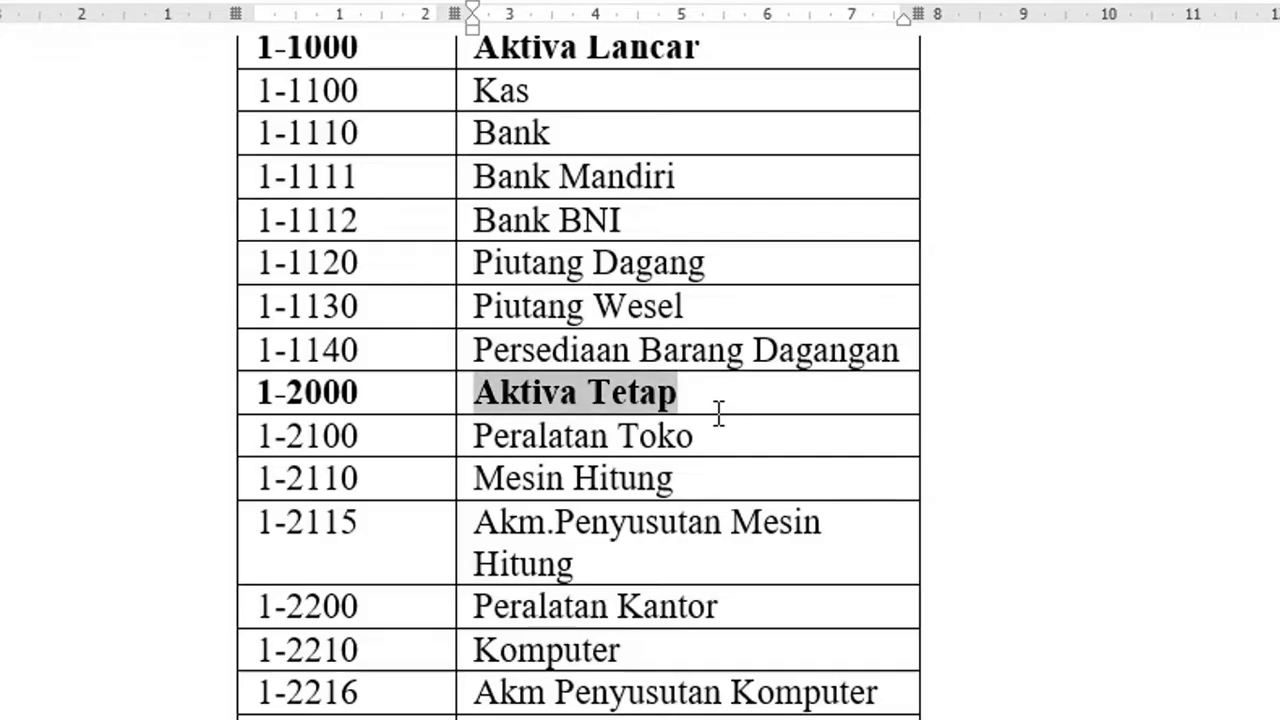
key("alt+Tab")
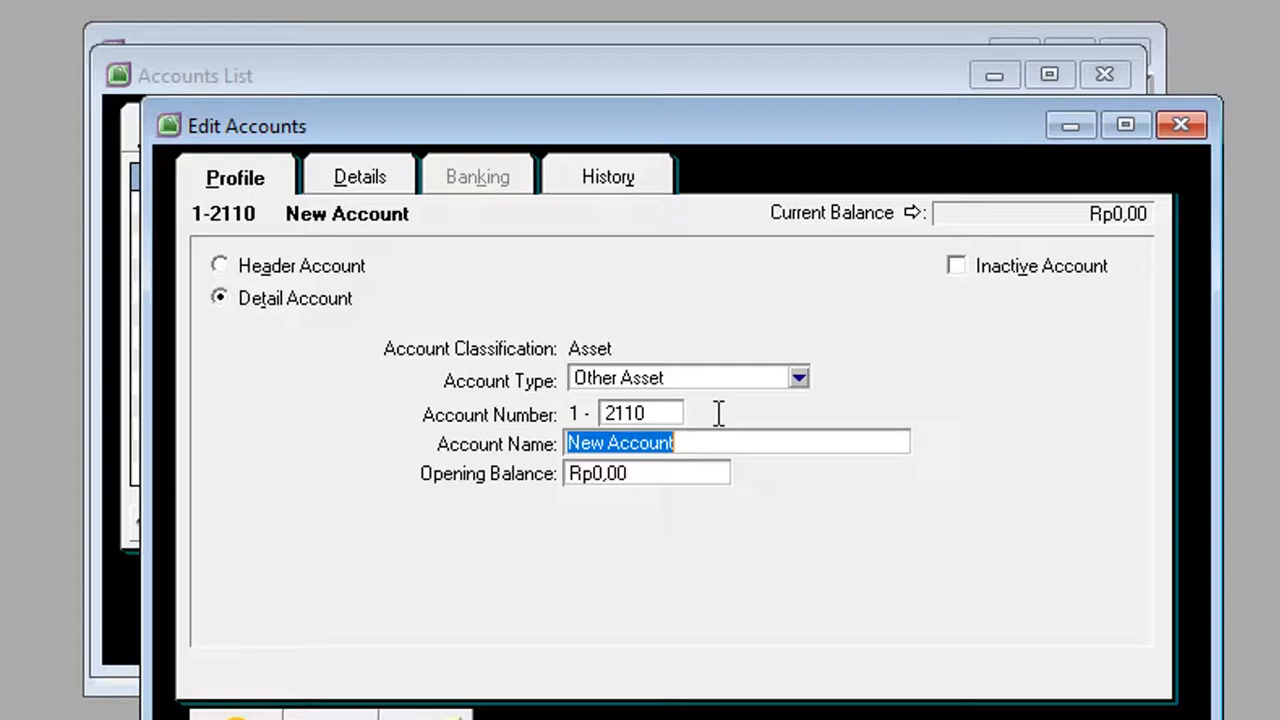
type("Mesin Hitung")
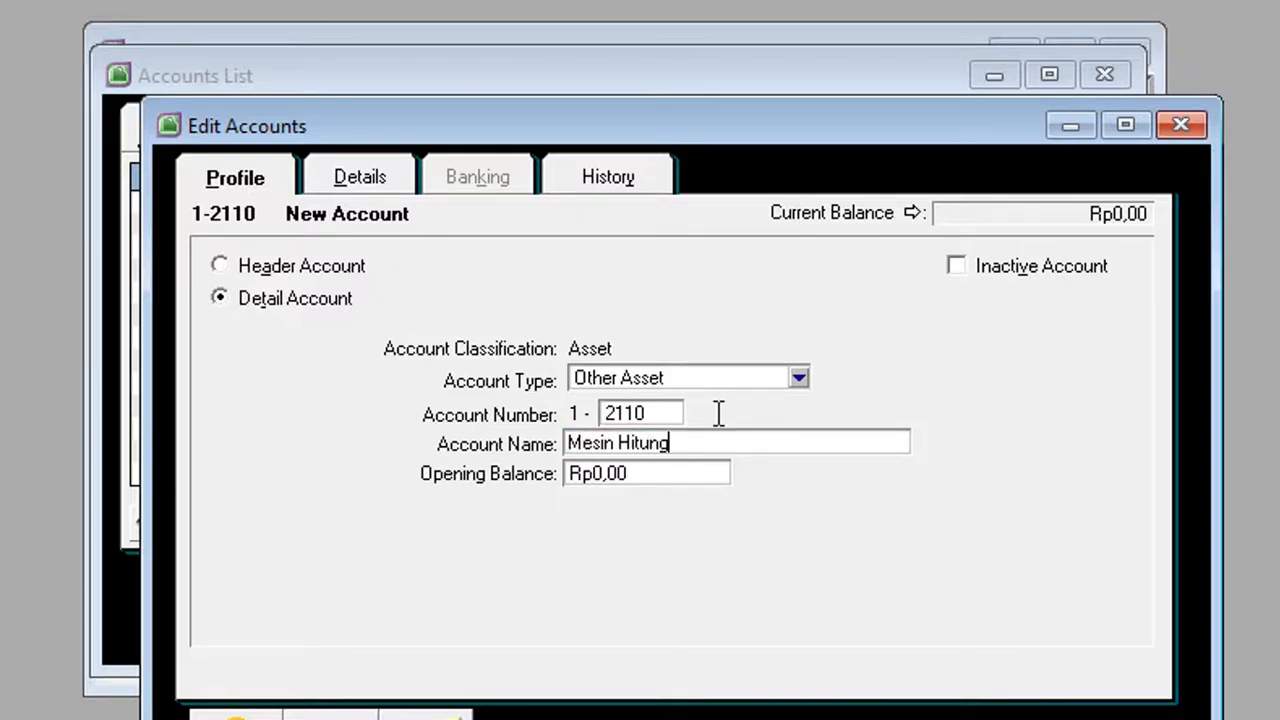
- Highlight the Akm.Penyusutan Mesin Hitung entry in the exercise document, and start a new detail account numbered 1-2115 in MYOB
key("alt+Tab")
scroll(716, 410, "down", 2)
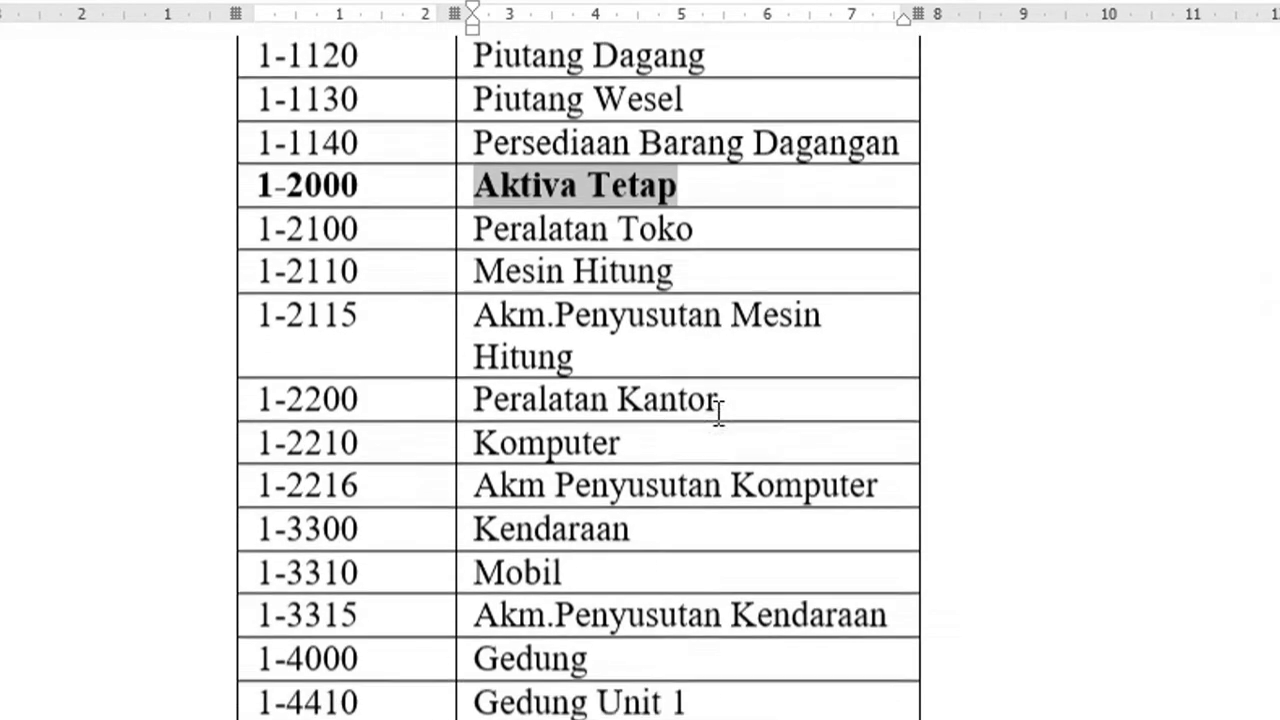
left_click(650, 338)
triple_click(551, 338)
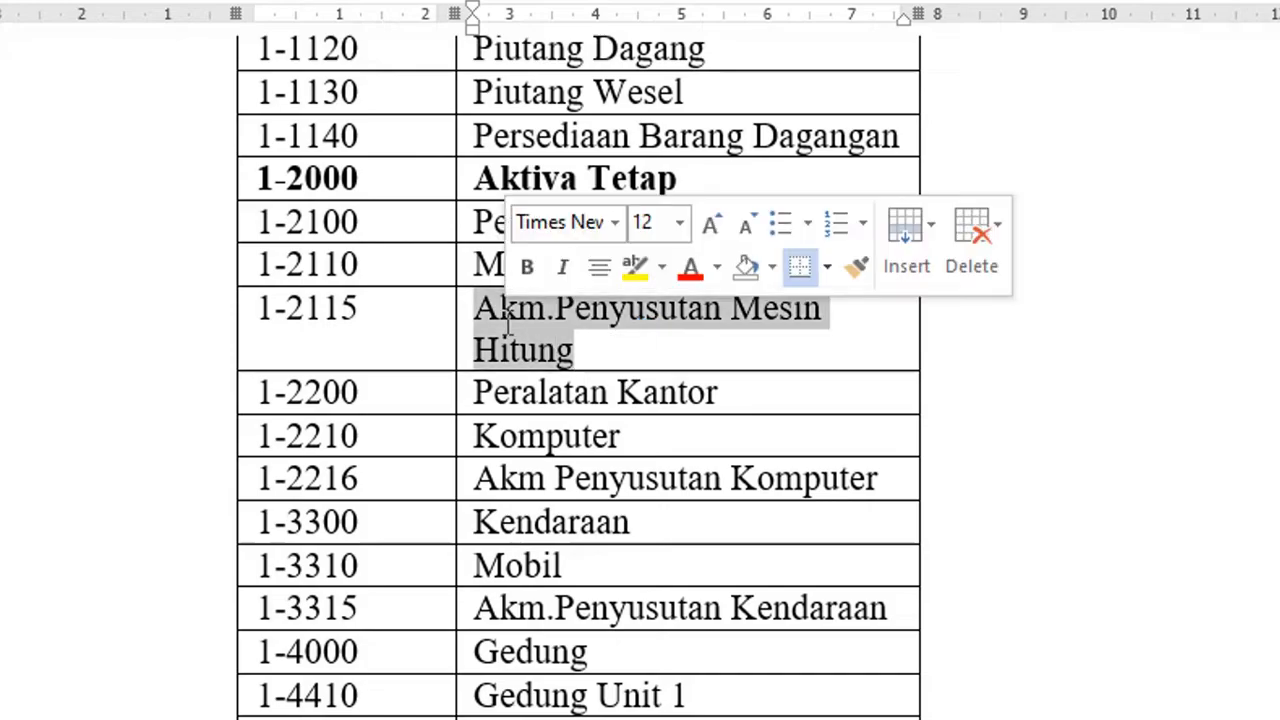
key("alt+Tab")
left_click(428, 716)
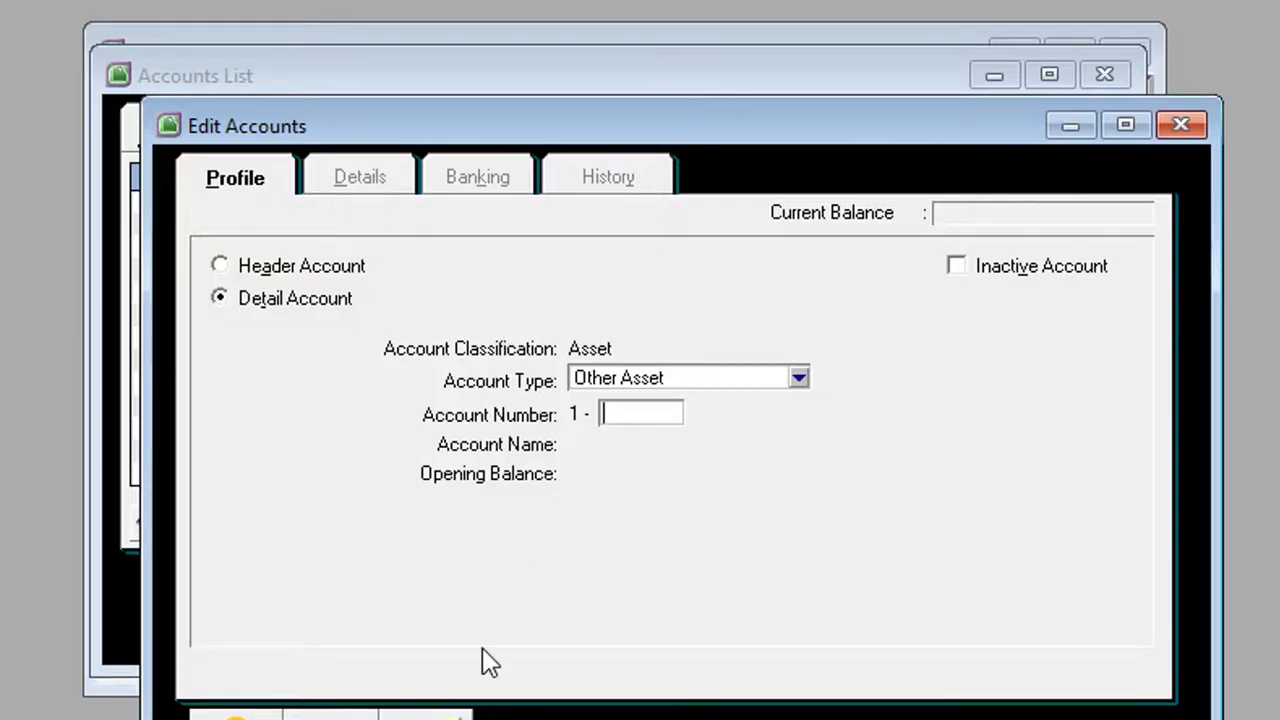
type("2115")
key("Tab")
- Name account 1-2115 Akm. Penyusutan Mesin Hitung, checking the wording against the exercise document
type("Aku")
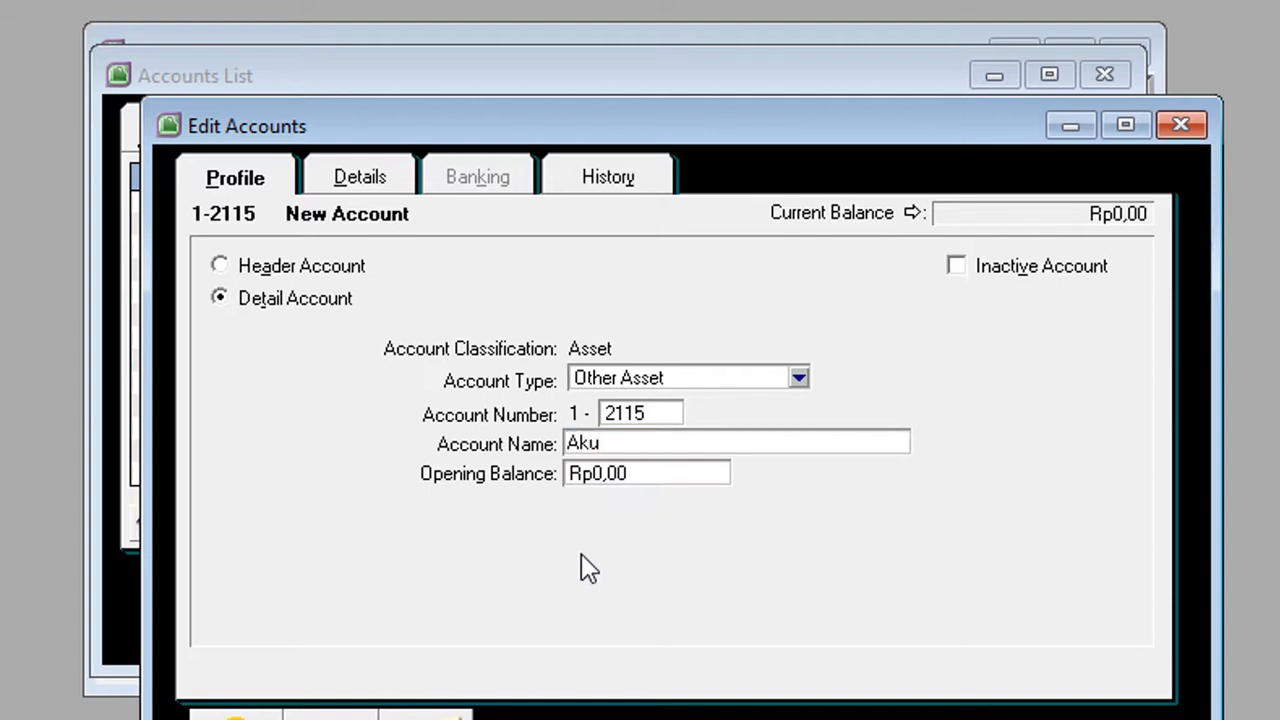
key("BackSpace")
type("m.")
key("alt+Tab")
key("alt+Tab")
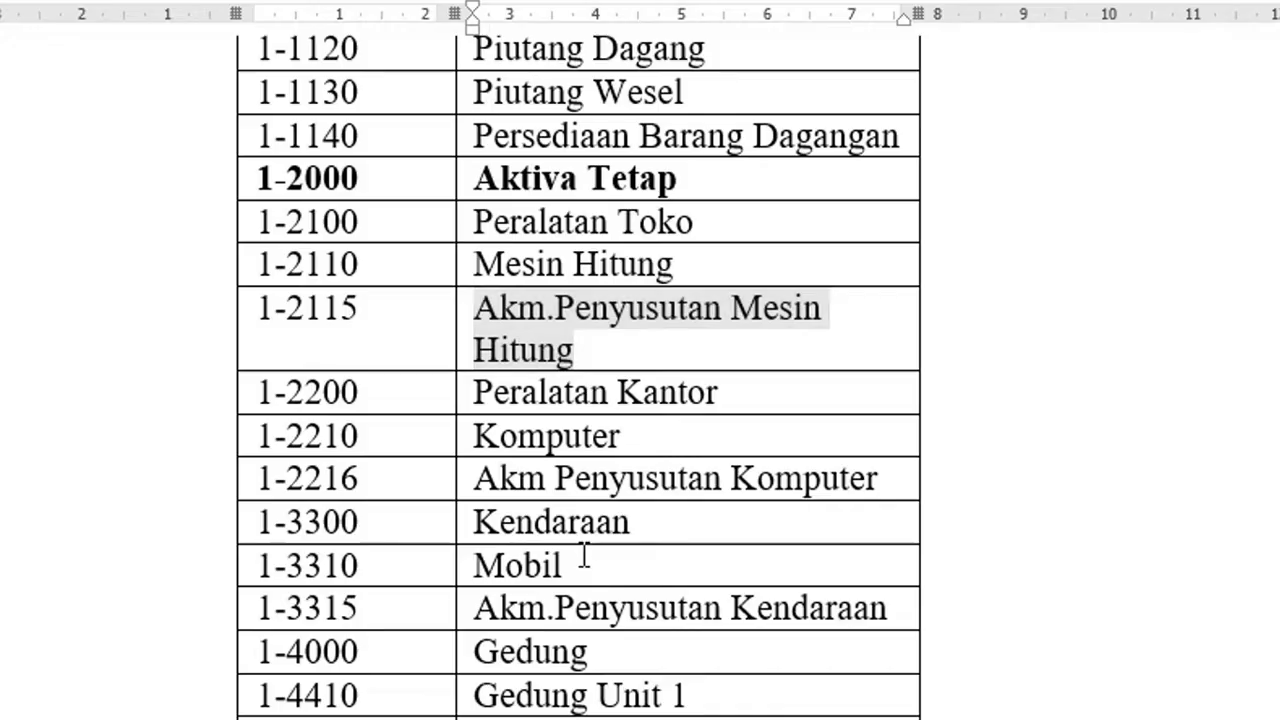
type("Penyu")
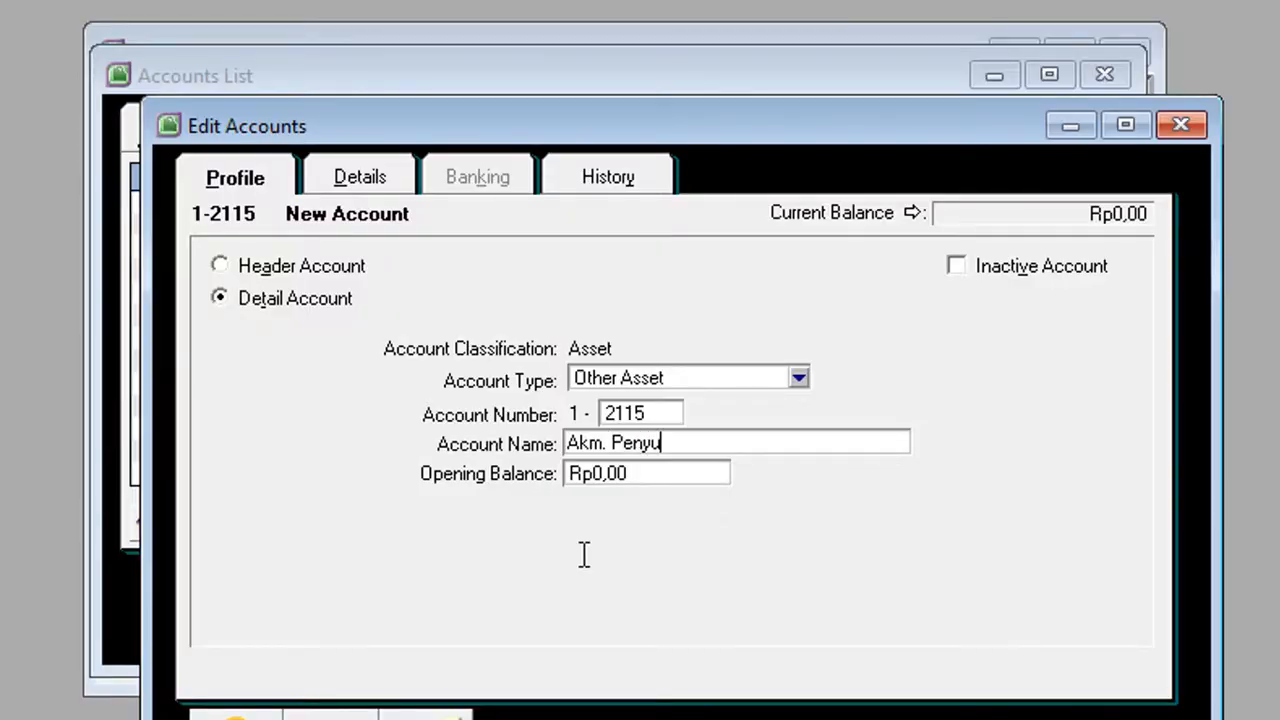
type("sutan Mesin Hitung")
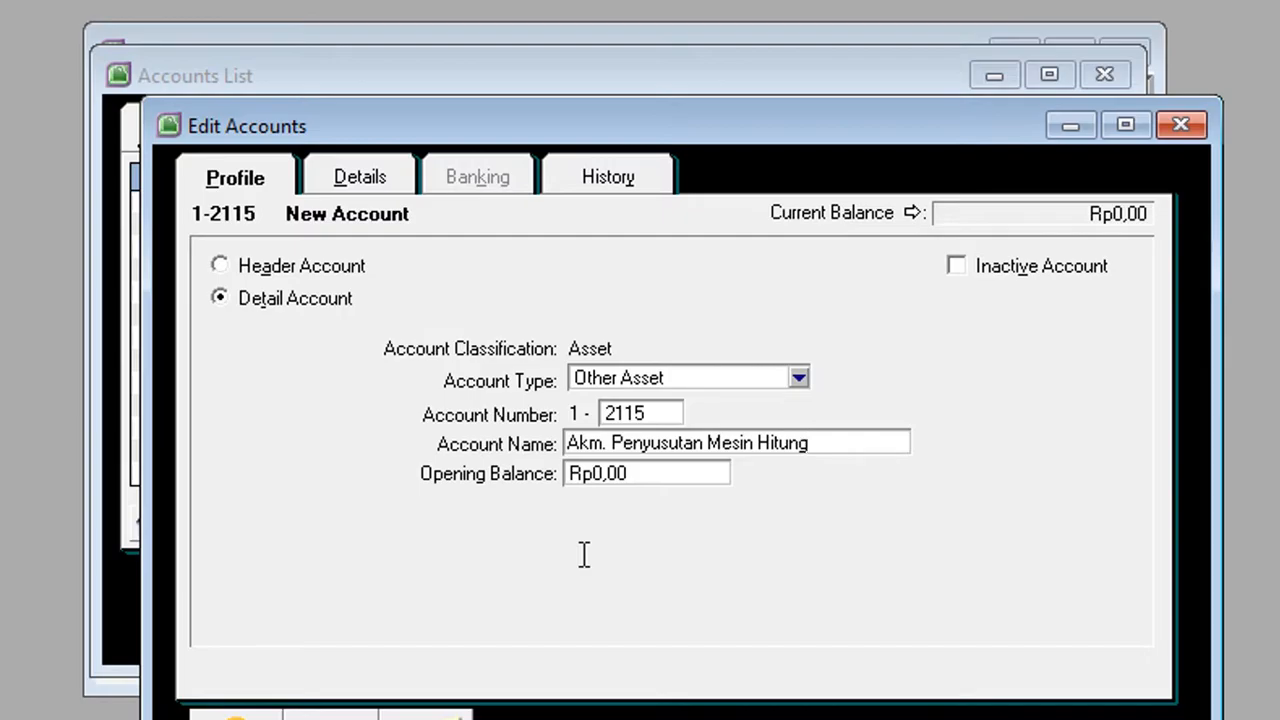
- Look up the next entry in the exercise document and add detail account 1-2200 named Peralatan Kantor
key("alt+Tab")
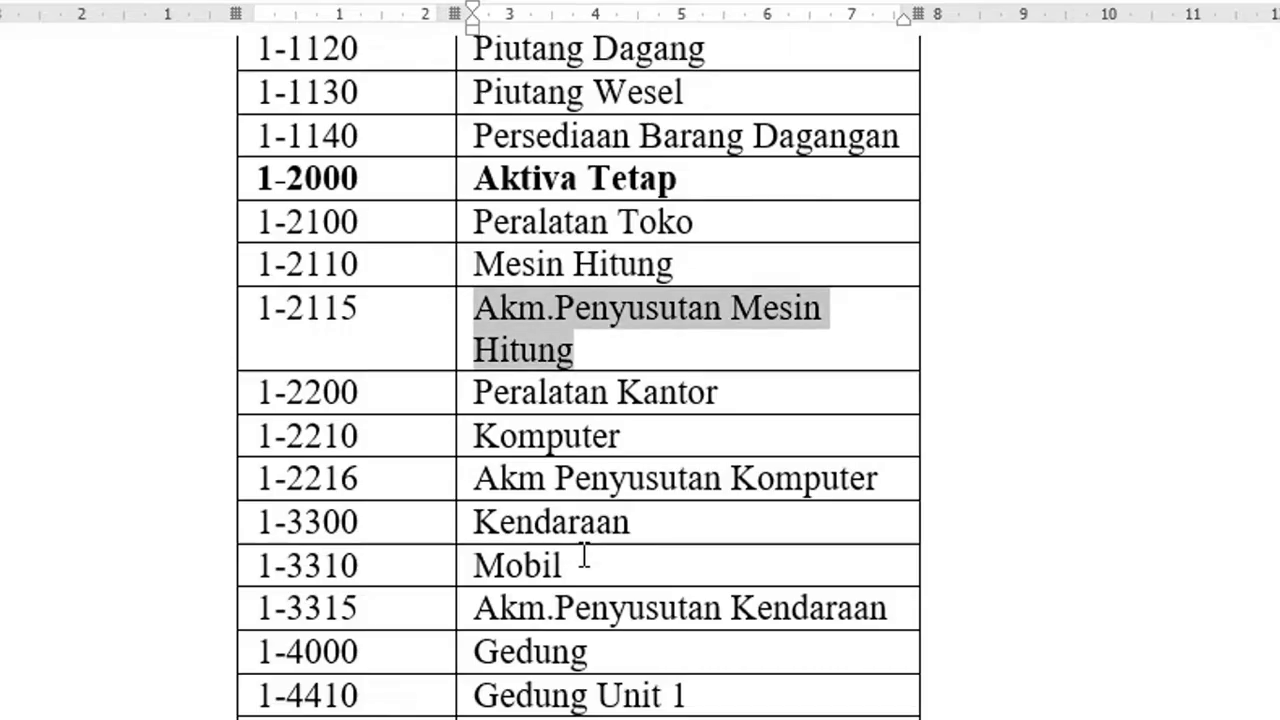
key("alt+Tab")
key("Return")
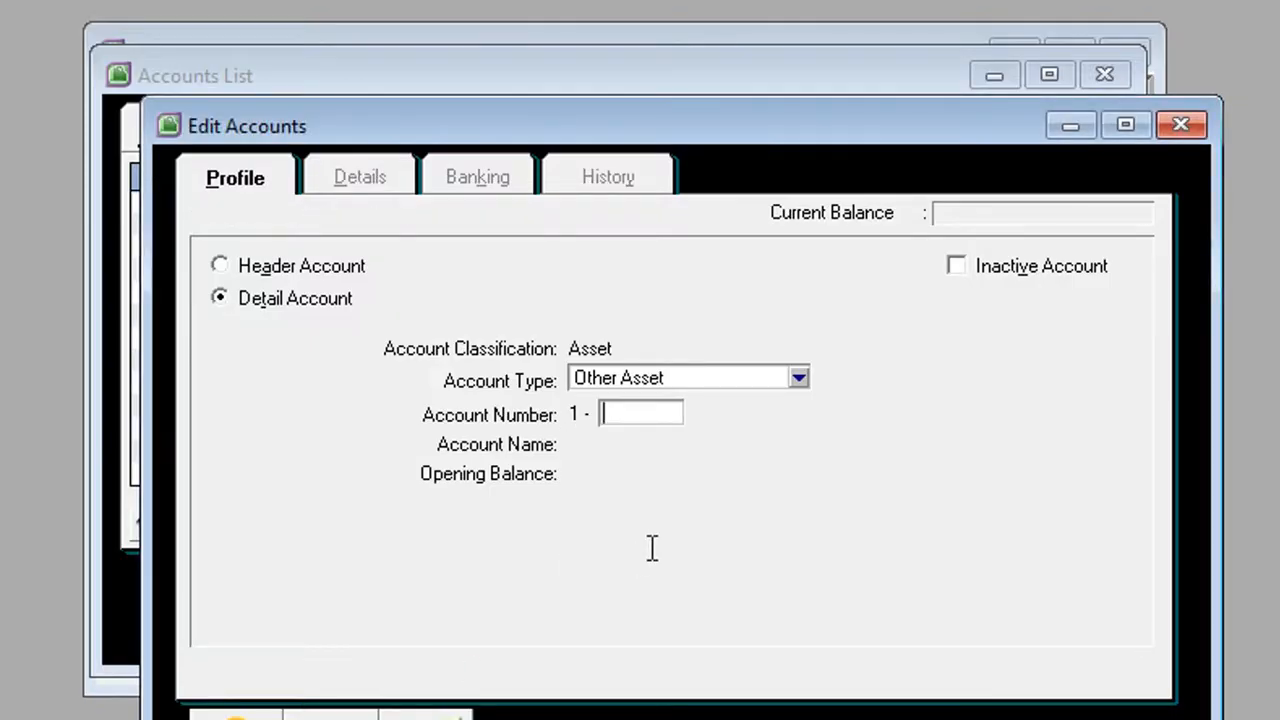
type("2200")
key("Tab")
type("Peralatan Kantor")
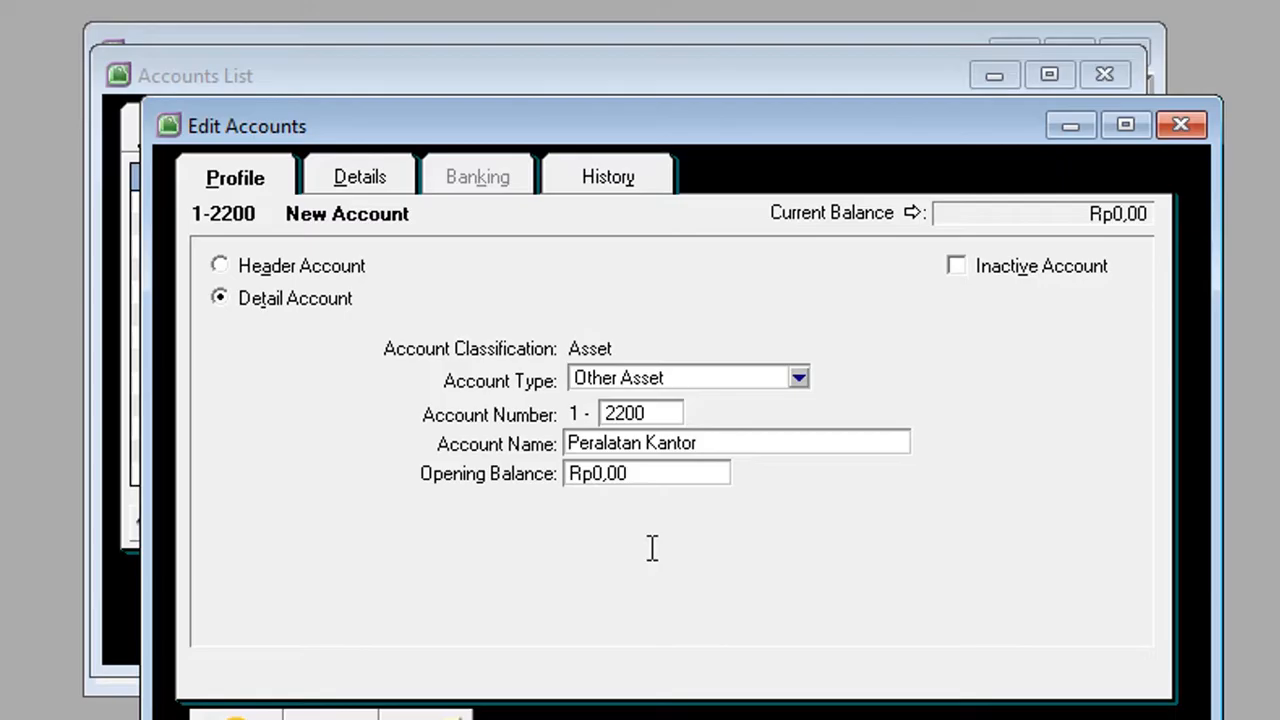
- Look up the next entry in the exercise document and add detail account 1-2210 named Komputer
key("alt+Tab")
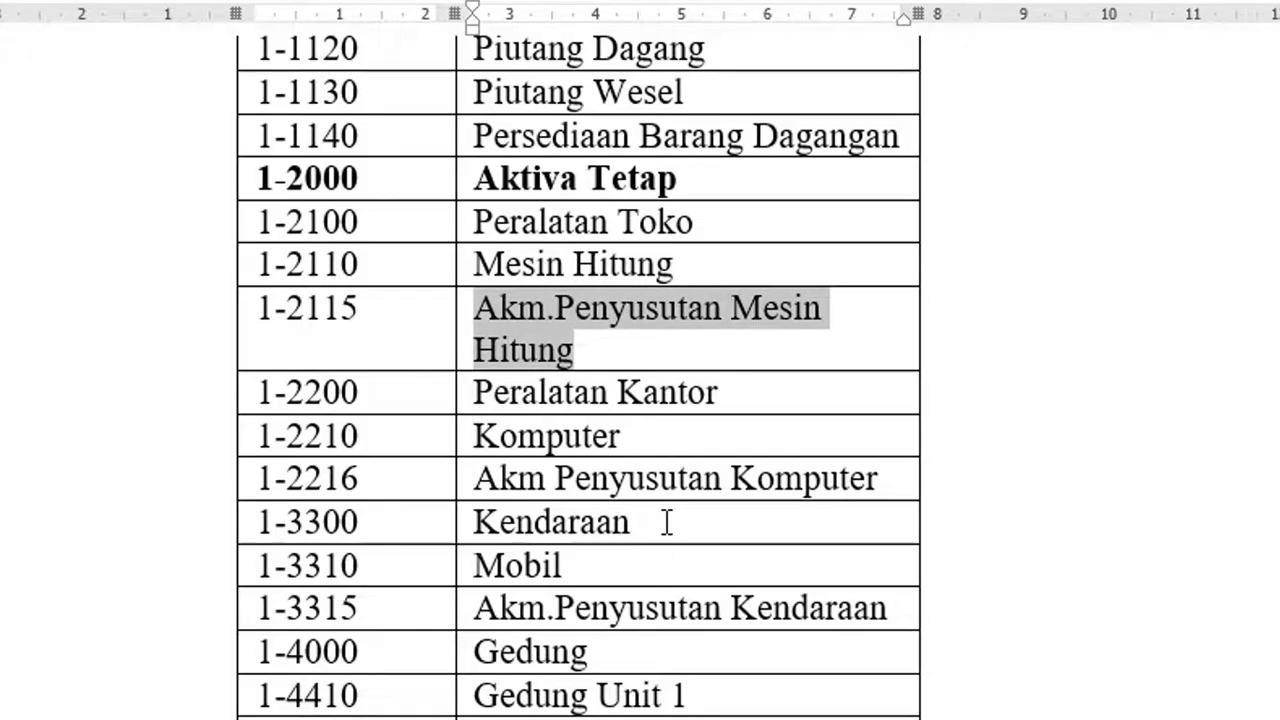
key("alt+Tab")
key("Return")
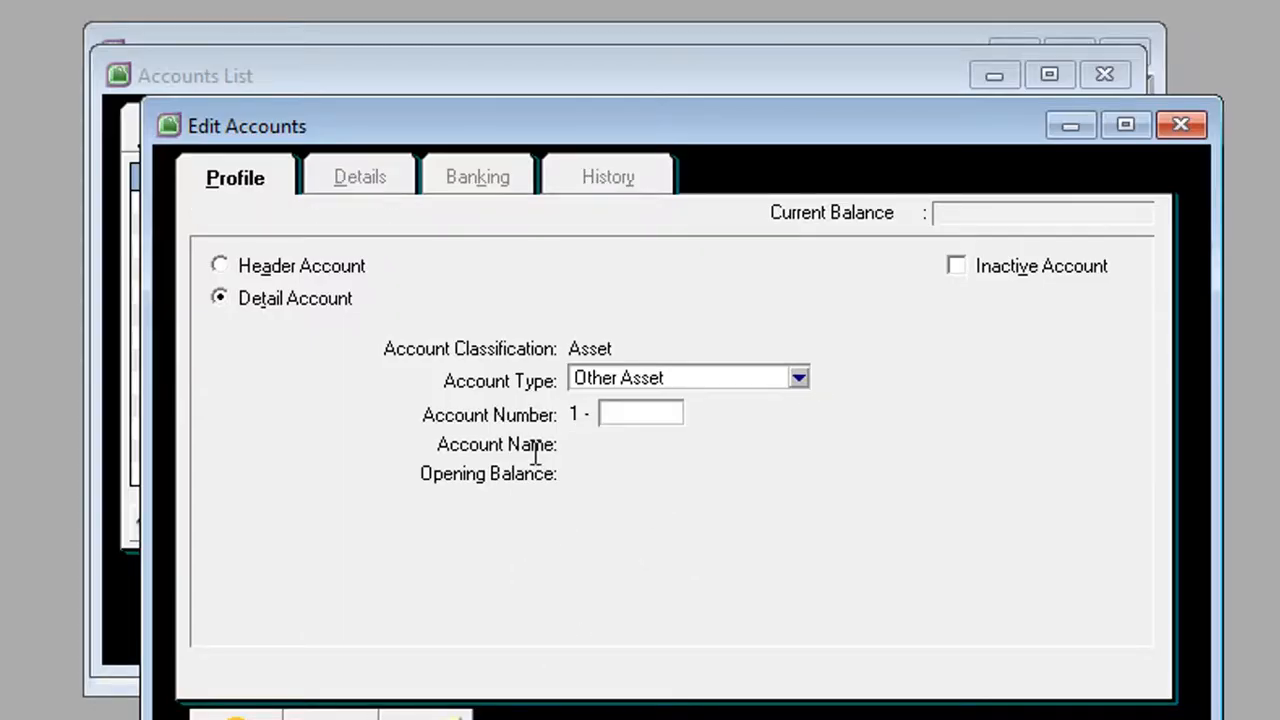
type("2210")
key("Tab")
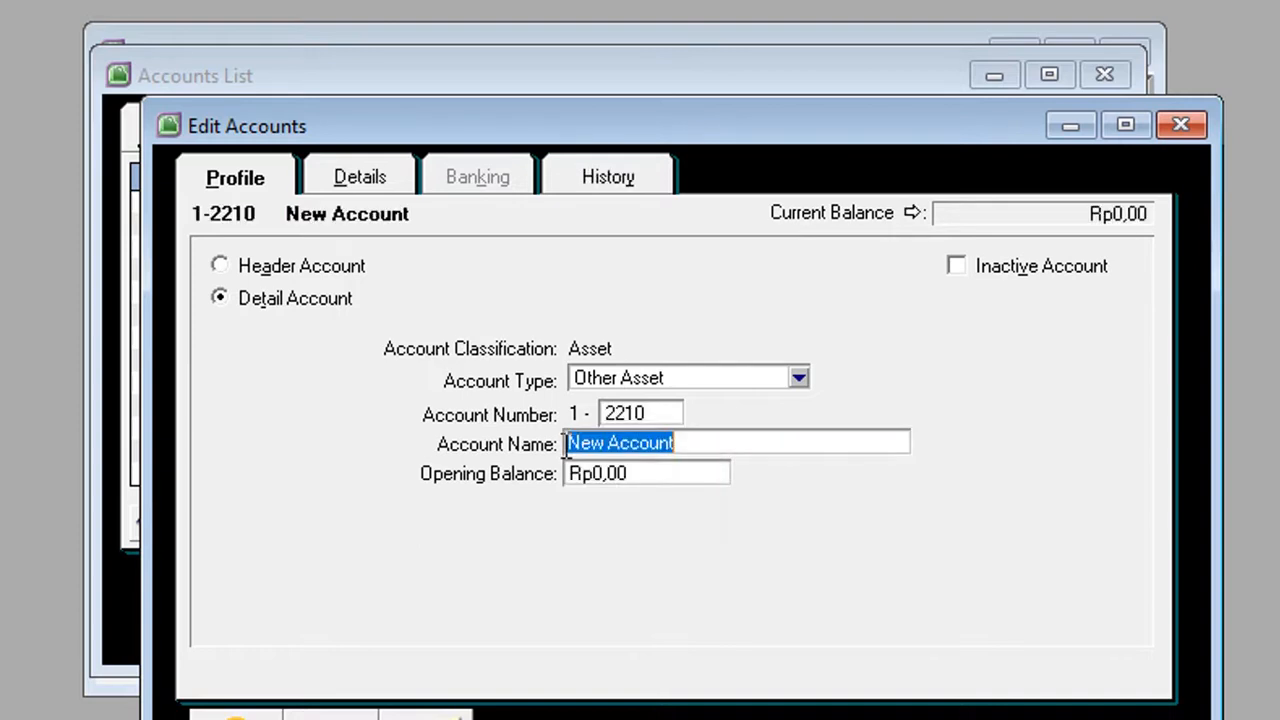
type("Kompt")
key("BackSpace")
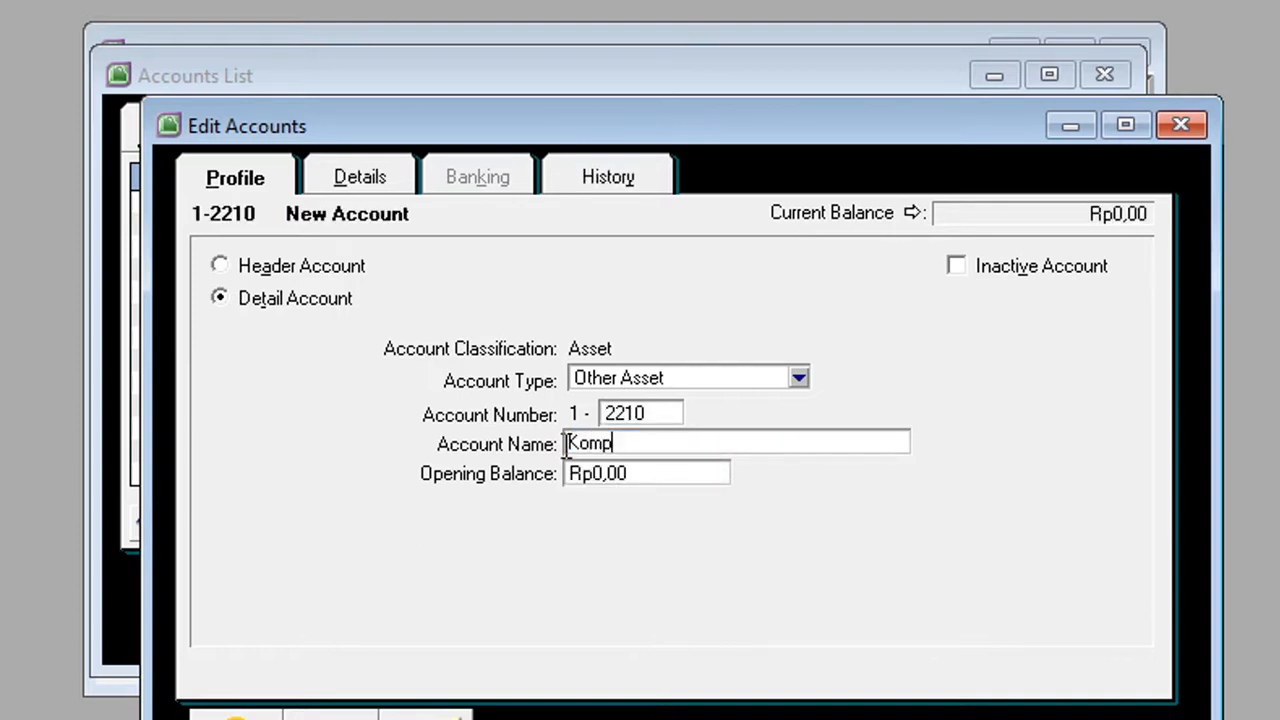
type("uter")
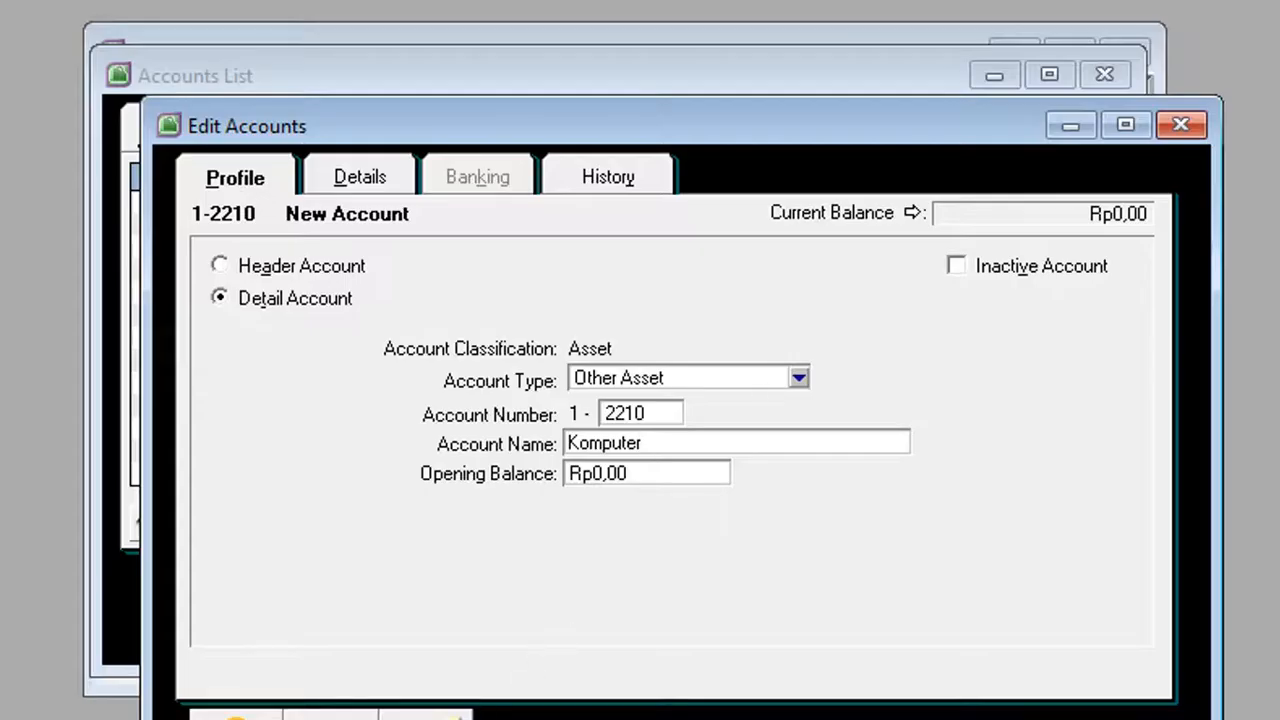
- Add detail account 1-2216 named Akm. Peny. Komputer, and go to its row in the exercise document
key("Return")
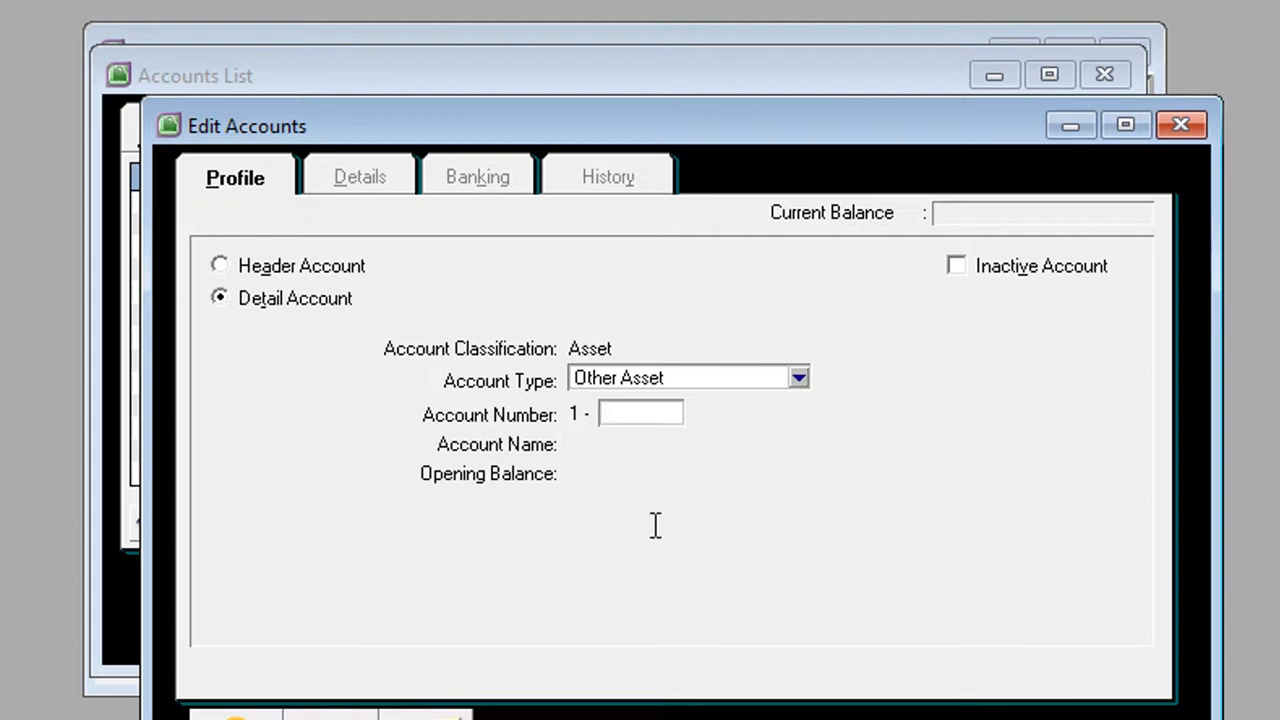
type("2216")
key("Tab")
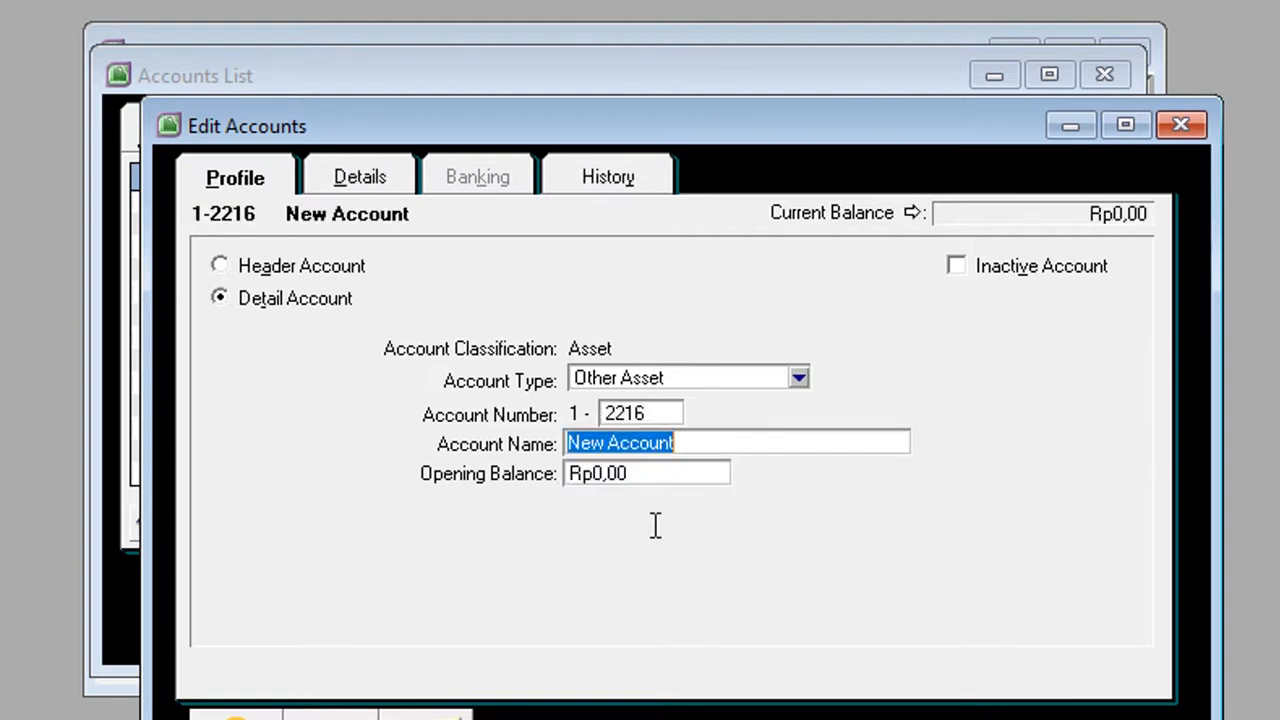
type("Akm. P")
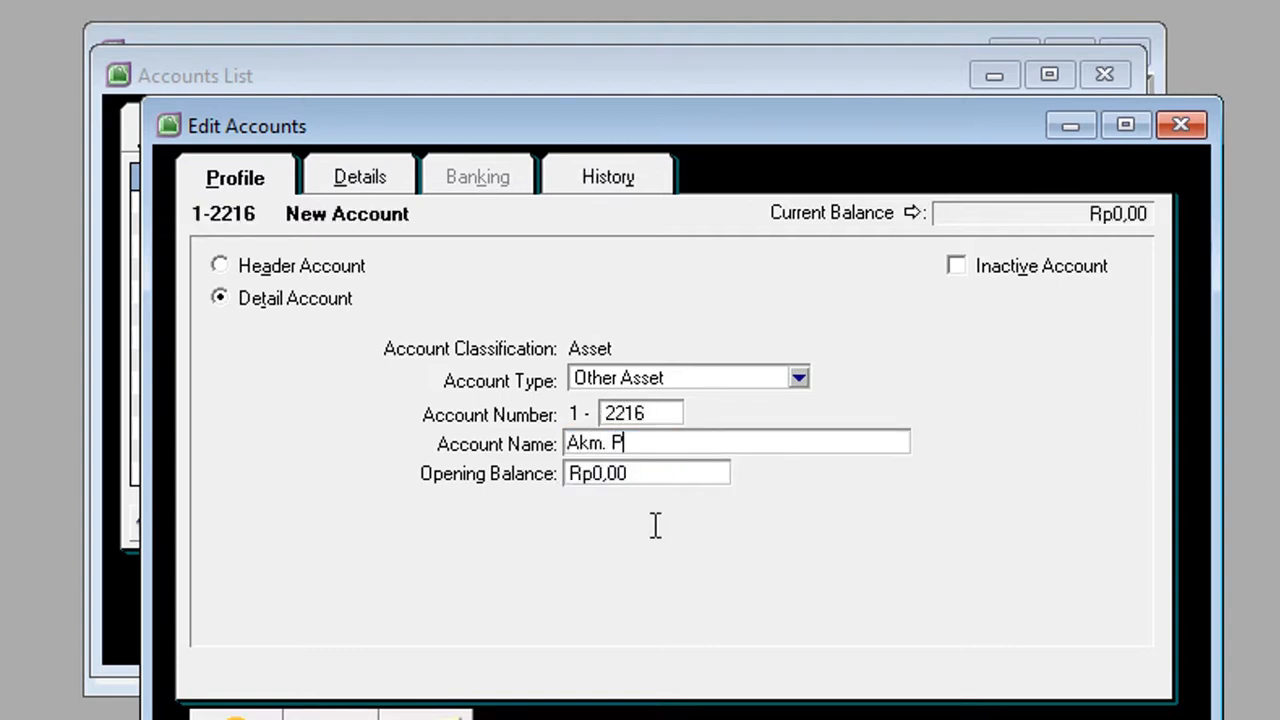
type("eny. Perala")
key("ctrl+shift+Left")
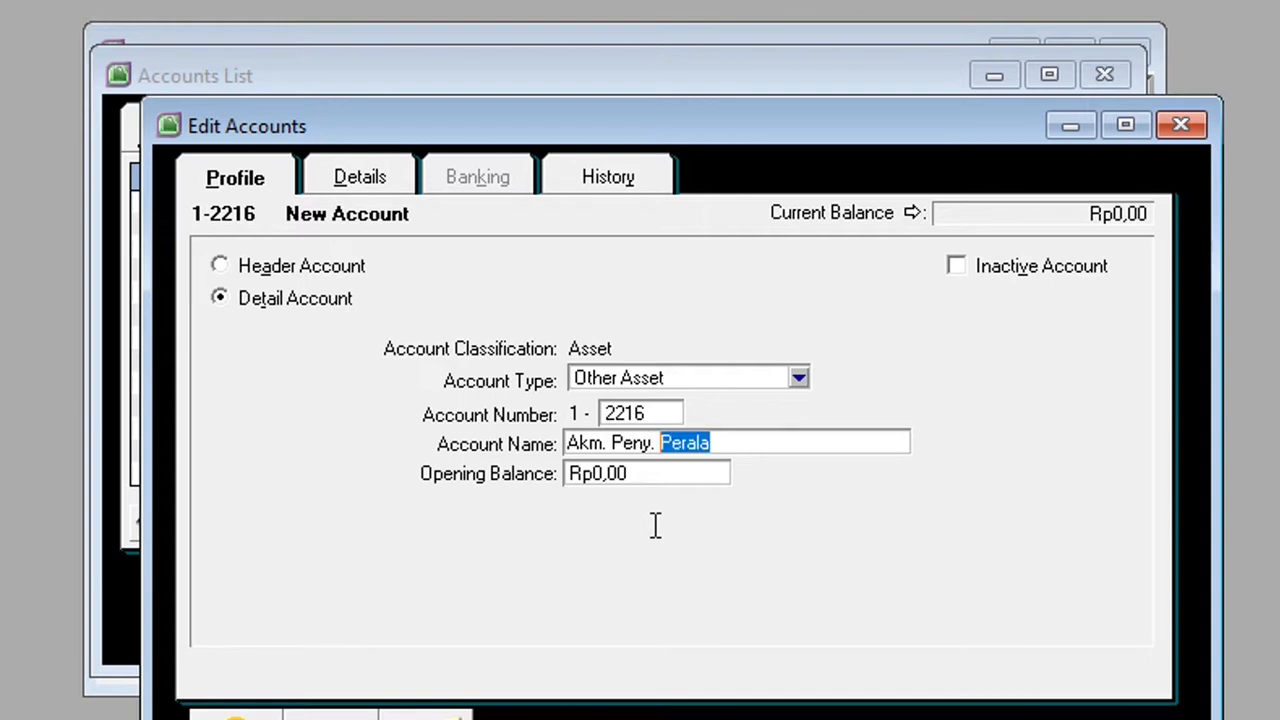
type("Komputer")
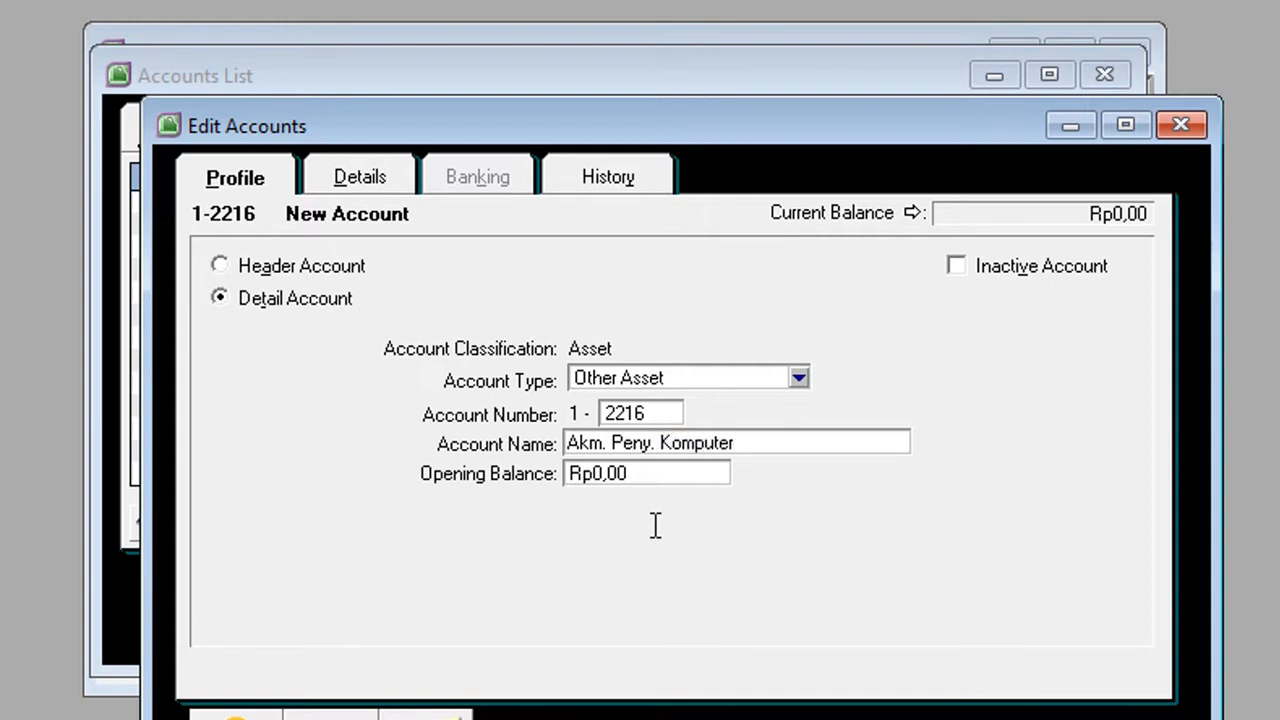
key("alt+Tab")
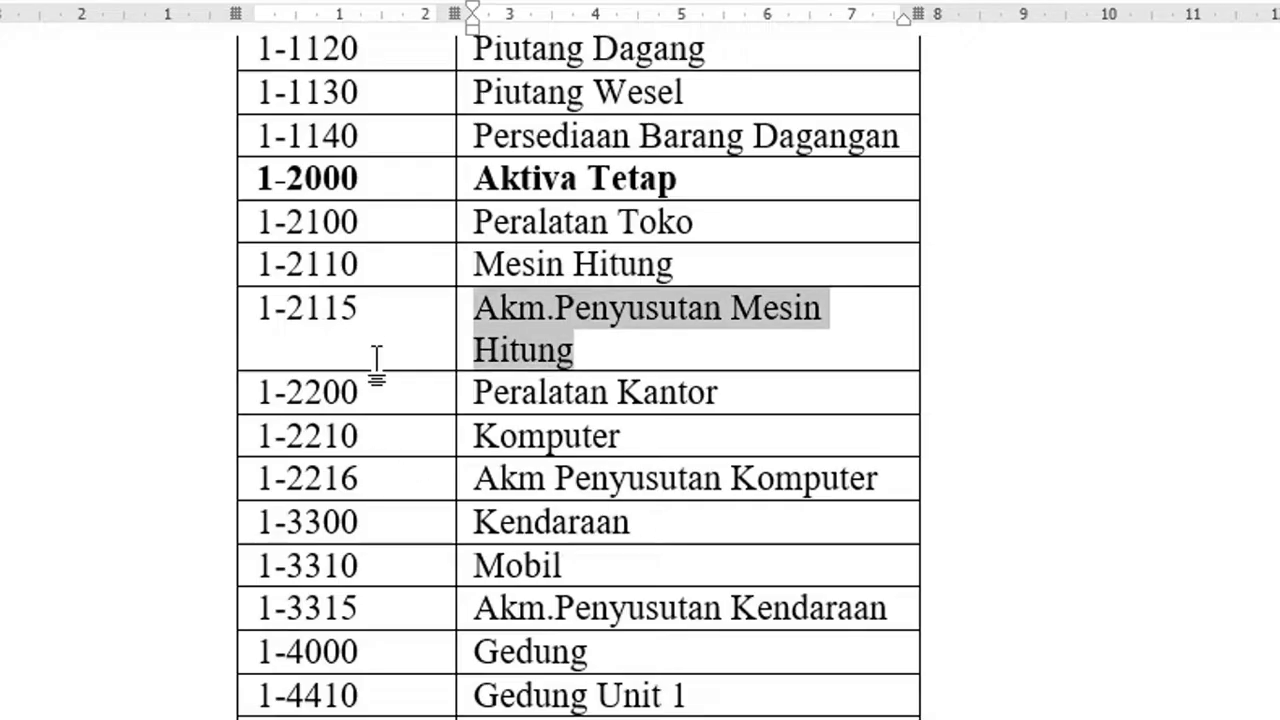
left_click(387, 484)
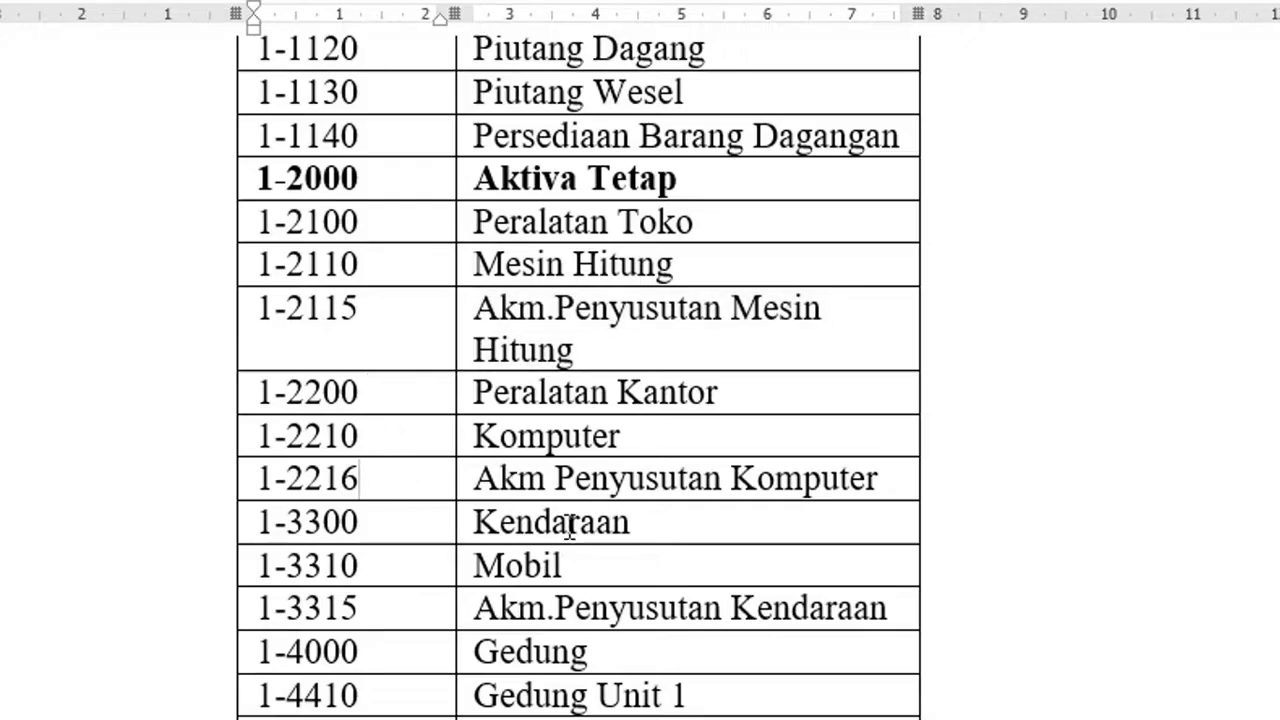
- Mark the Kendaraan entry in the exercise document and add detail account 1-3300 named Kendaraan
left_click_drag(652, 522, 499, 522)
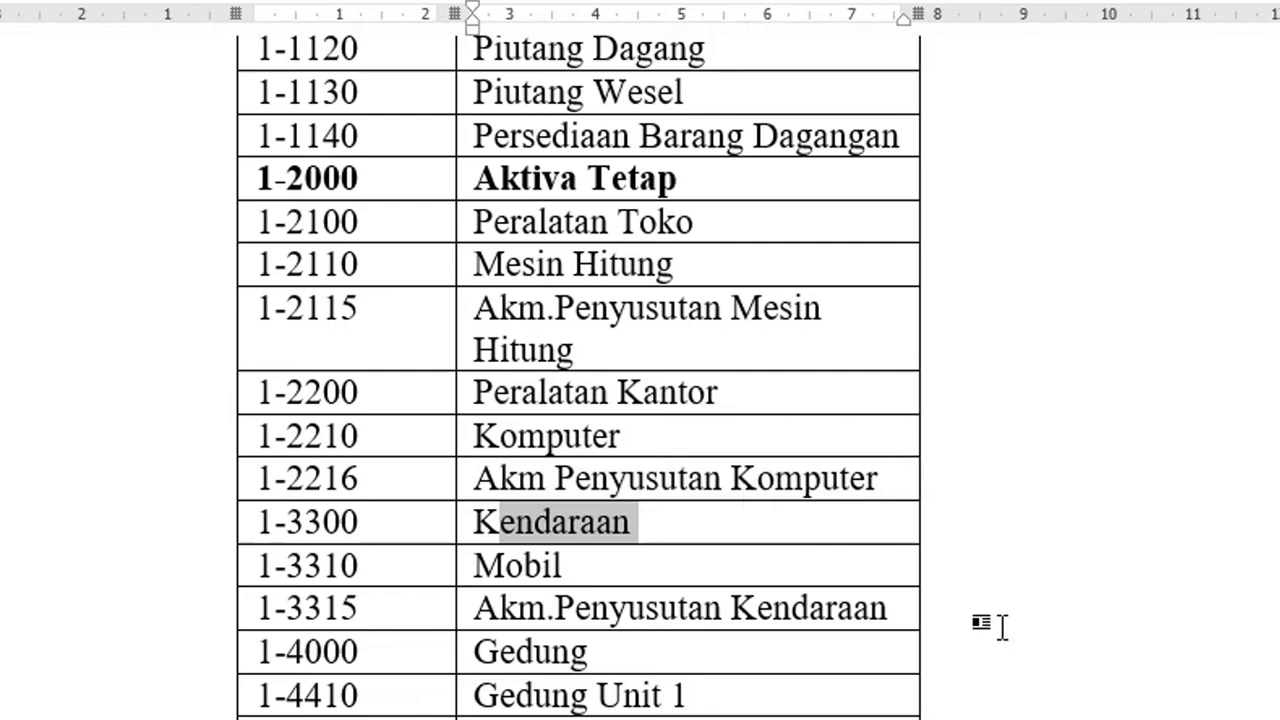
key("alt+Tab")
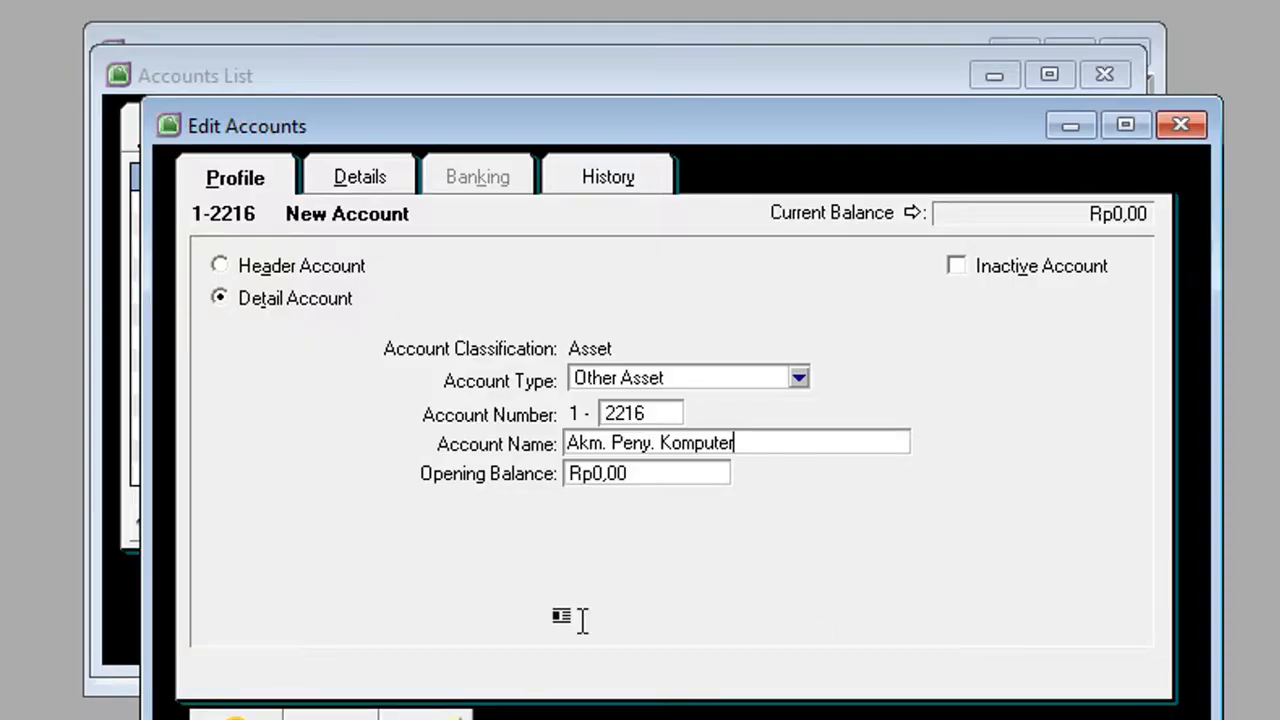
left_click(428, 717)
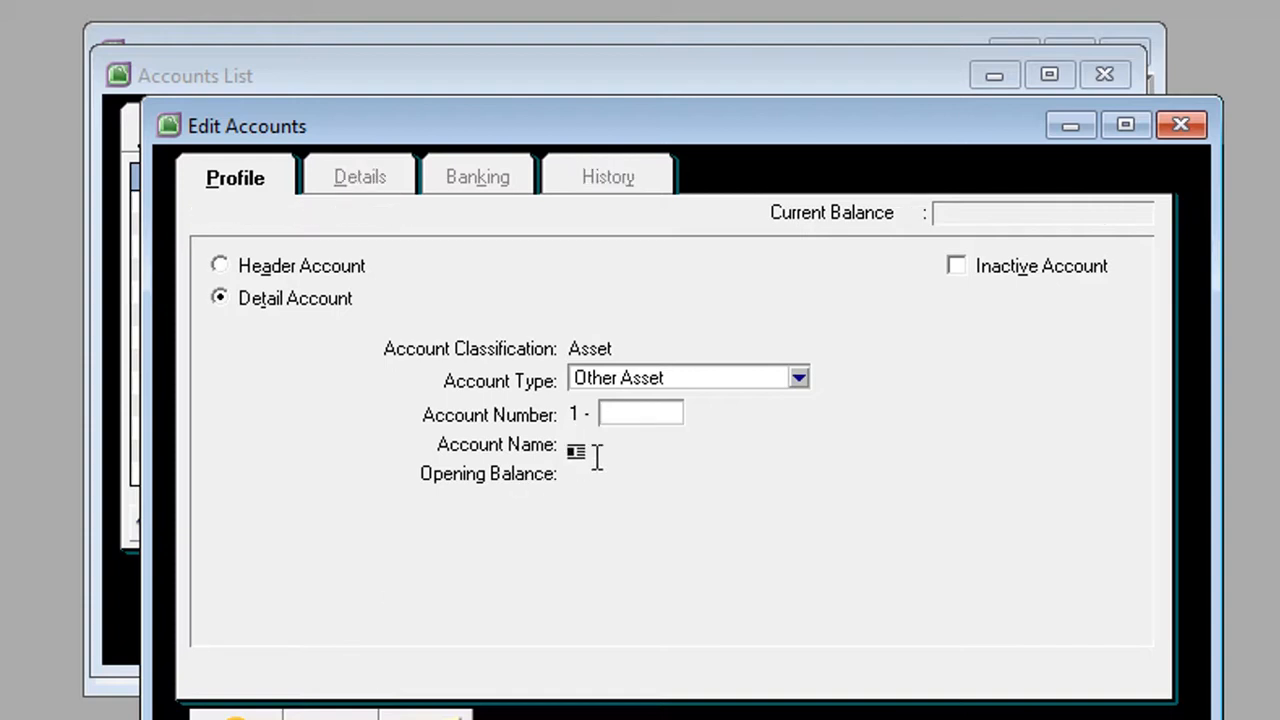
type("3300")
key("Tab")
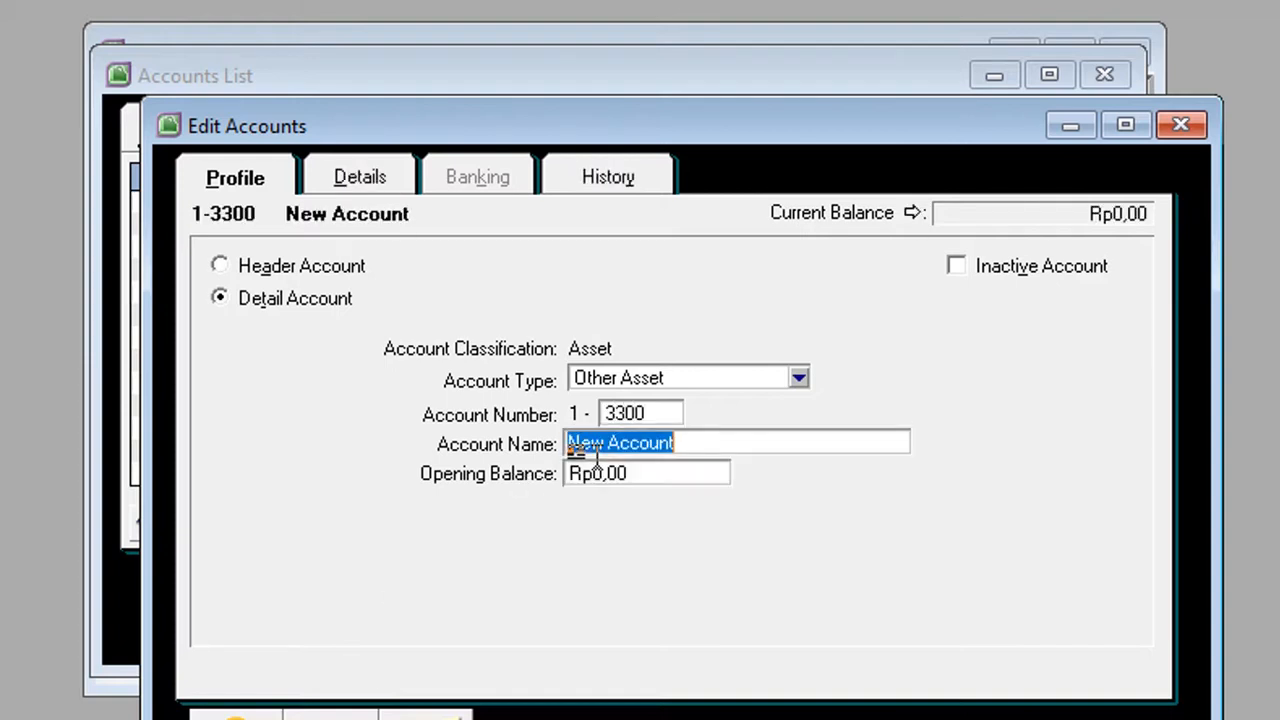
type("Kendaraan")
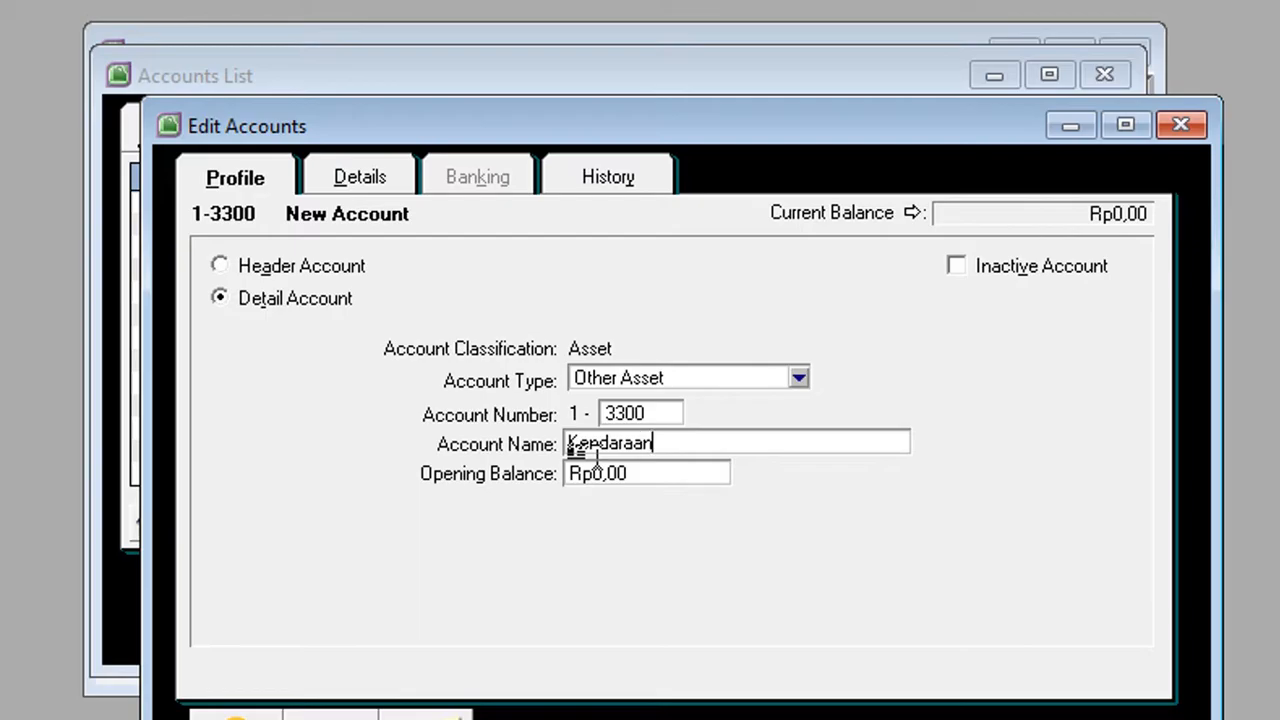
- Look up the entry after Kendaraan in the exercise document and add detail account 1-3310 named Mobil
key("alt+Tab")
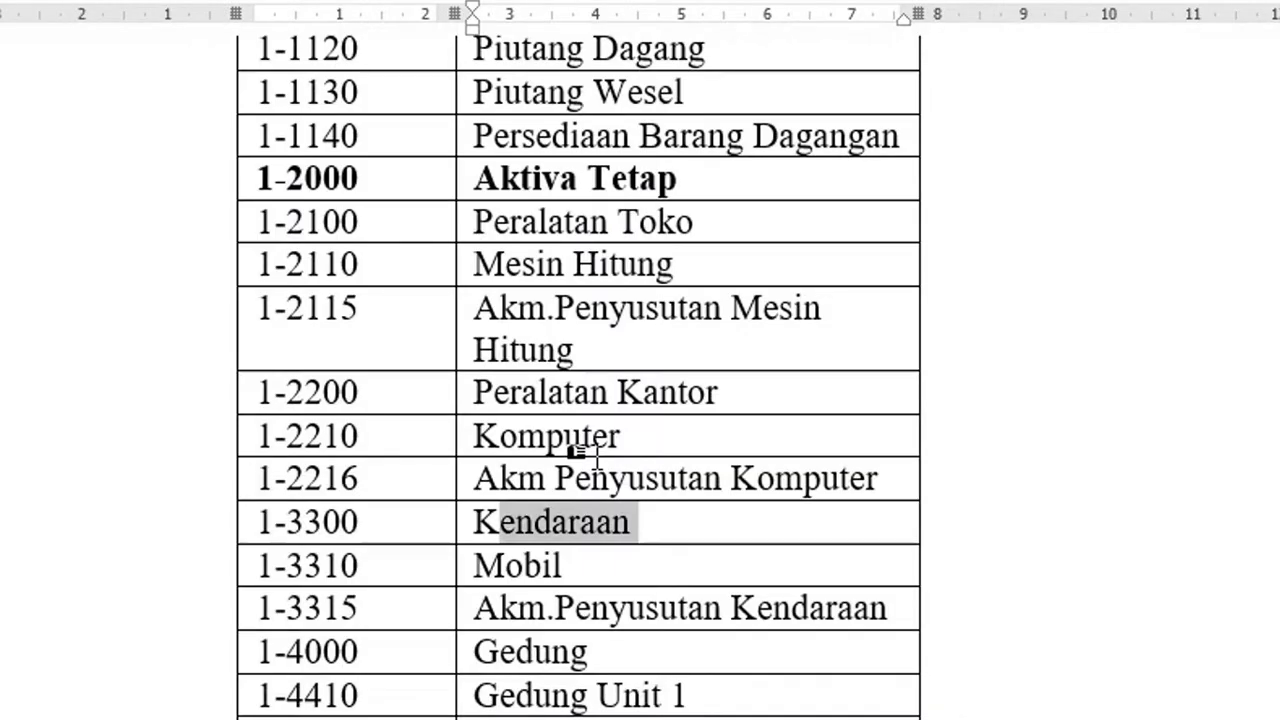
key("alt+Tab")
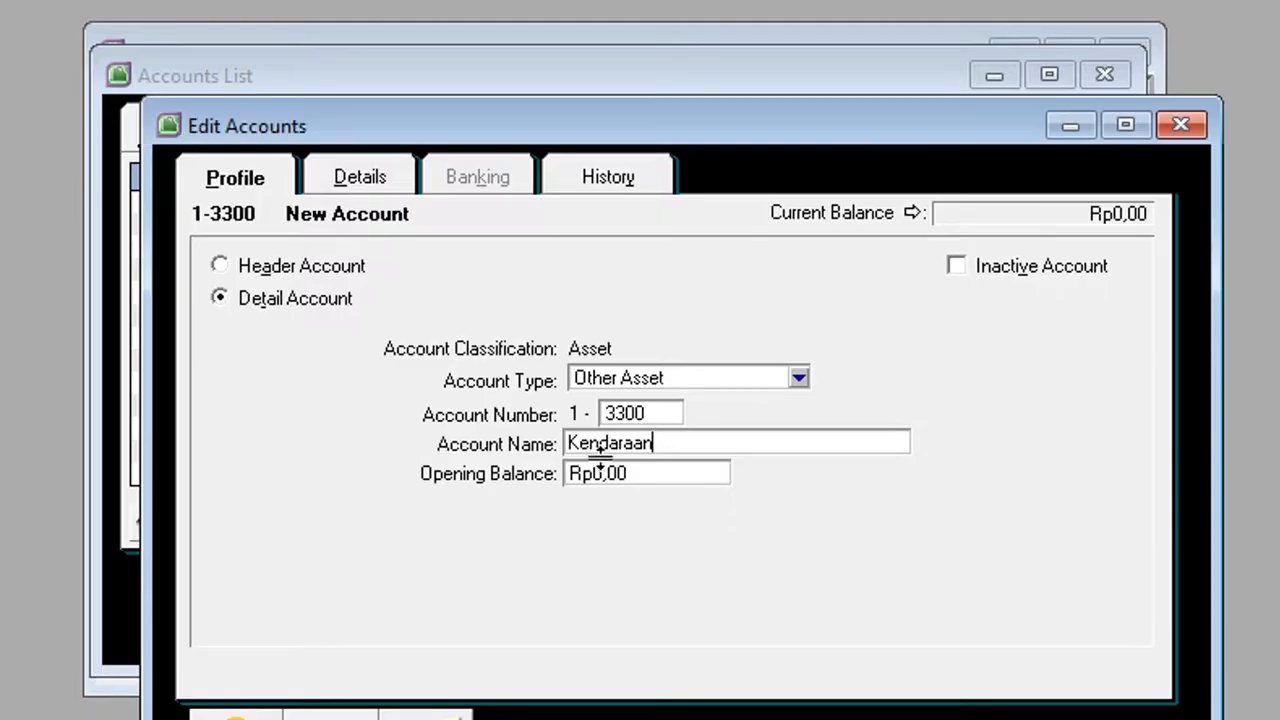
key("Return")
type("3310")
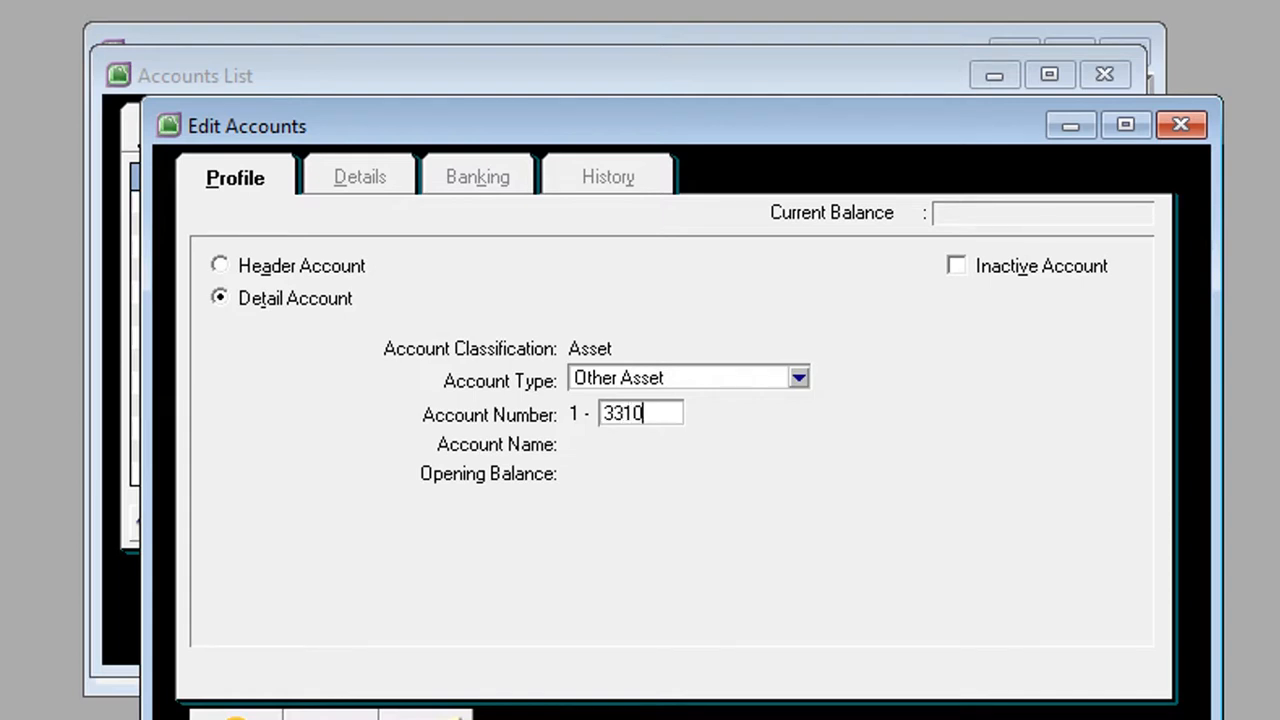
key("Tab")
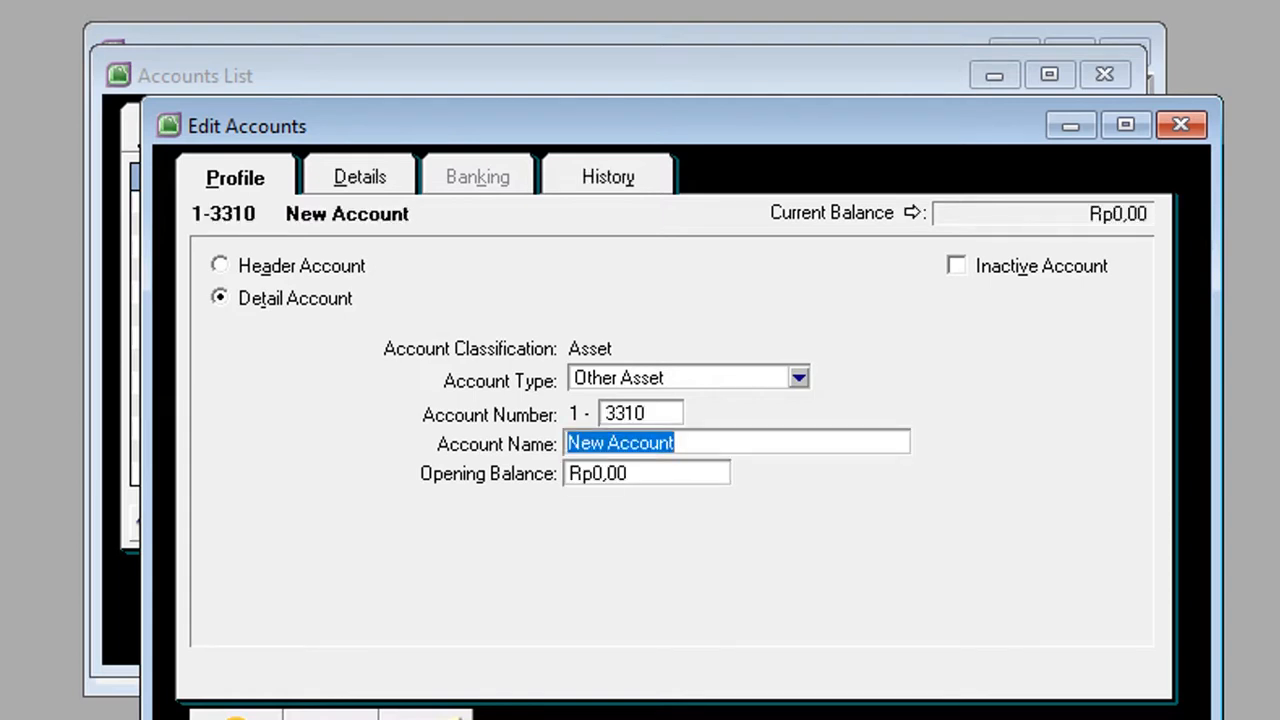
type("Modl")
key("BackSpace")
key("BackSpace")
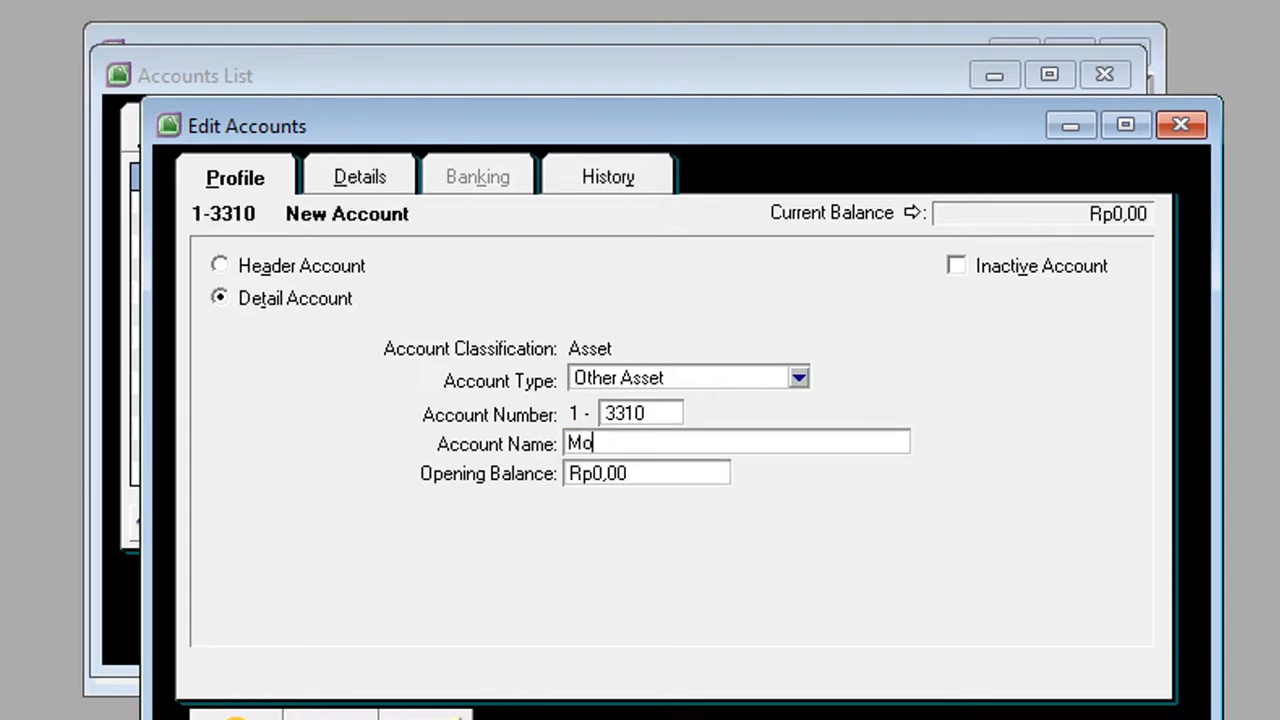
type("bo")
key("BackSpace")
type("il")
key("Return")
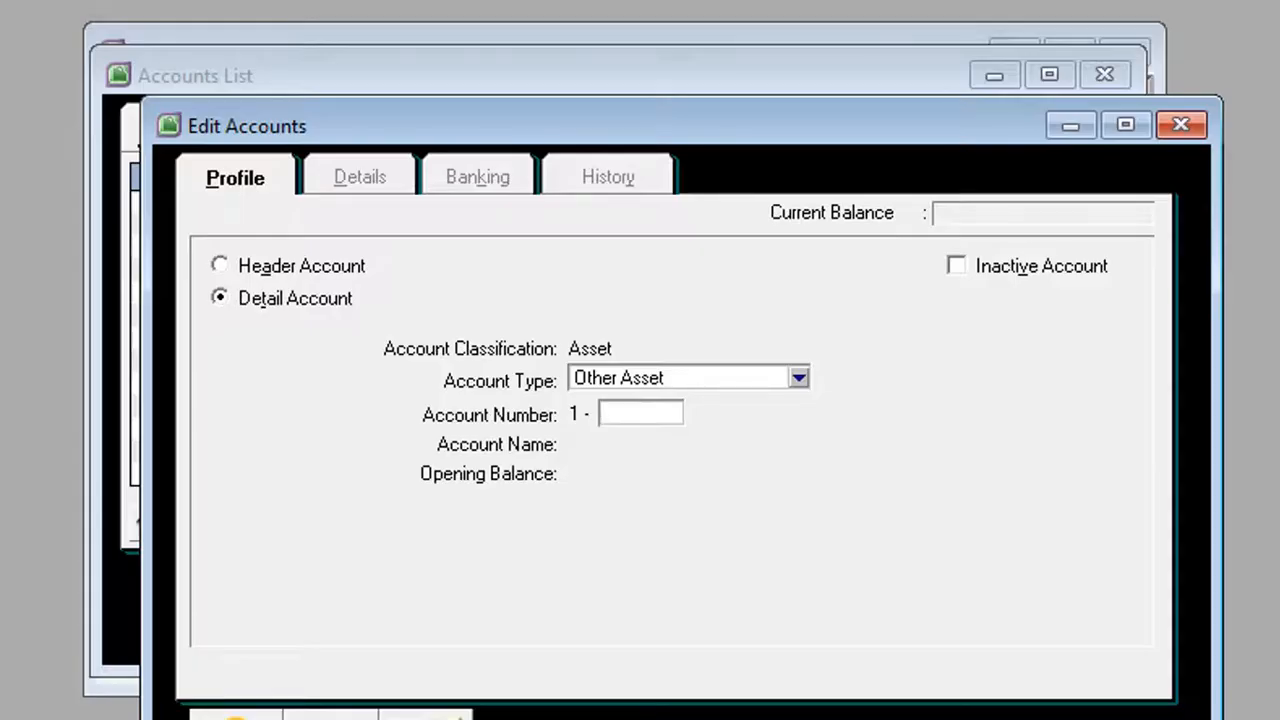
- Add detail account 1-3315 named Akm. Peny. Kendaraan as an Other Asset
type("3315")
key("Tab")
type("Ak")
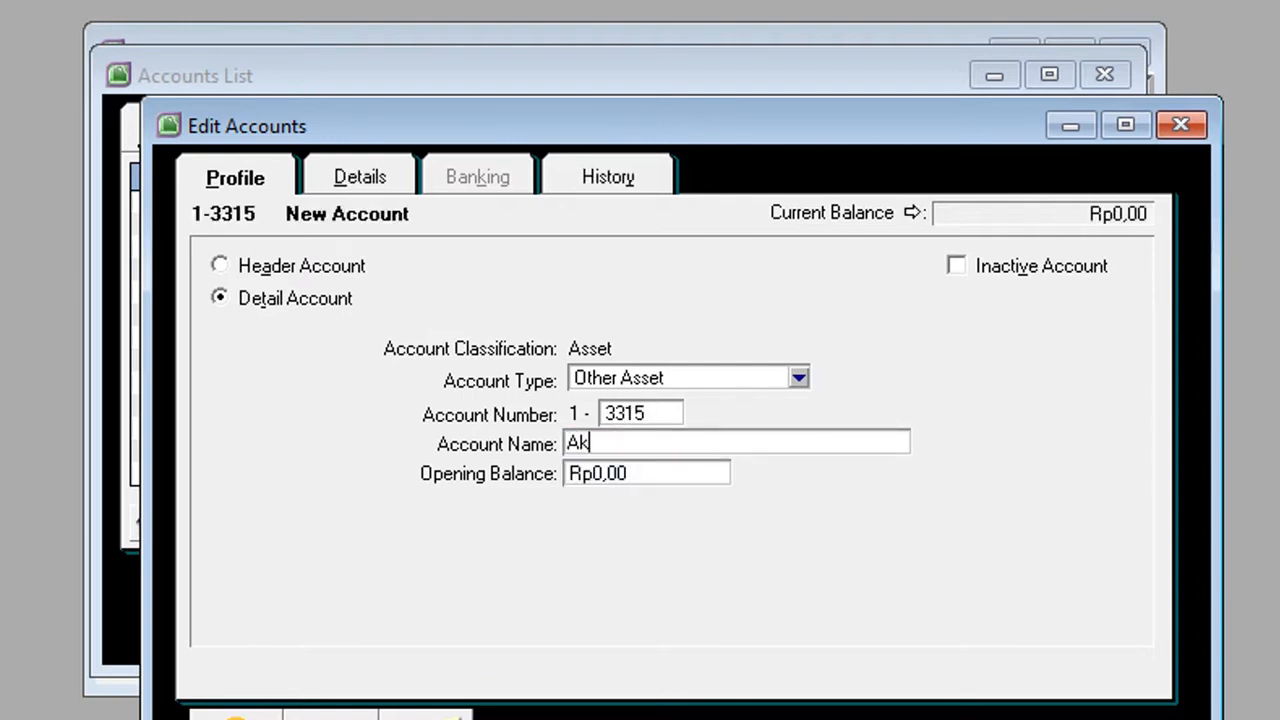
type("m. Peny. ")
type("Kend")
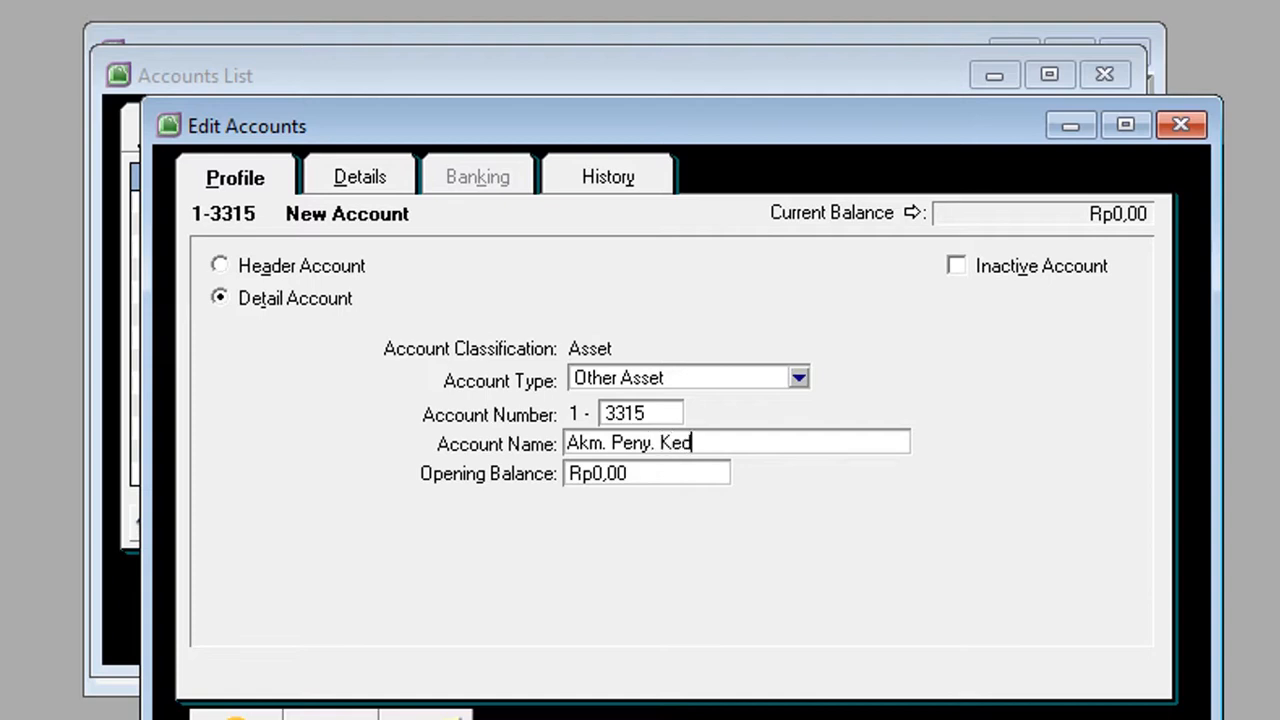
key("BackSpace")
type("ndaraan")
key("alt+n")
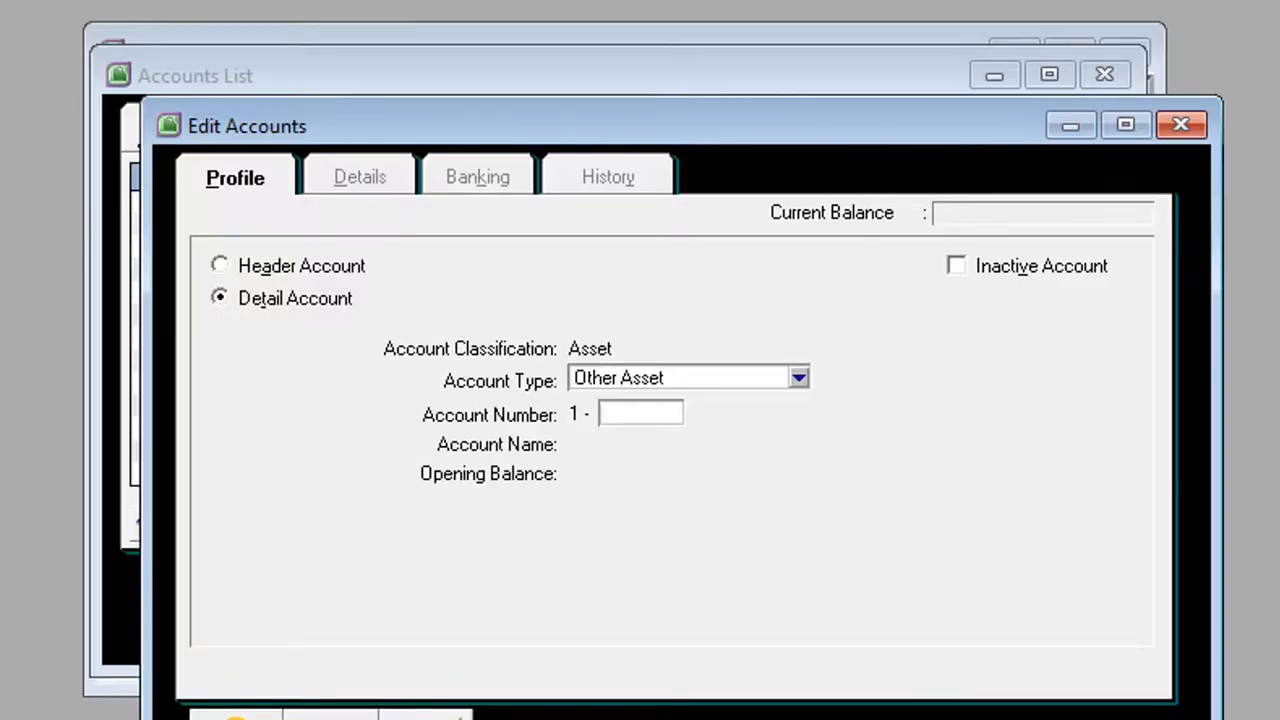
- Add detail account 1-4000 named Gedung as an Other Asset
type("4000")
key("Tab")
type("Gedung")
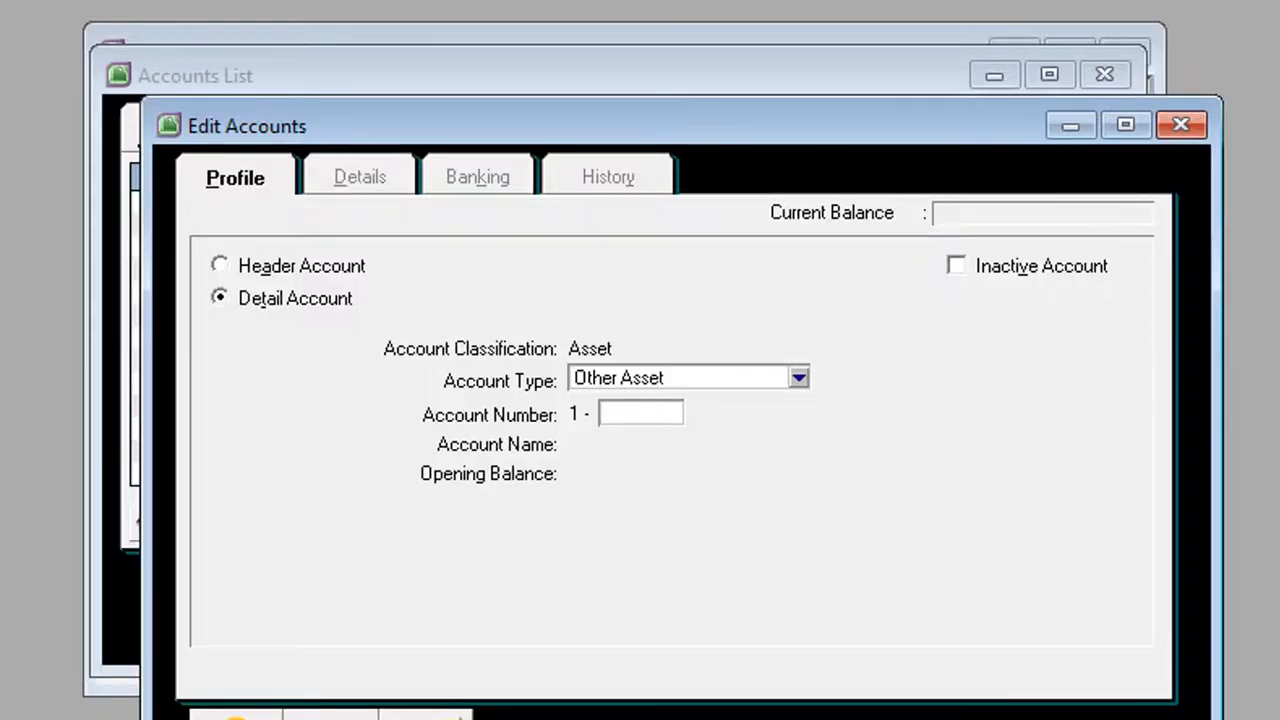
- Add detail account 1-4410 named Gedung Unit 1 as an Other Asset
type("4410")
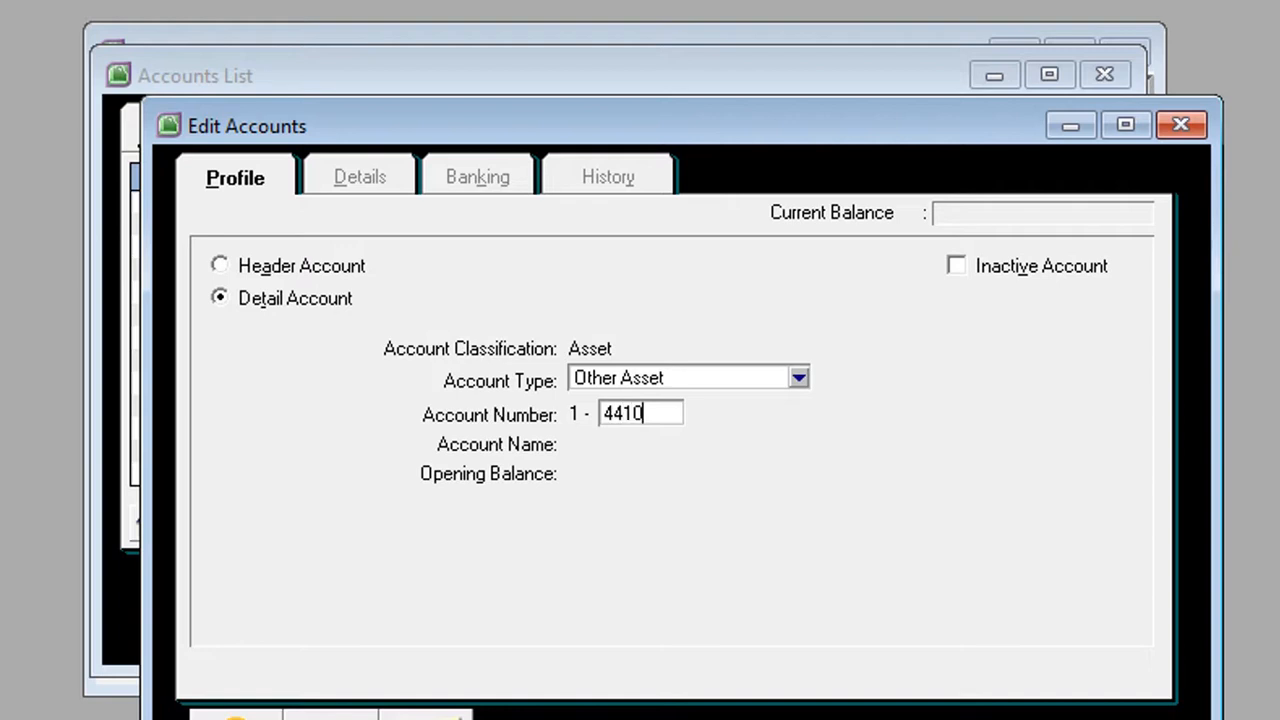
key("Tab")
type("gEDUNG")
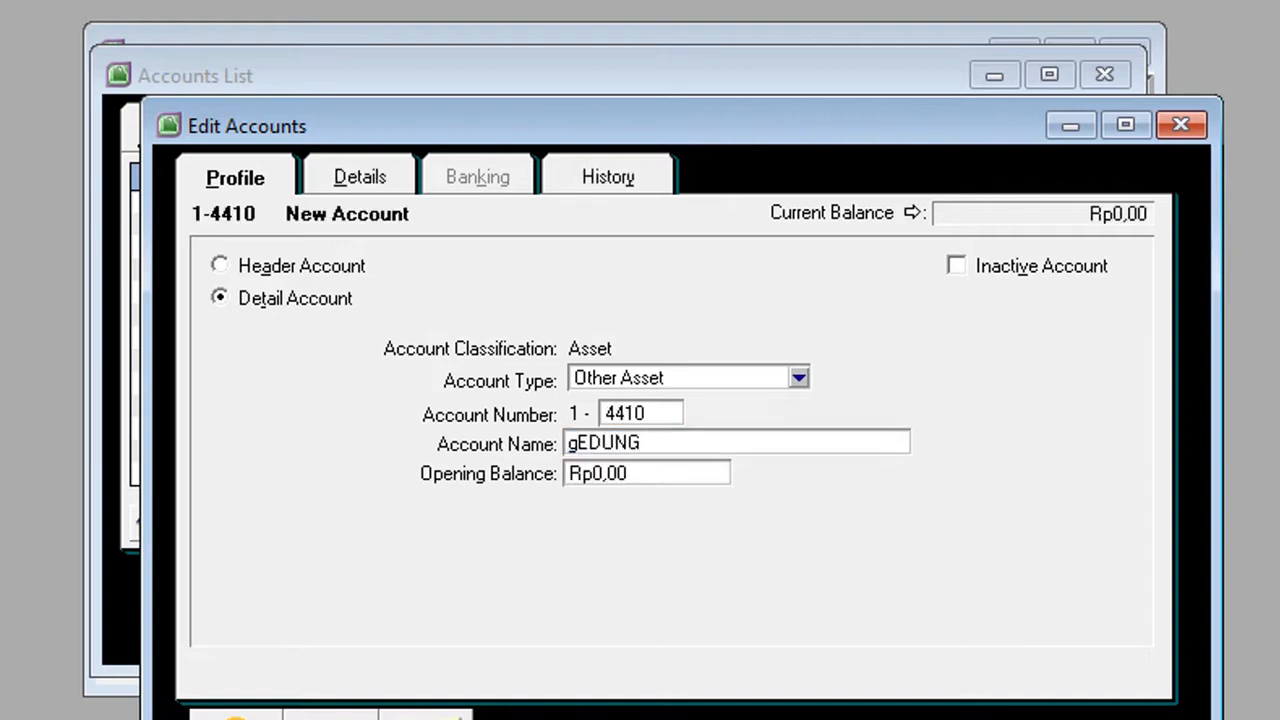
key("shift+Home")
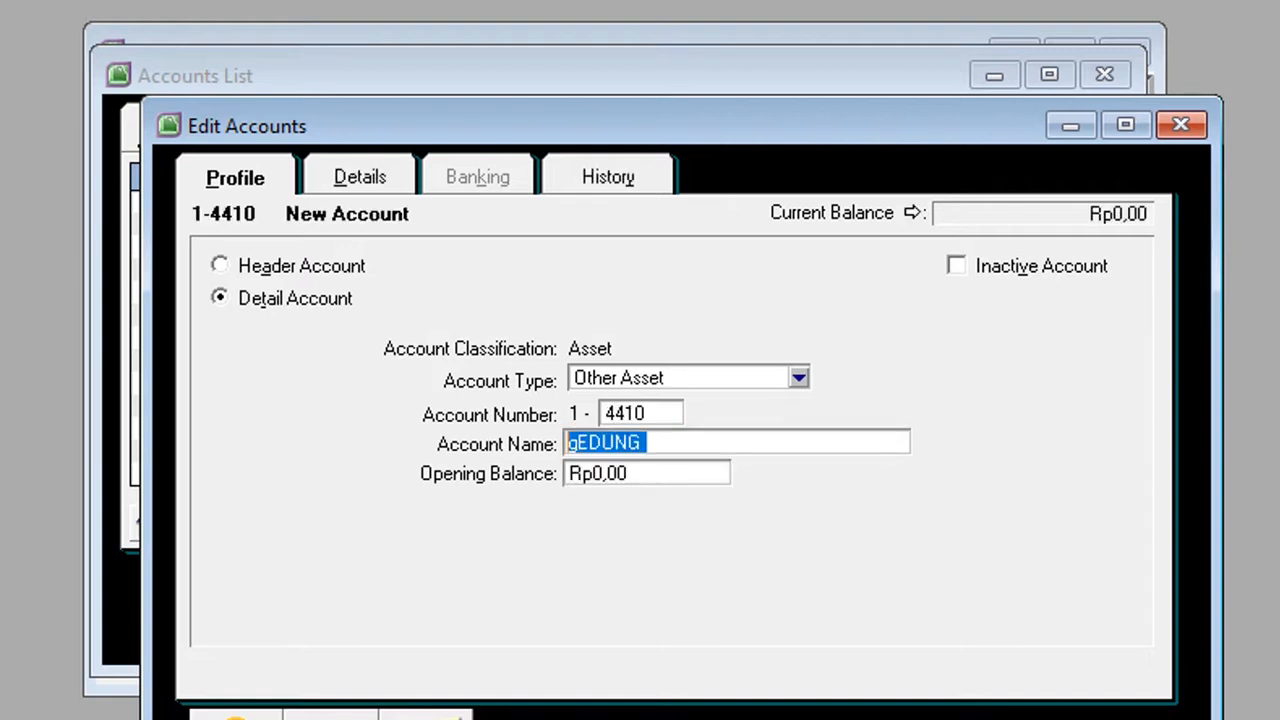
type("Gedung Unit ")
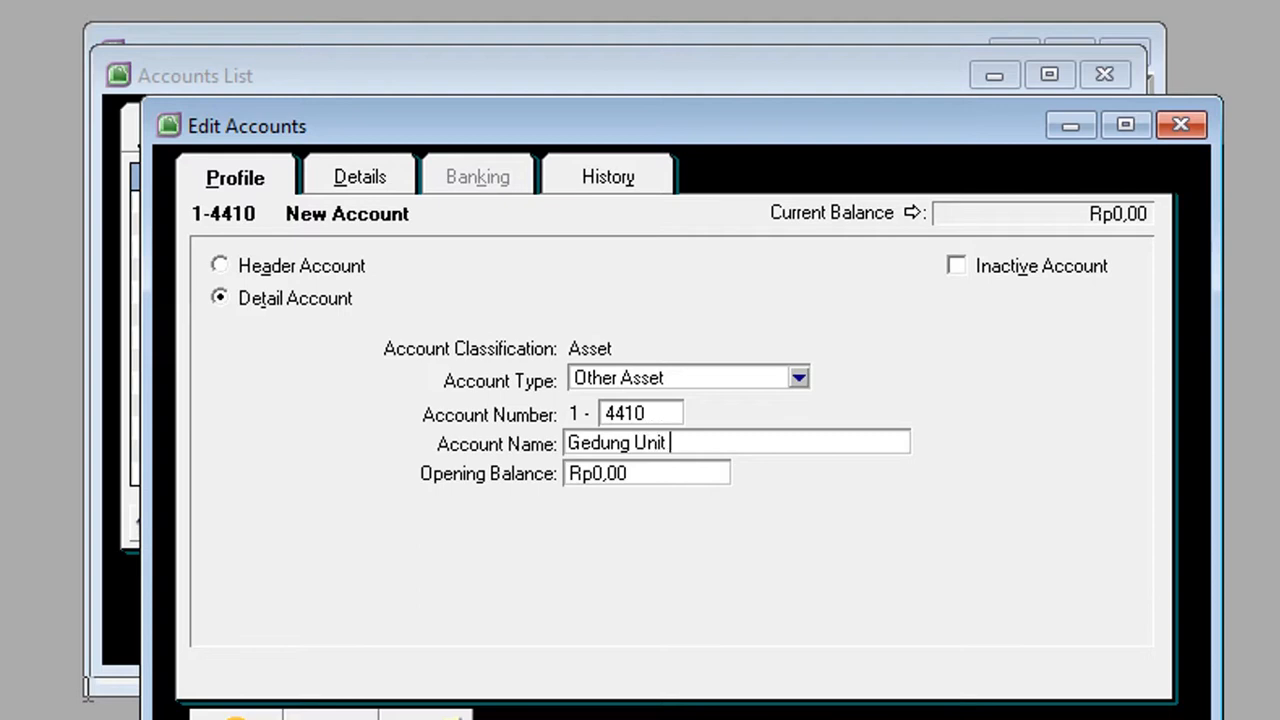
type("1")
key("alt+n")
- Look up the last asset entry in the exercise document, add detail account 1-4415 named Akm. Peny. Gedung, and return to the accounts list
key("alt+Tab")
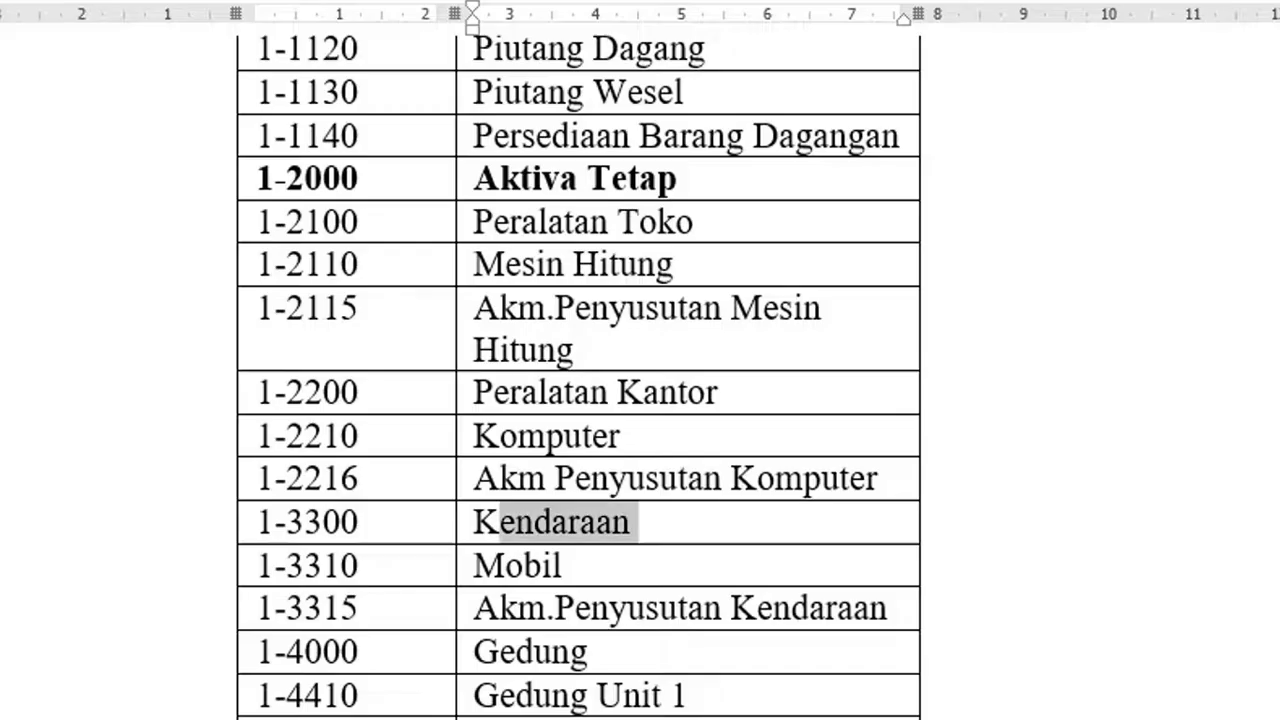
key("alt+Tab")
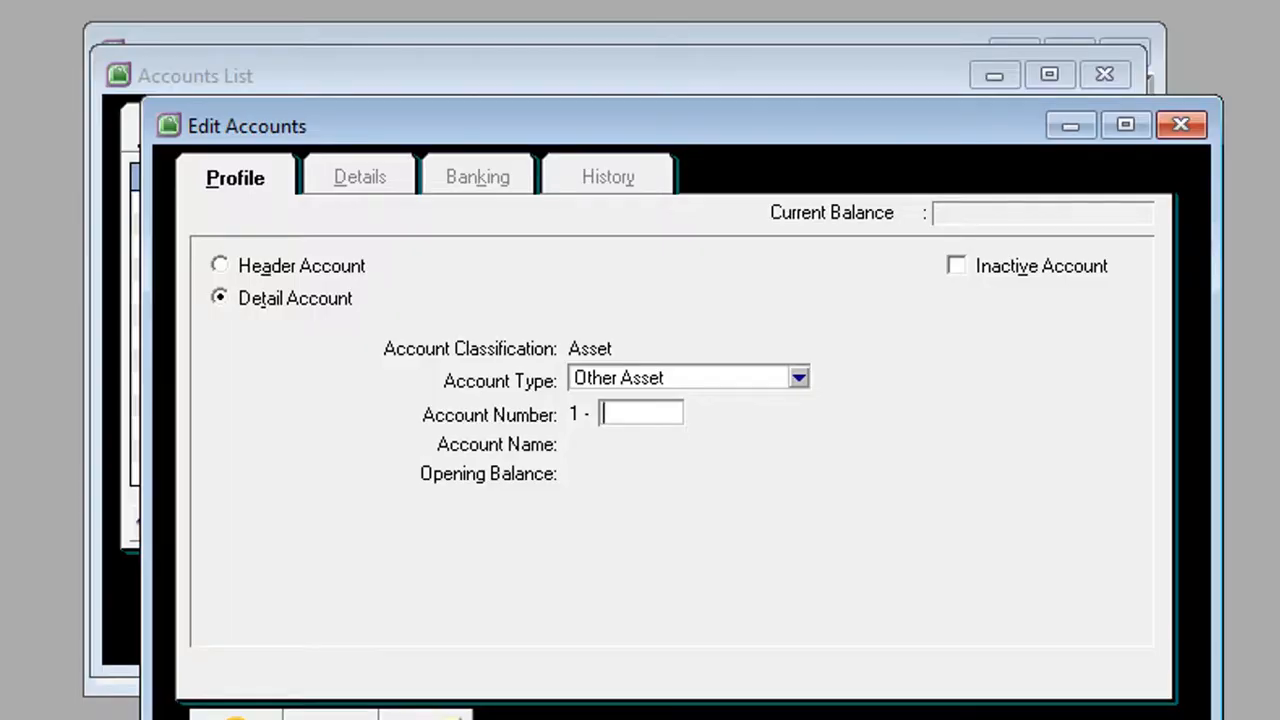
key("alt+Tab")
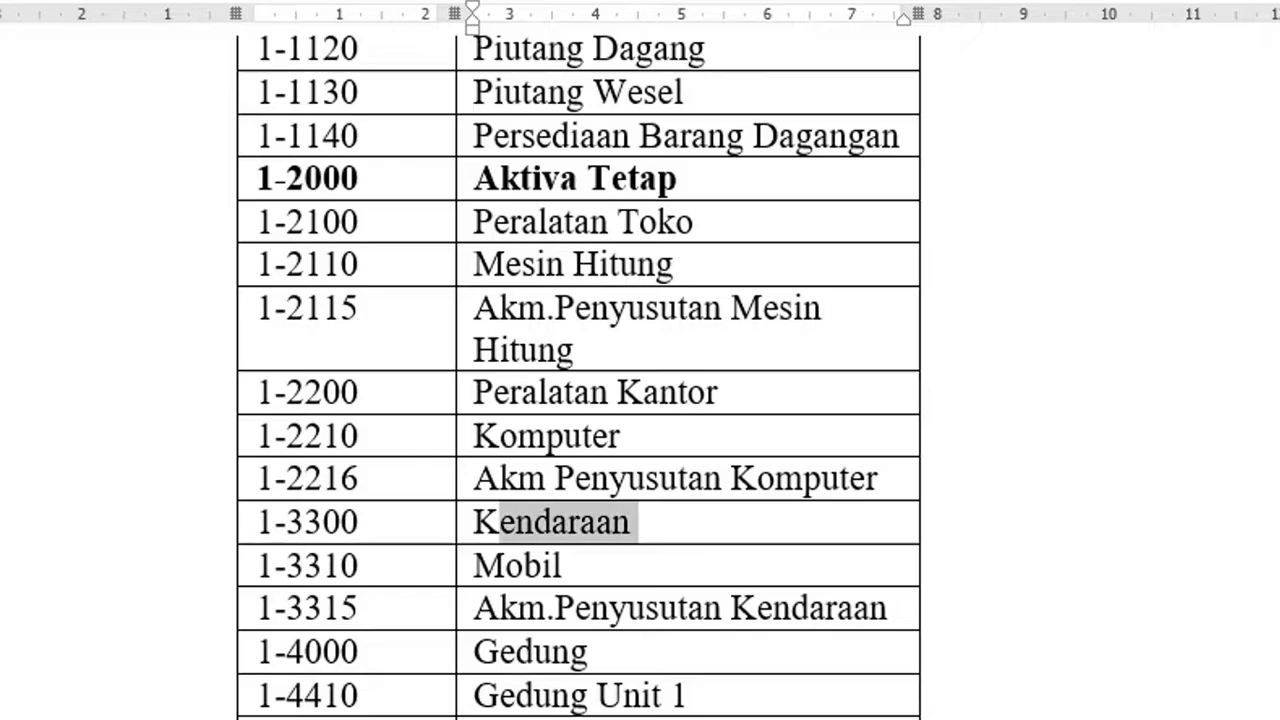
left_click_drag(608, 718, 810, 718)
key("alt+Tab")
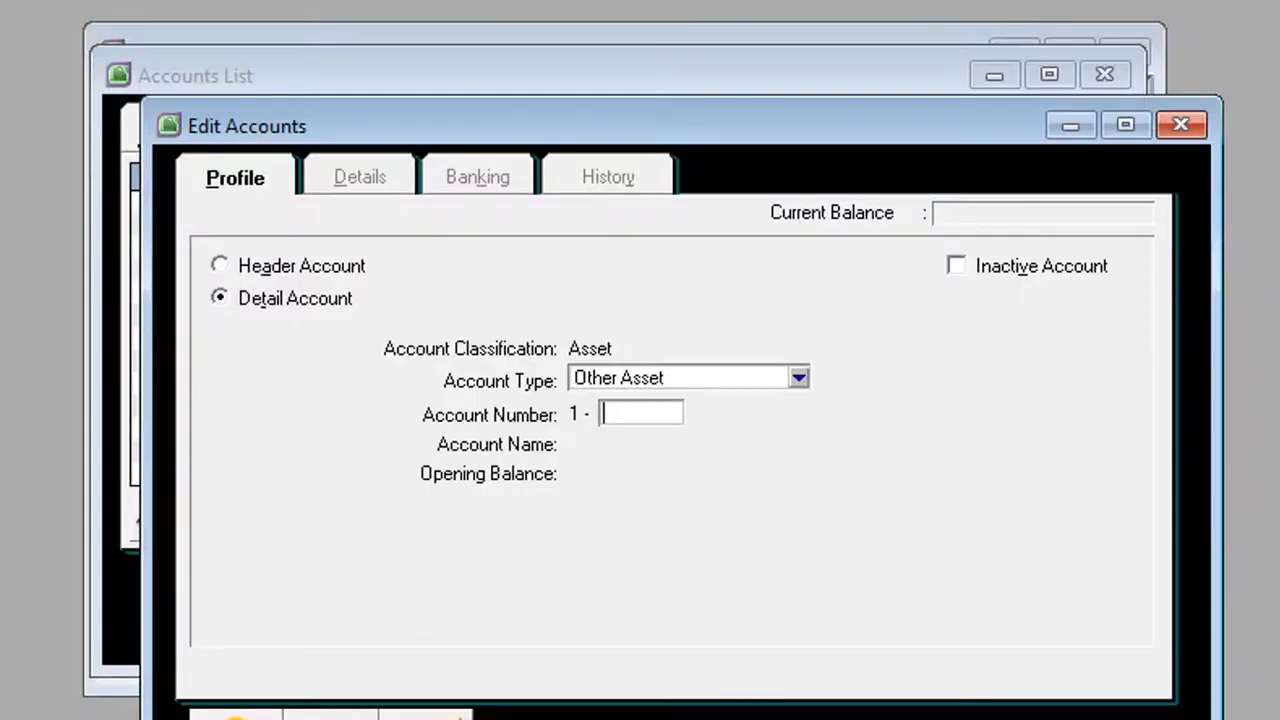
type("4415")
key("Tab")
type("Ak. P")
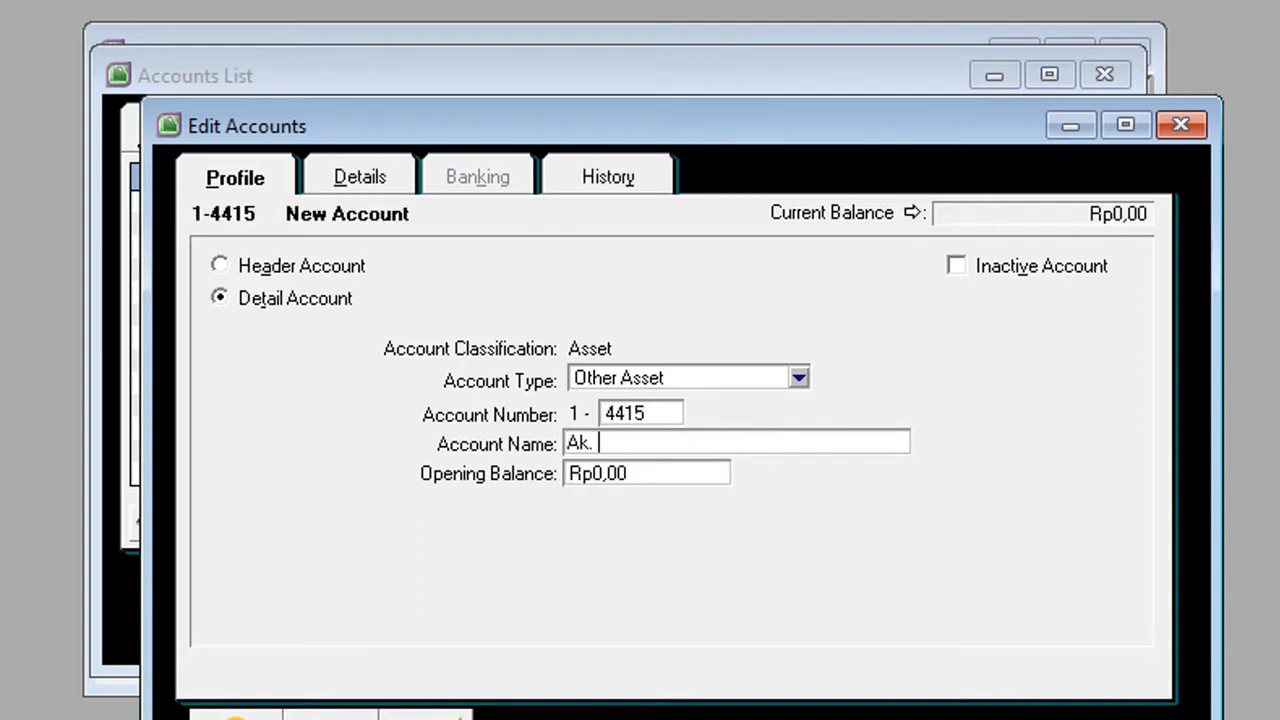
key("BackSpace")
key("BackSpace")
key("BackSpace")
type("m. Peny. Gedung")
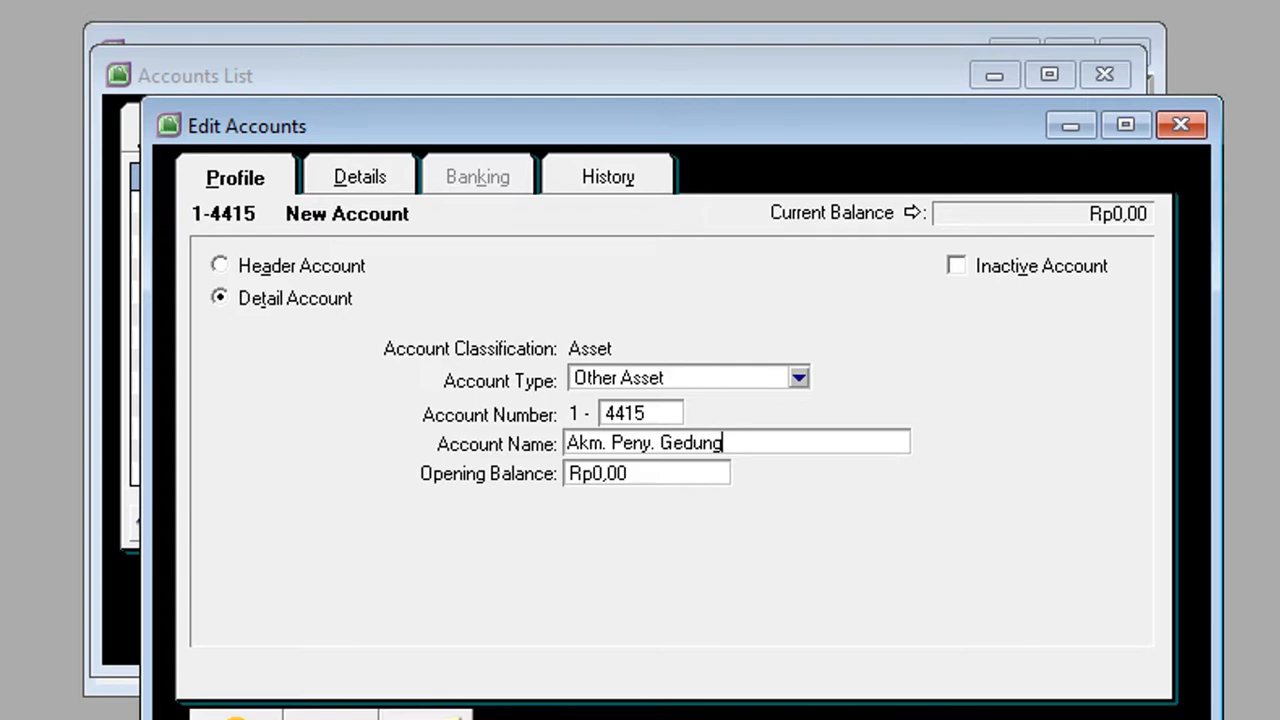
key("Return")
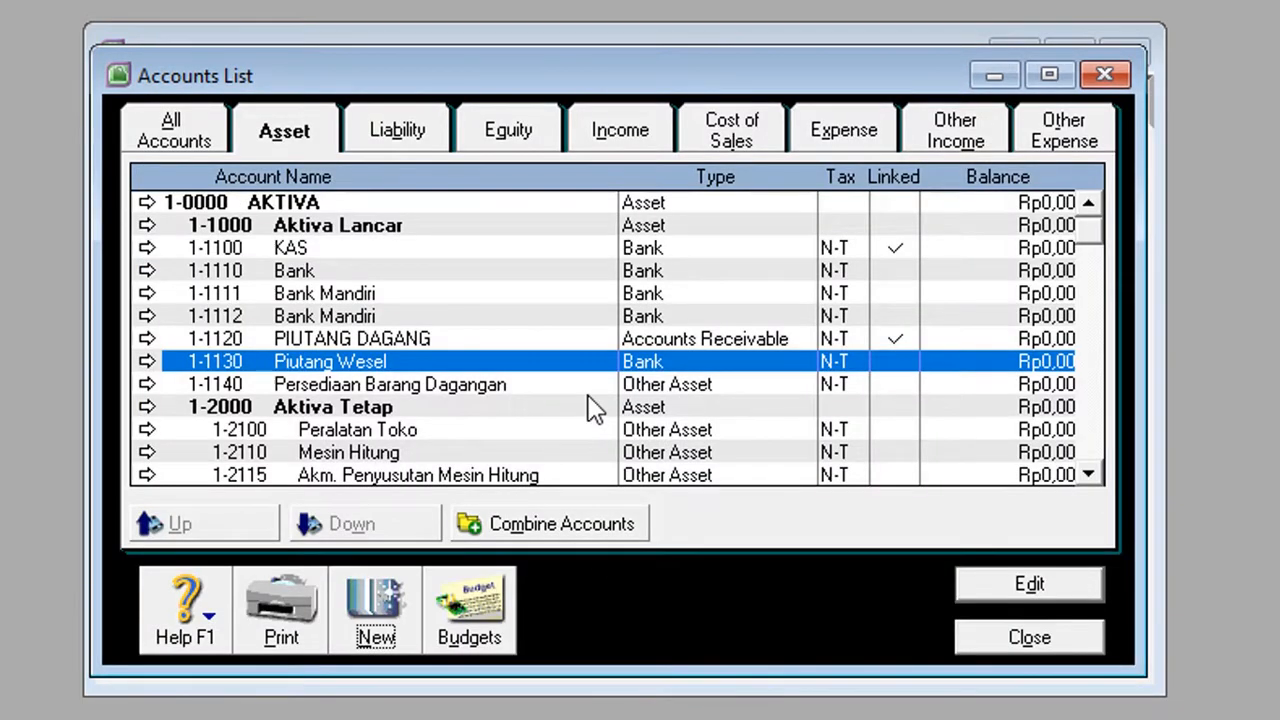
- Show the liability accounts, find their section in the exercise document, and rename header account 2-0000 to KEWAJIBAN
scroll(595, 408, "down", 4)
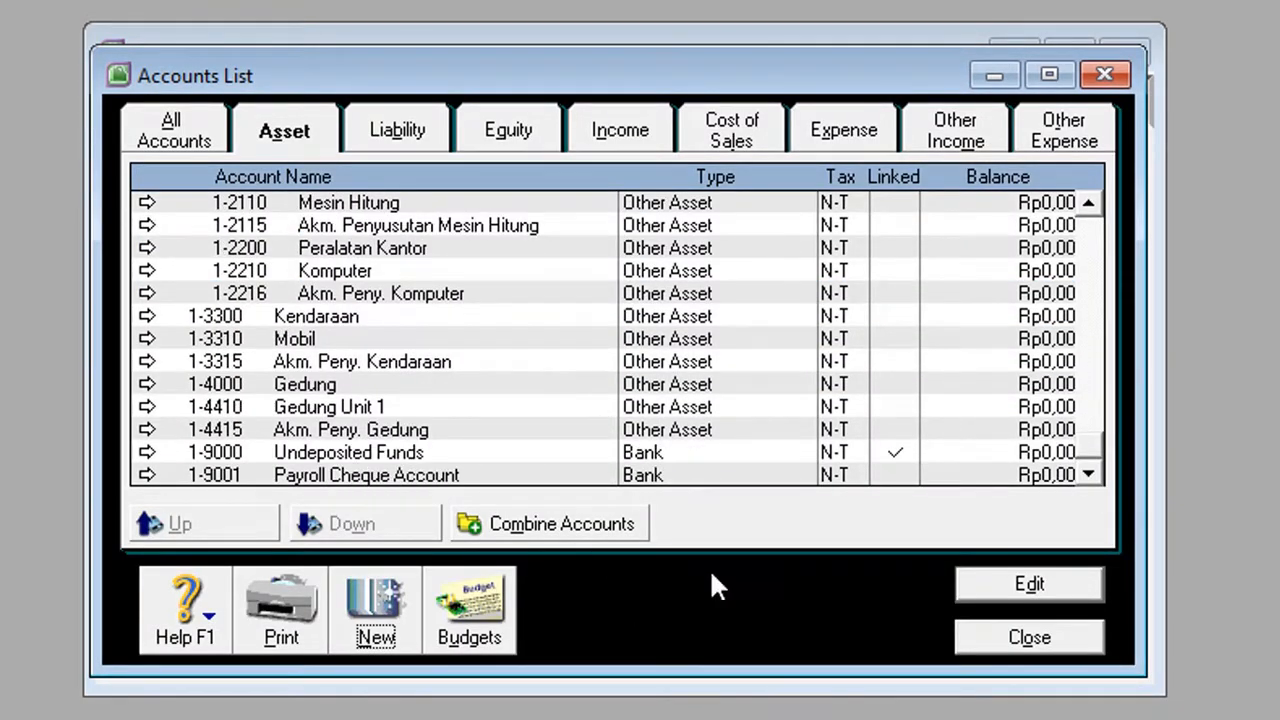
left_click(397, 130)
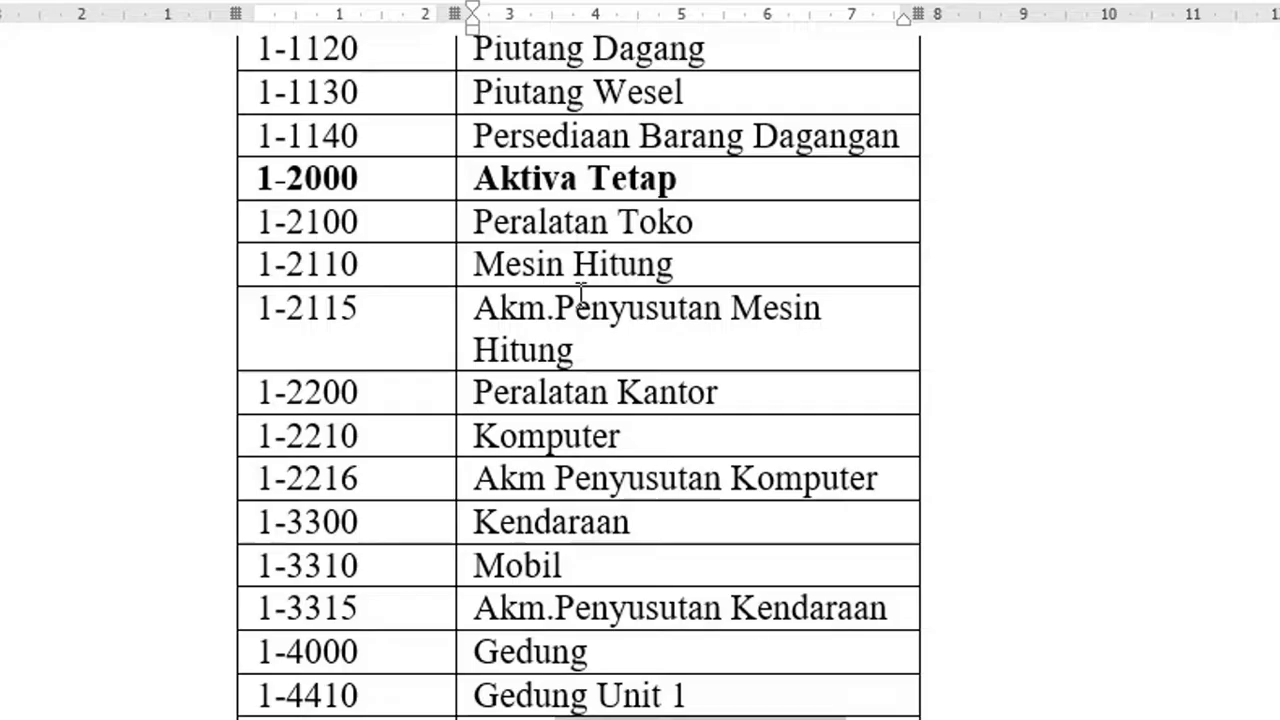
scroll(580, 286, "down", 5)
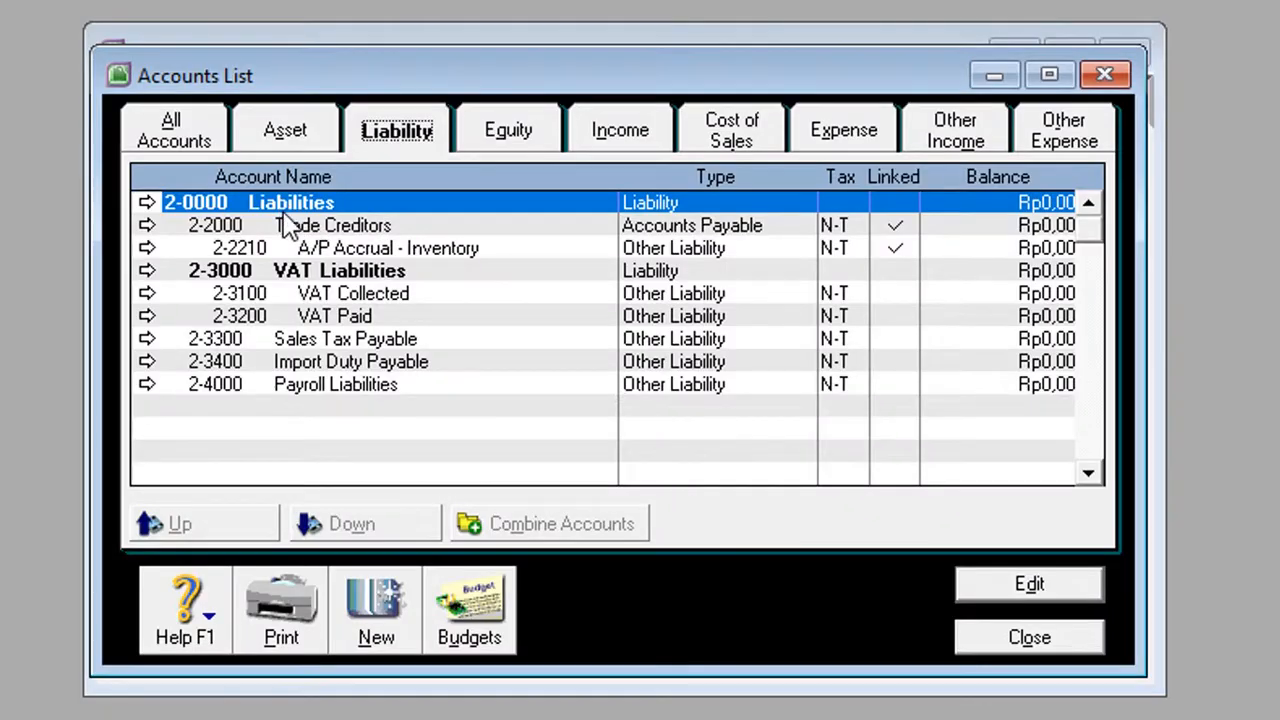
double_click(284, 212)
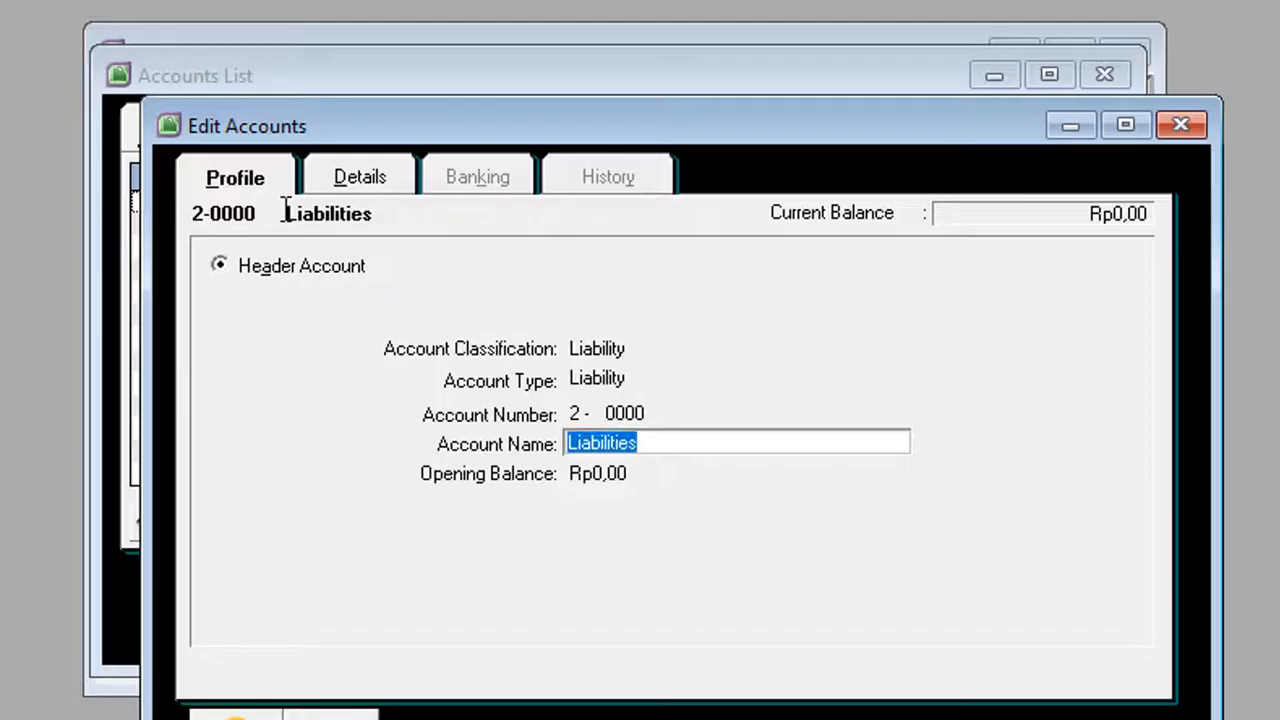
type("KEAWA")
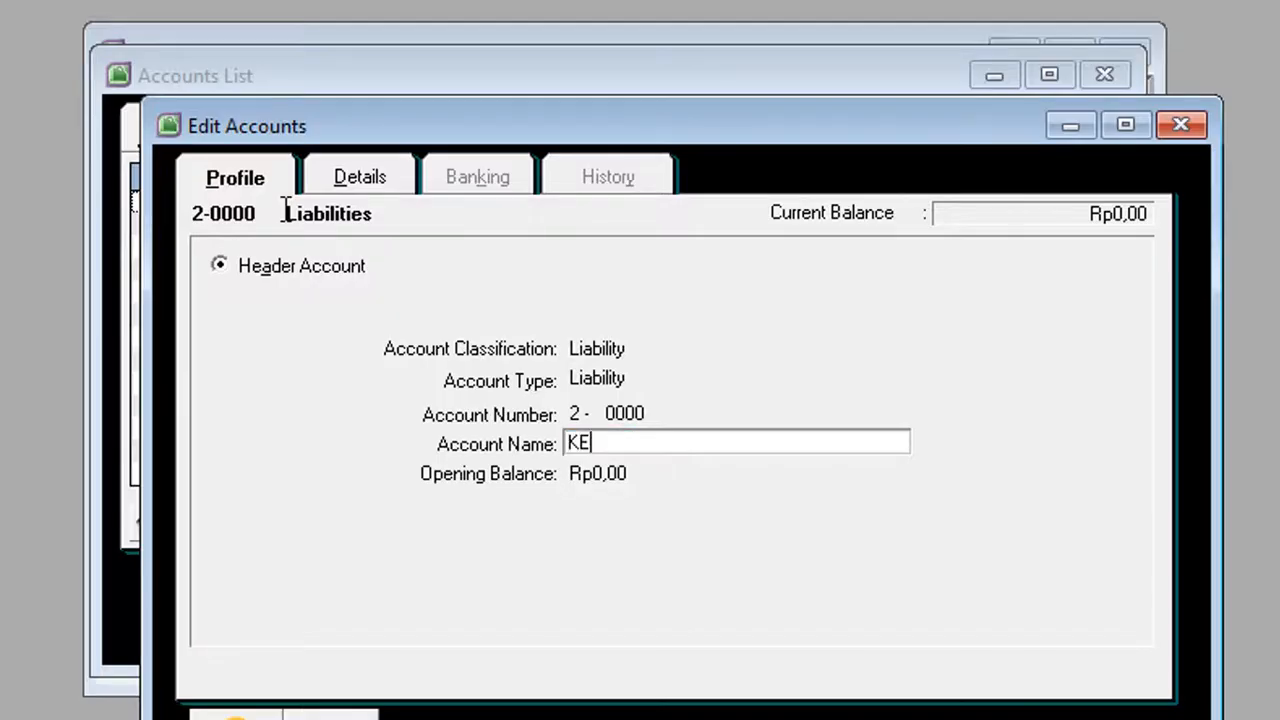
key("BackSpace")
key("BackSpace")
key("BackSpace")
type("WAJI")
type("BAM")
key("BackSpace")
type("N")
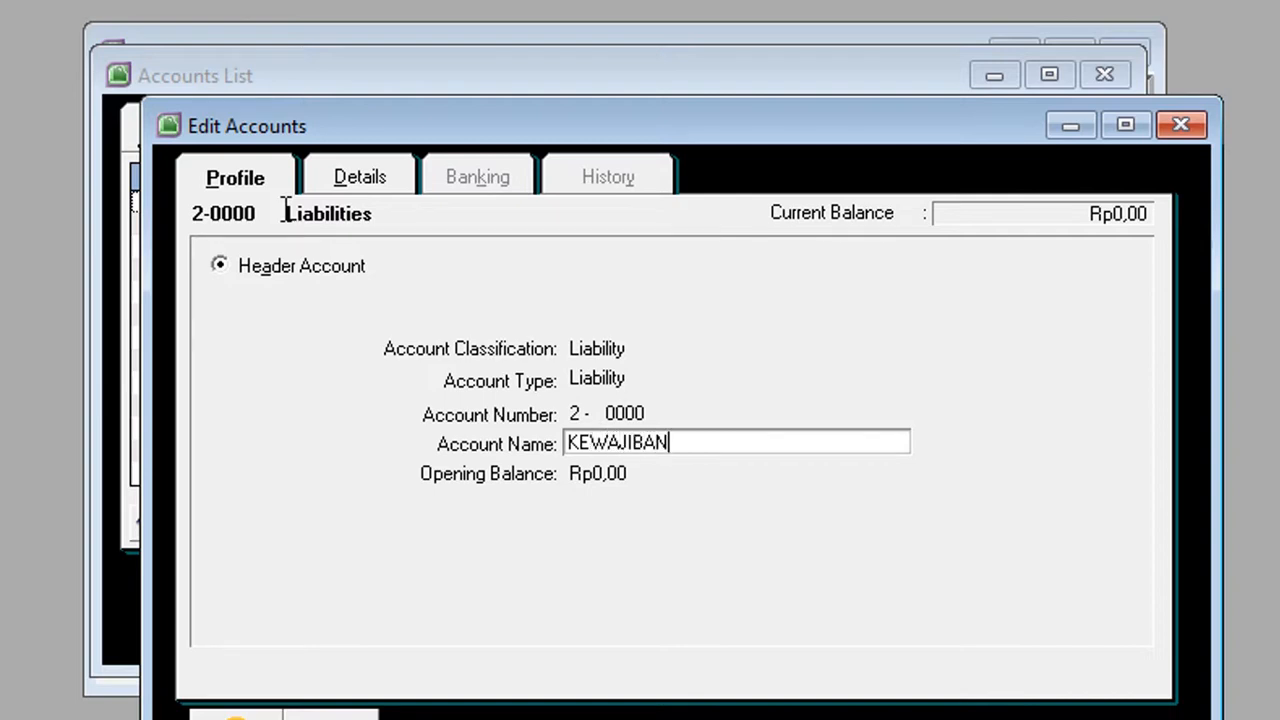
key("Return")
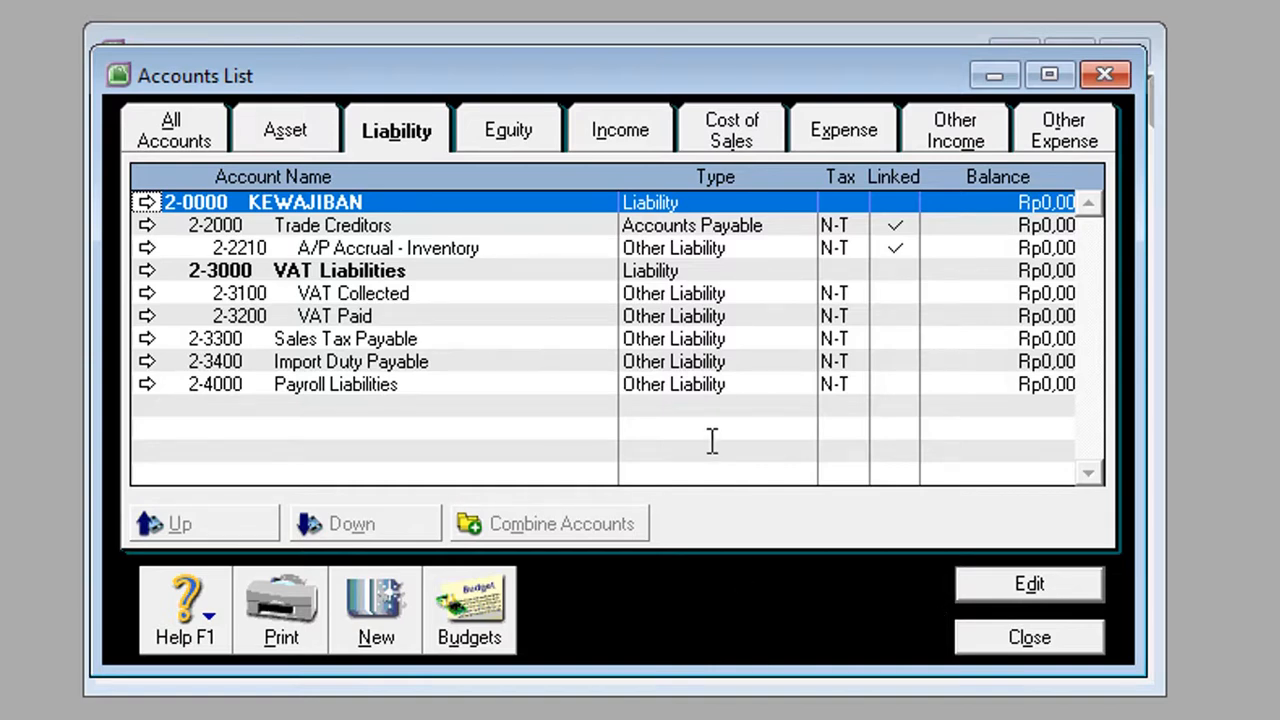
- Check the exercise document and change the Trade Creditors account to number 2-1100 with the name Hutang Dagang
double_click(342, 230)
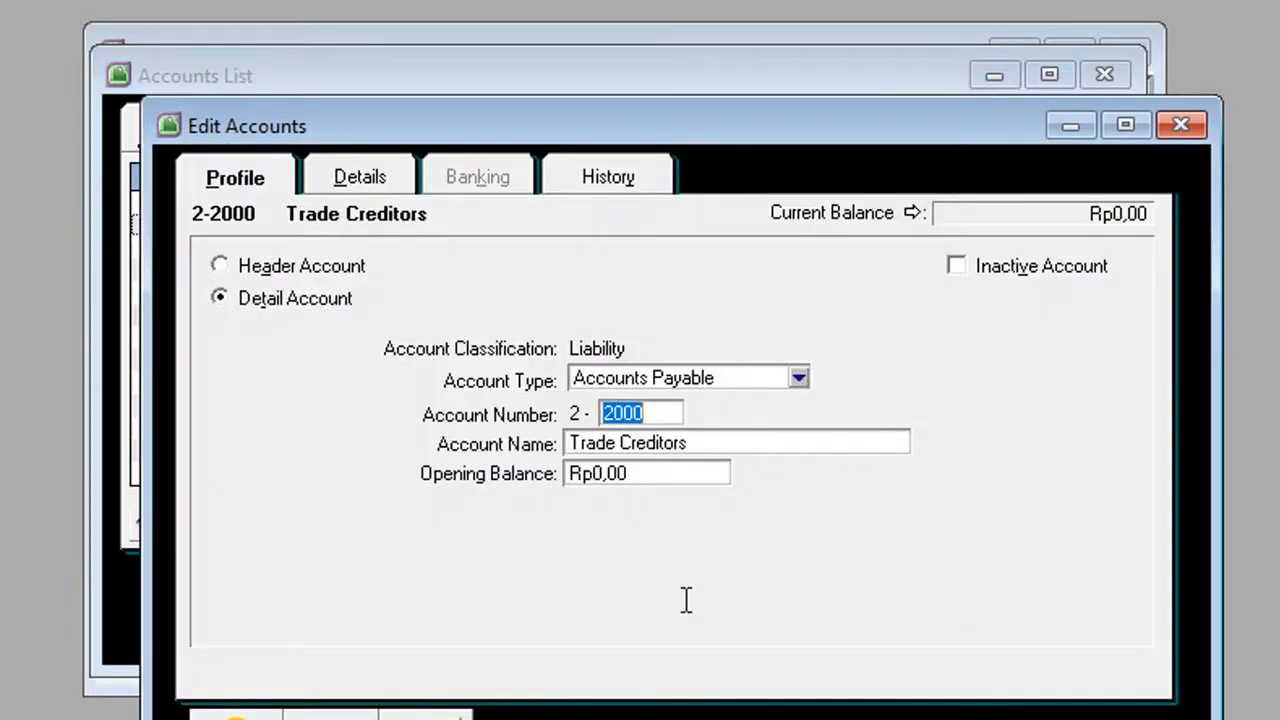
key("alt+Tab")
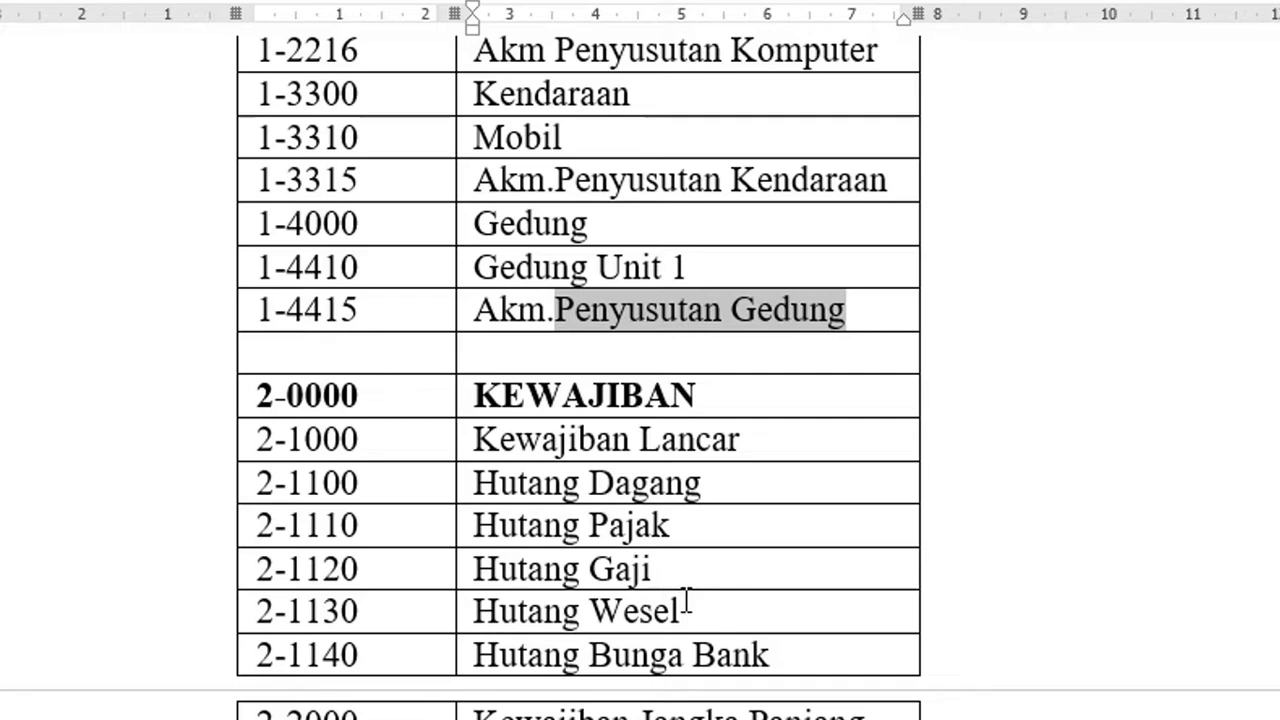
key("alt+Tab")
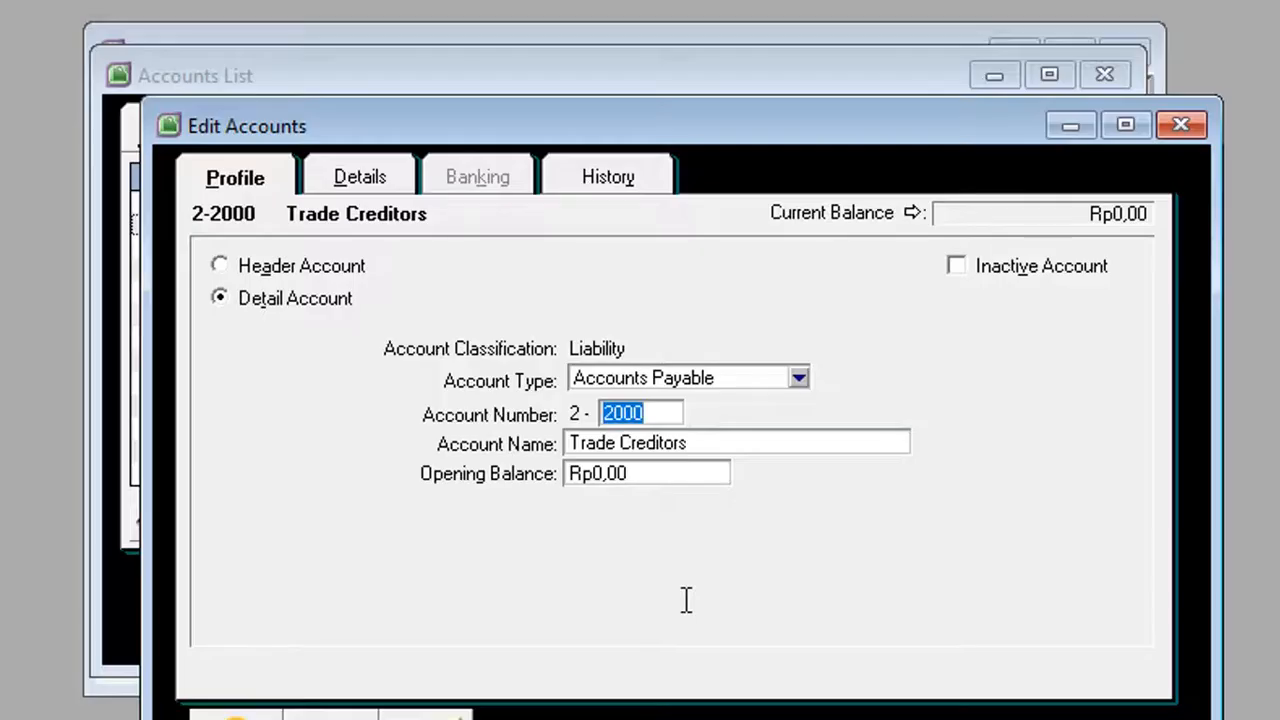
type("1100")
key("Tab")
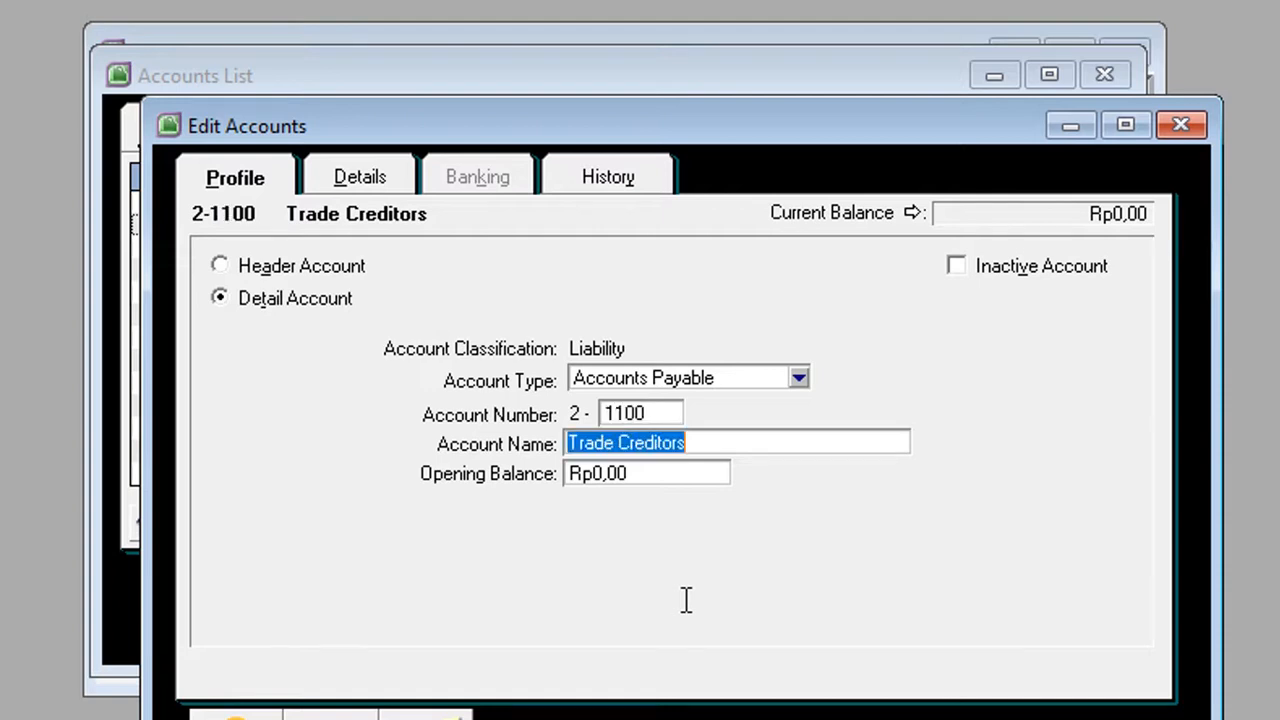
type("Hutang")
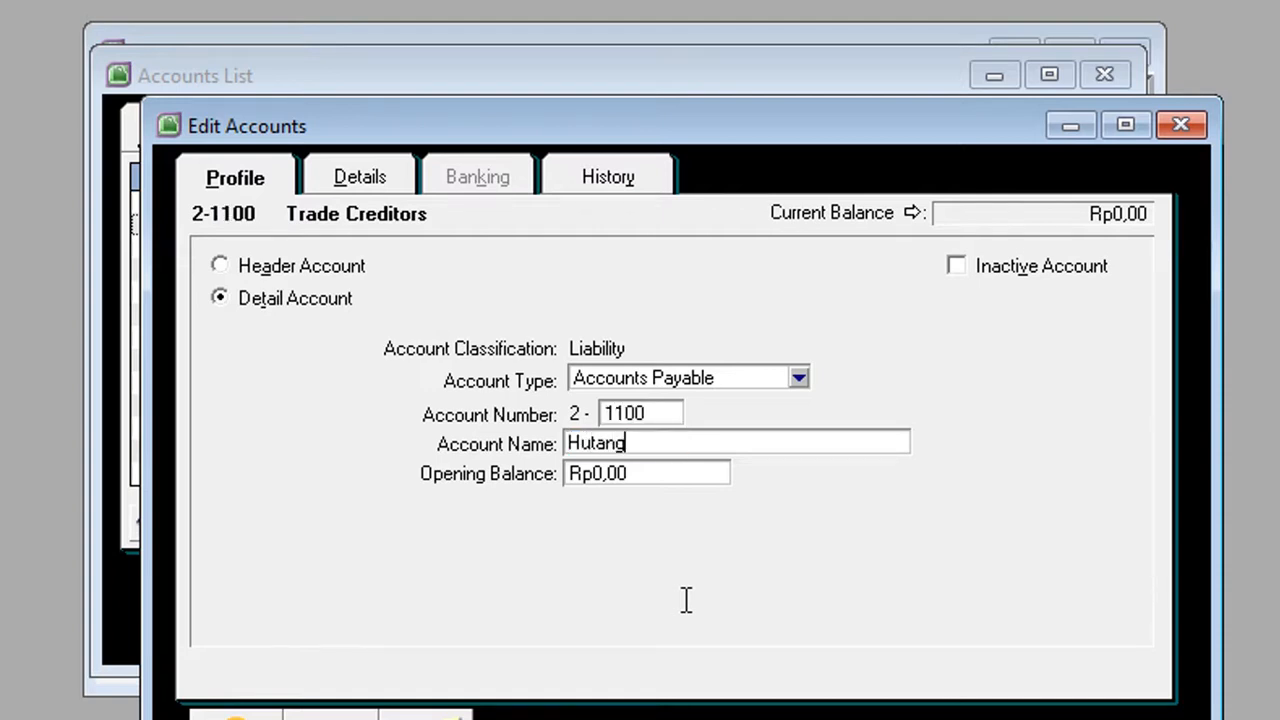
type(" da")
key("BackSpace")
key("BackSpace")
type("Dagang")
key("Return")
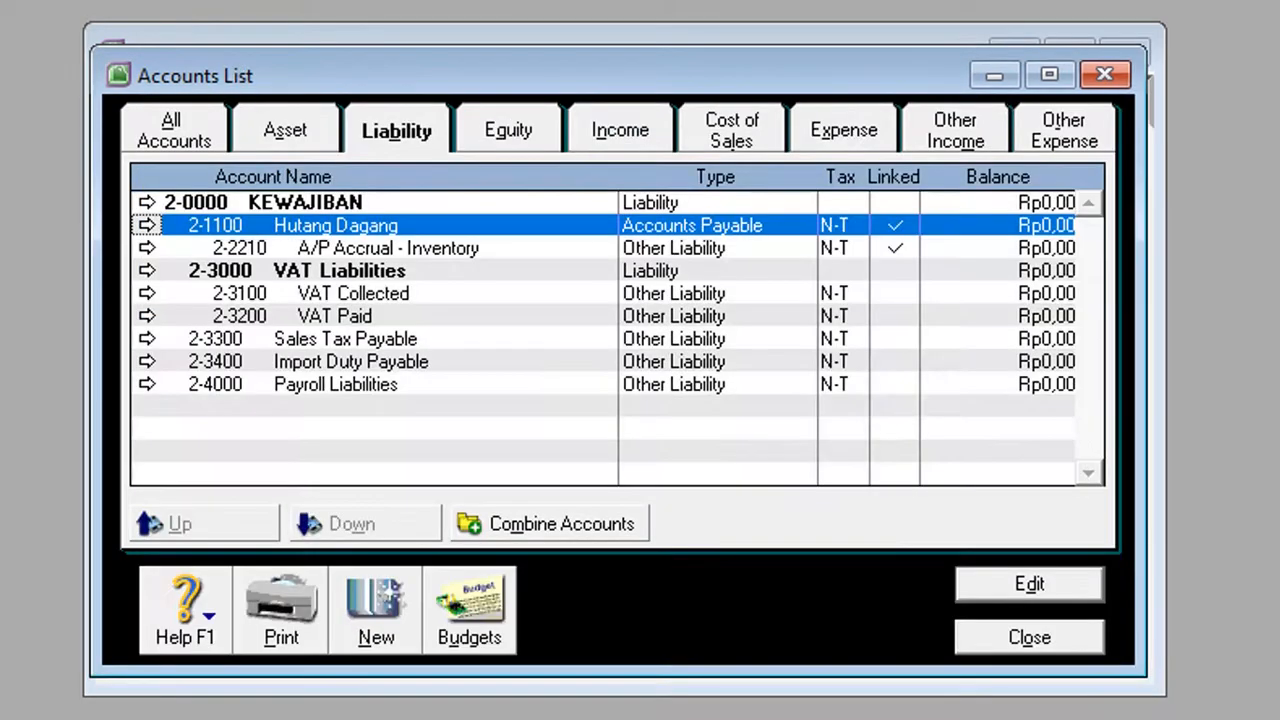
- Renumber the A/P Accrual - Inventory liability account to 2-9000
left_click(485, 251)
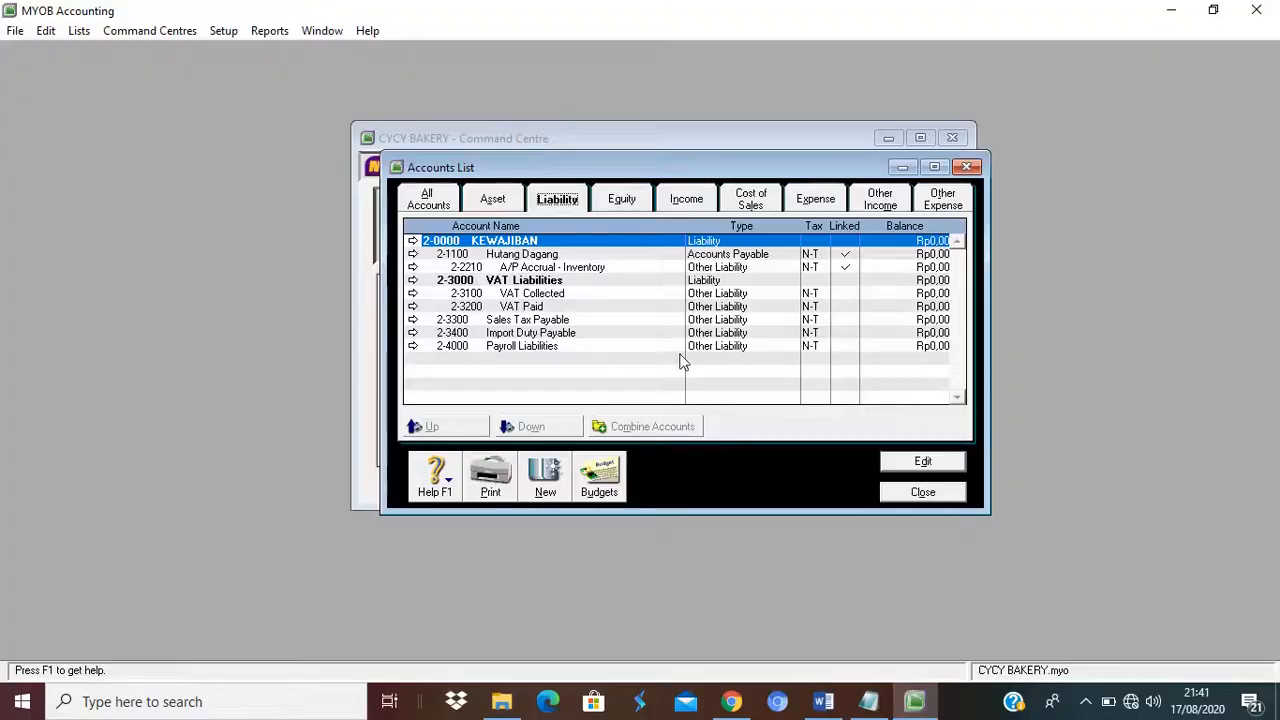
double_click(566, 268)
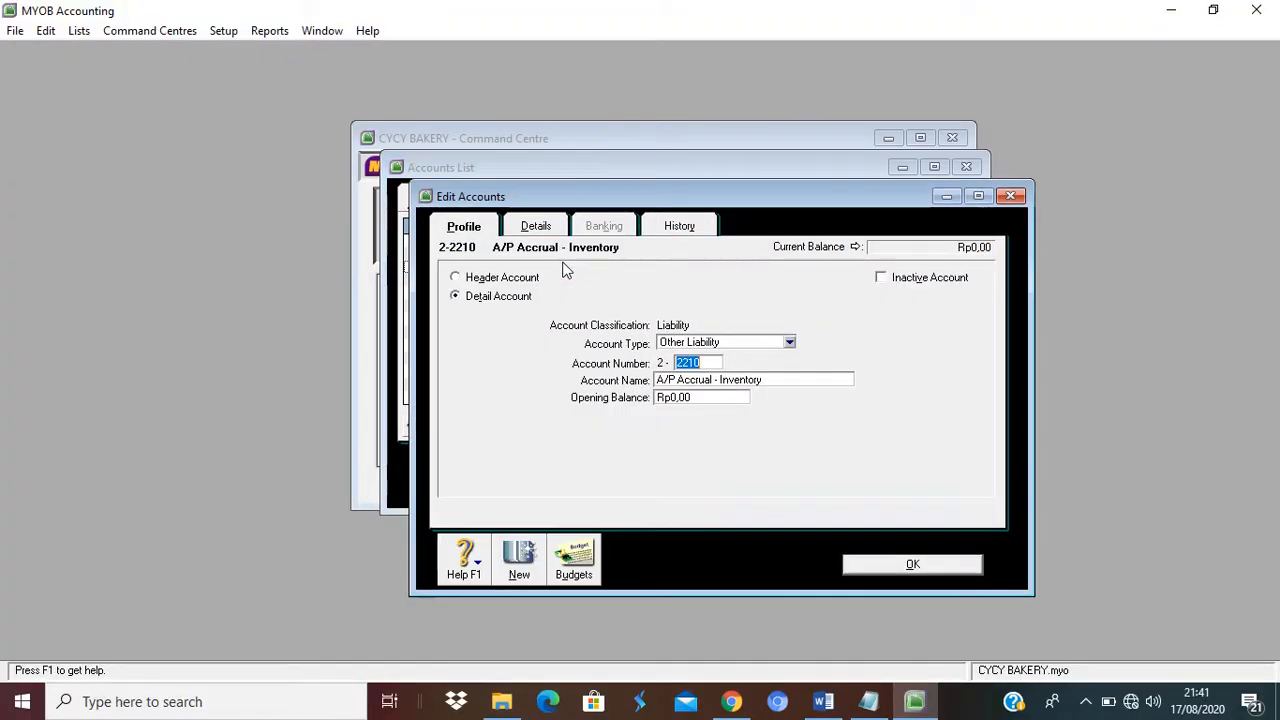
type("9000")
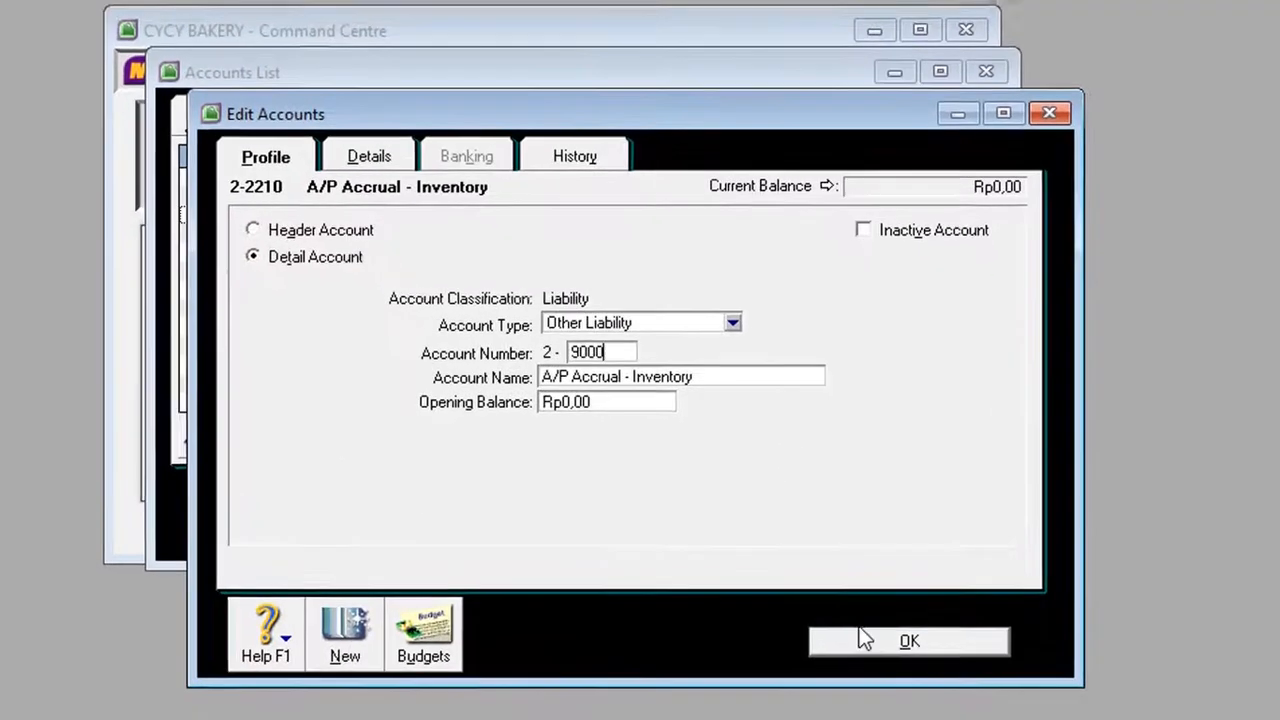
left_click(875, 622)
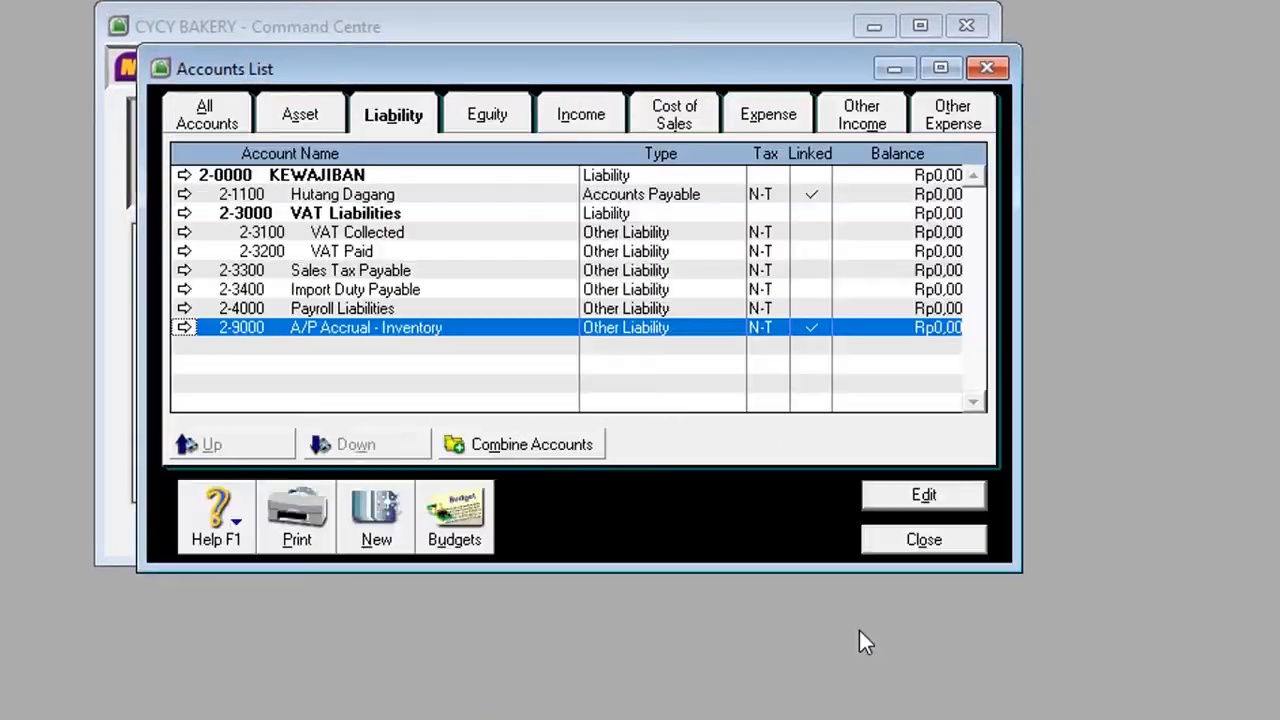
- Renumber the Sales Tax Payable account to 2-9001 and the Import Duty Payable account to 2-9003
double_click(325, 271)
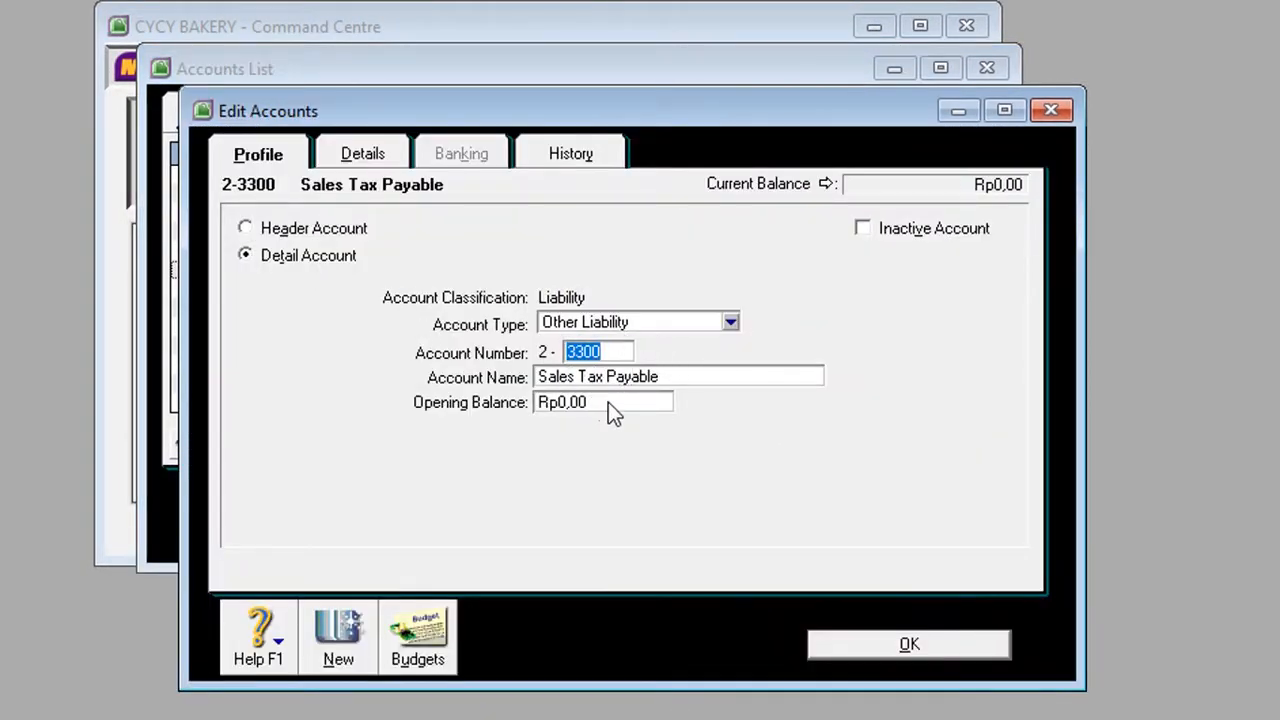
type("9001")
left_click(907, 644)
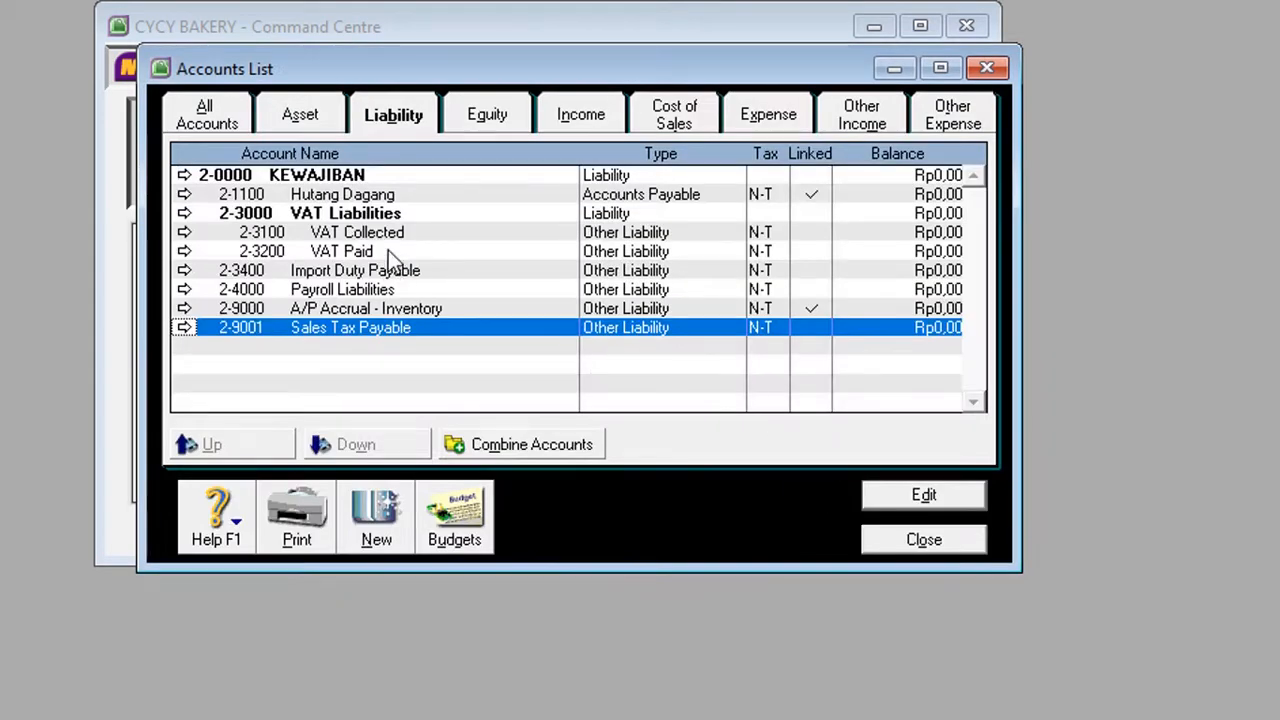
double_click(355, 271)
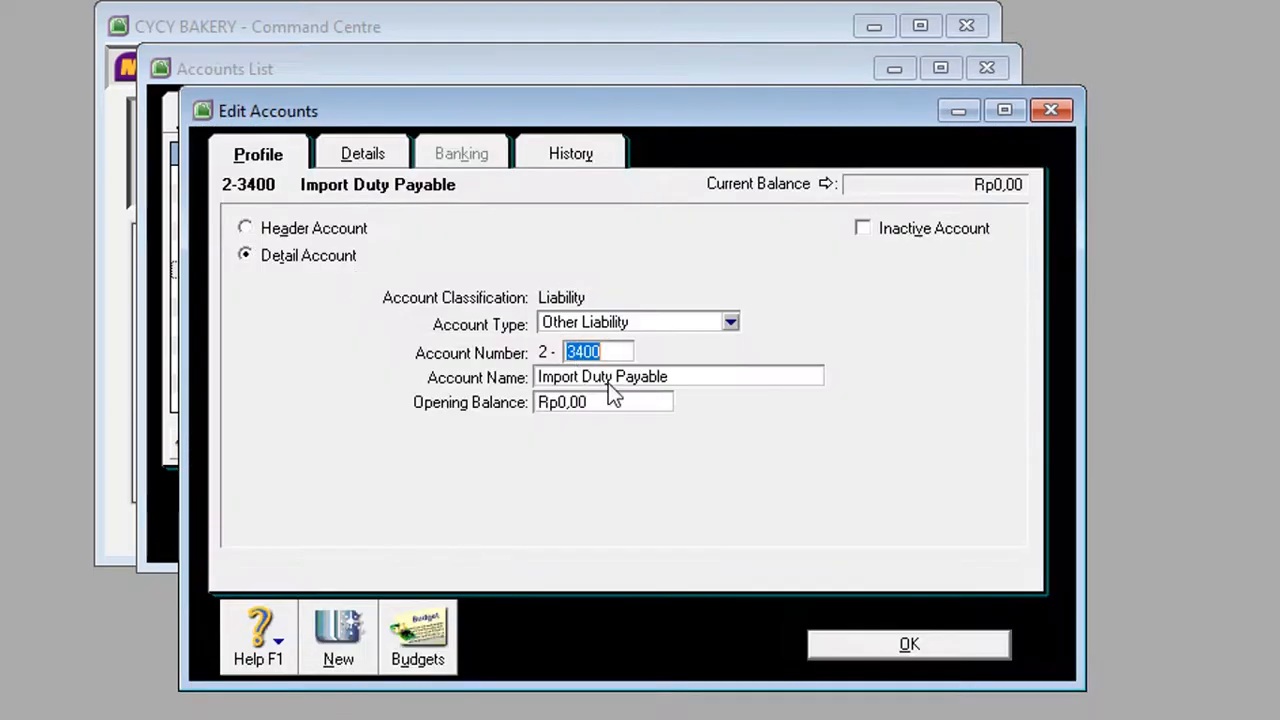
type("9003")
left_click(910, 645)
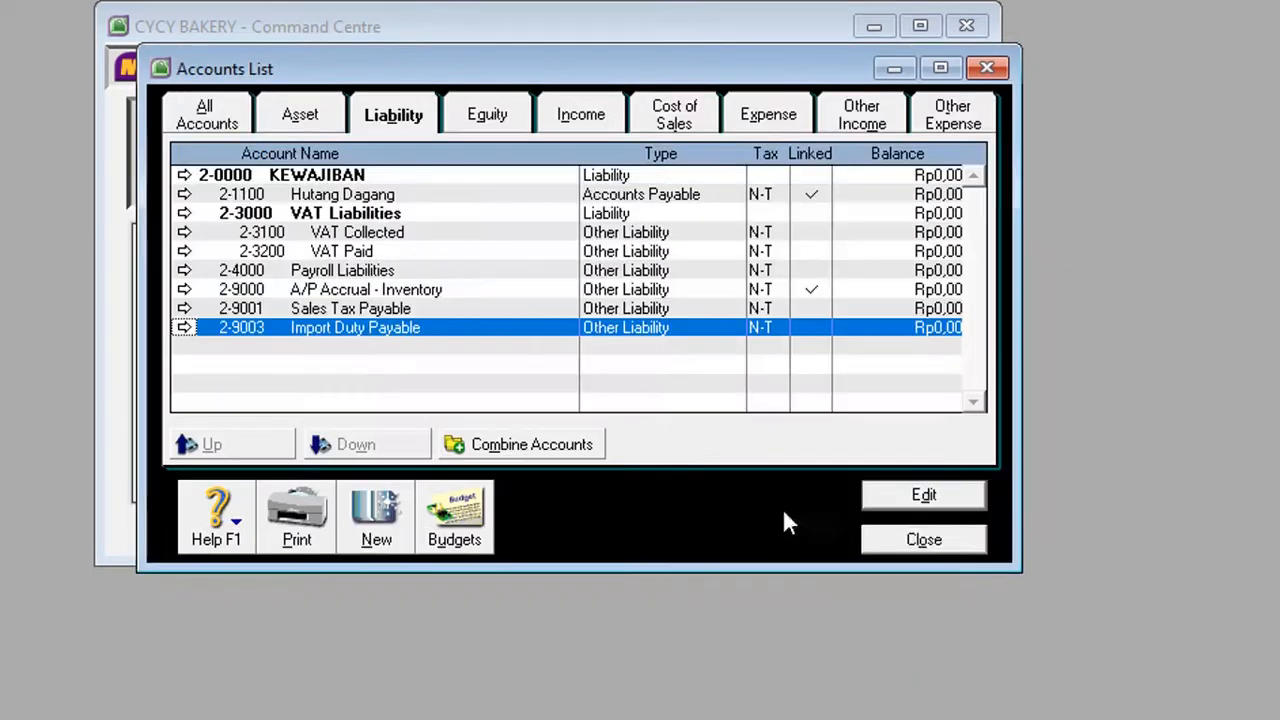
- Renumber the Payroll Liabilities account to 2-9004
double_click(341, 270)
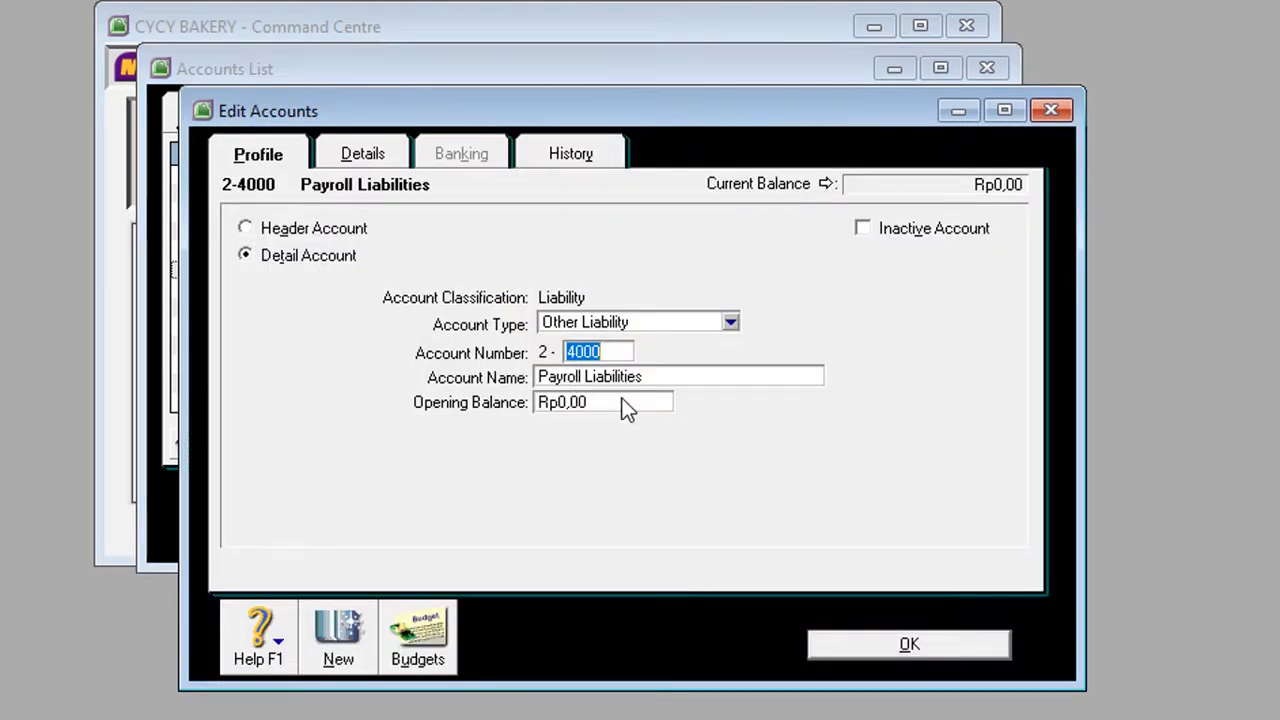
type("9000")
key("BackSpace")
type("4")
left_click(832, 645)
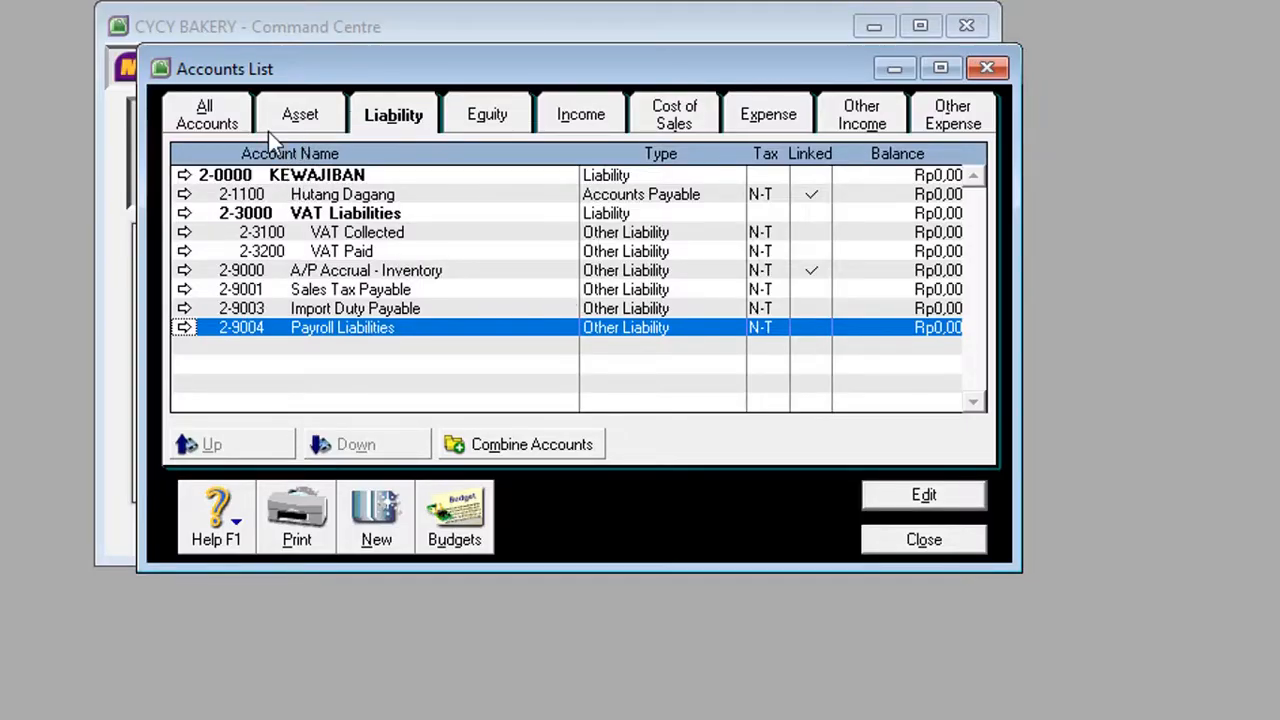
- Add detail account 2-1000 named Kewajiban Lancar as an Other Liability
left_click(376, 515)
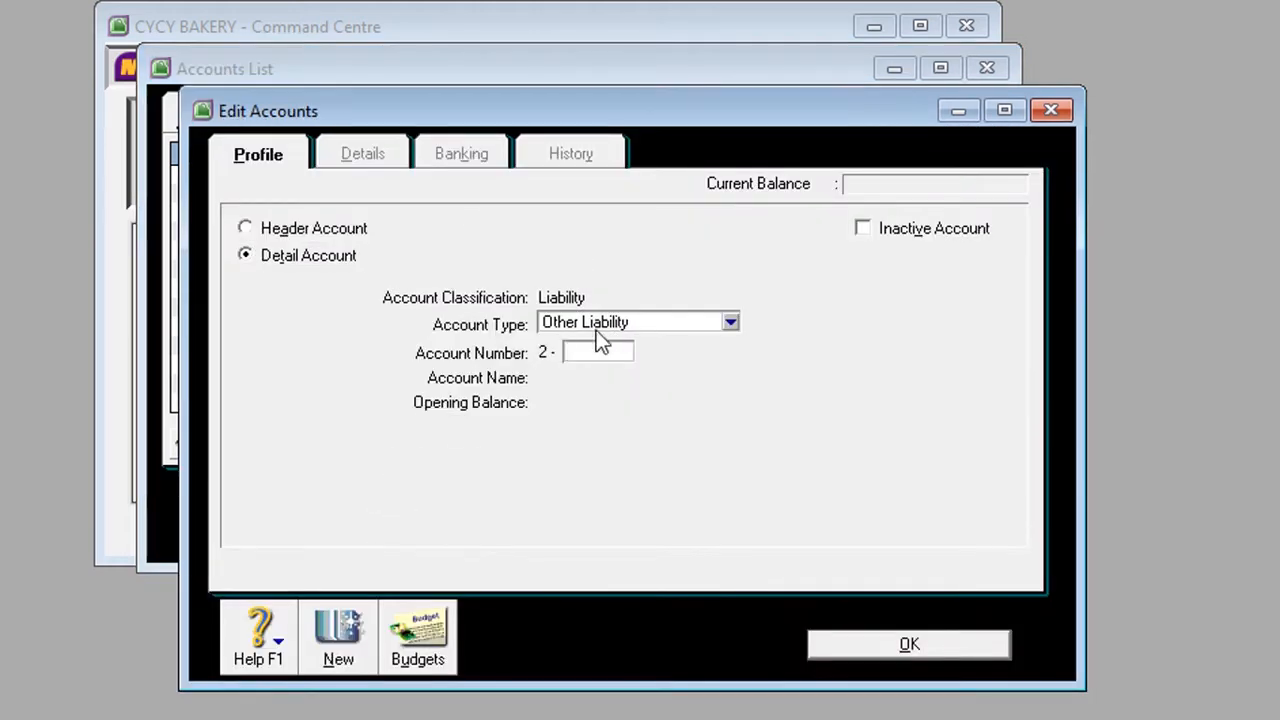
type("1000")
key("Tab")
type("Kewajiban Lan")
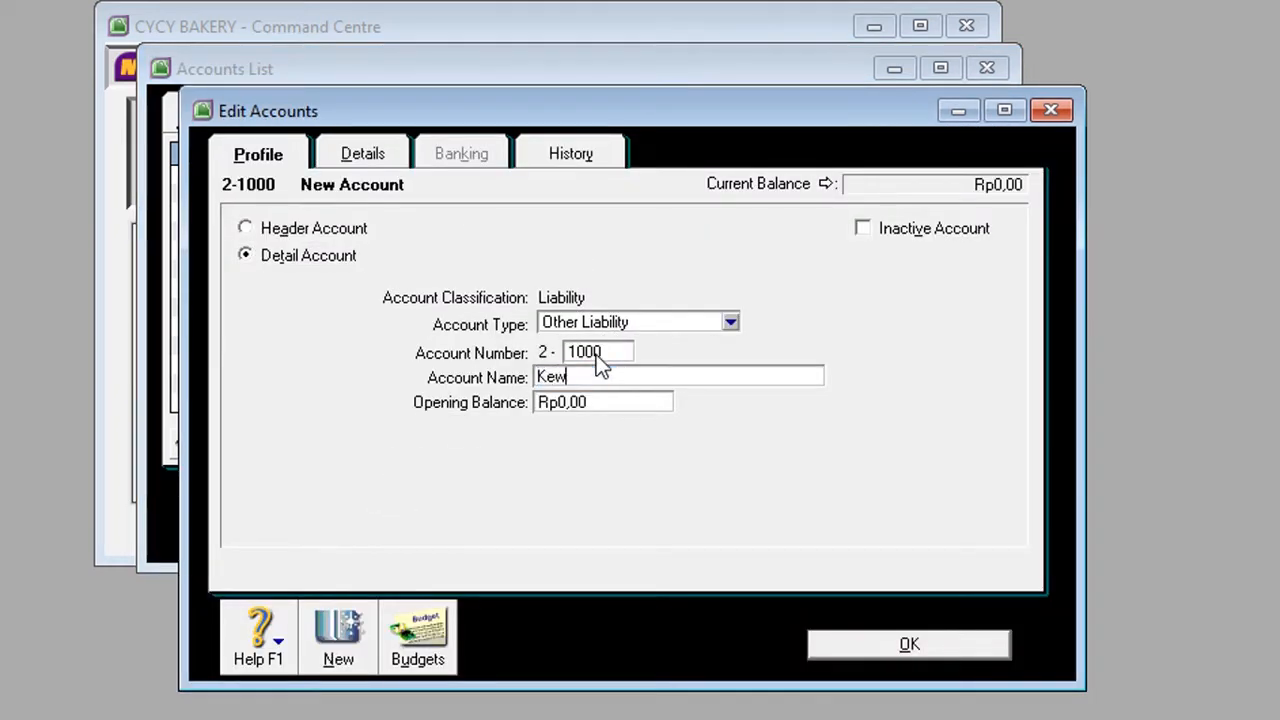
type("car")
left_click(339, 655)
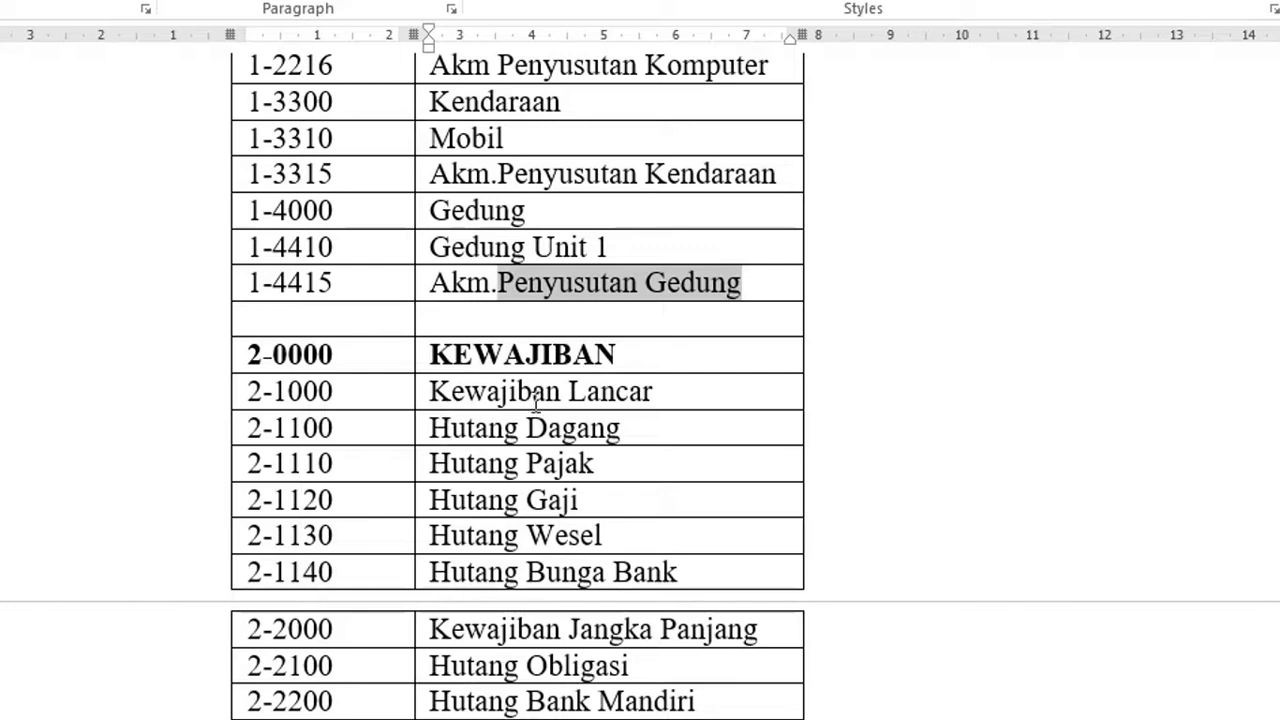
- Look up the entry after Hutang Dagang in the exercise document and add detail account 2-1110 named Hutnag Pajak as an Other Liability
left_click(625, 432)
triple_click(618, 464)
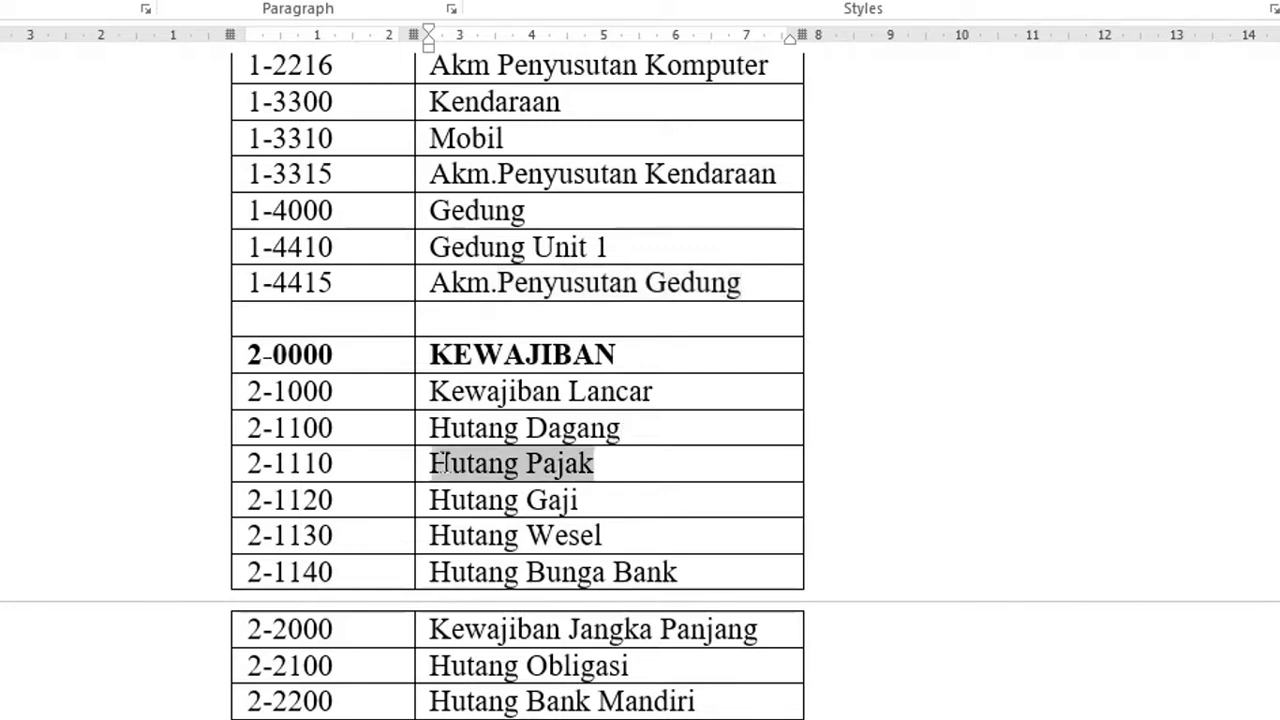
key("alt+Tab")
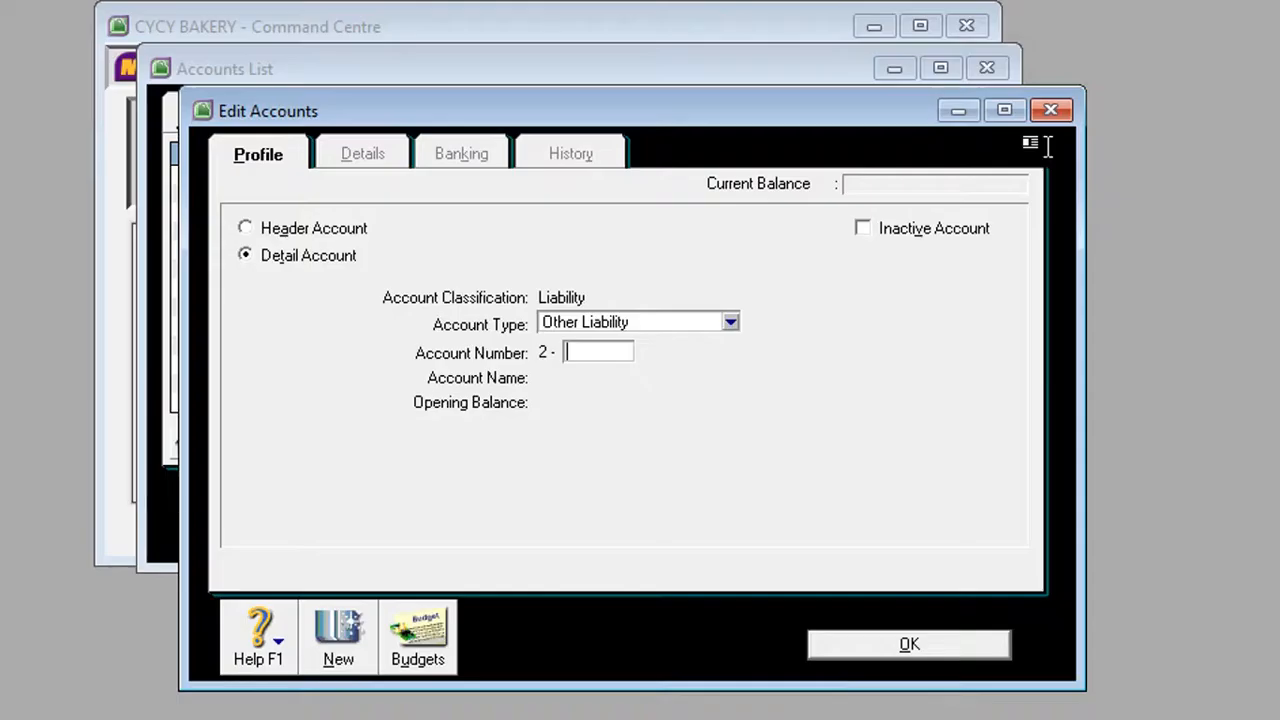
type("1110")
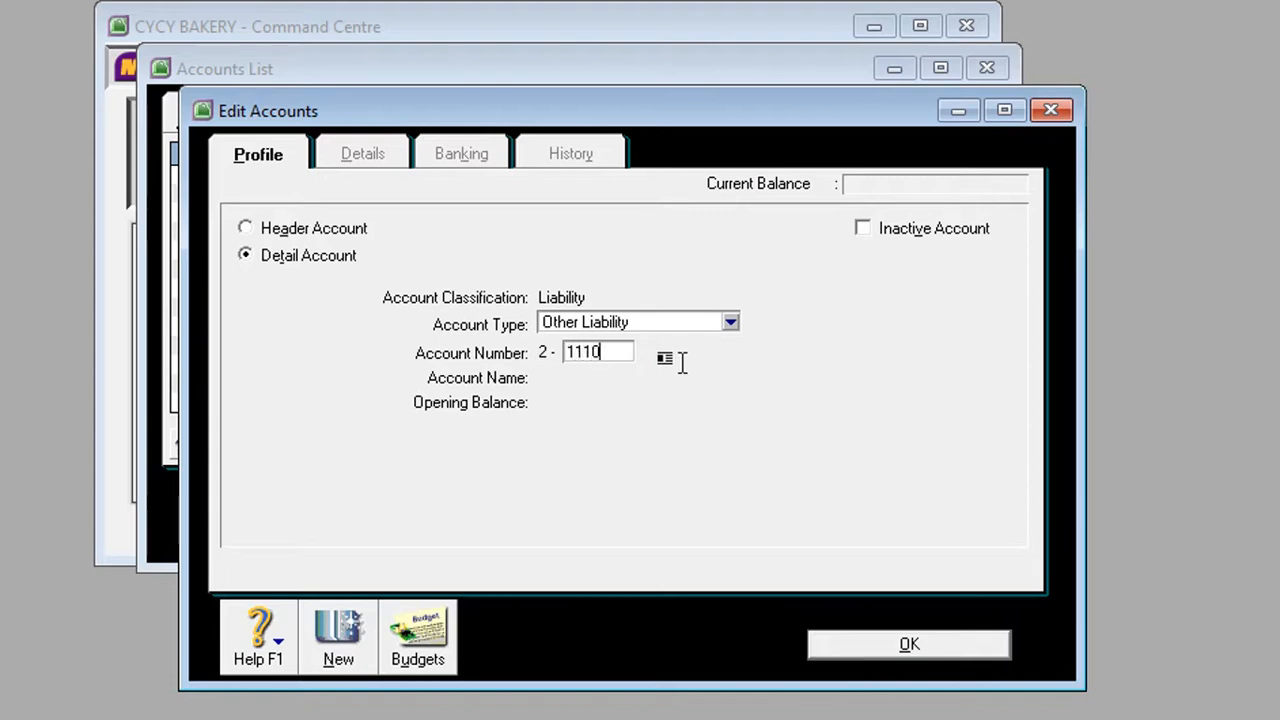
key("Tab")
type("Hutnag ")
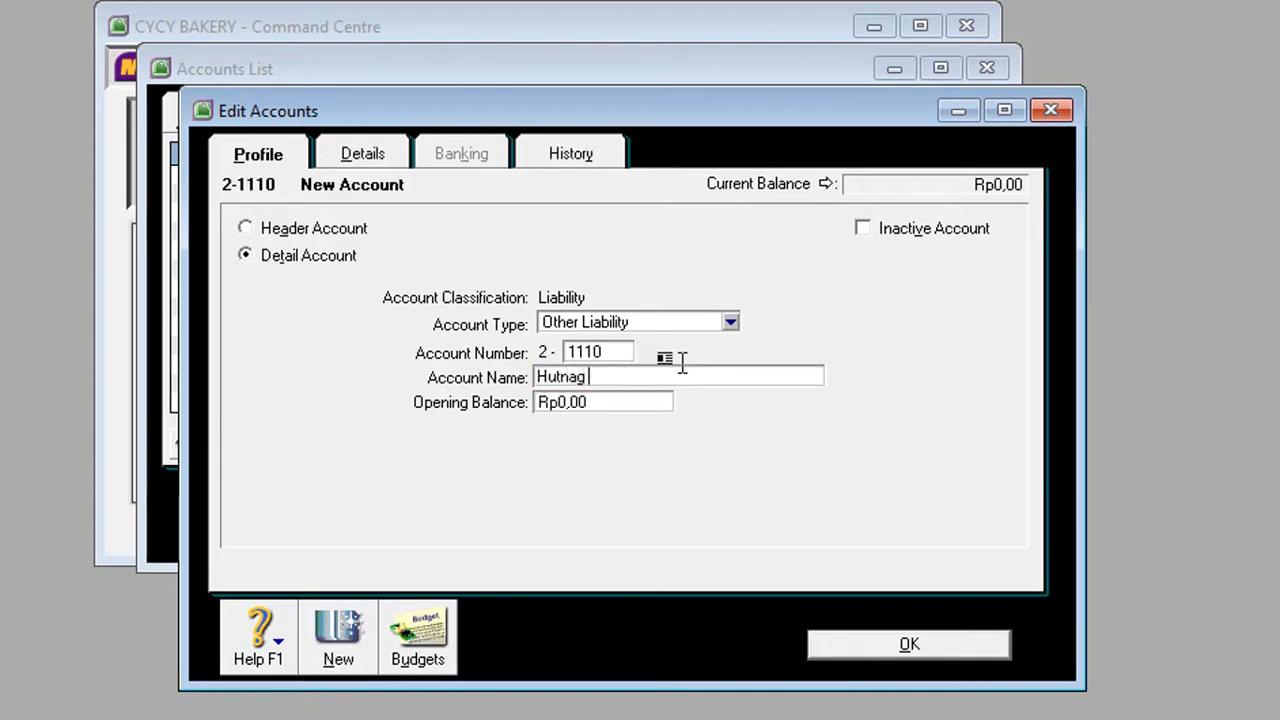
type("Pajak")
left_click(328, 645)
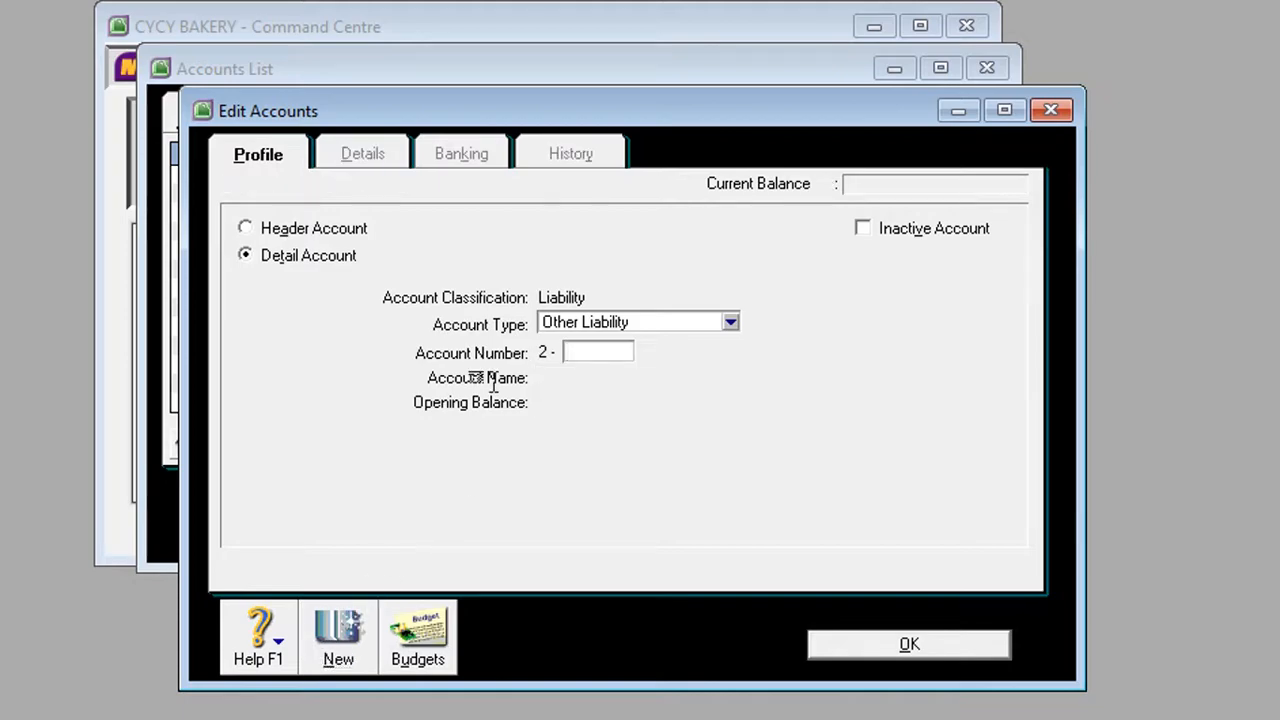
- Find the next liability entries in the exercise document and add detail account 2-1120 named Hutang Gaji as an Other Liability
key("alt+Tab")
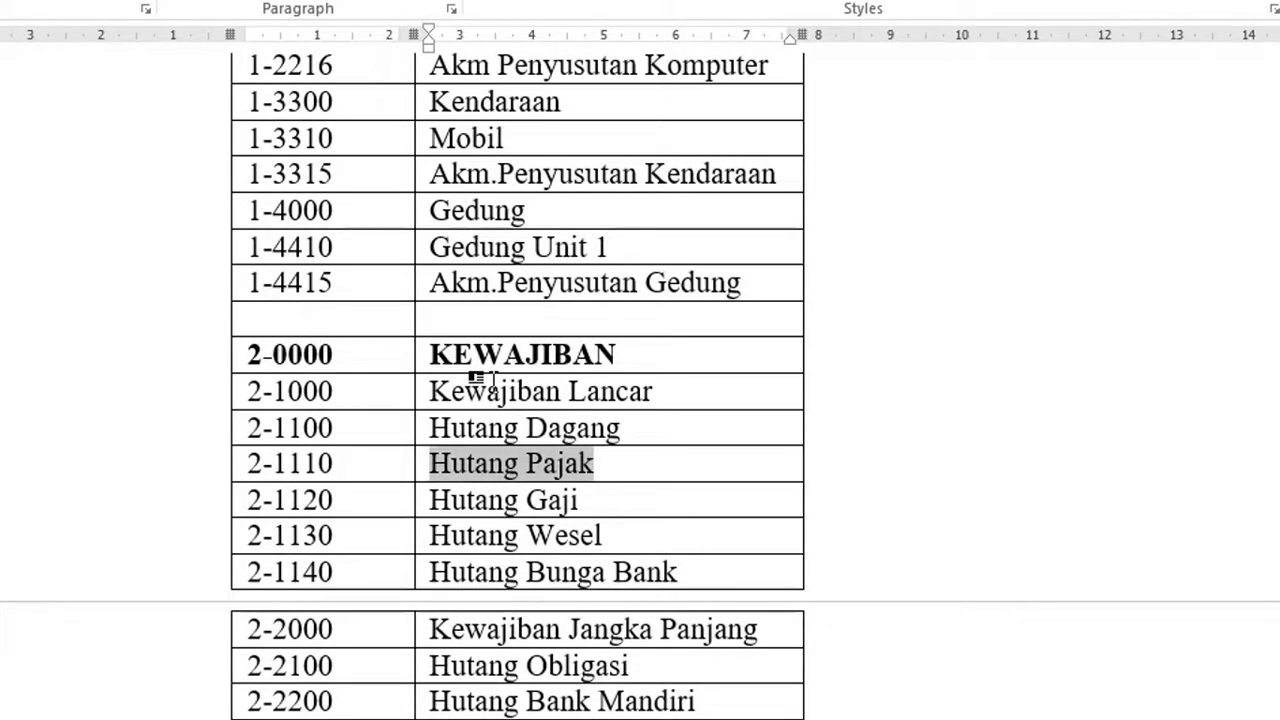
left_click_drag(540, 498, 600, 538)
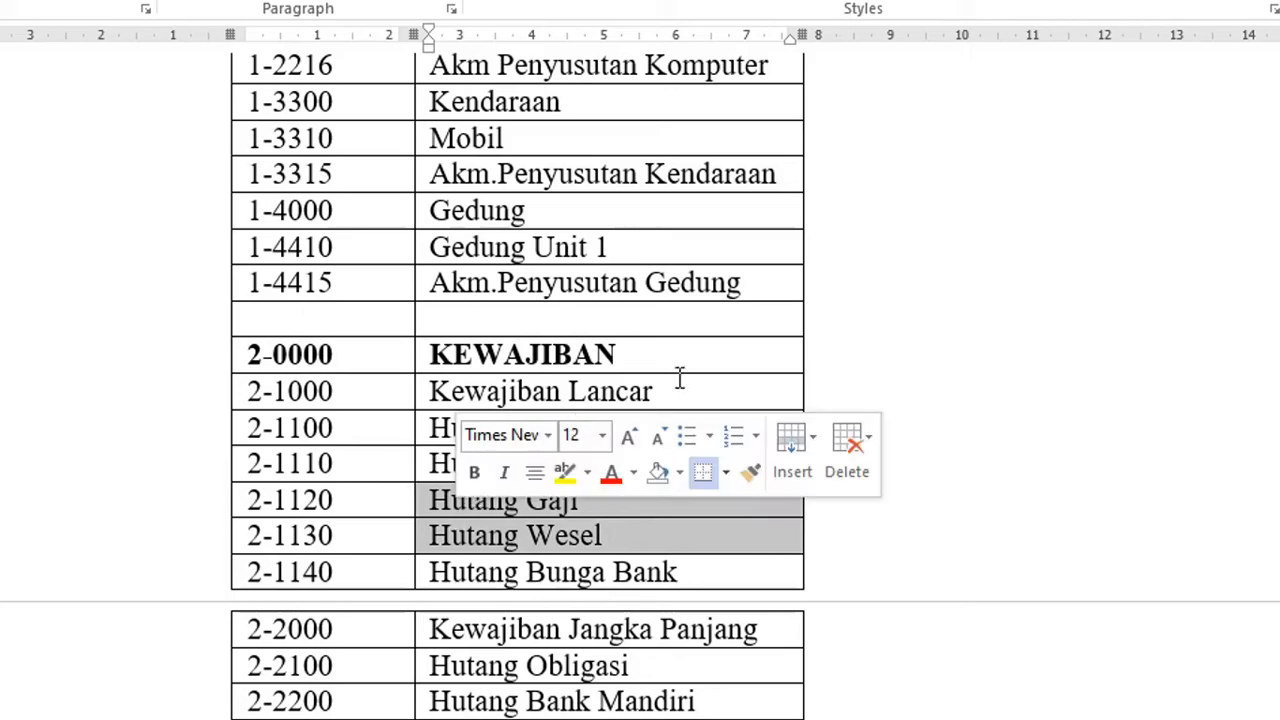
key("alt+Tab")
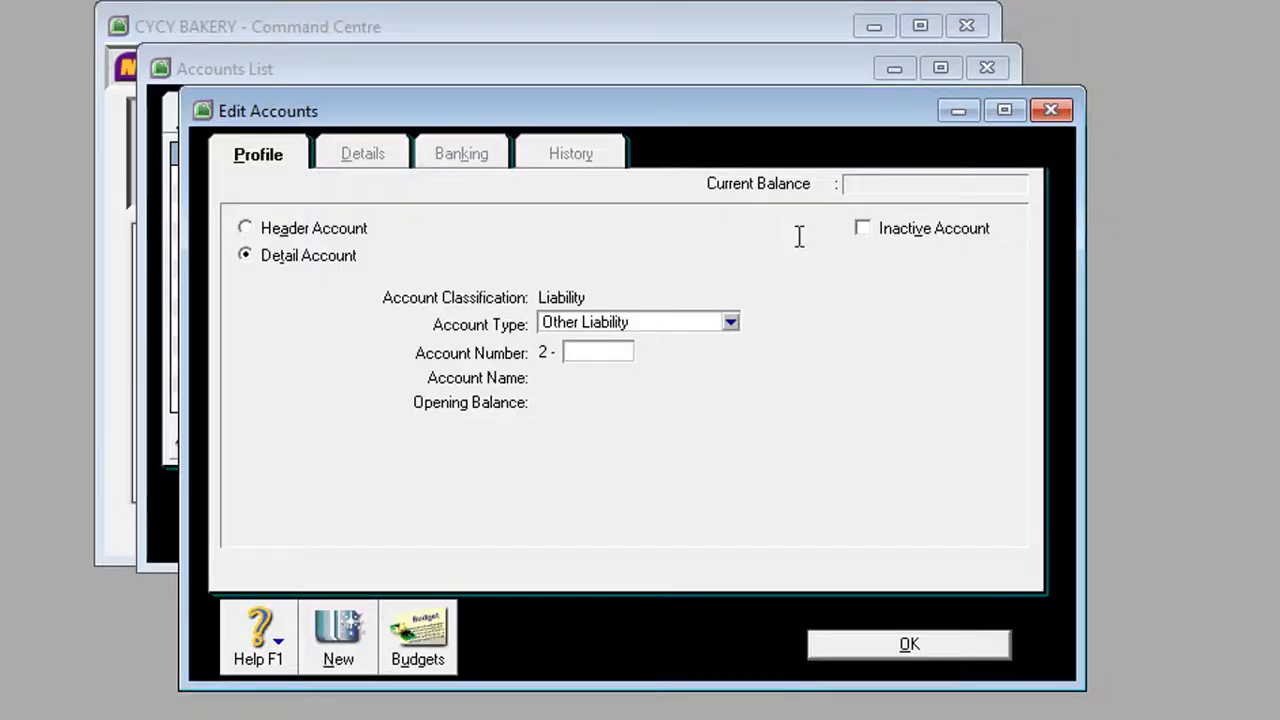
type("1120")
key("Tab")
type("Hu")
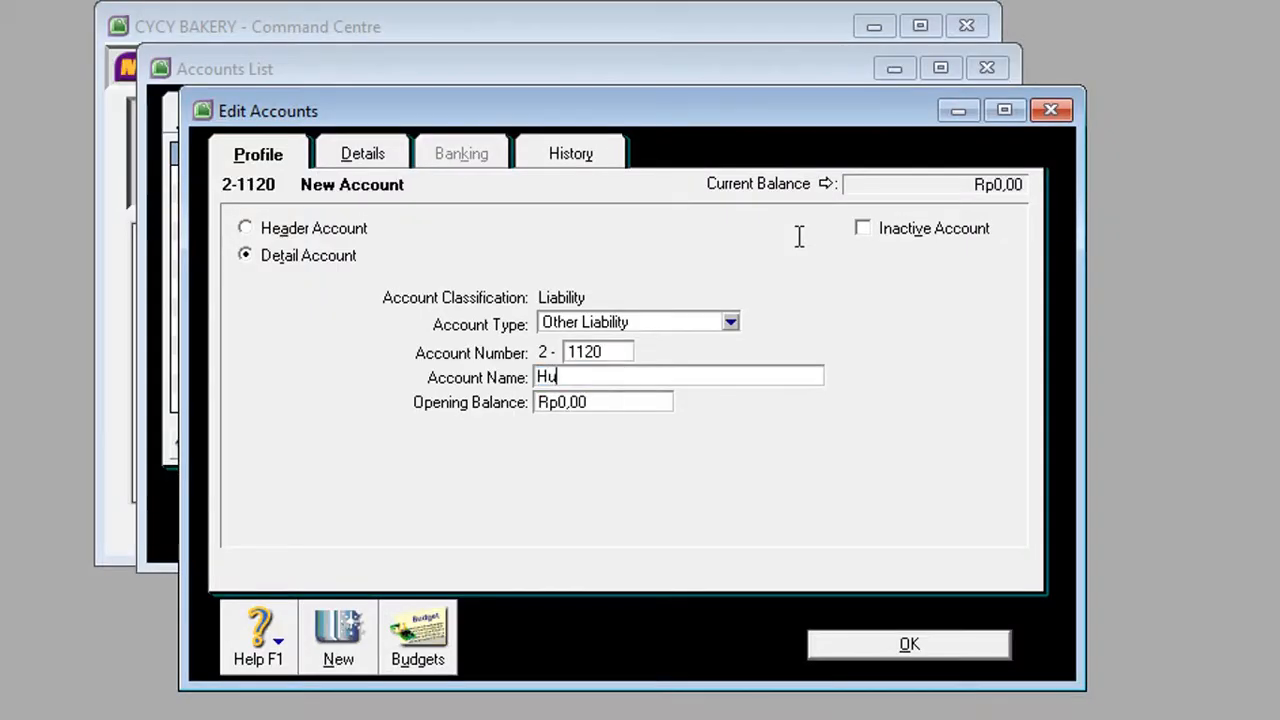
type("tang Gaji")
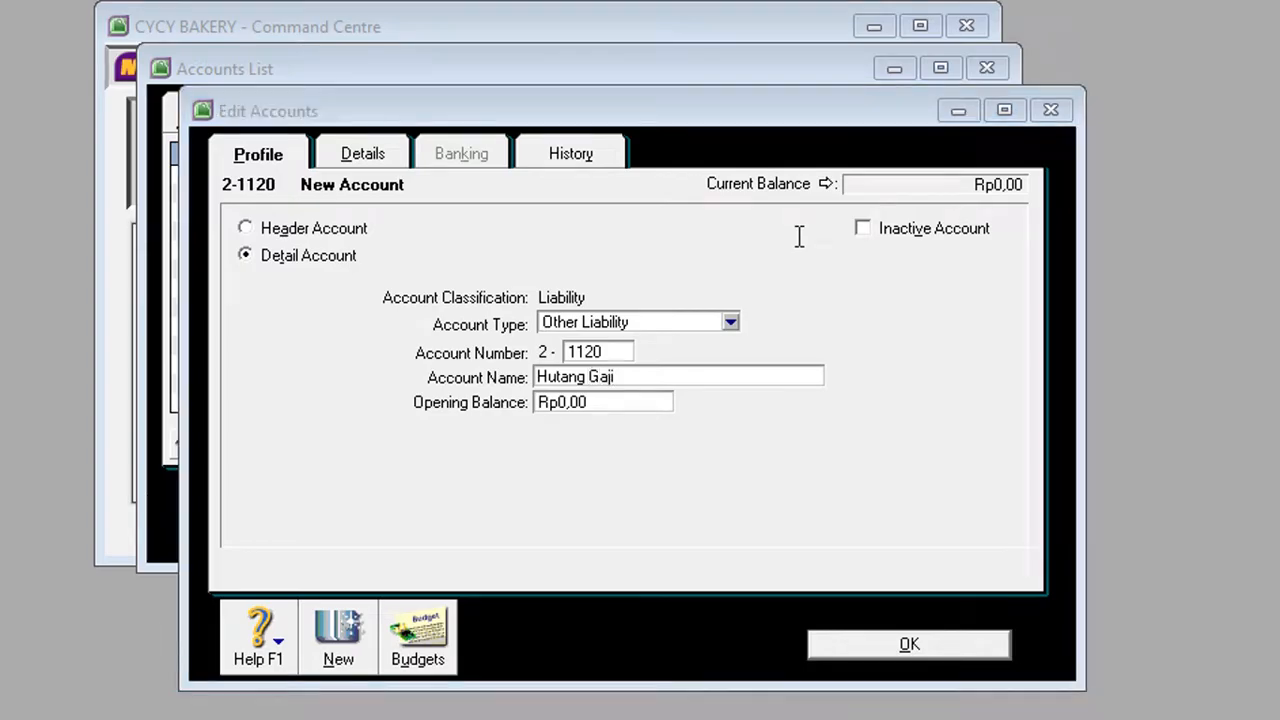
key("alt+Tab")
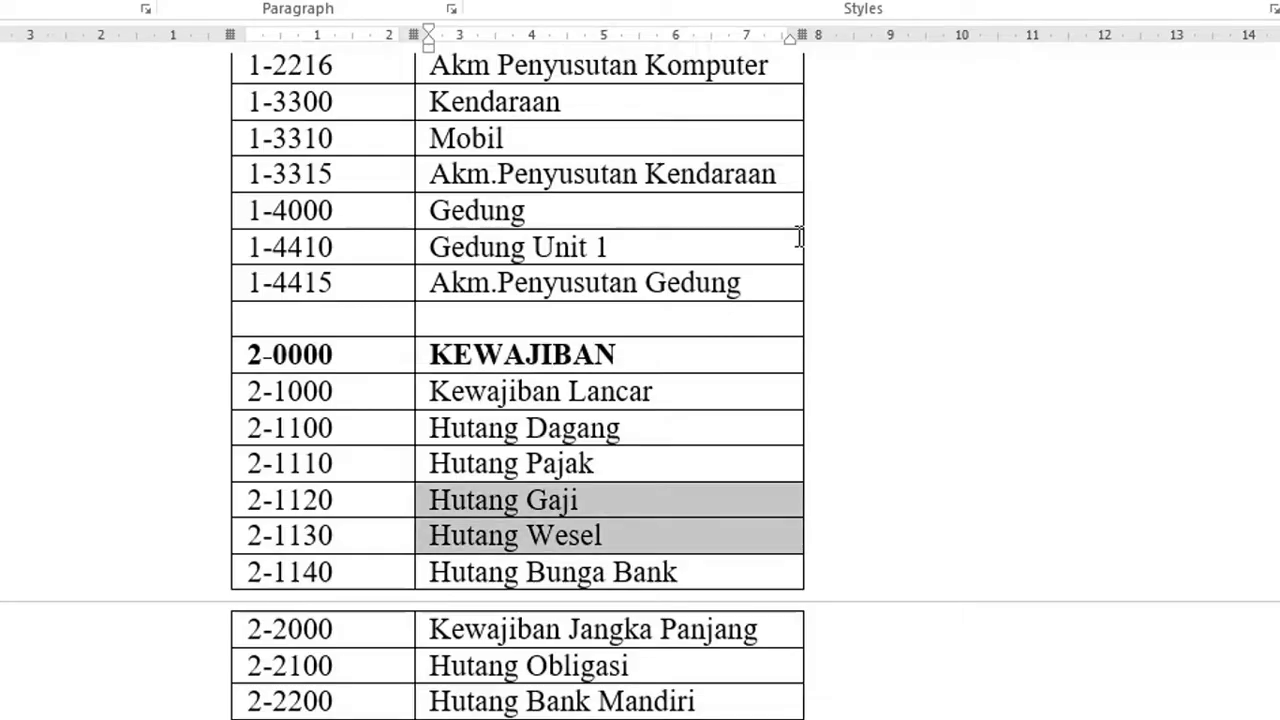
key("alt+Tab")
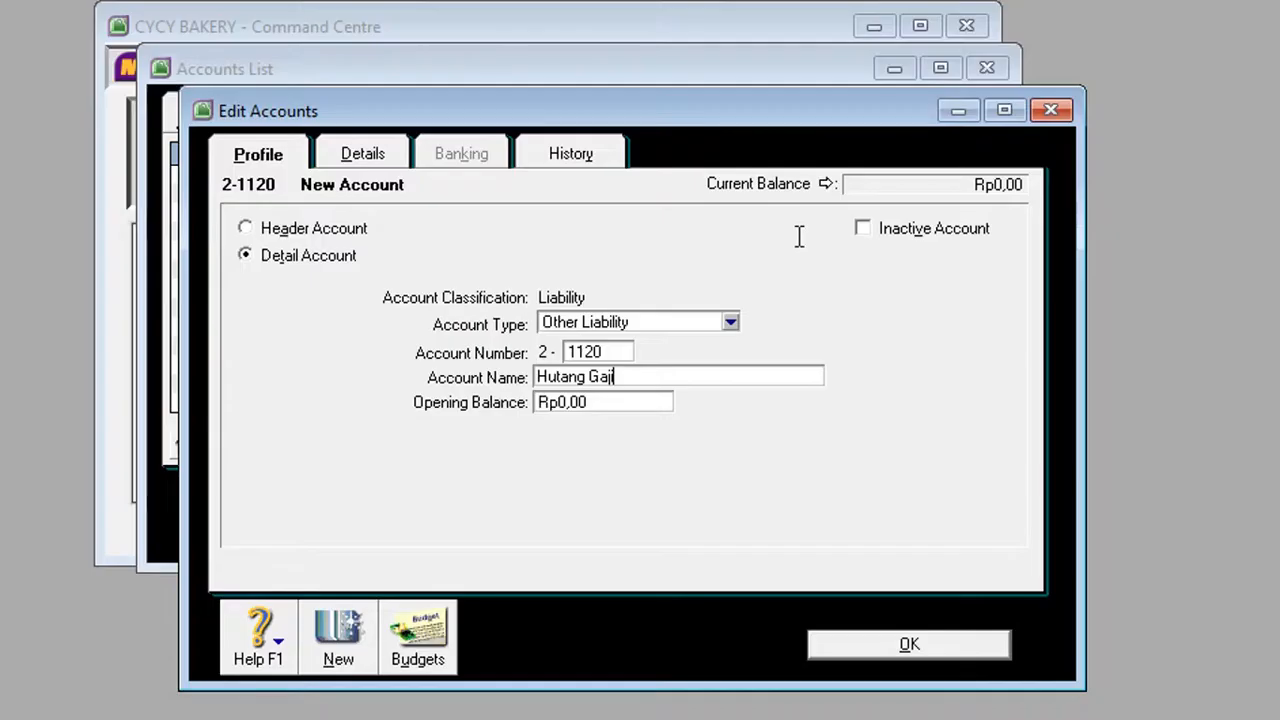
left_click(336, 648)
- Add detail account 2-1130 named Hutang Wesel as an Other Liability and check the entry that follows it in the exercise document
type("1130")
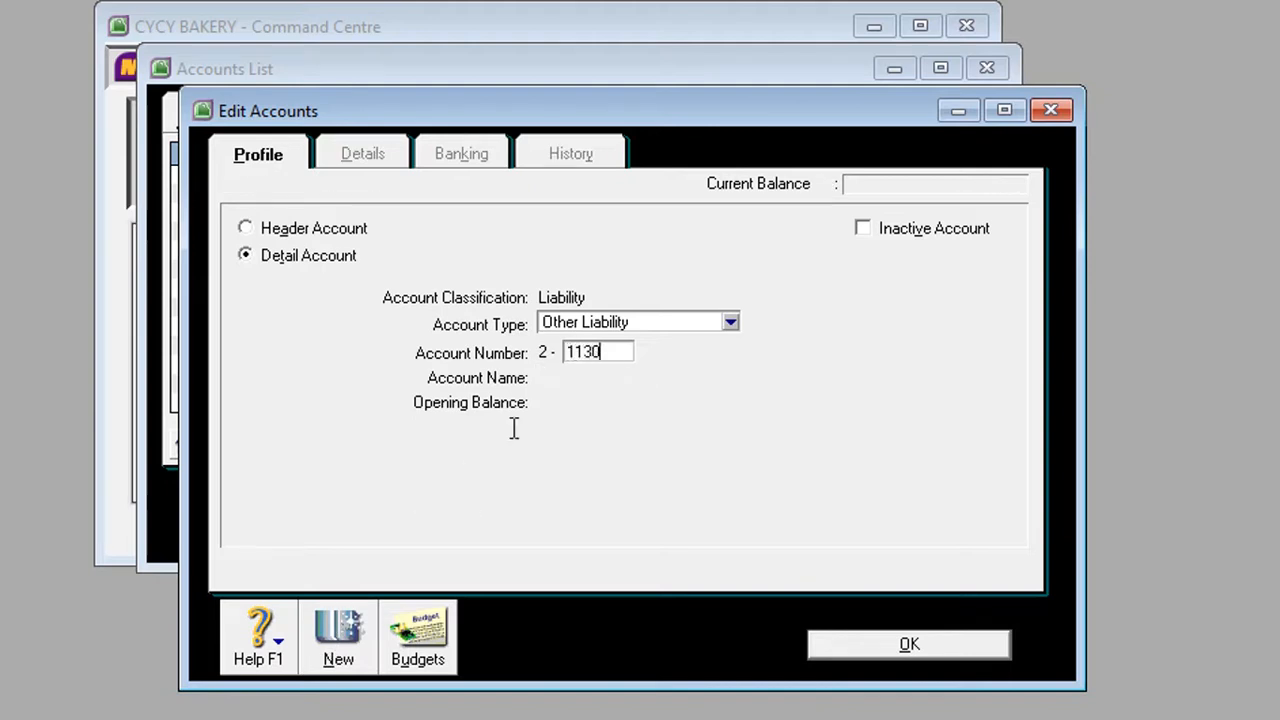
key("Tab")
type("Hutang Wesel")
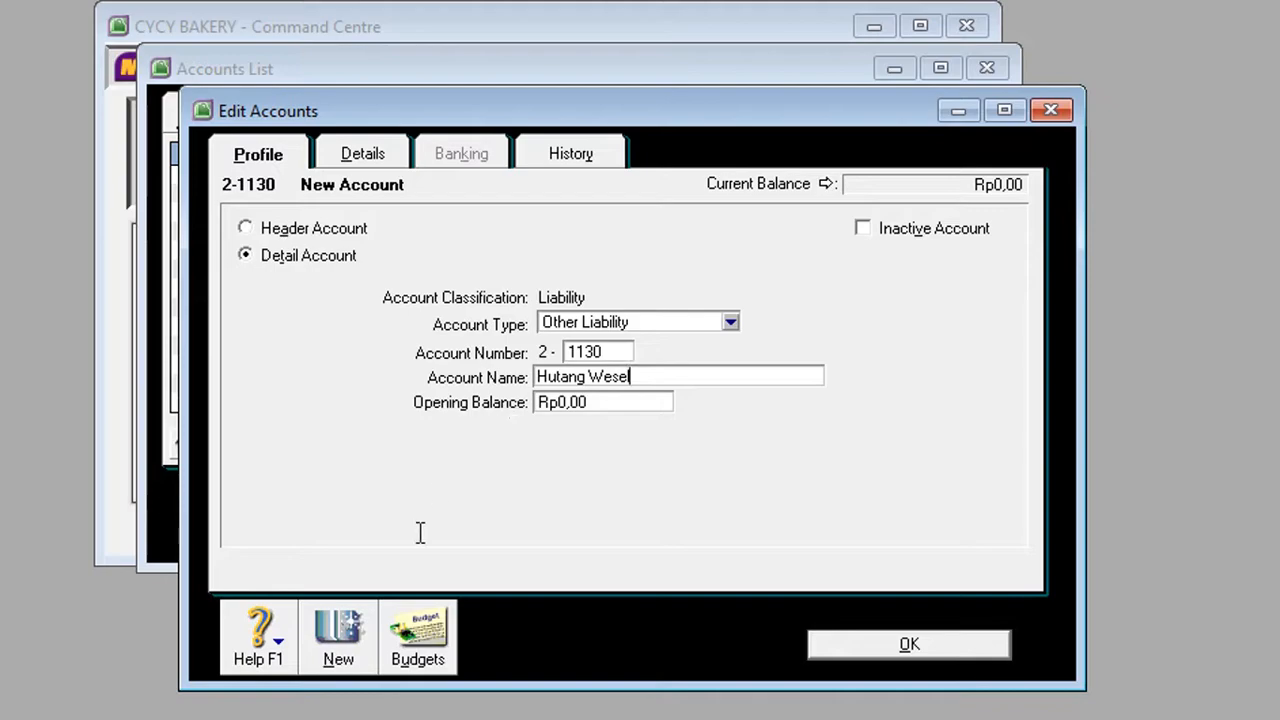
left_click(352, 630)
key("alt+Tab")
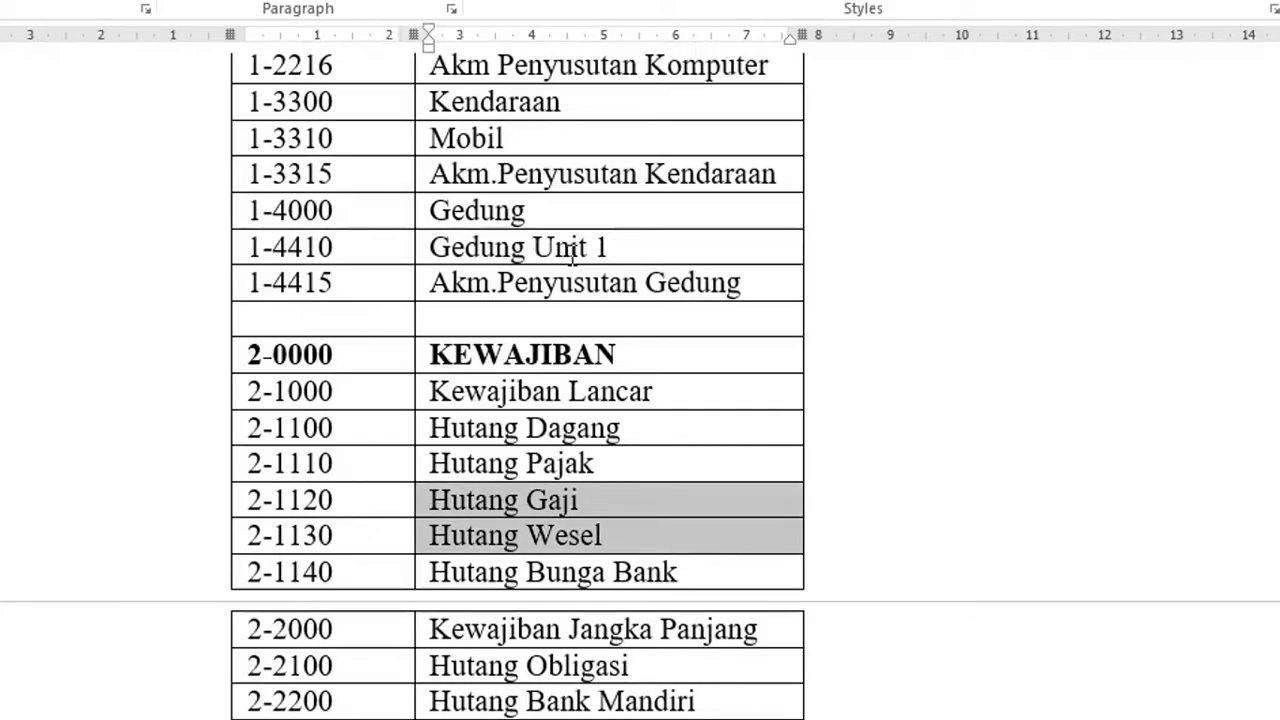
key("alt+Tab")
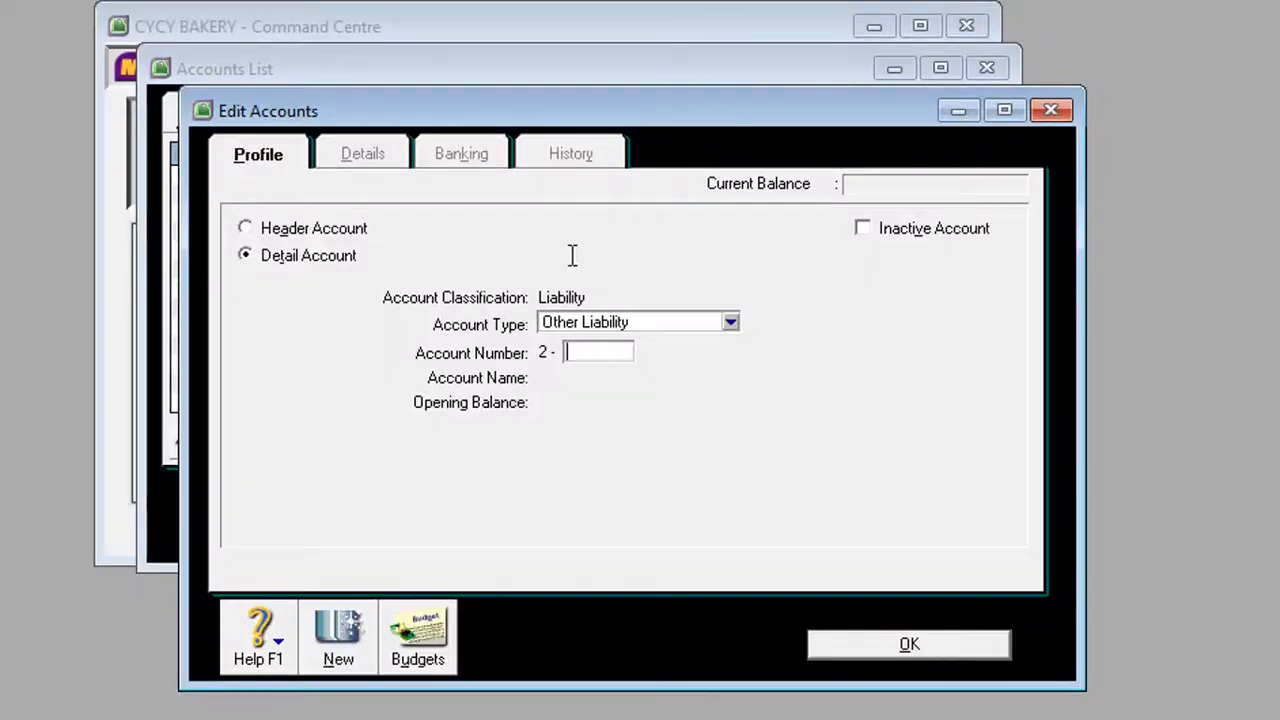
- Add detail account 2-1140 named Hutang Bunga Bank as an Other Liability
type("140")
key("Tab")
type("Hutan")
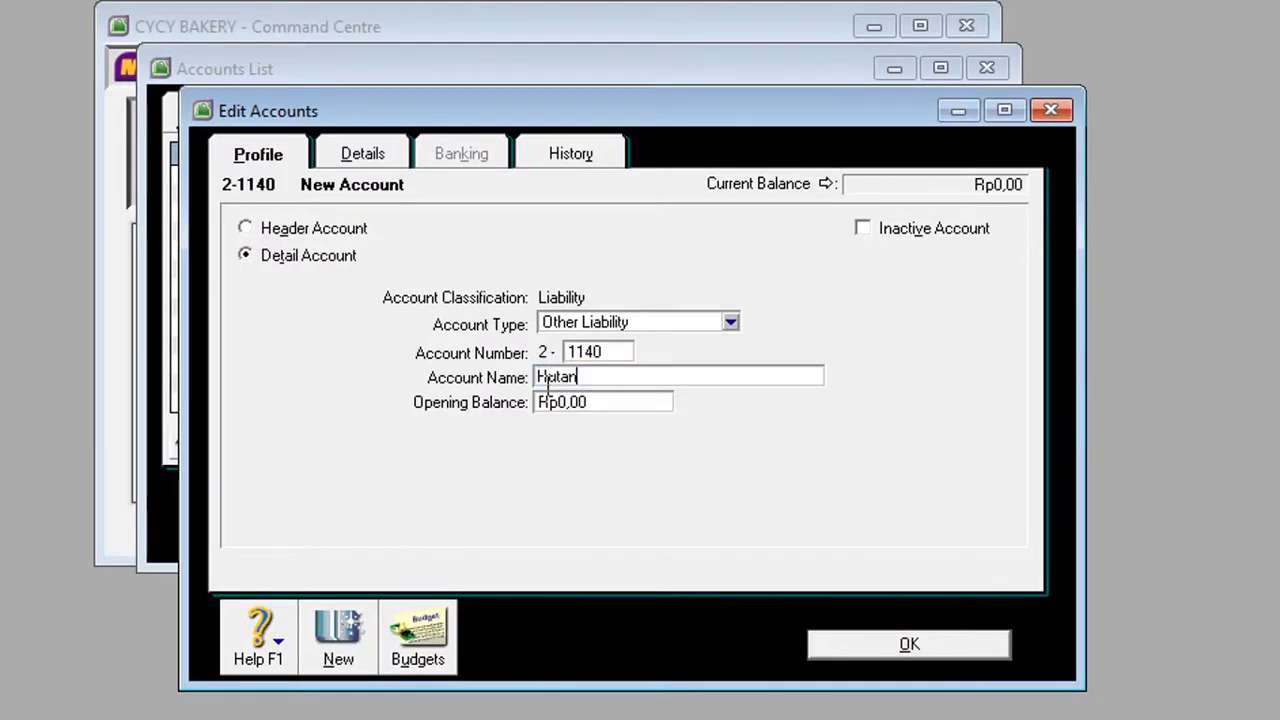
type("g Bunga Bank")
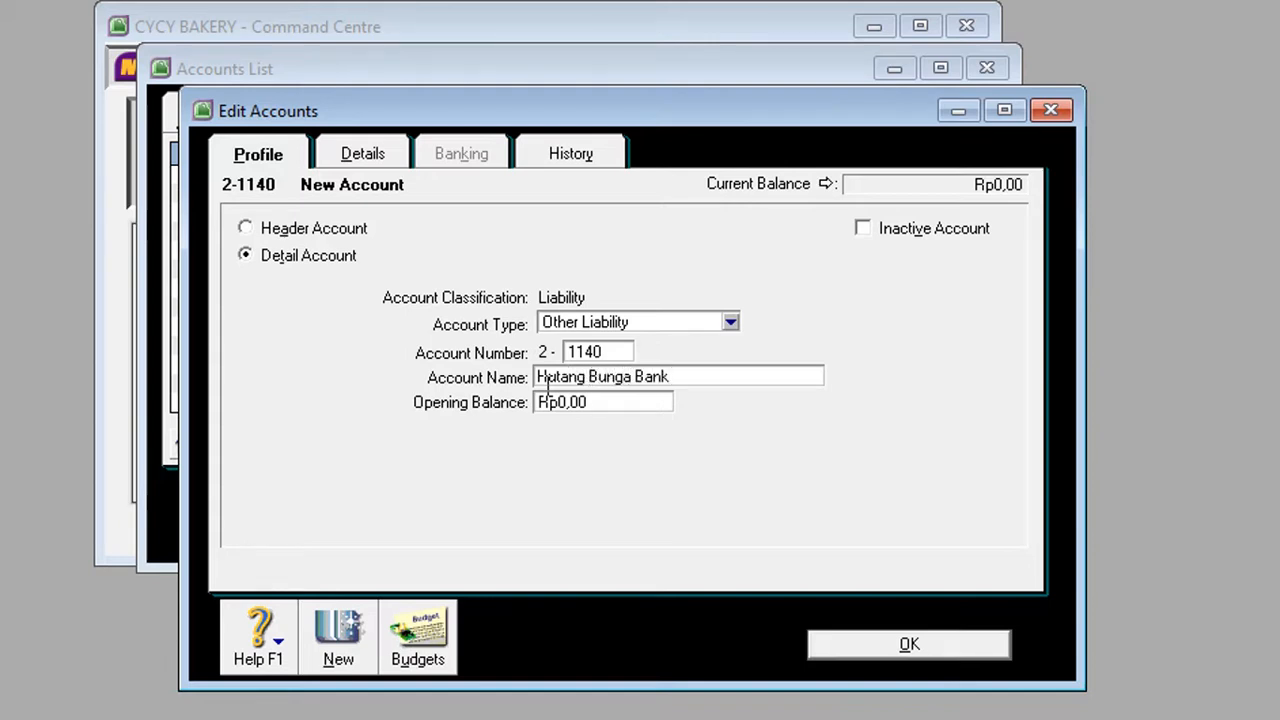
left_click(346, 664)
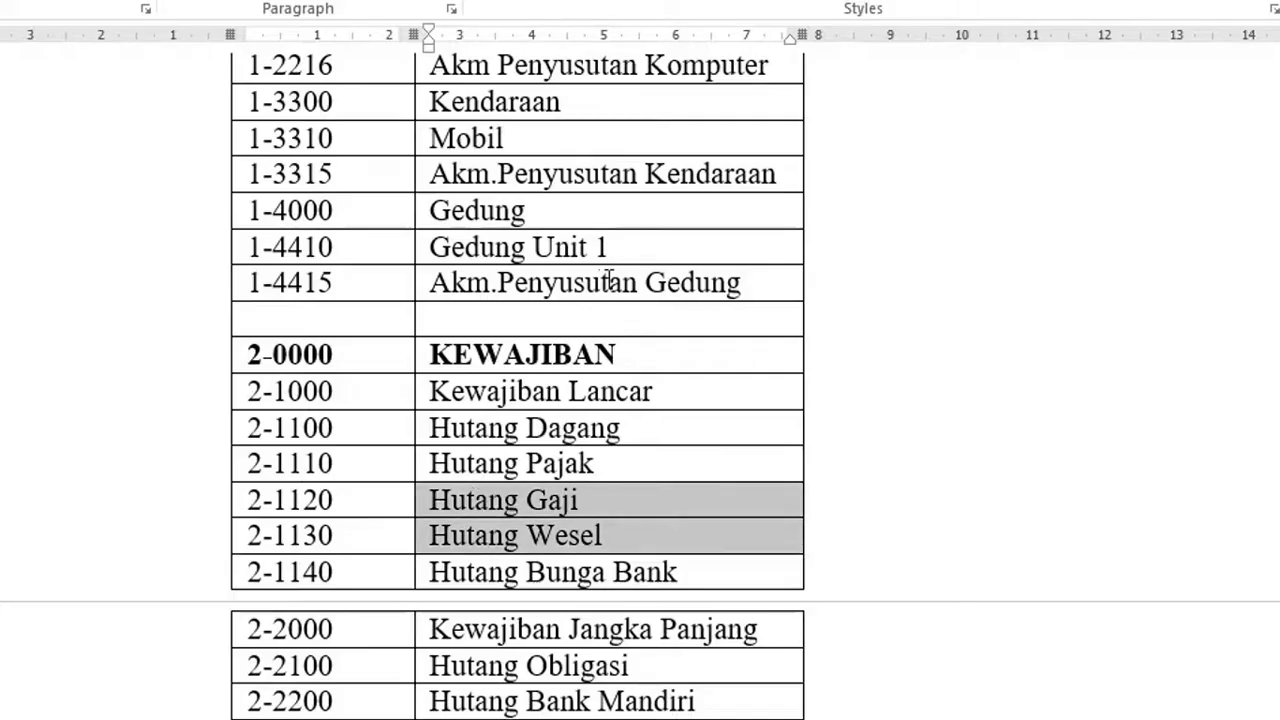
- Look up the entry after Hutang Bunga Bank in the exercise document and add detail account 2-2000 named Kewajiban Jangka Panjang as an Other Liability
scroll(650, 418, "down", 1)
scroll(650, 418, "down", 3)
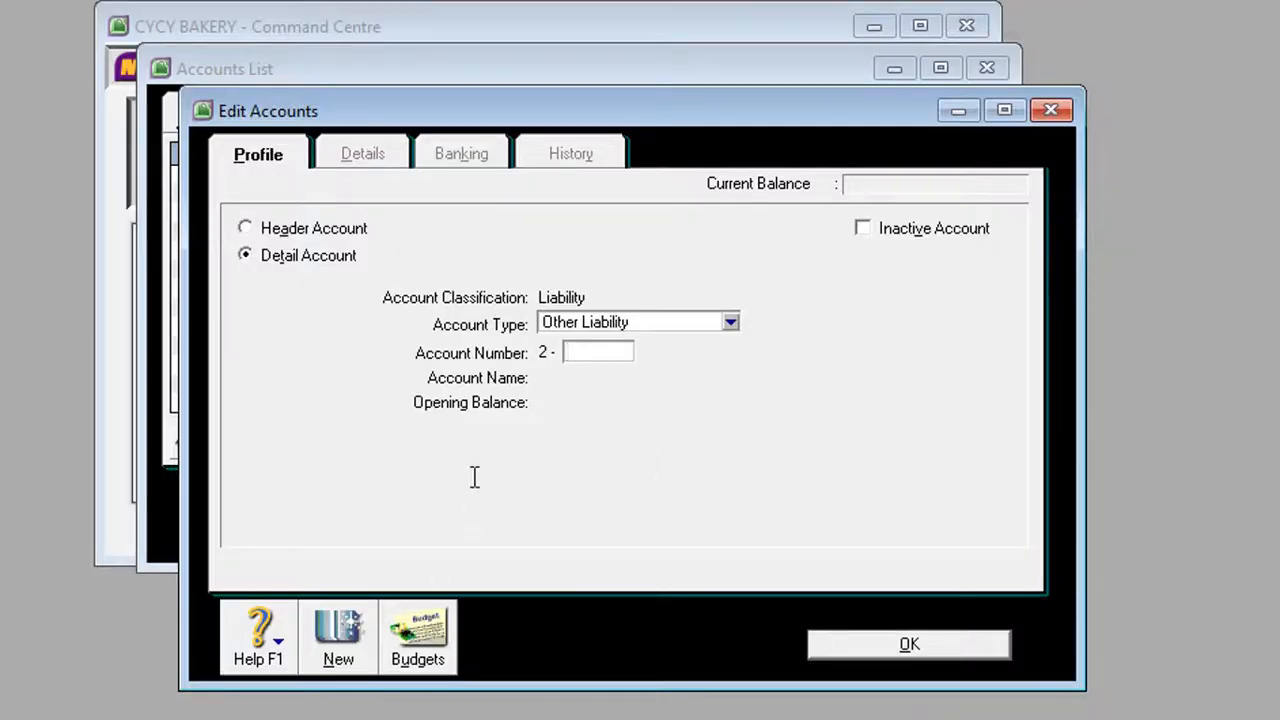
type("2000")
key("Tab")
type("K")
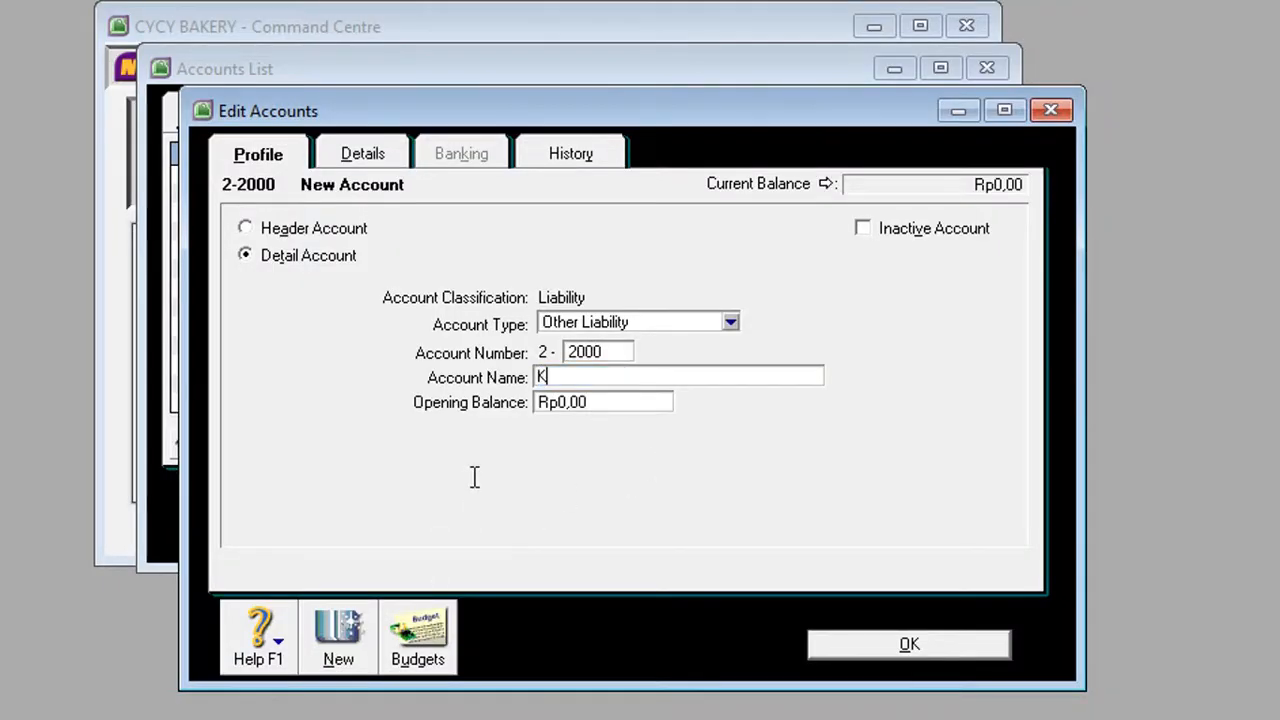
type("ewajiban Jang")
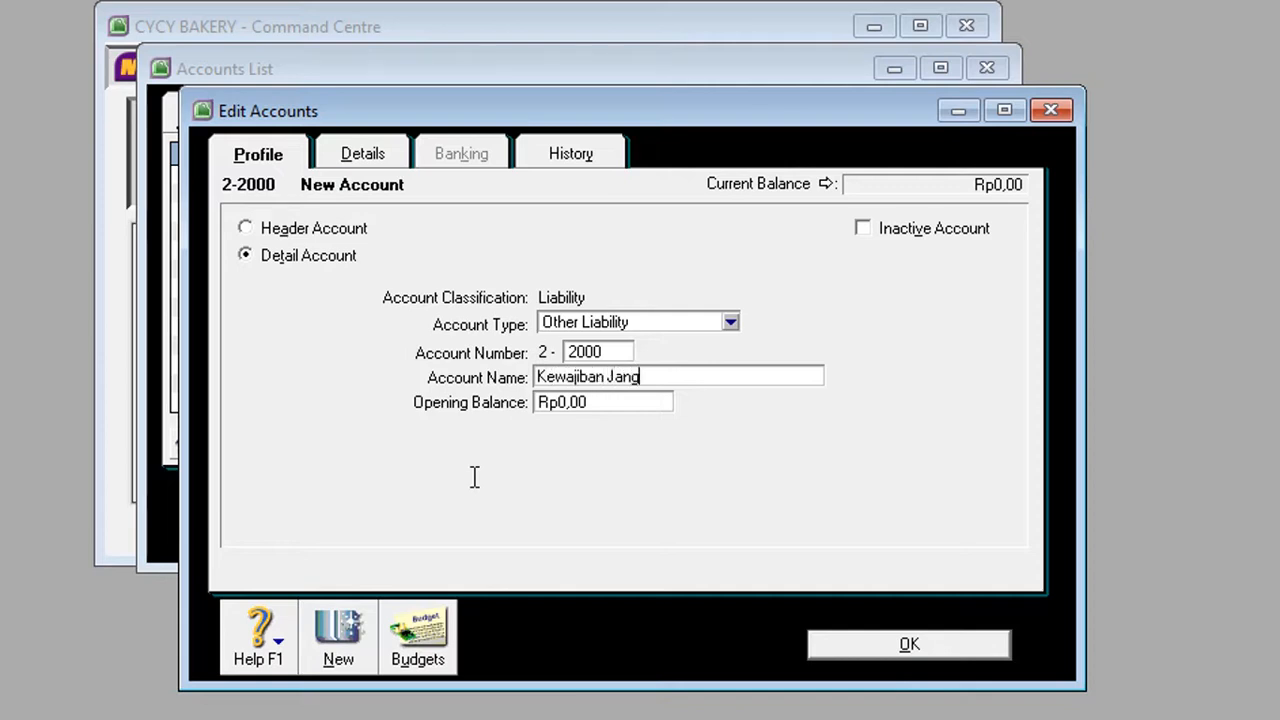
type("an")
key("BackSpace")
key("BackSpace")
key("BackSpace")
type("ka Panjang")
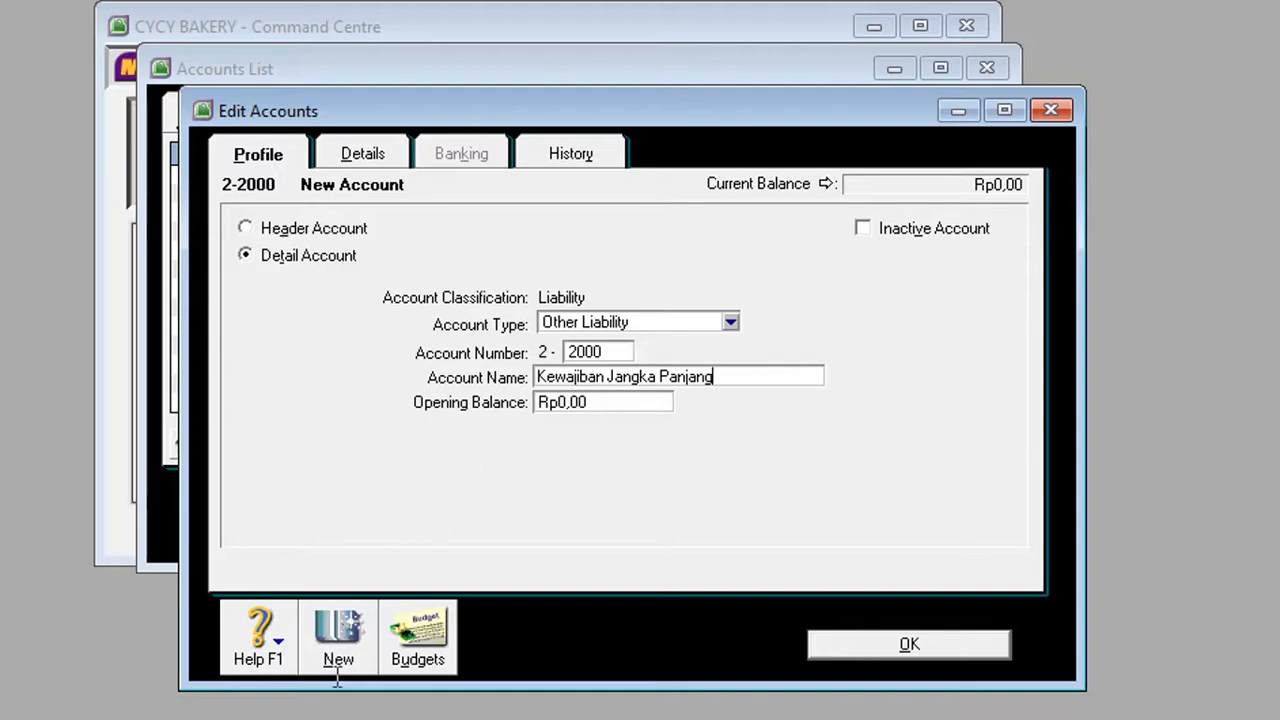
left_click(338, 638)
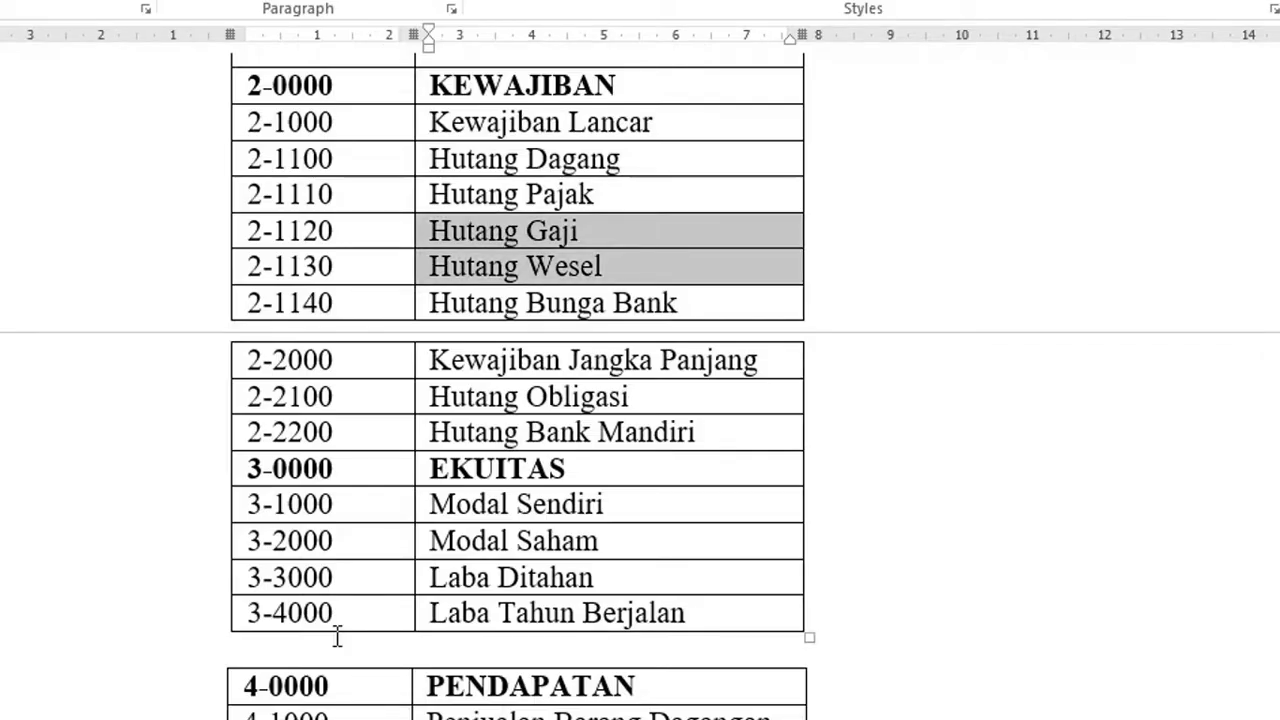
- Add detail account 2-2100 named Hutang Obligasi as an Other Liability
key("alt+Tab")
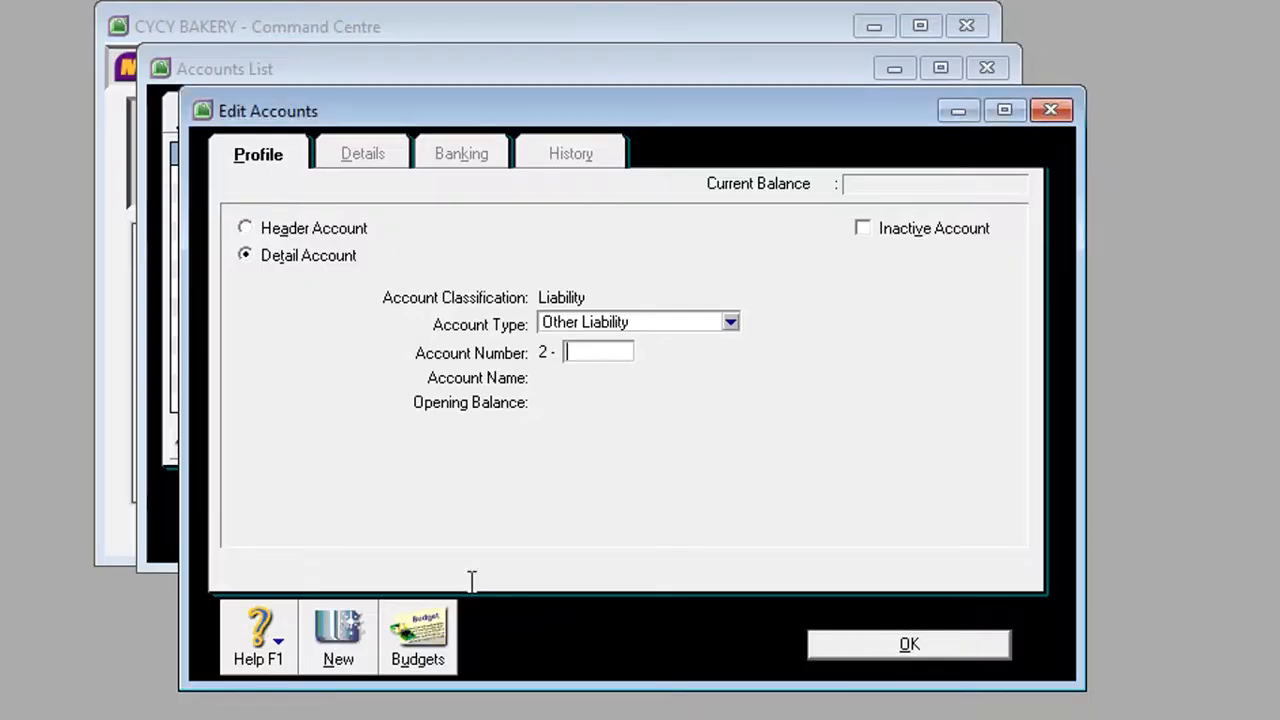
type("2100")
key("Tab")
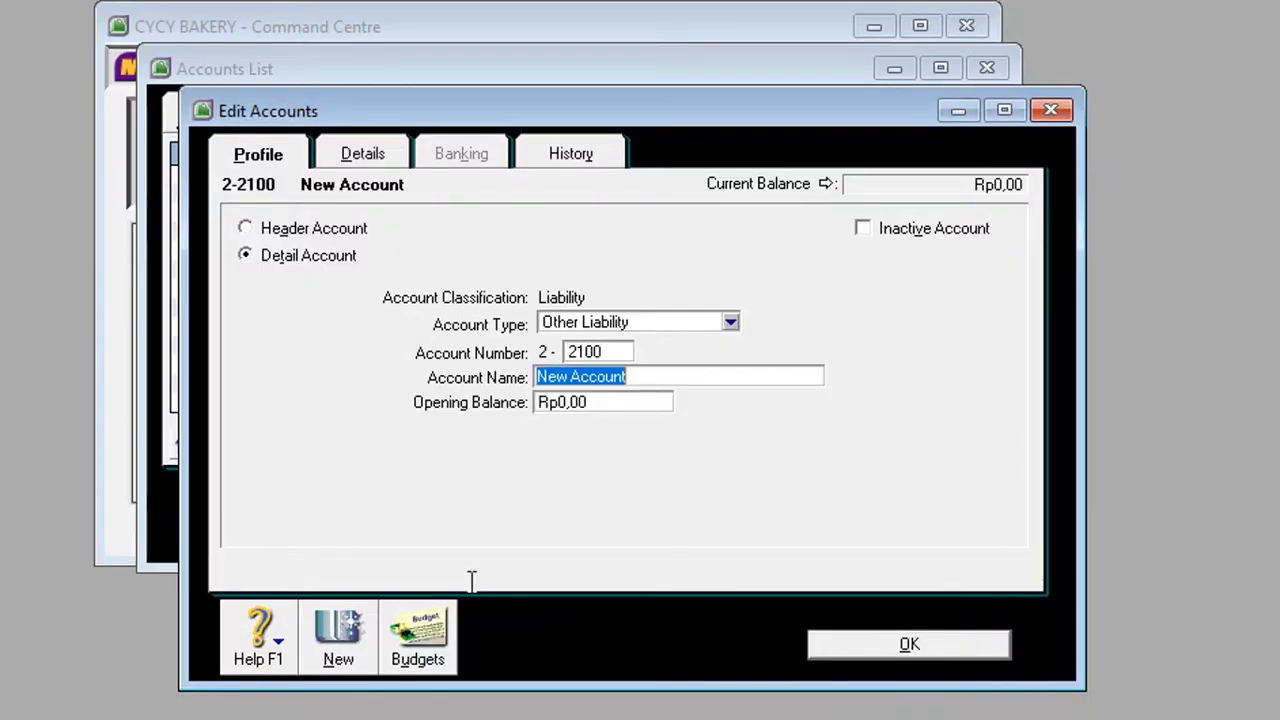
type("Hutang OB")
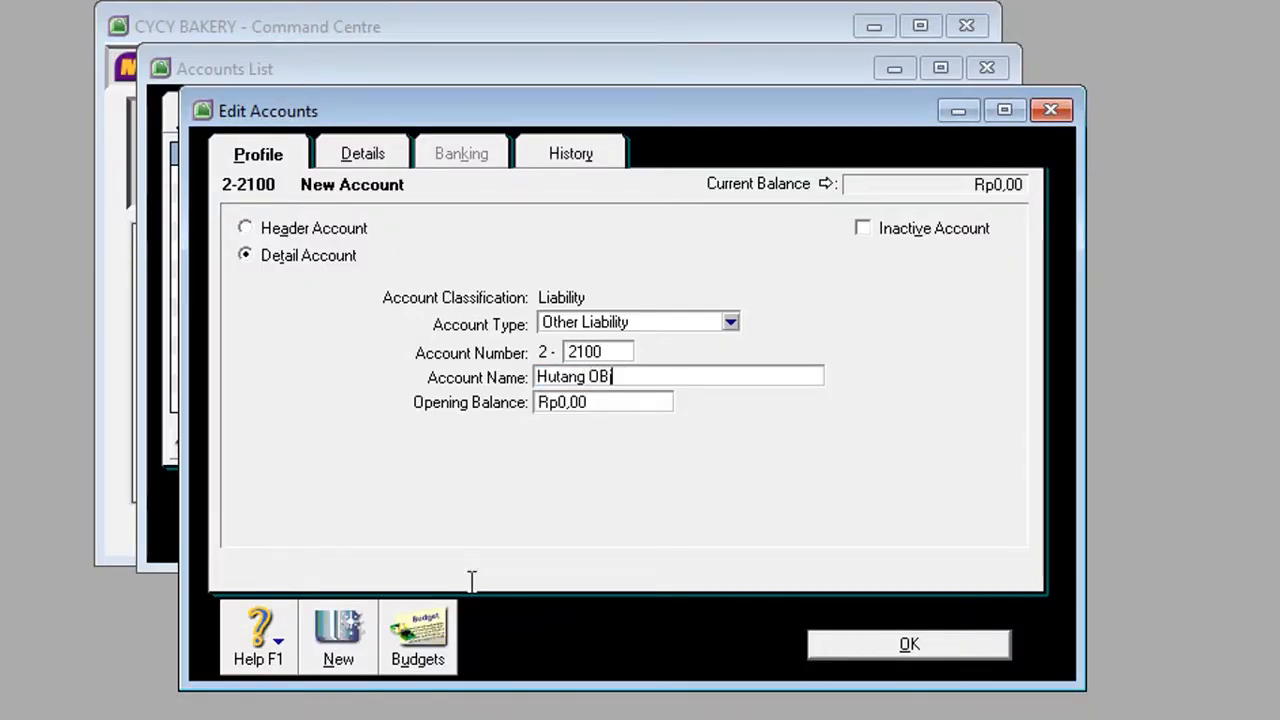
key("BackSpace")
type("bl")
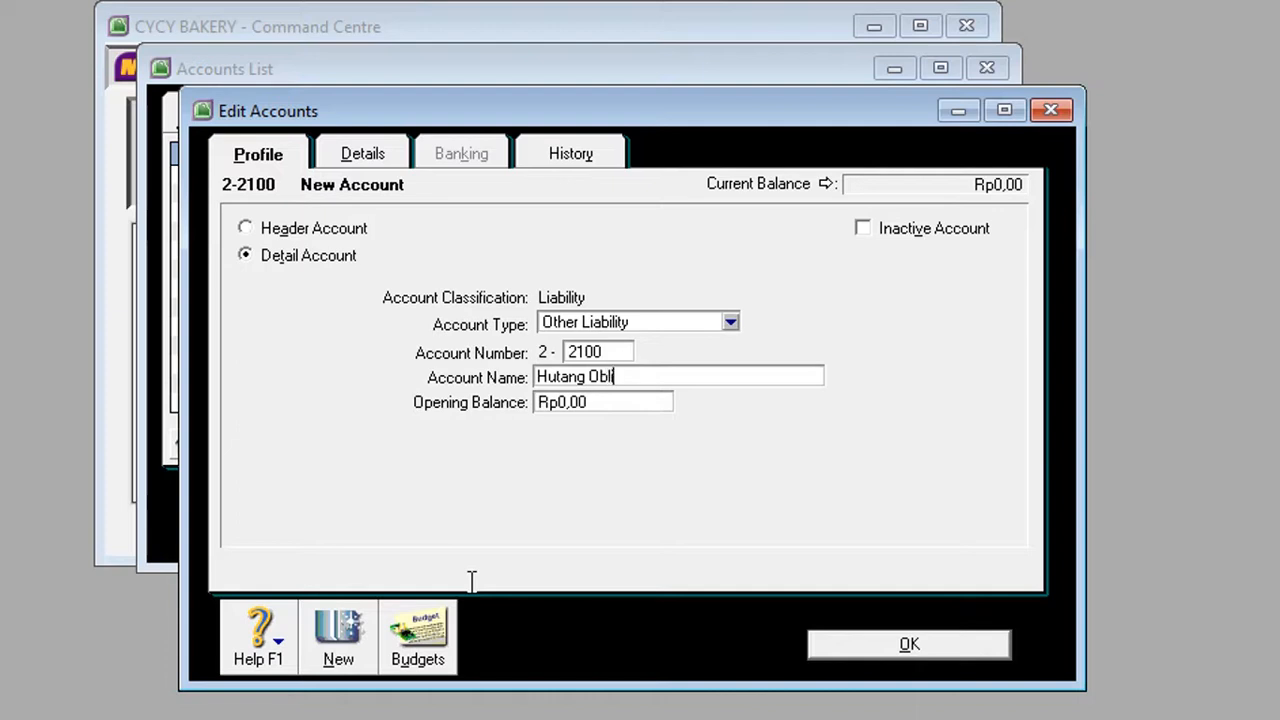
type("igasi")
left_click(334, 638)
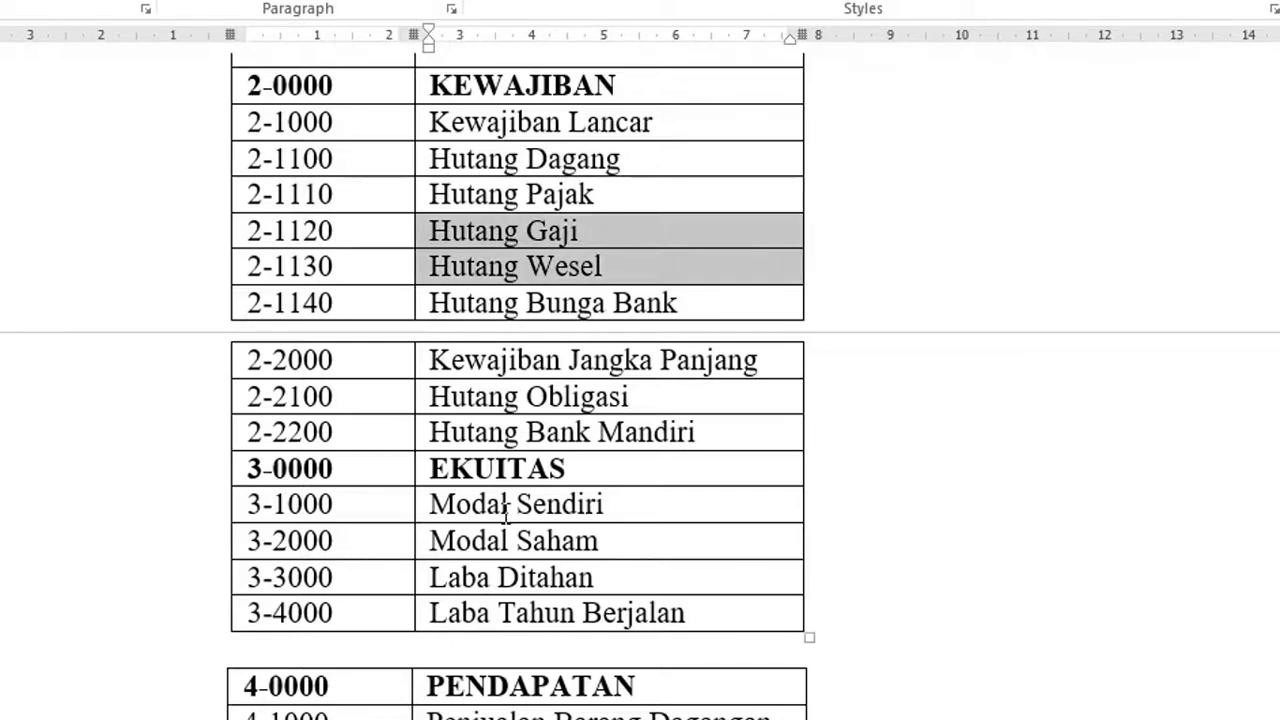
- Add detail account 2-2200 named Hutang Bank Mandiri as an Other Liability and return to the accounts list
key("alt+Tab")
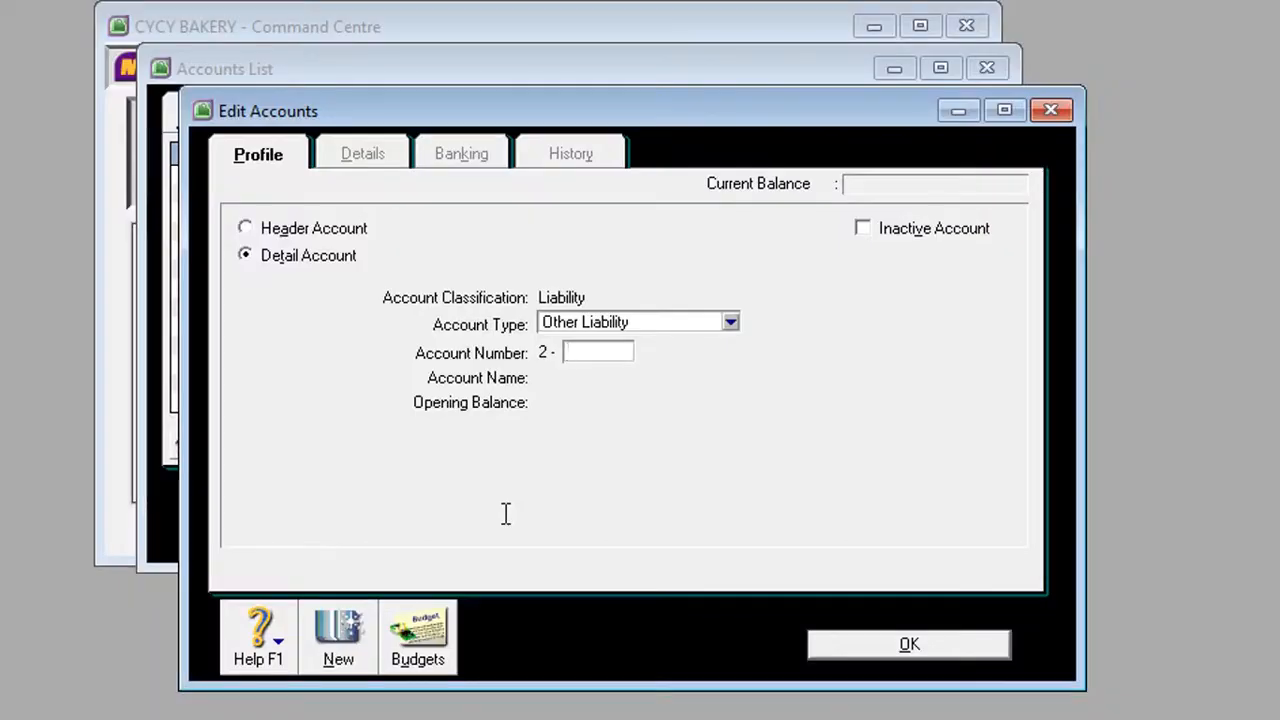
type("2200")
key("Tab")
type("H")
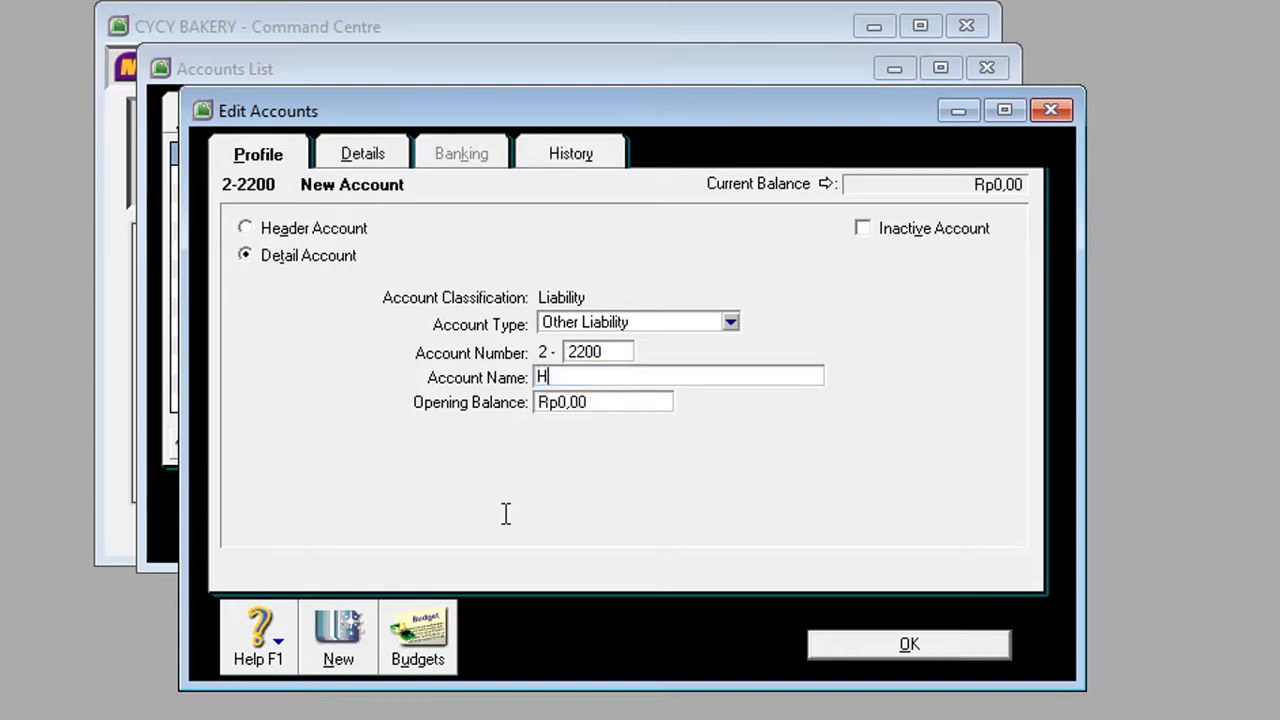
type("utang Bank Ma")
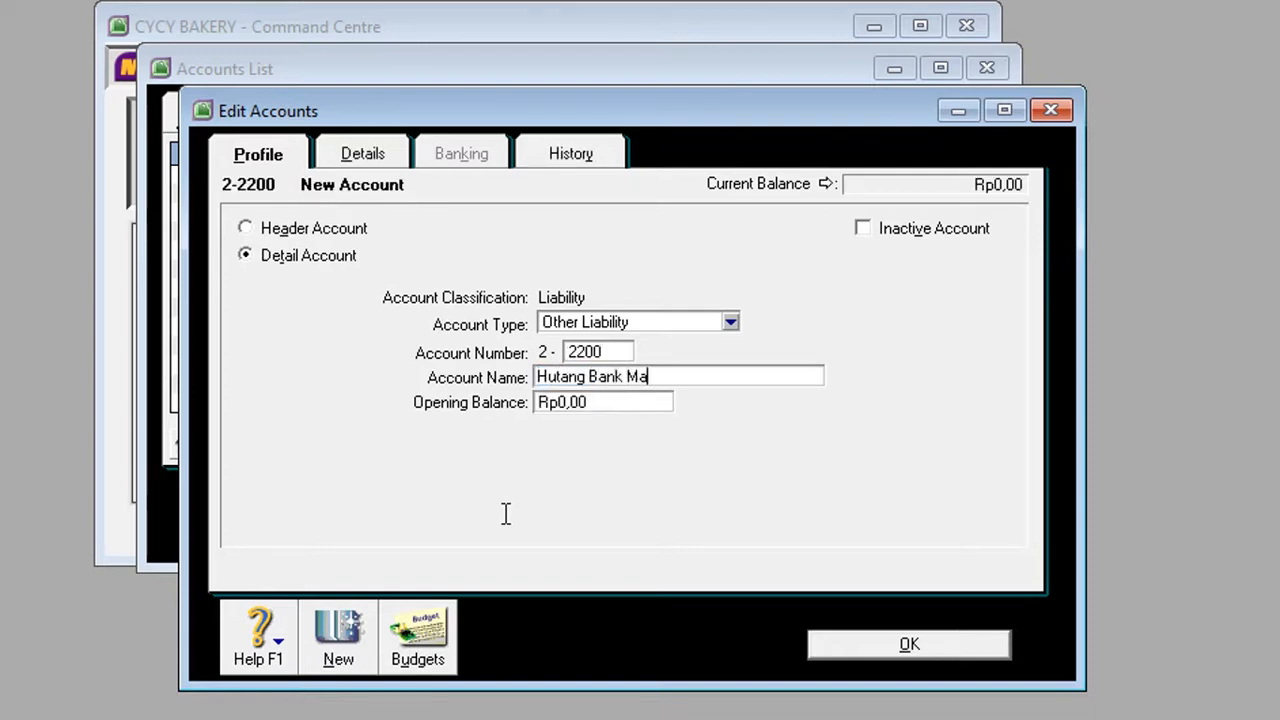
type("ndiri")
left_click(924, 645)
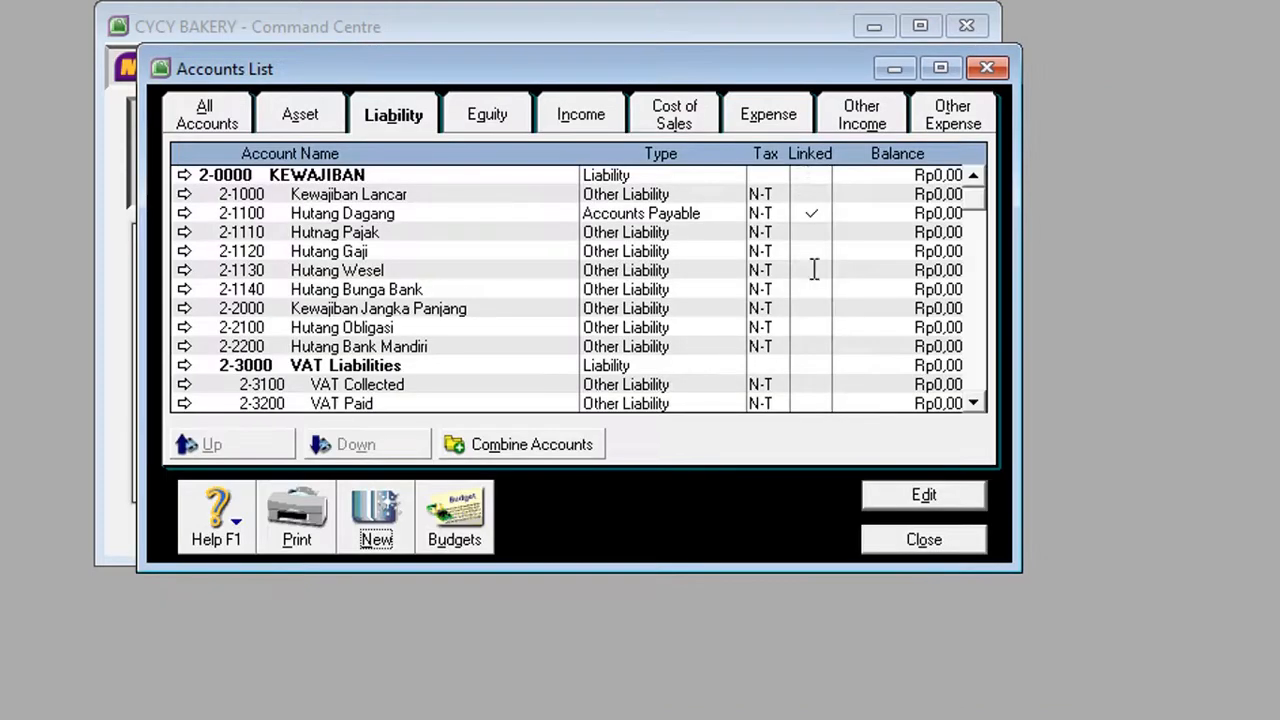
- Show the equity accounts, check the equity section of the exercise document and rename header account 3-0000 as EKUITAS
left_click(483, 120)
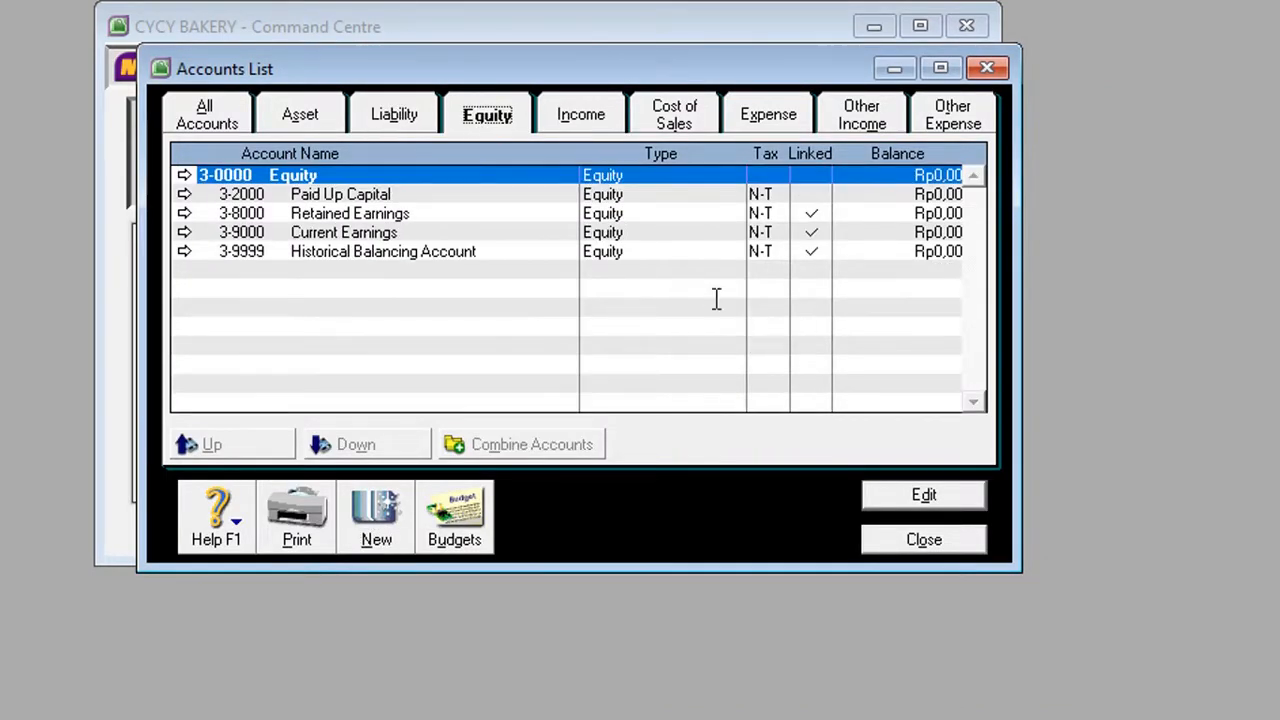
key("alt+Tab")
scroll(716, 300, "down", 5)
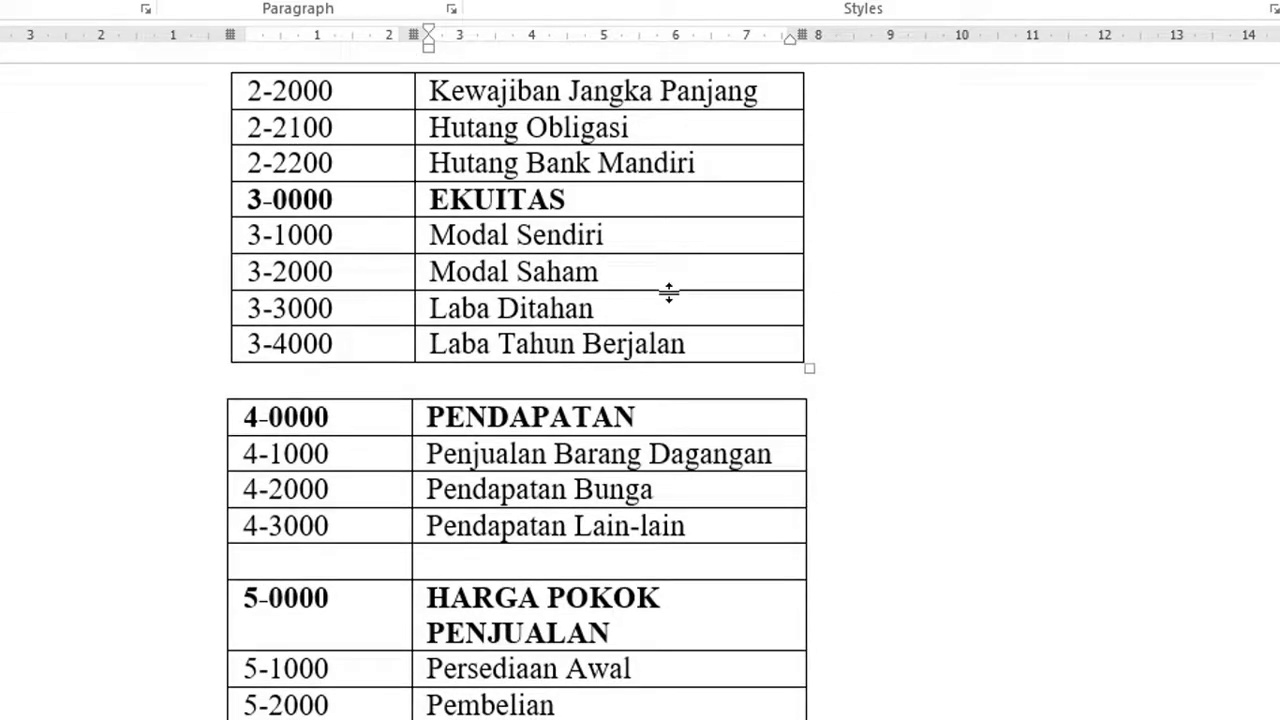
key("alt+Tab")
double_click(282, 176)
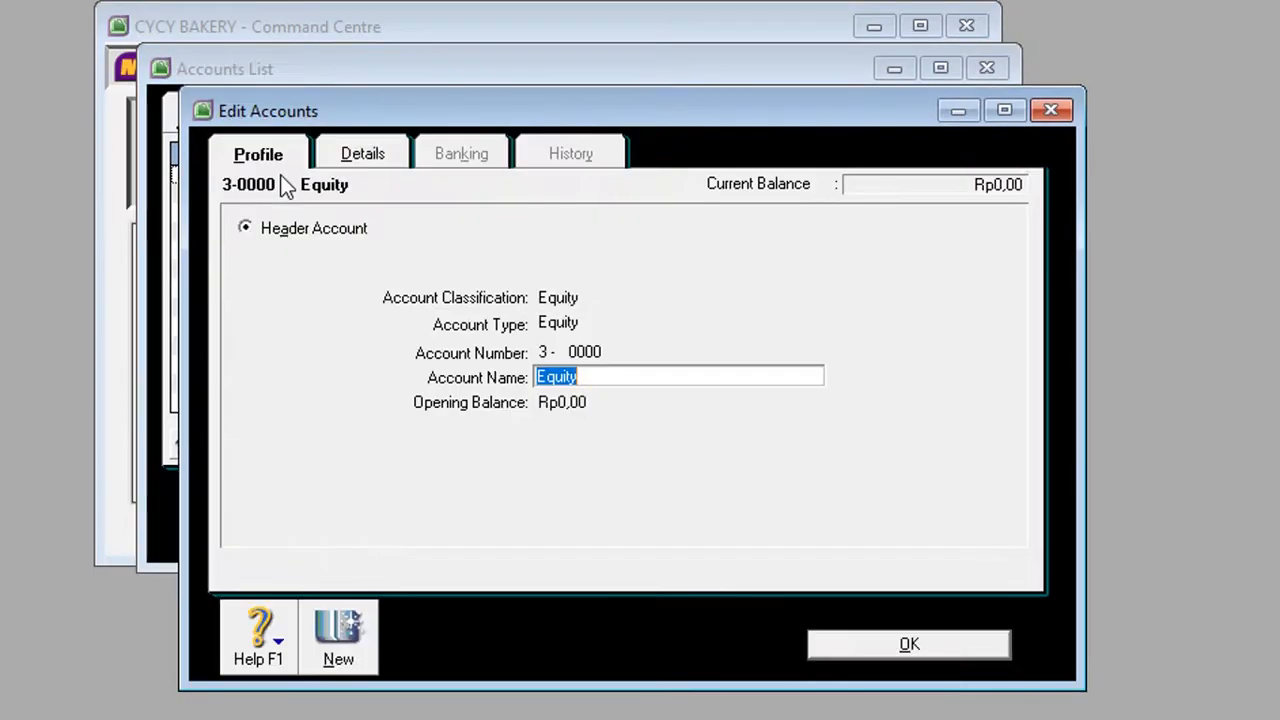
type("EKUITAS")
left_click(942, 646)
- Add detail account 3-1000 named Modal Sendiri as an Equity account and check the entry that follows it in the exercise document
key("alt+Tab")
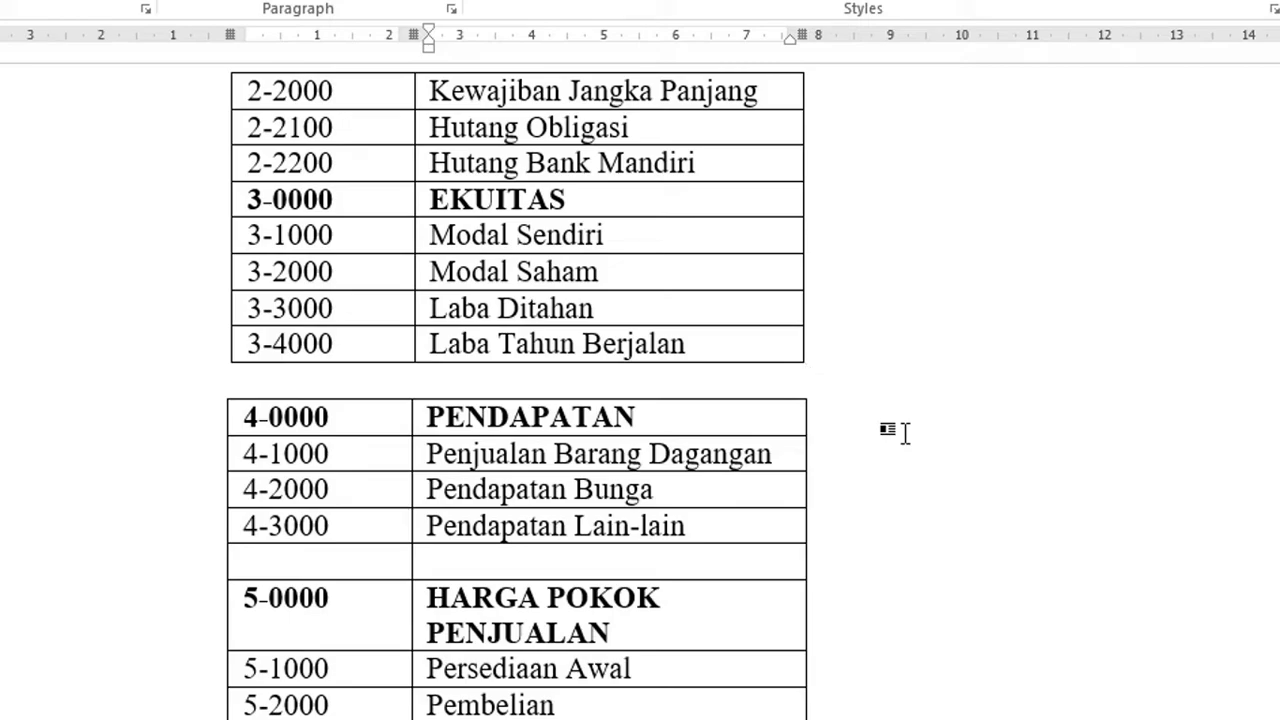
key("alt+Tab")
left_click(377, 520)
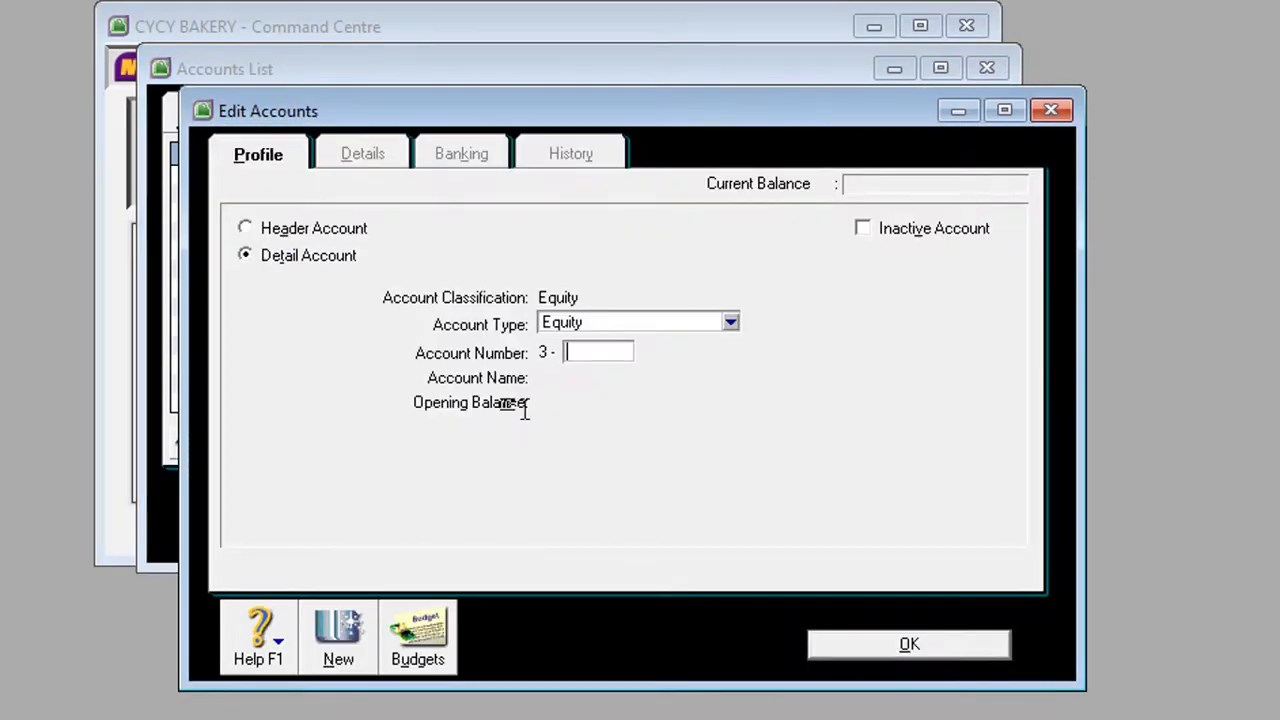
key("Tab")
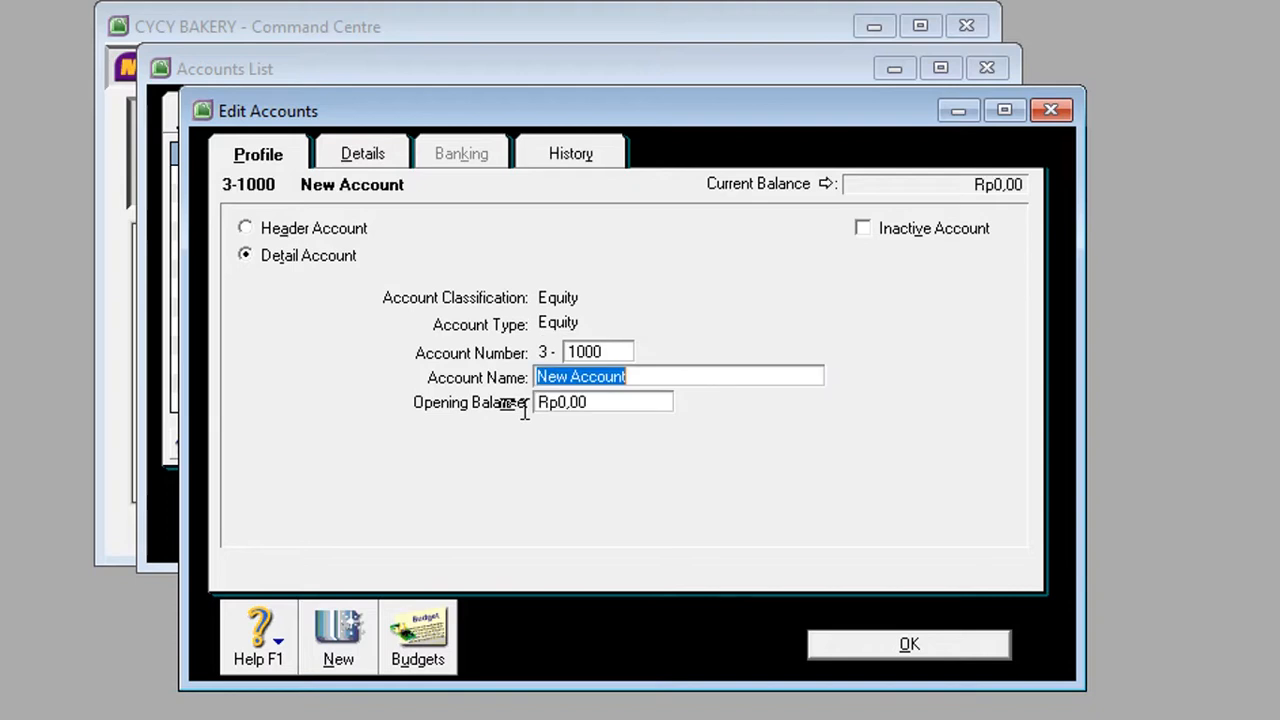
type("Modal Ser")
type("diri")
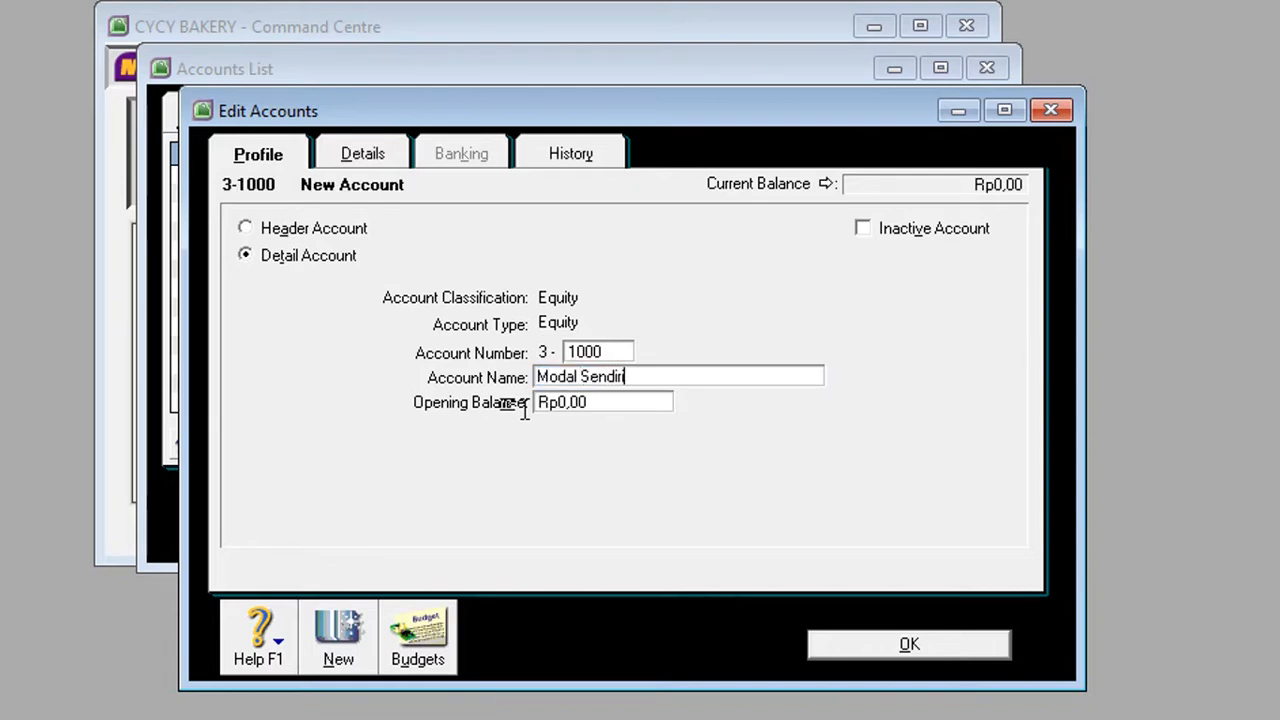
key("alt+Tab")
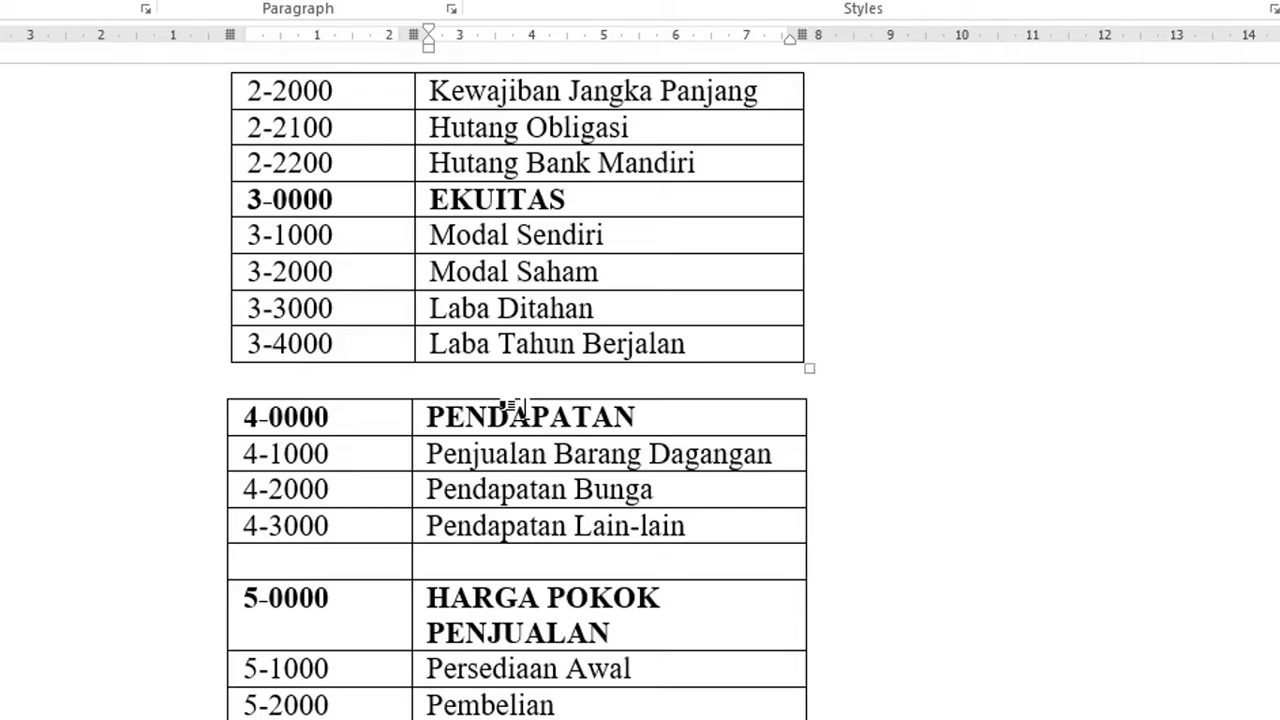
key("alt+Tab")
left_click(338, 632)
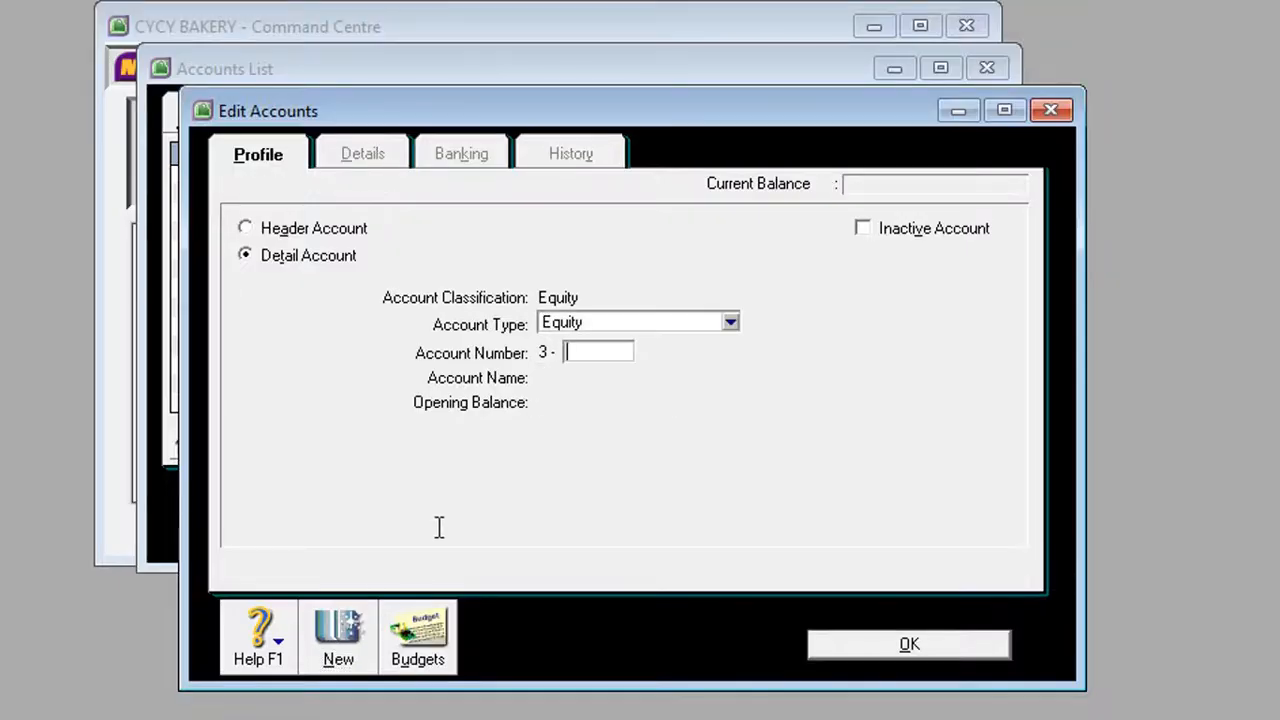
type("2000")
key("Tab")
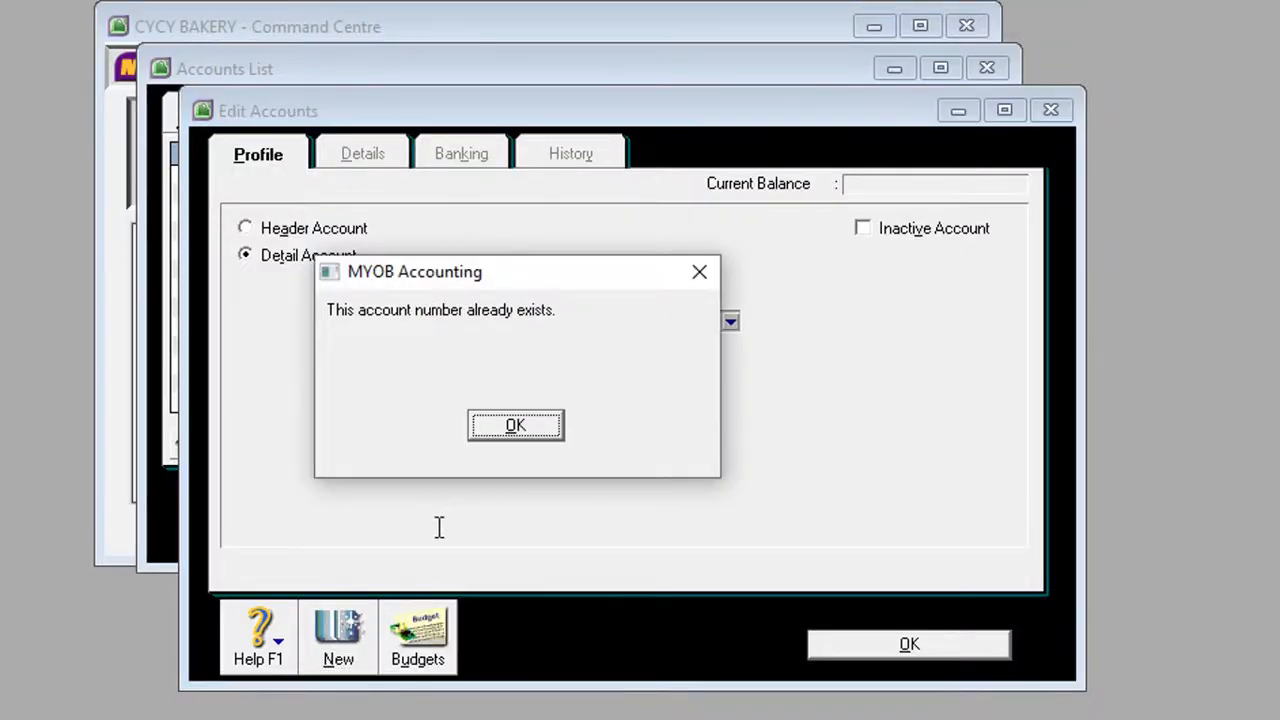
key("Return")
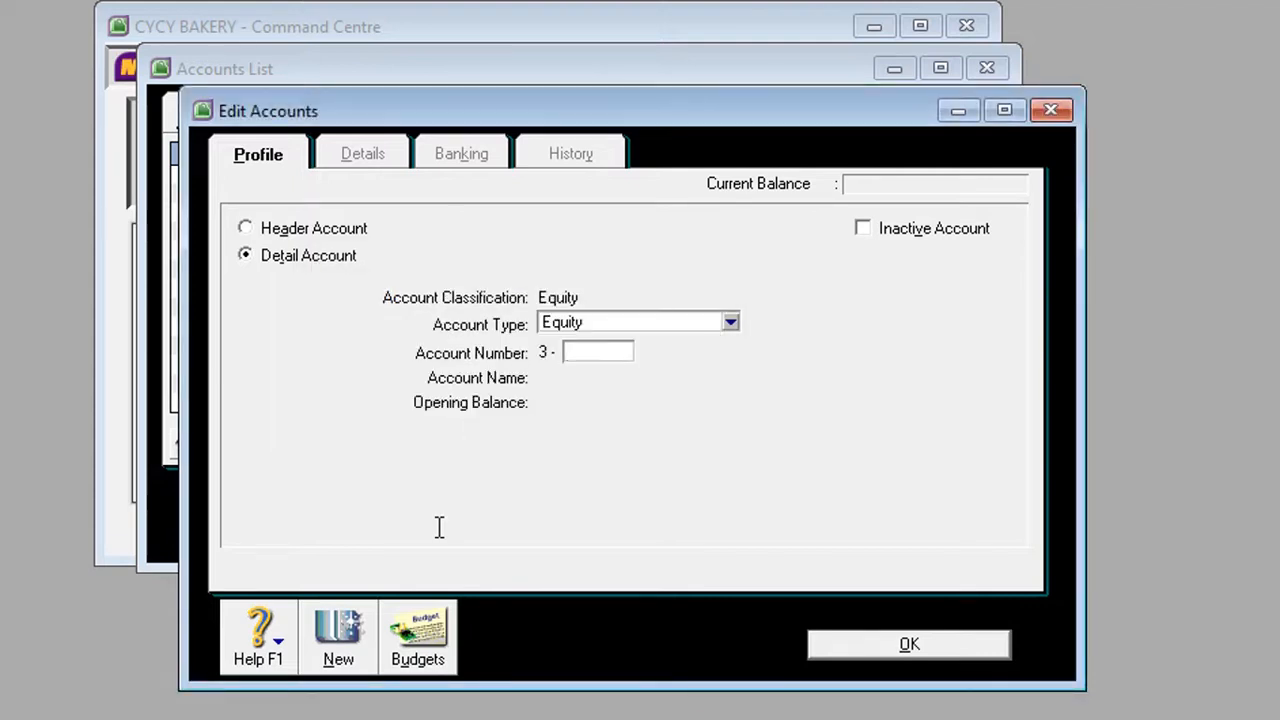
left_click(1050, 110)
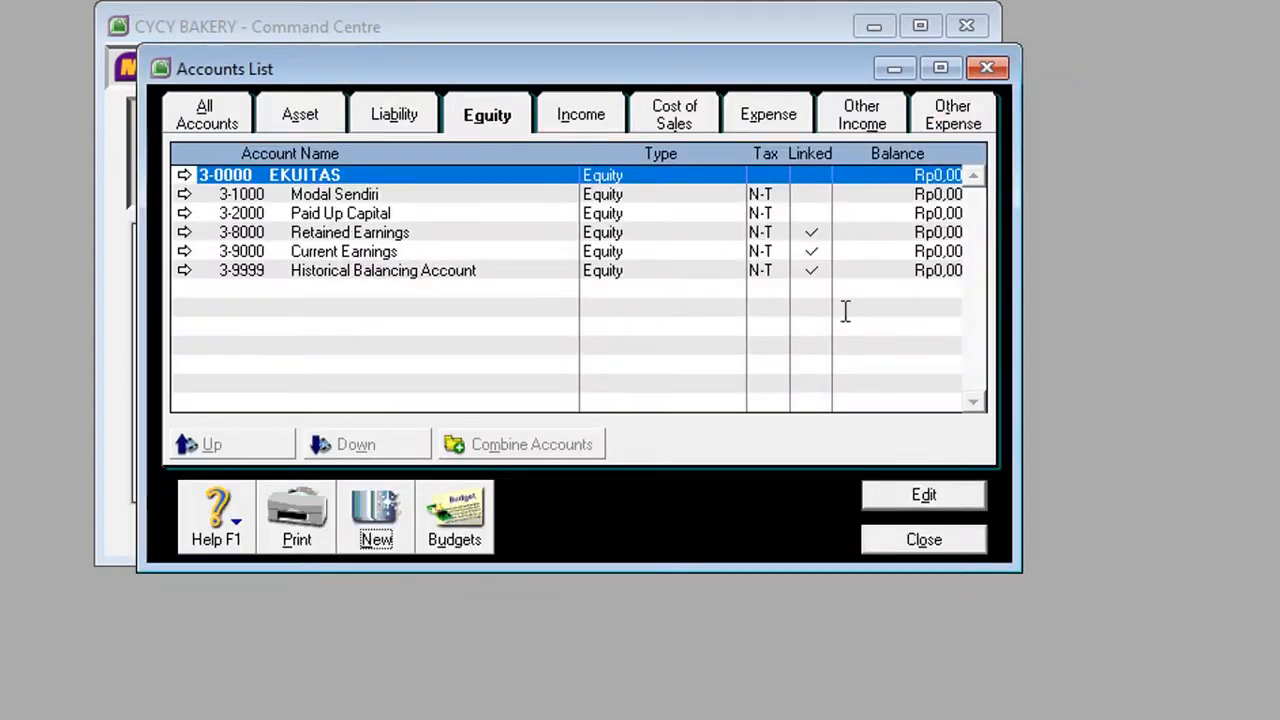
- Change the account number of the Paid Up Capital equity account to 3-9001
double_click(362, 213)
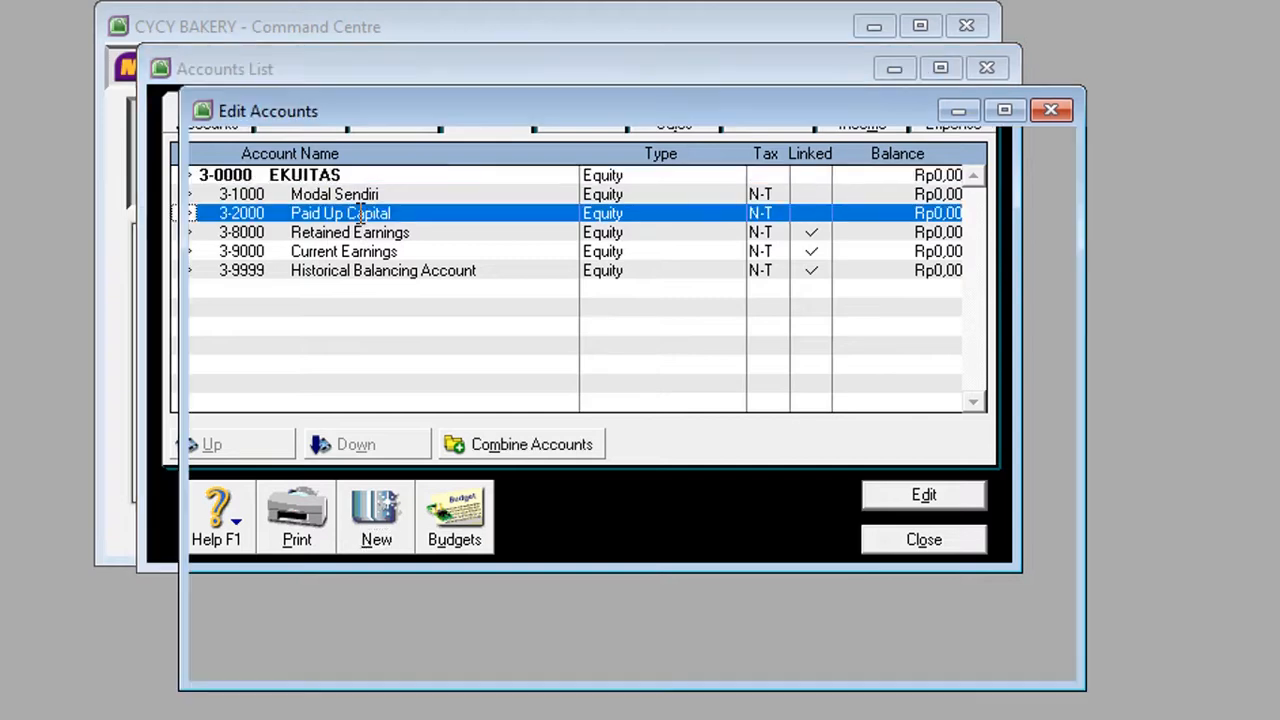
type("9001")
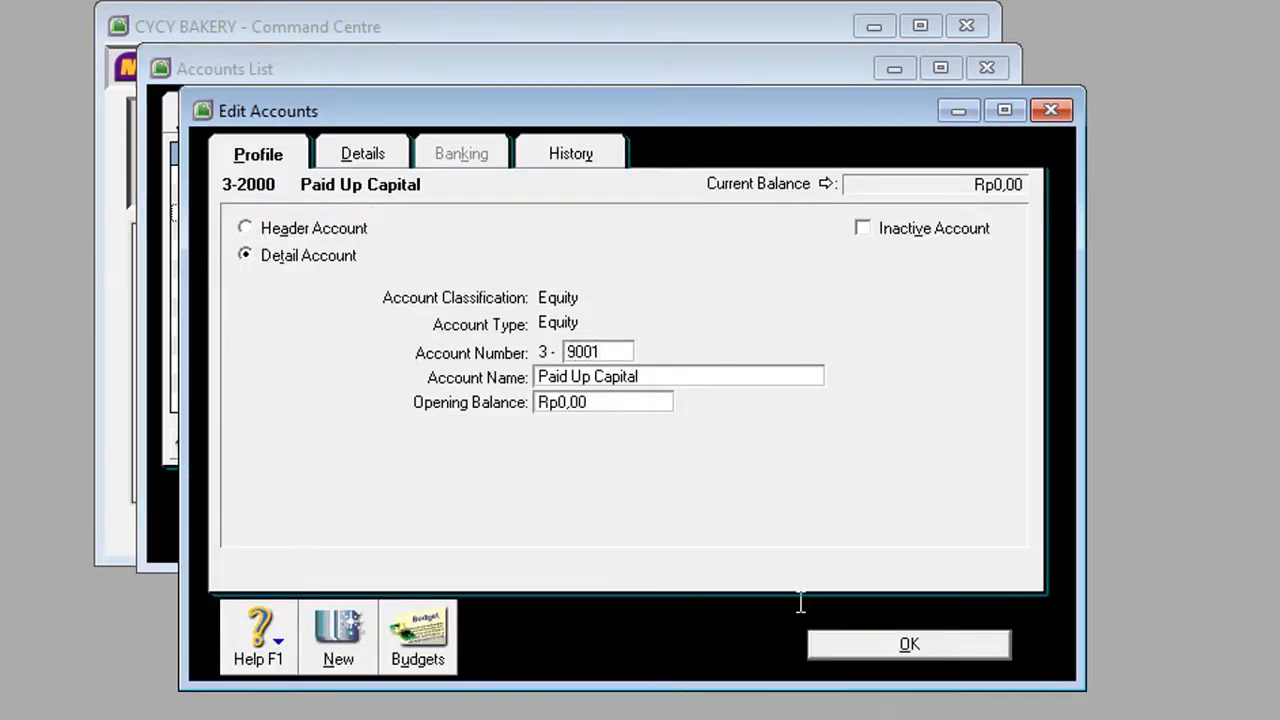
left_click(826, 644)
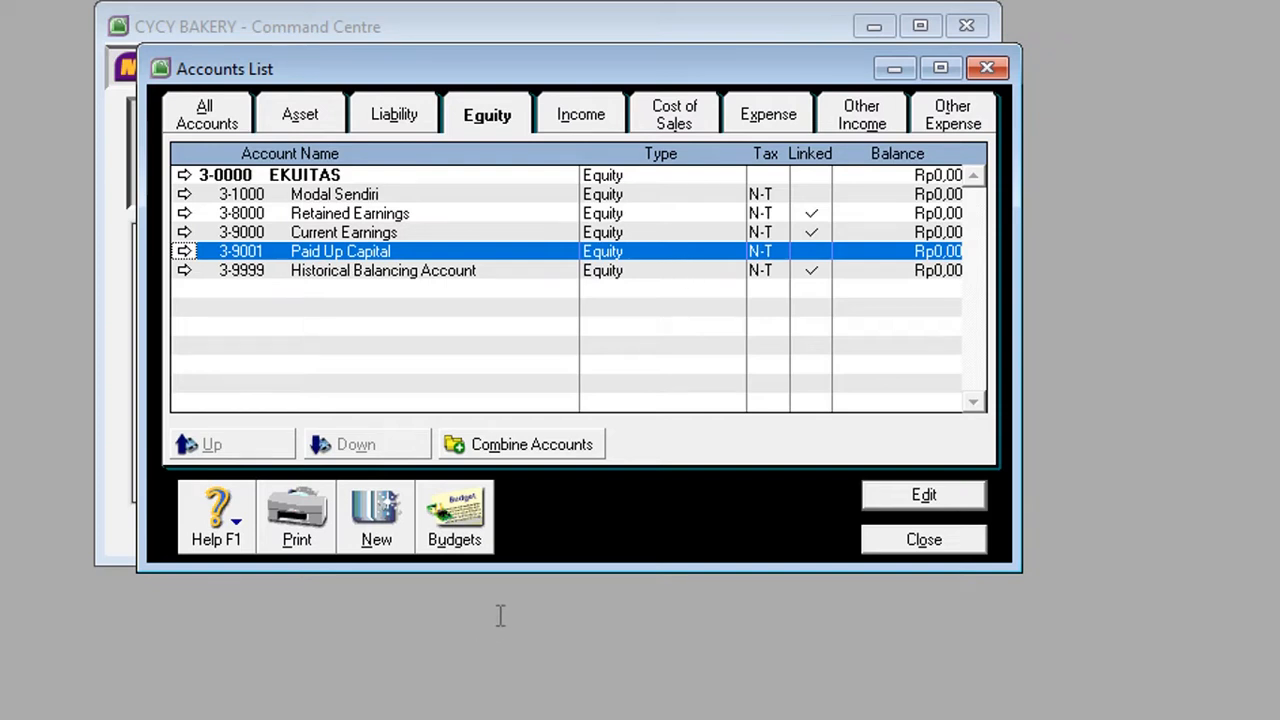
- Add detail account 3-2000 named Modal Saham as an Equity account, checking its entry in the exercise document
left_click(376, 500)
key("alt+Tab")
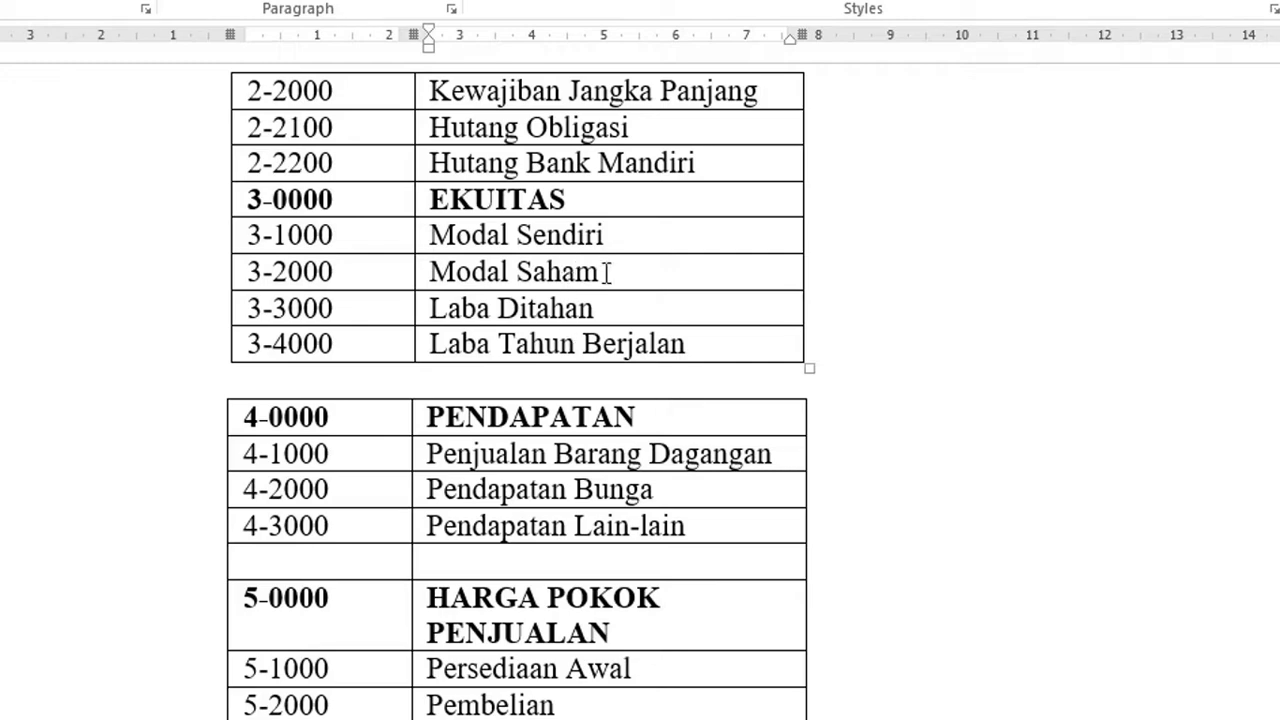
key("alt+Tab")
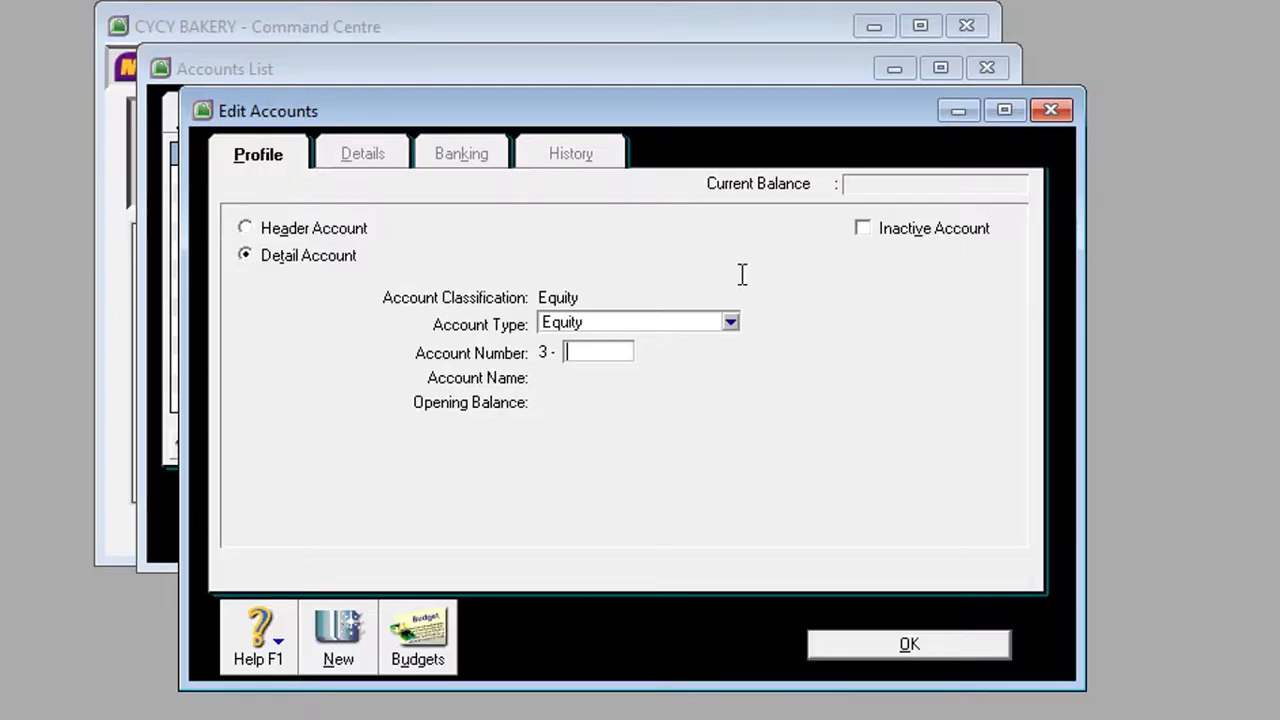
type("2000")
key("Tab")
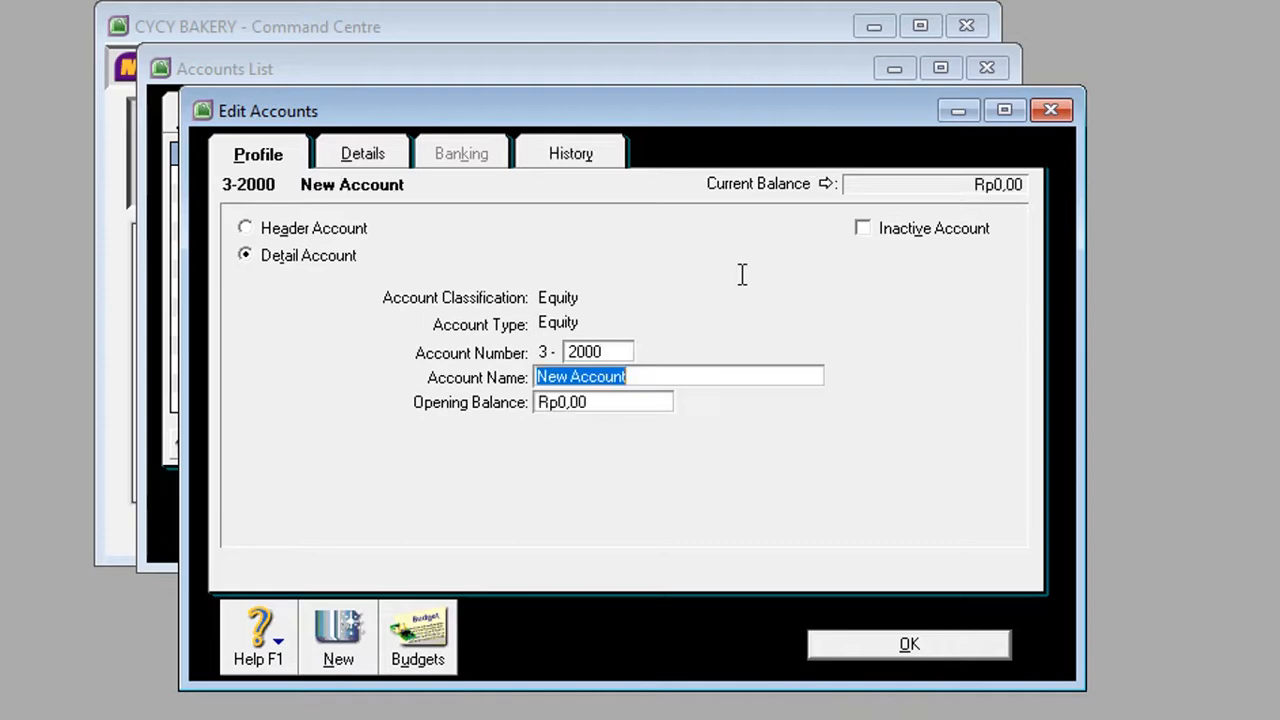
type("Modal Saham")
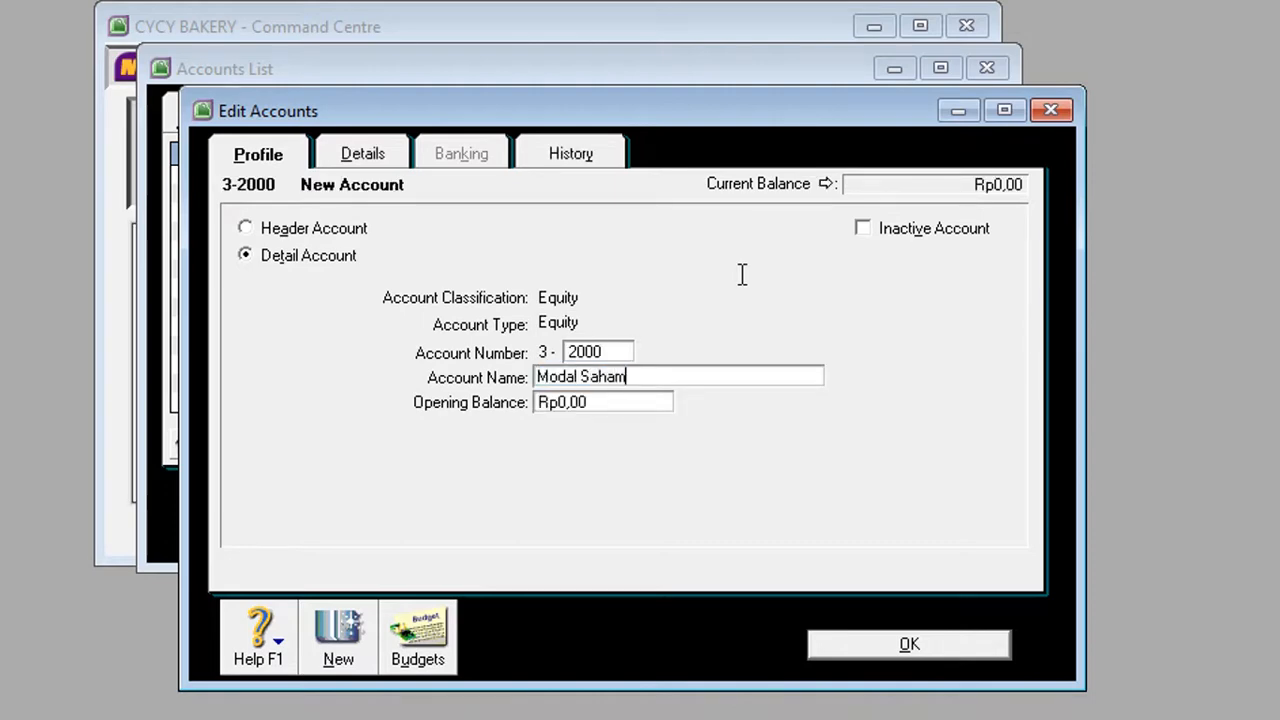
key("alt+Tab")
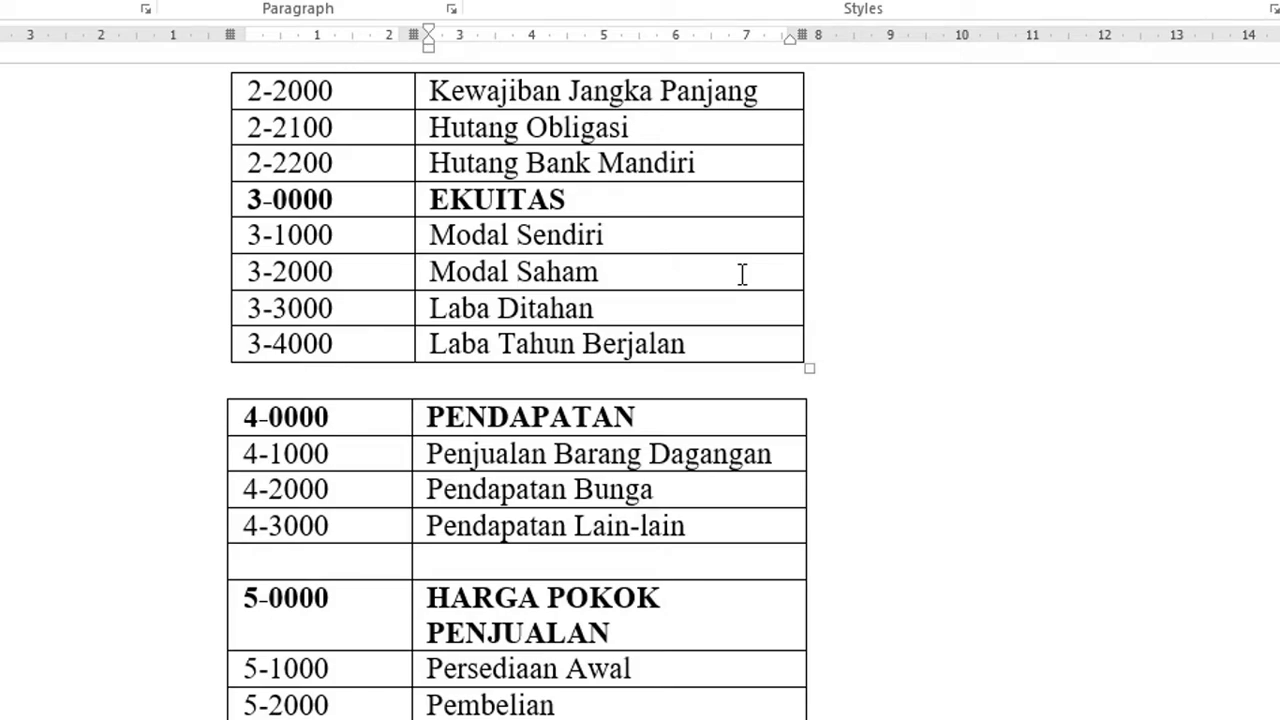
key("alt+Tab")
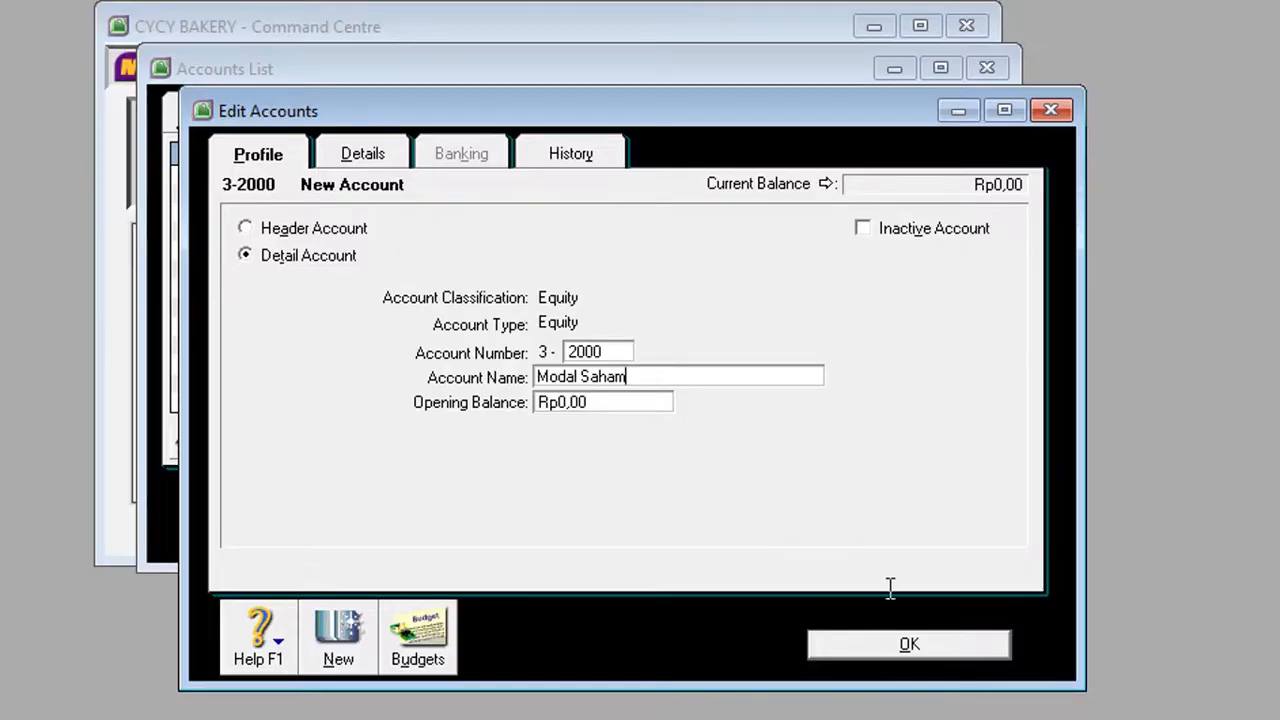
left_click(912, 655)
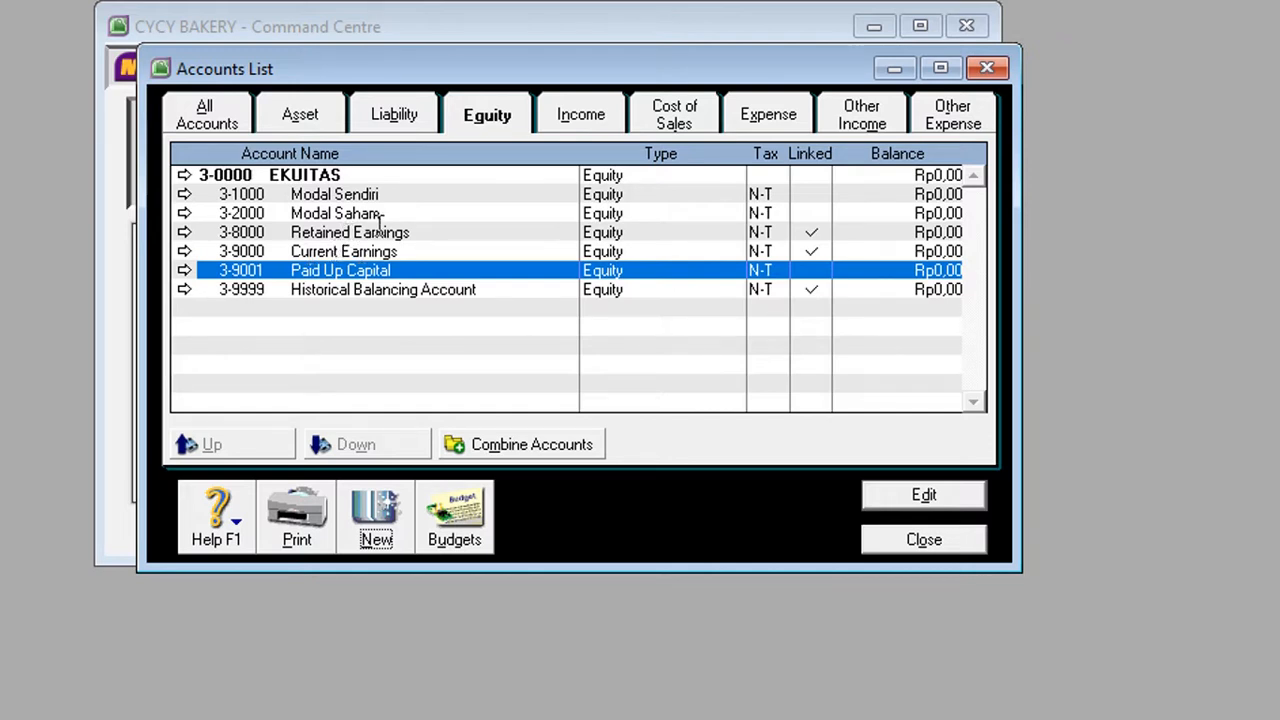
- Check the remaining equity entries in the exercise document and rename the Retained Earnings account as Laba Ditahan
key("alt+Tab")
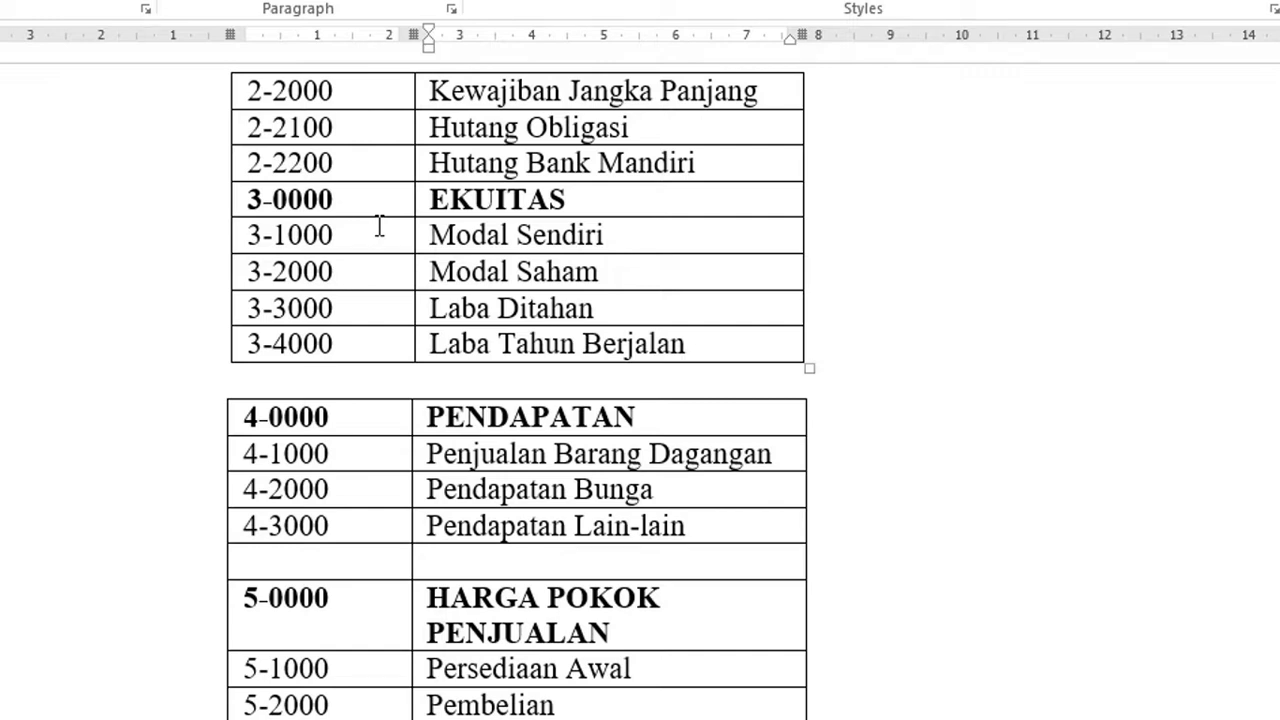
key("alt+Tab")
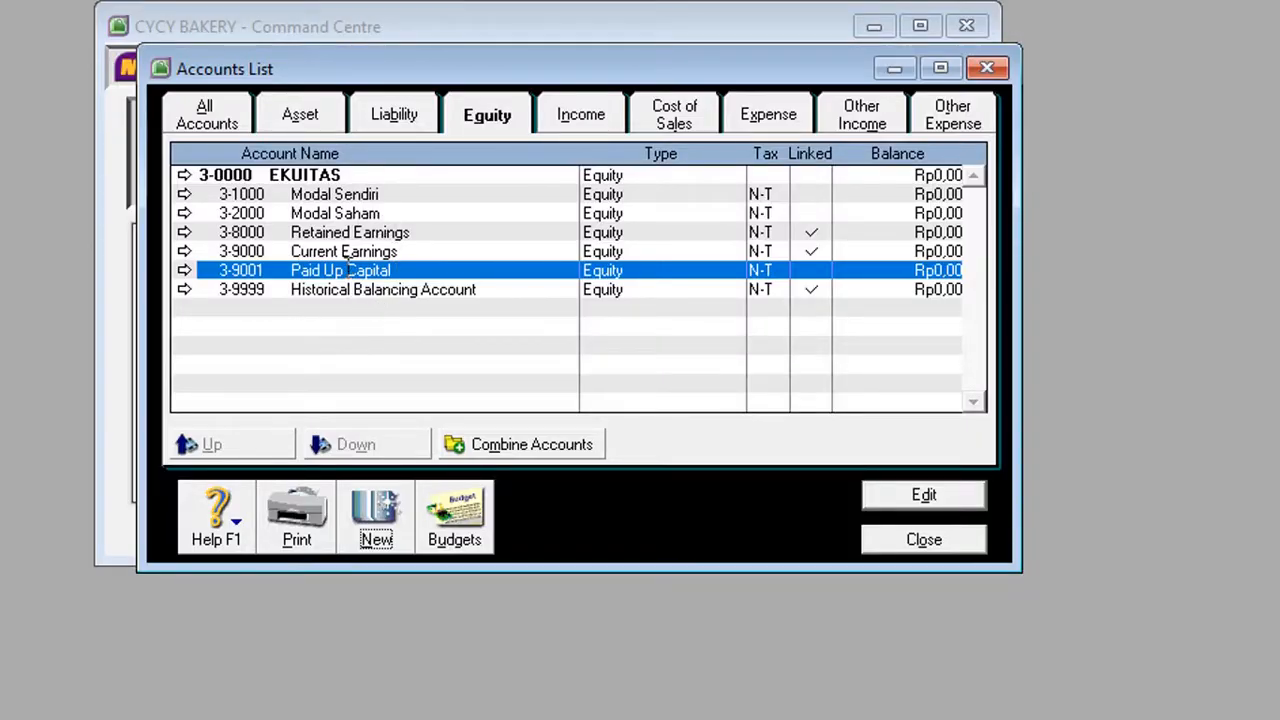
left_click(346, 232)
double_click(346, 232)
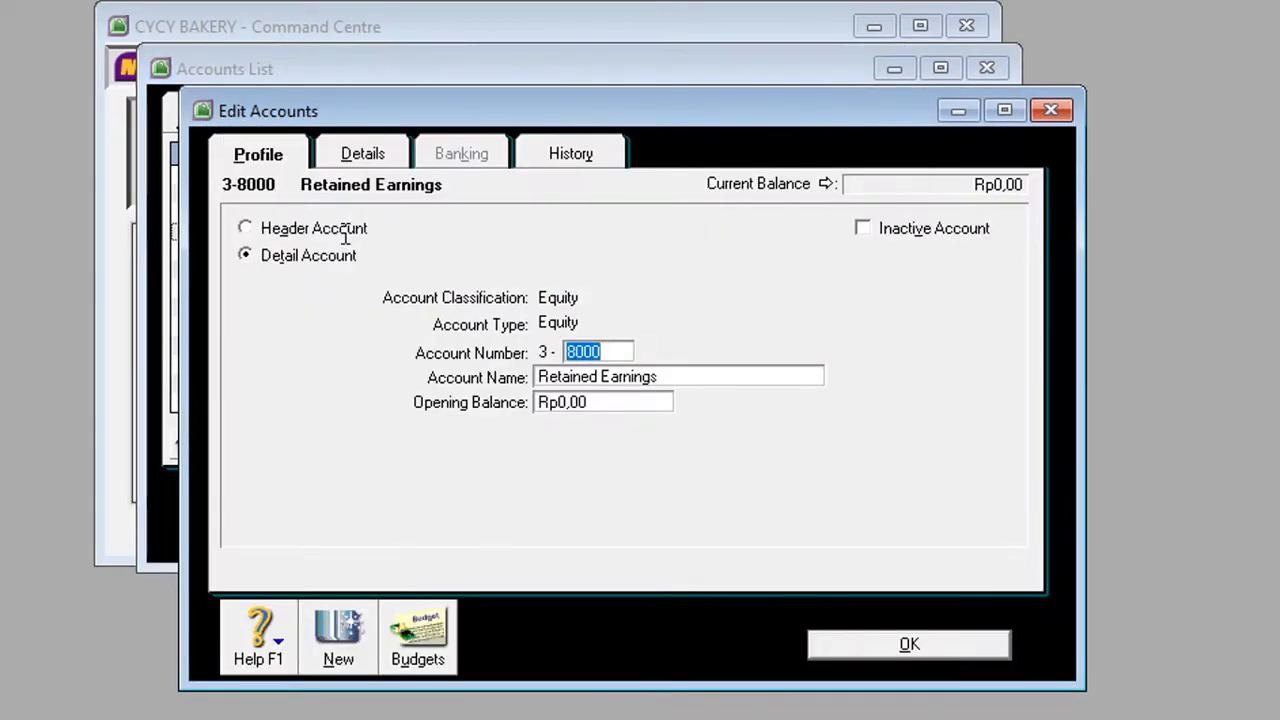
left_click(689, 378)
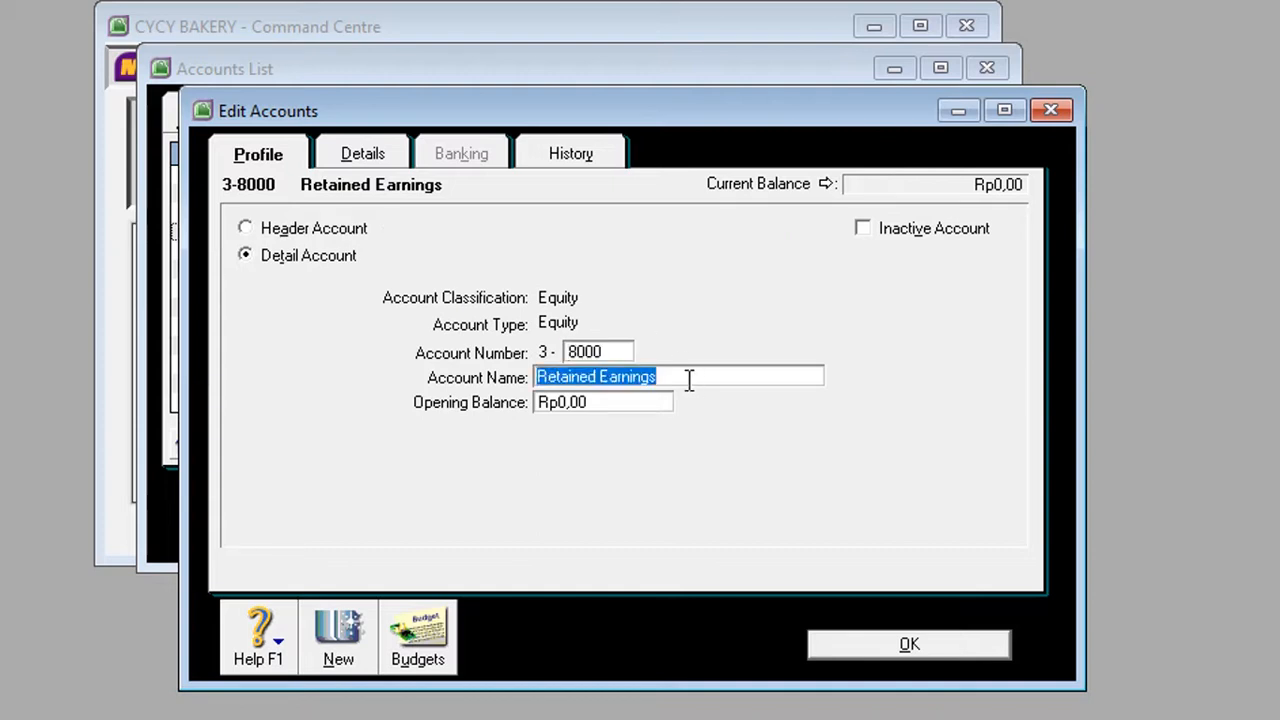
type("Laba Di")
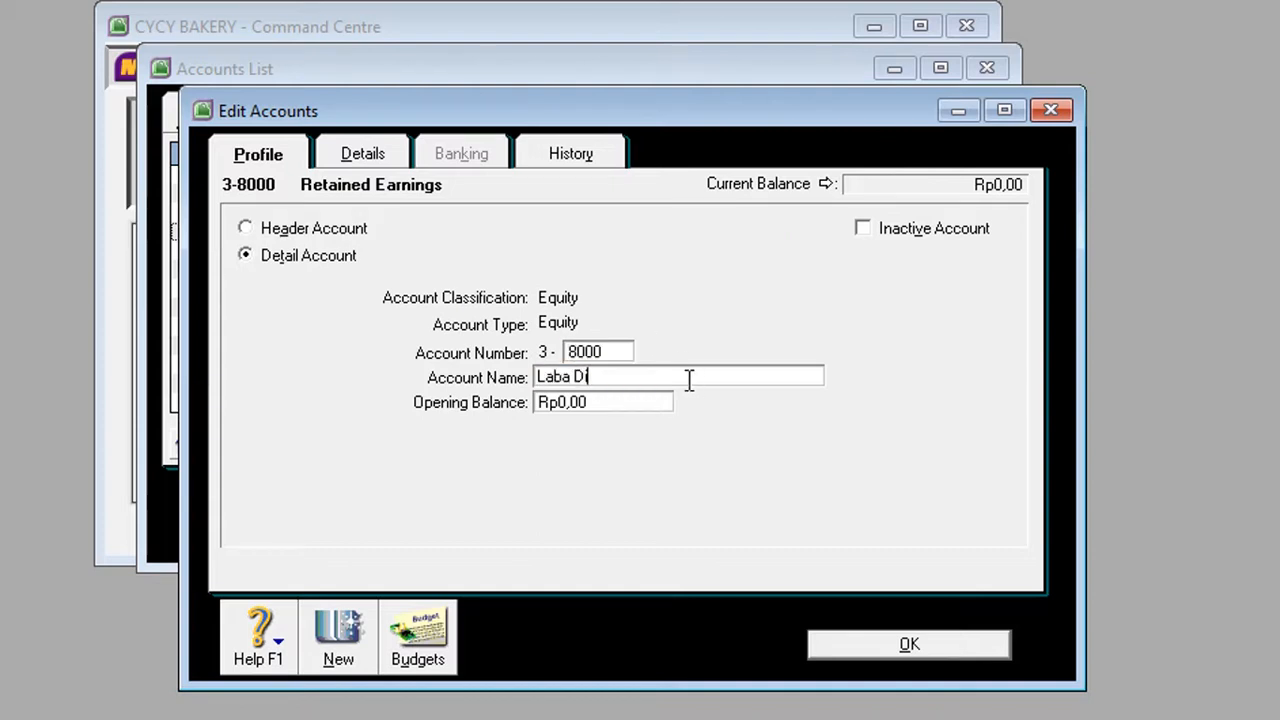
type("tahan")
left_click(840, 645)
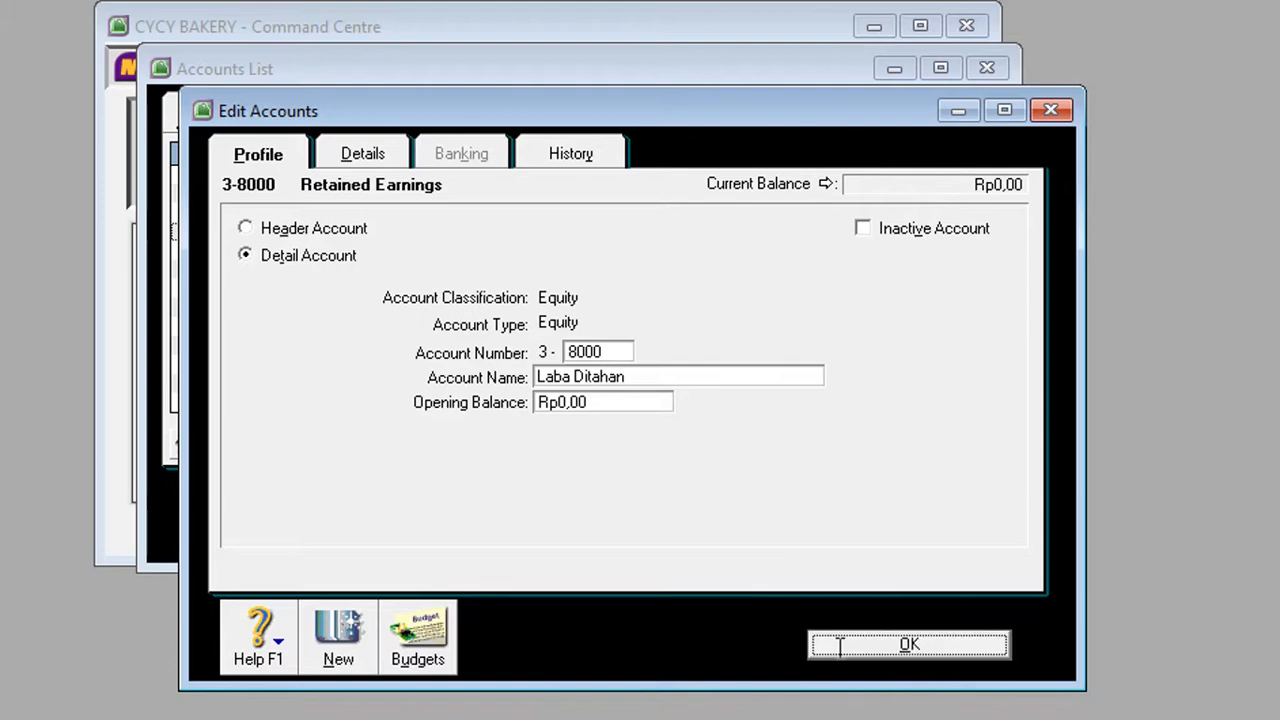
- Rename the Current Earnings equity account as Laba Tahun Berjalan
double_click(380, 250)
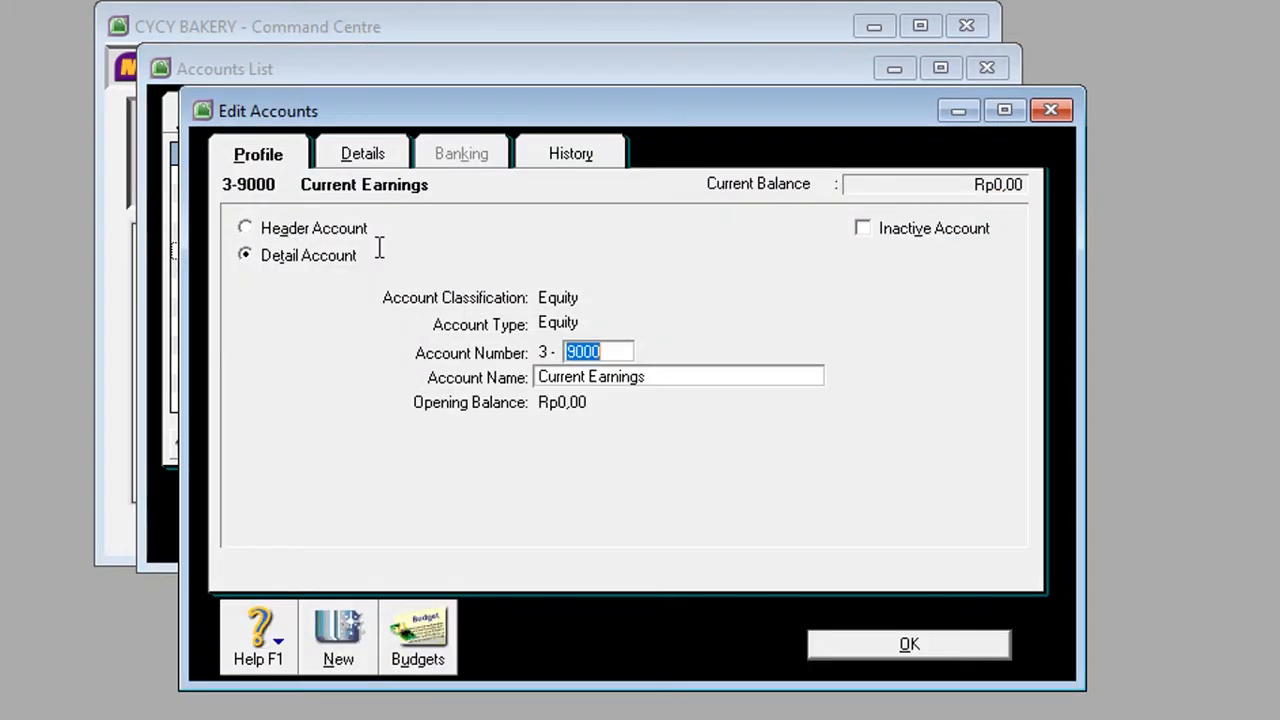
left_click(658, 372)
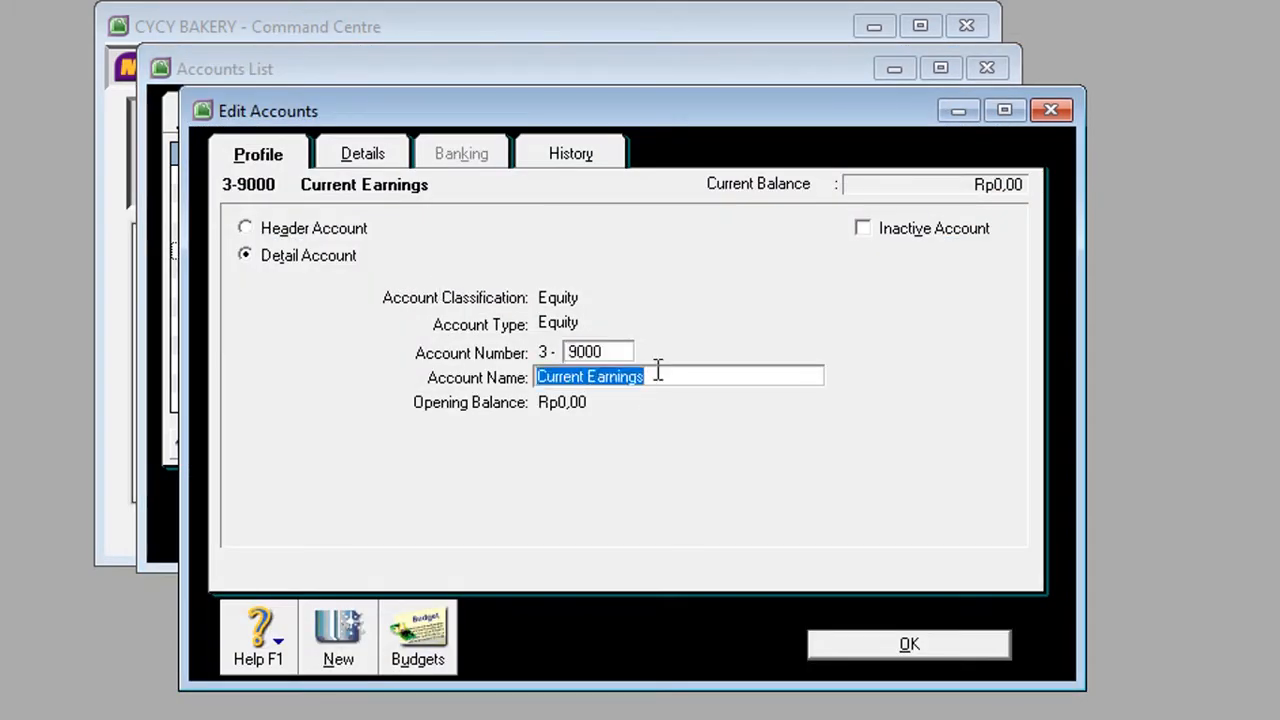
type("Laba D")
key("BackSpace")
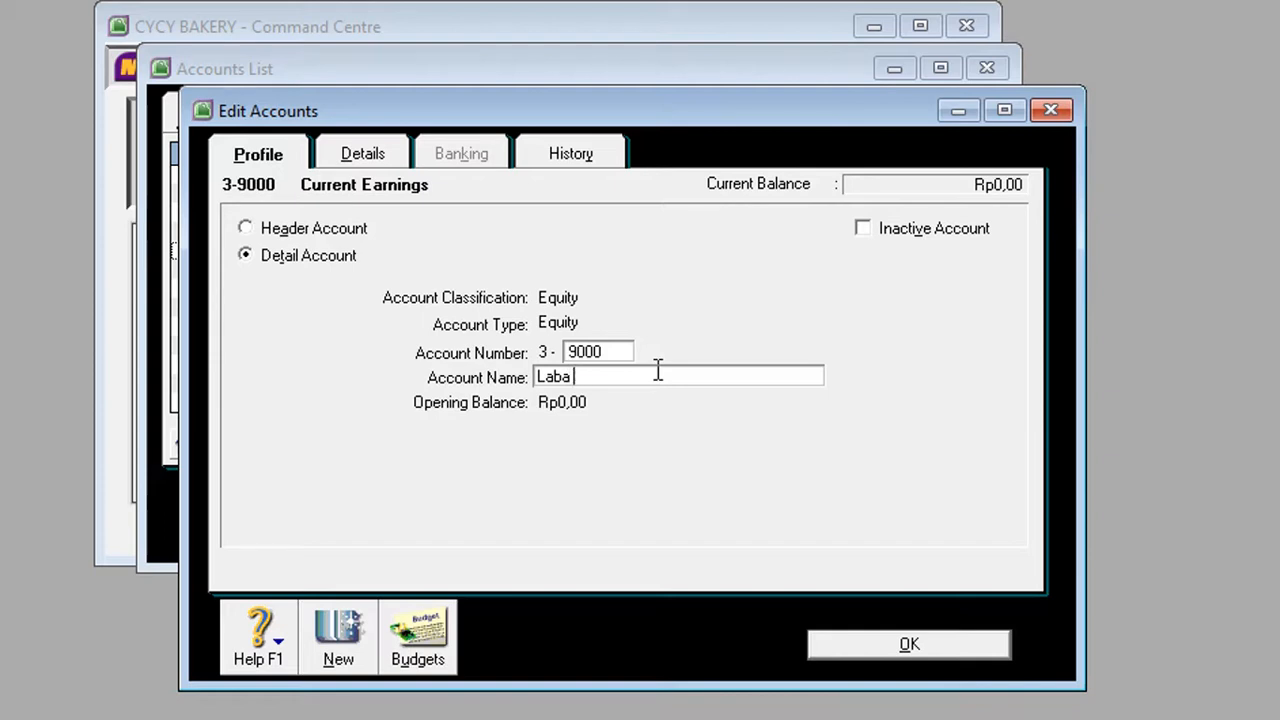
type("Tahun Berjalan")
left_click(855, 645)
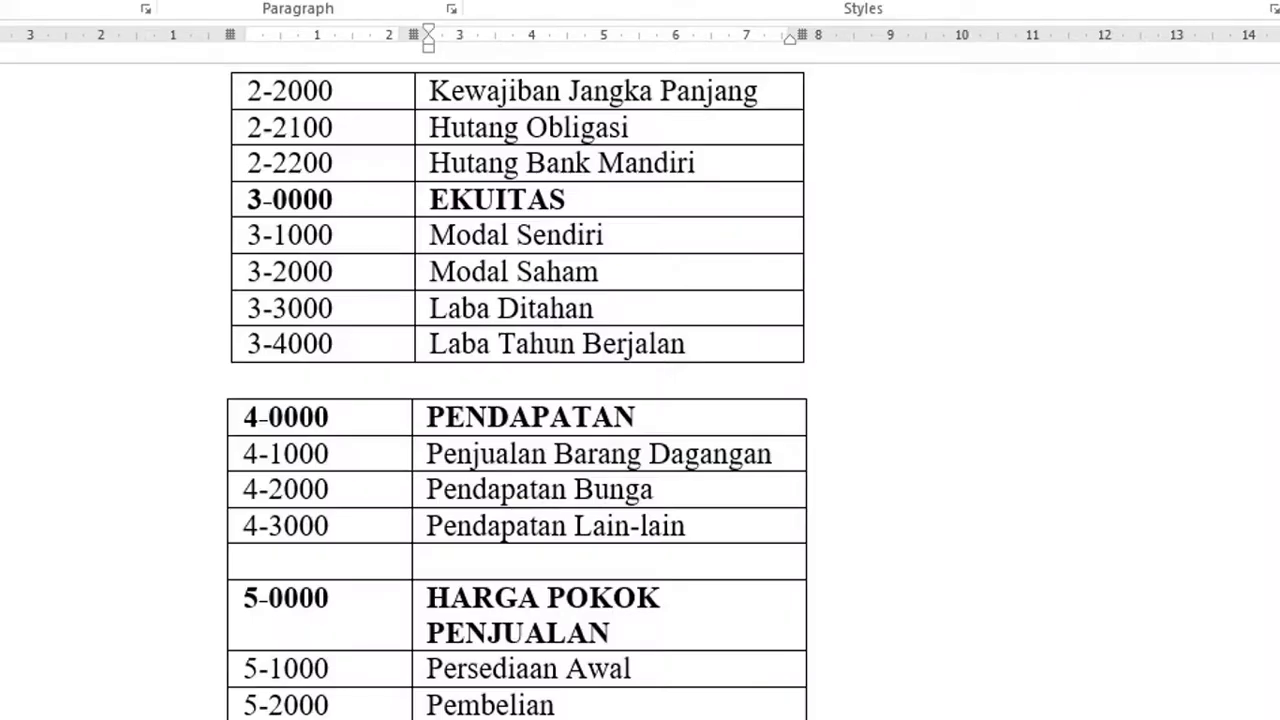
- Compare the income, cost of sales and expense sections of the exercise document with the matching account lists, including other income and other expense
scroll(778, 402, "down", 3)
scroll(778, 400, "down", 4)
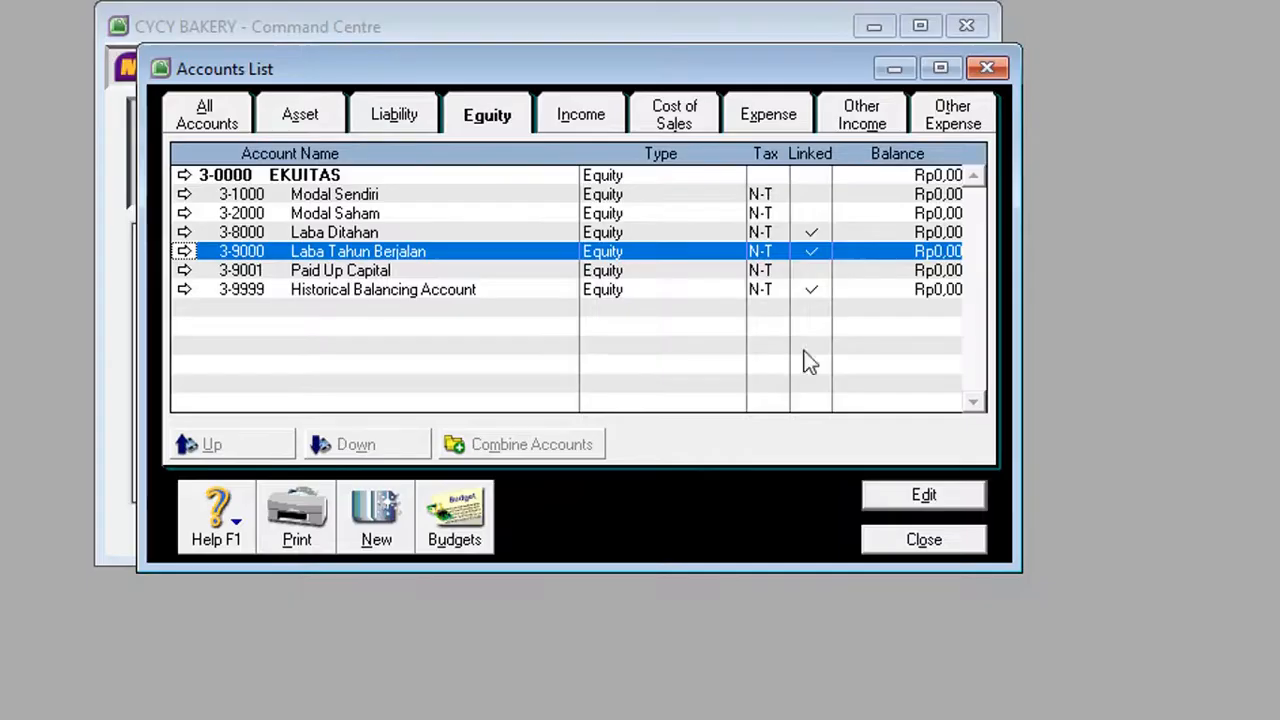
left_click(588, 114)
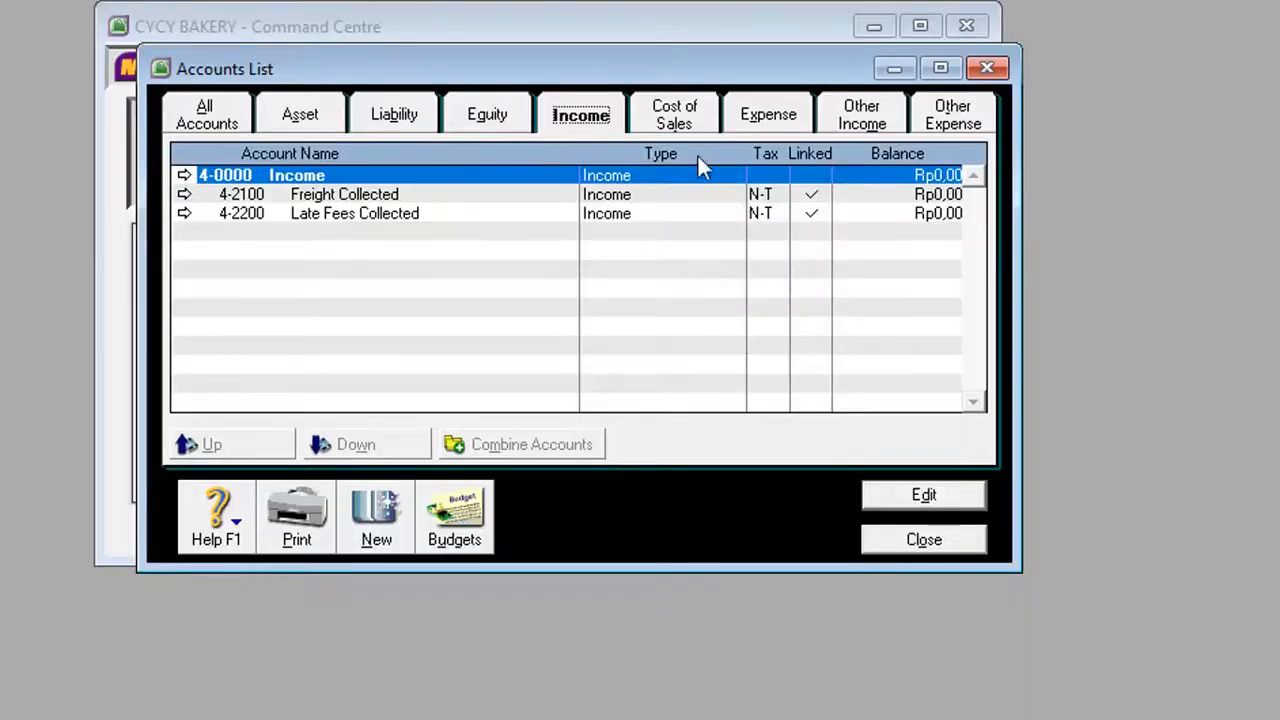
left_click(674, 114)
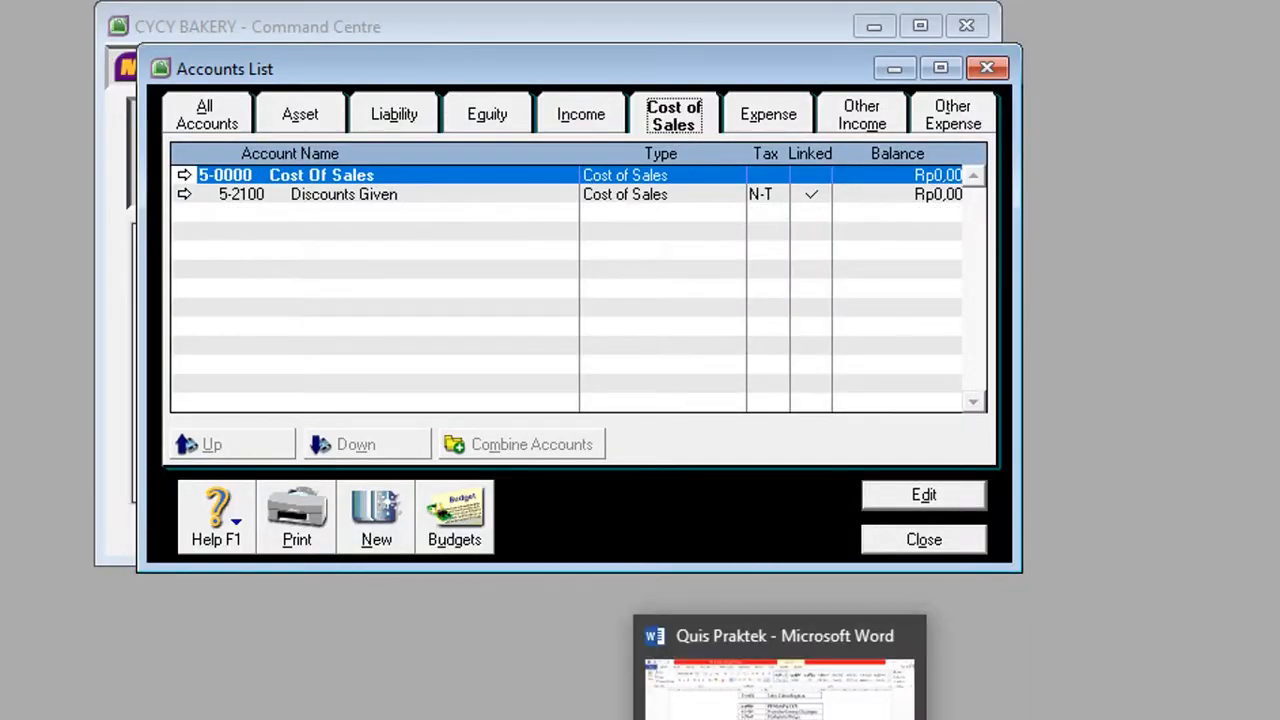
left_click(780, 718)
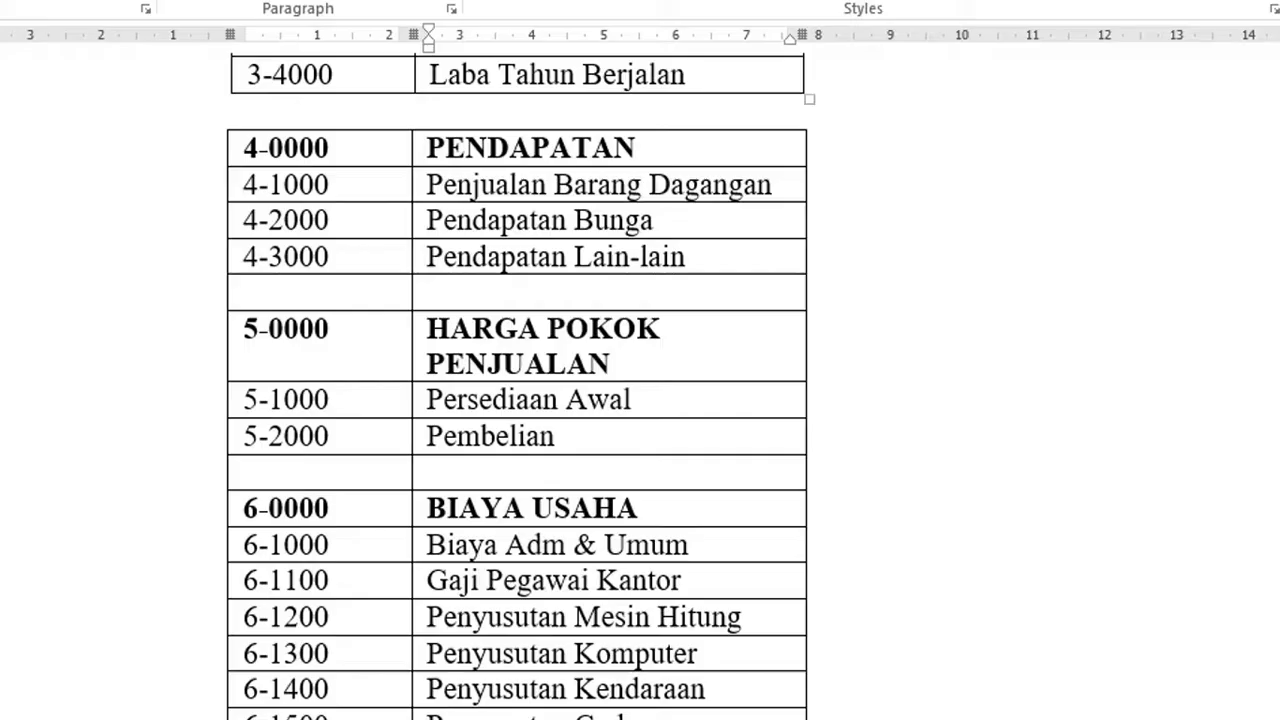
scroll(734, 440, "down", 3)
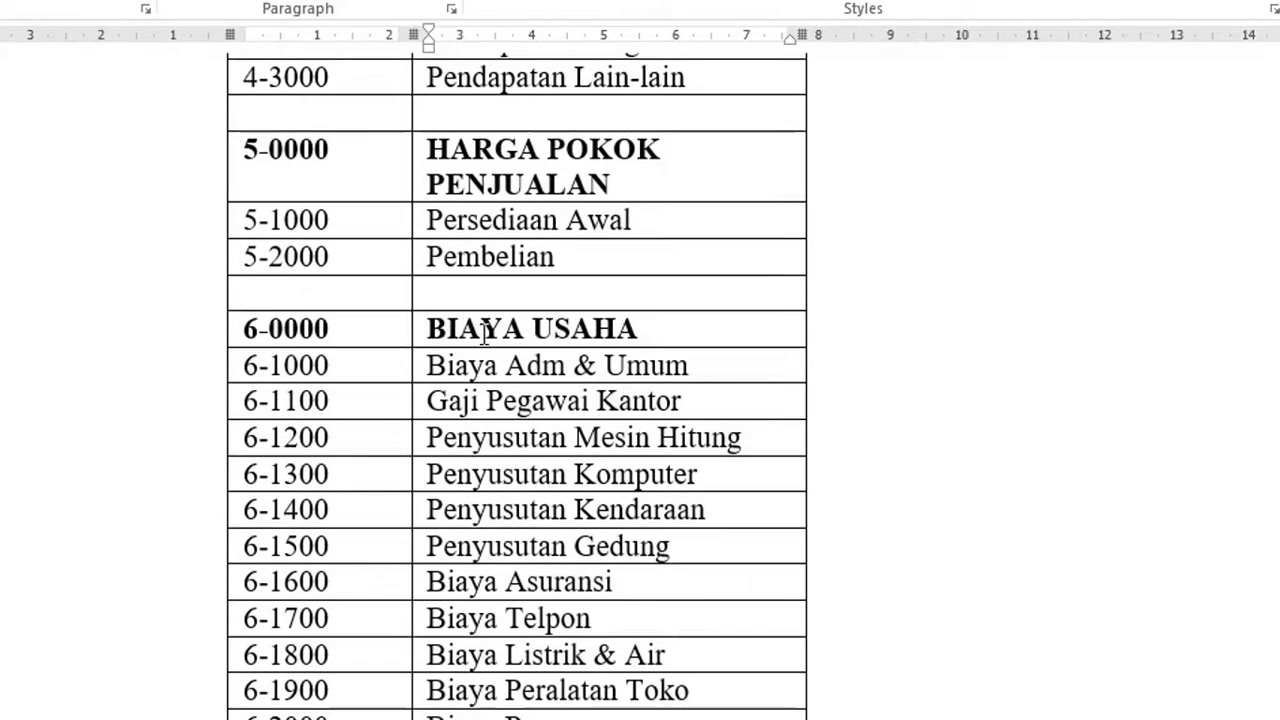
left_click(780, 718)
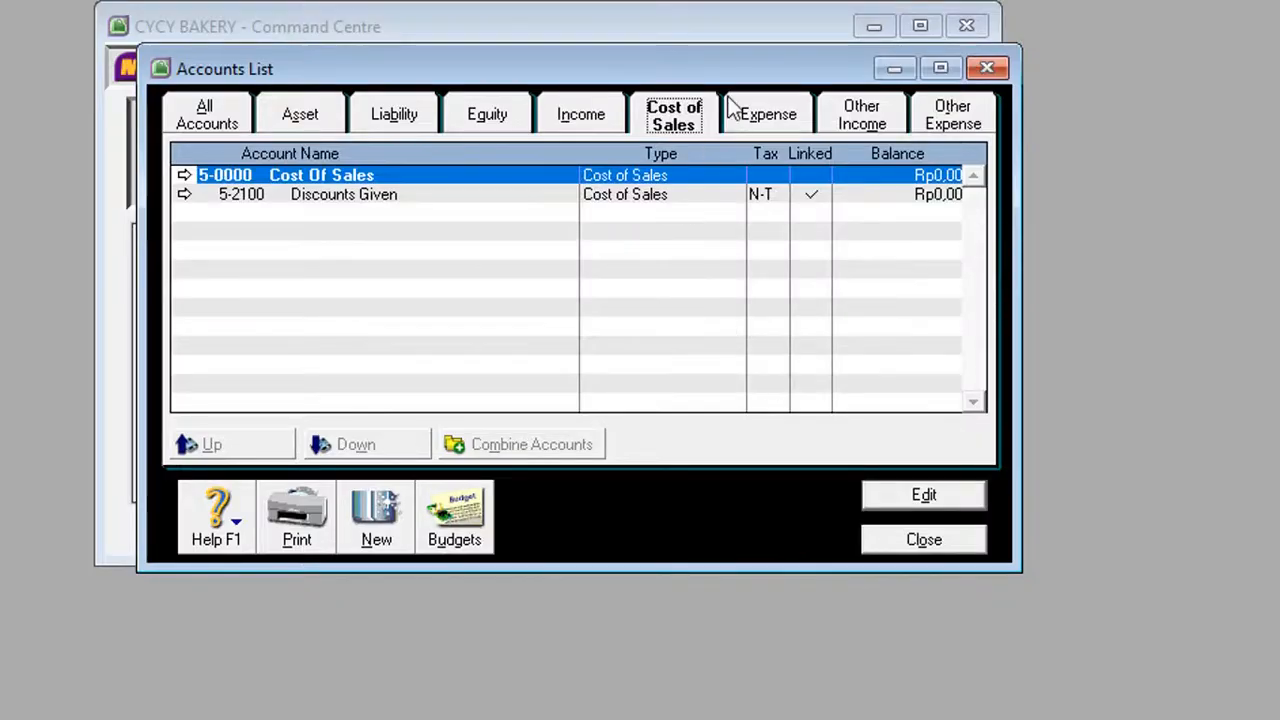
left_click(764, 117)
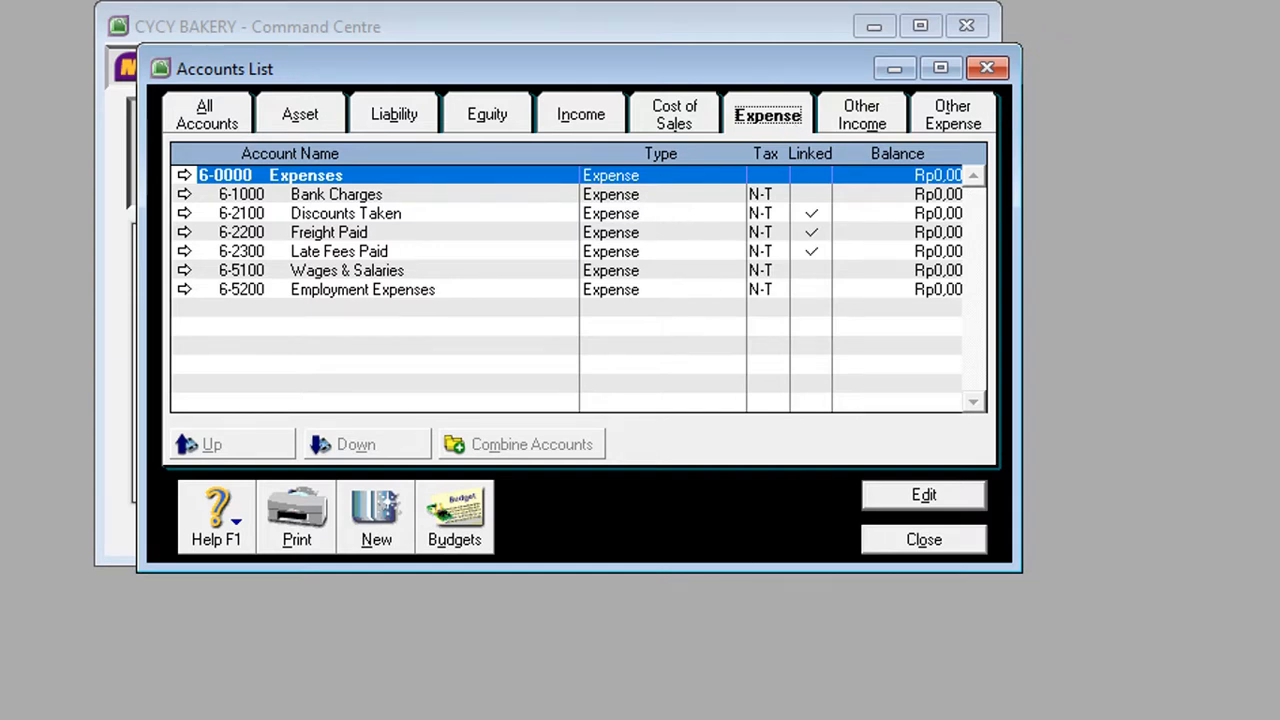
left_click(780, 718)
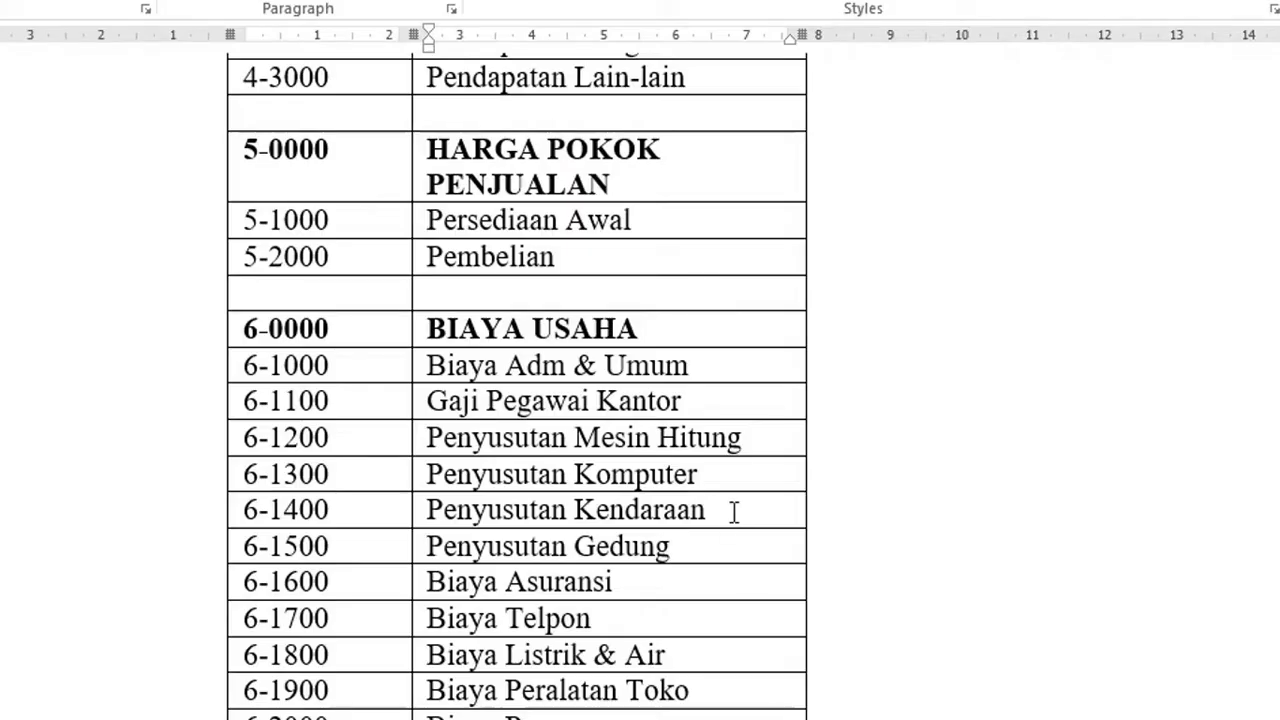
scroll(734, 511, "down", 6)
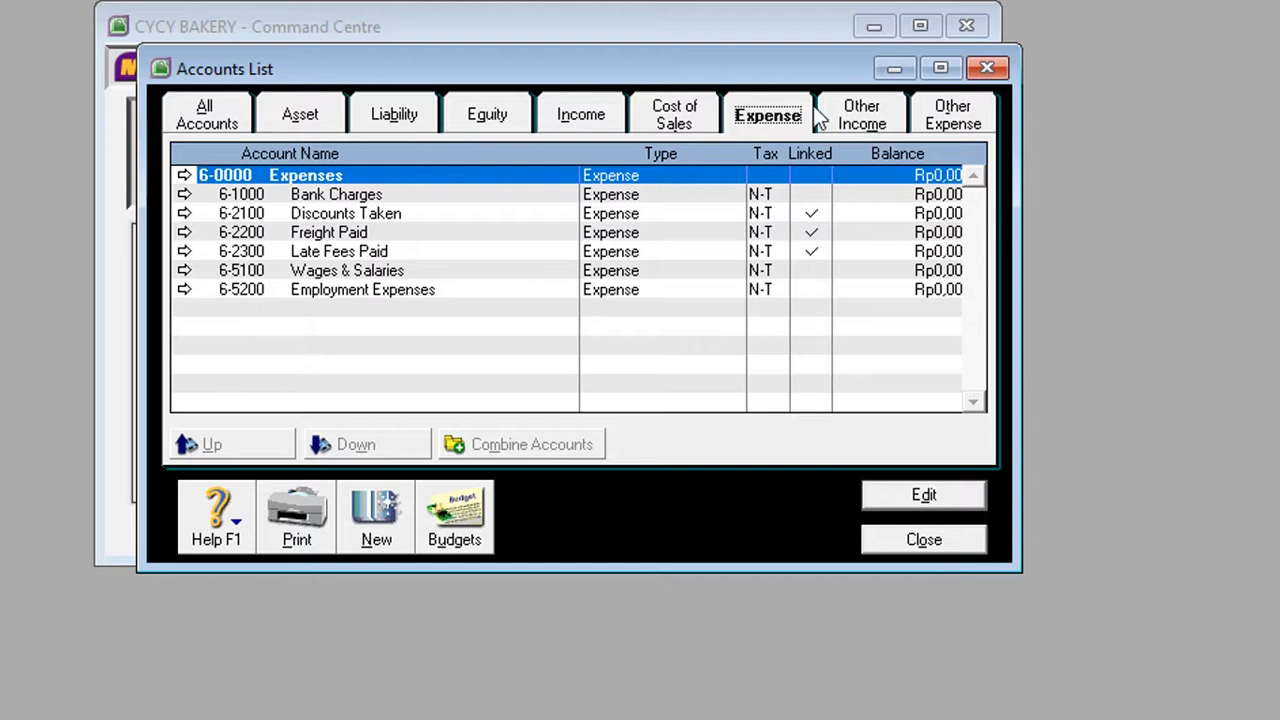
left_click(858, 115)
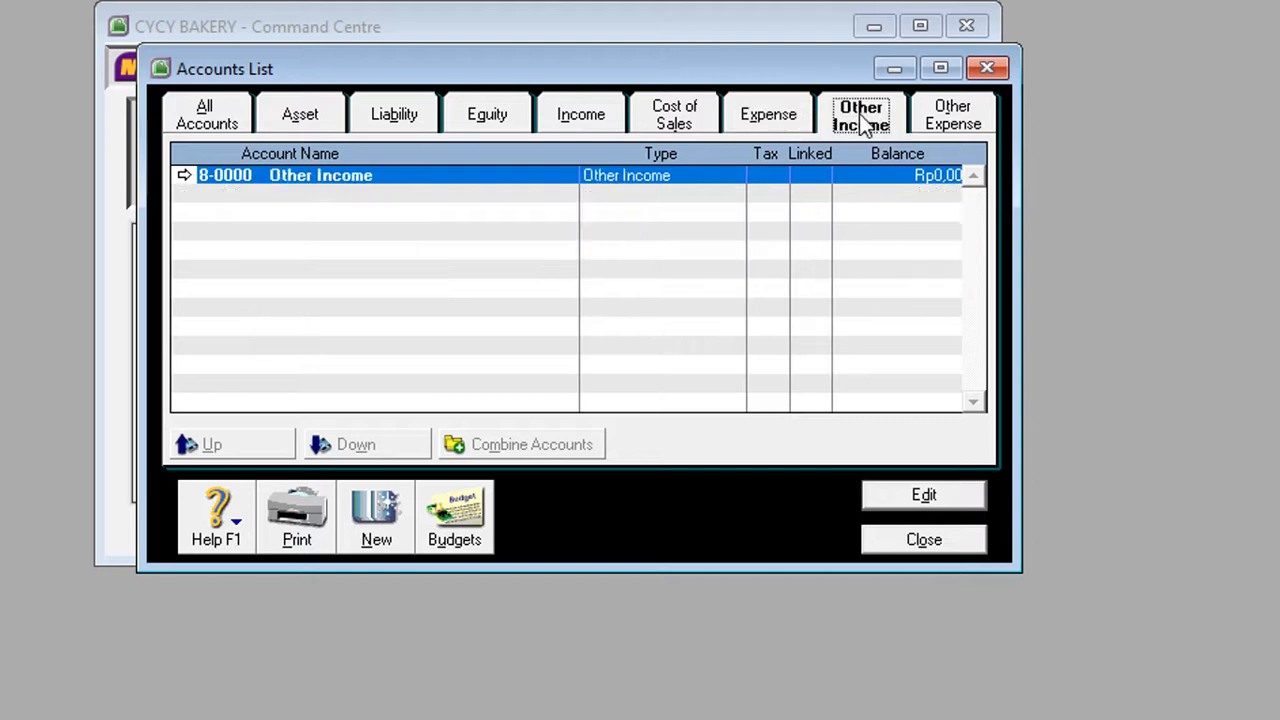
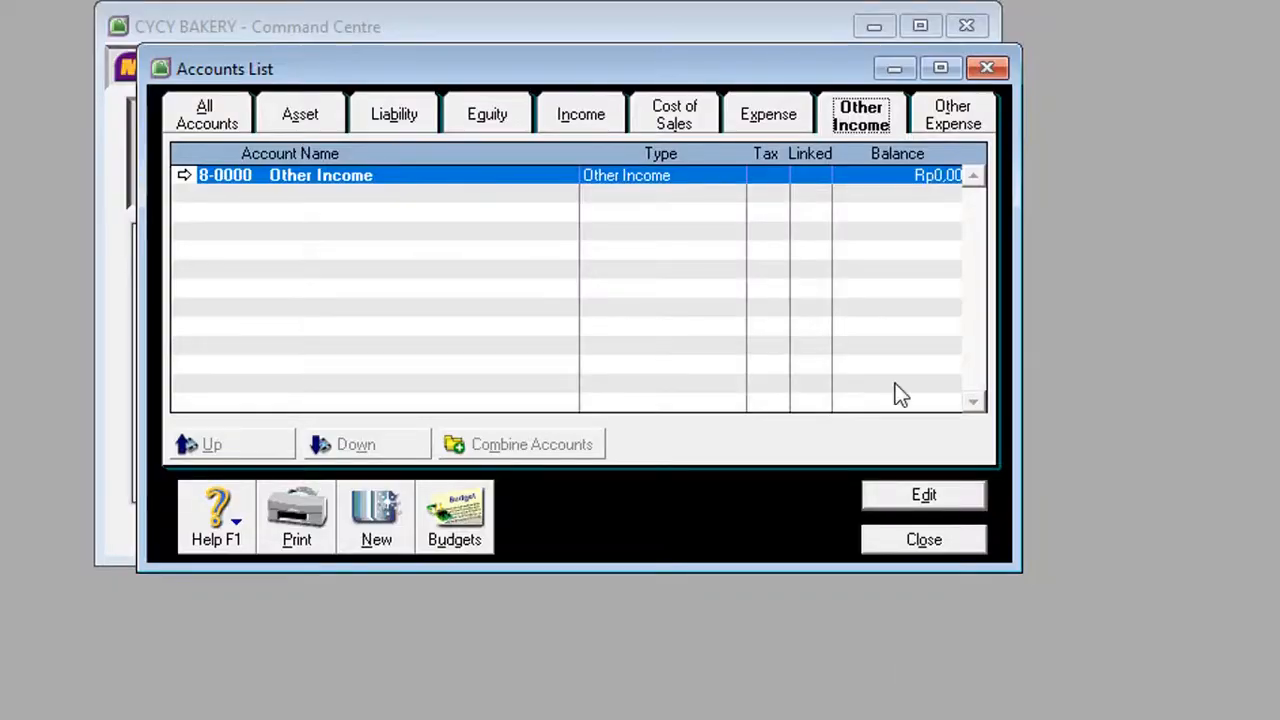
left_click(942, 124)
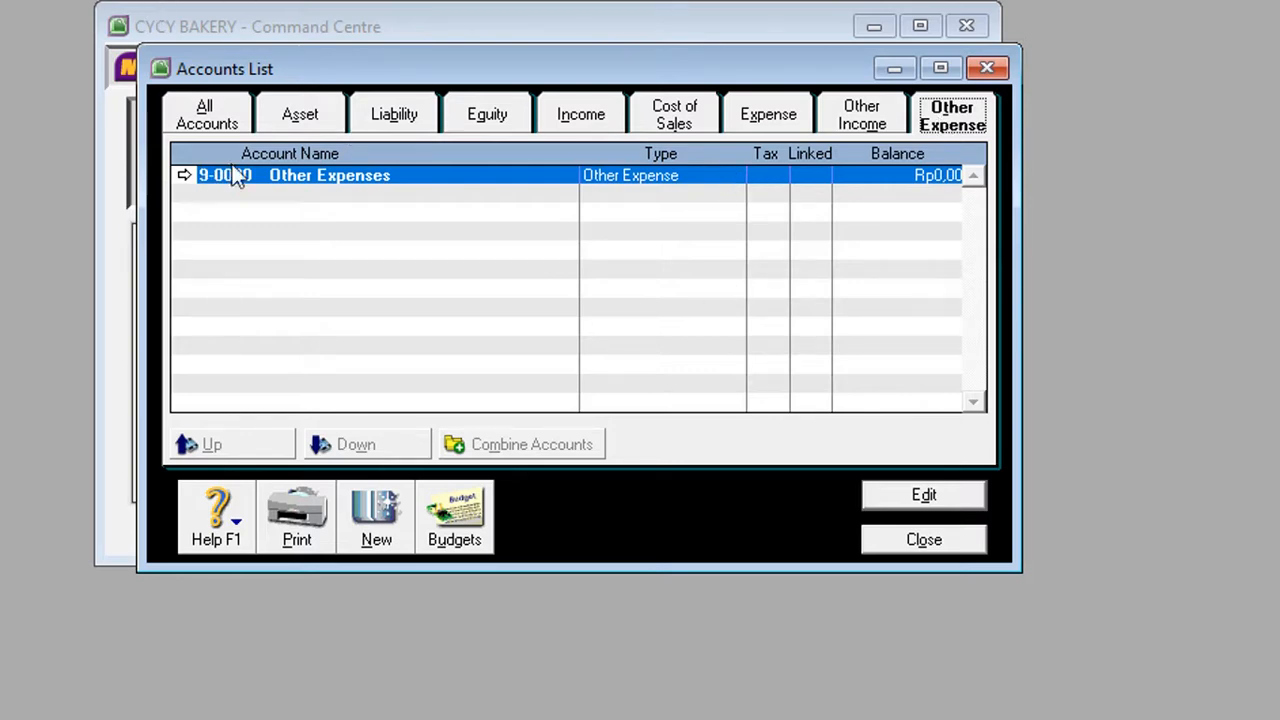
- Review the accounts list category by category, from the asset accounts through to the other expense accounts
left_click(300, 116)
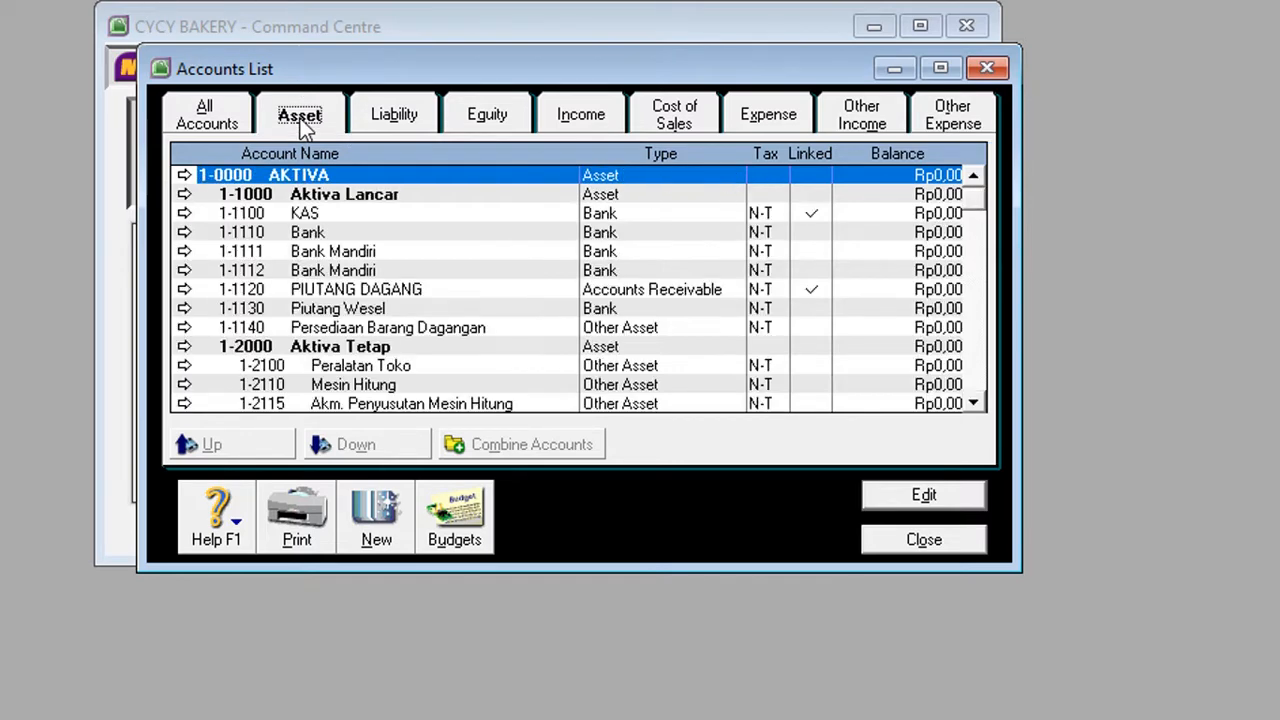
left_click(393, 118)
left_click(472, 122)
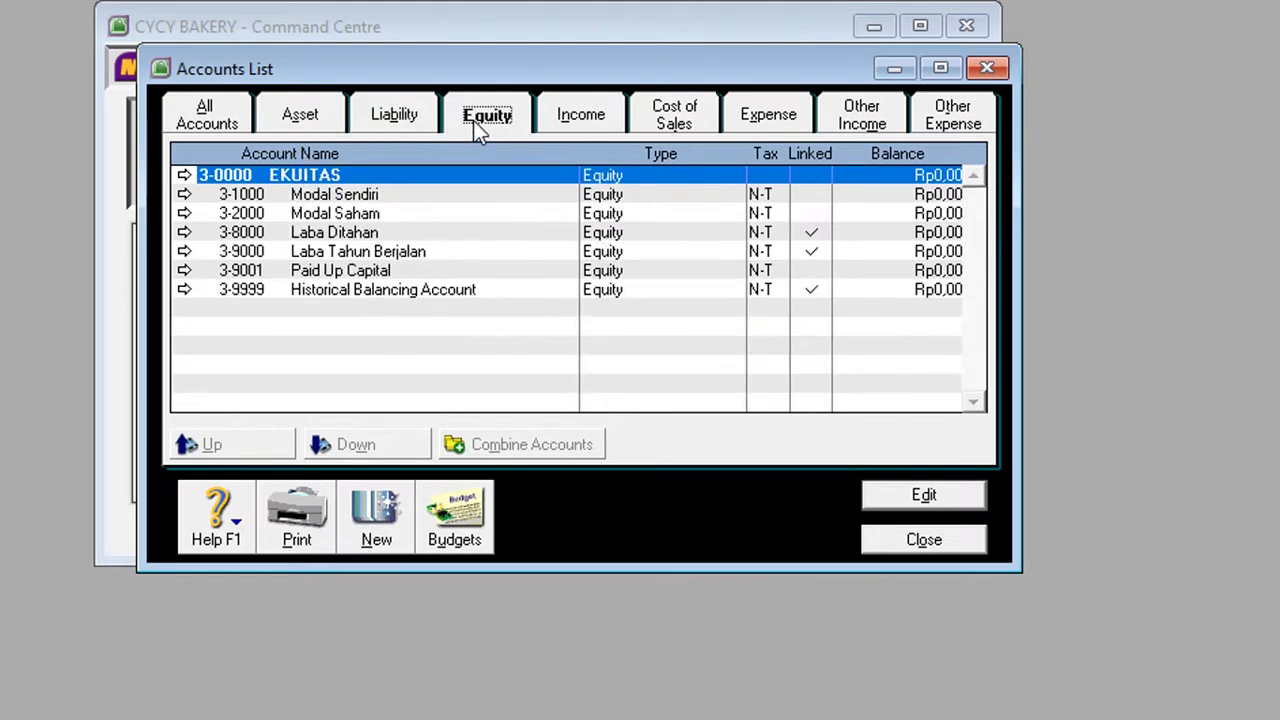
left_click(576, 120)
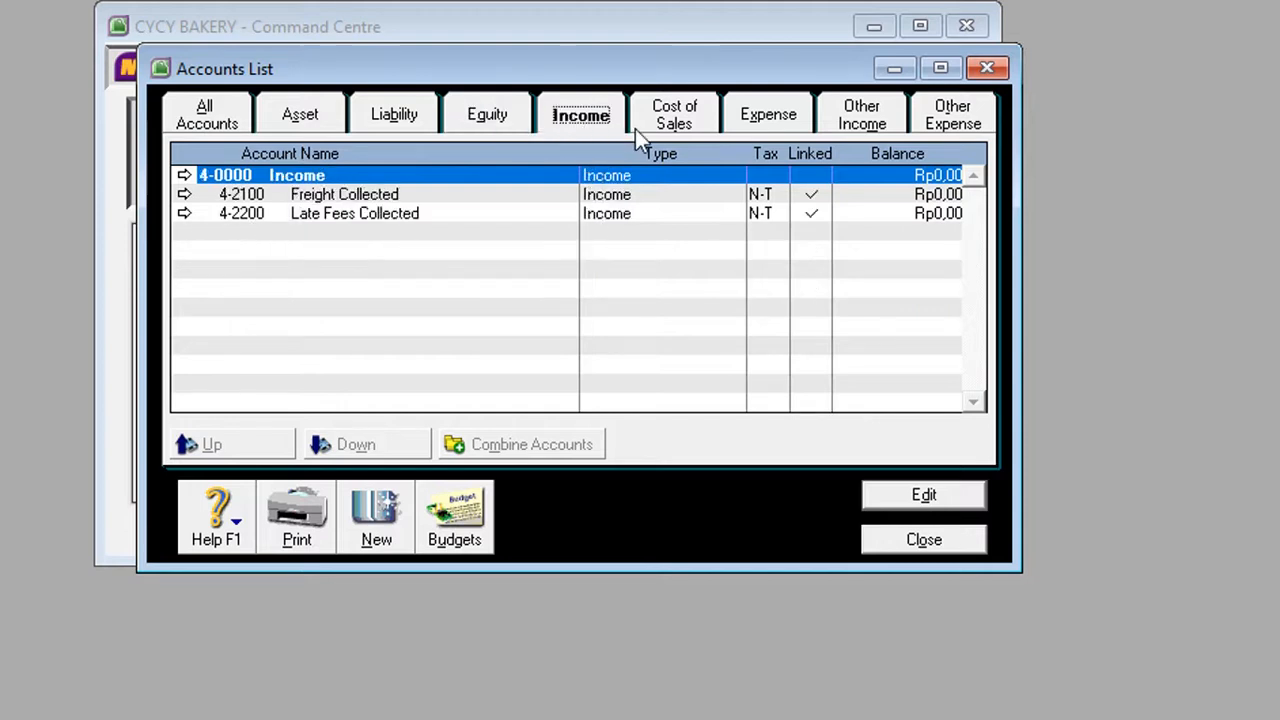
left_click(697, 120)
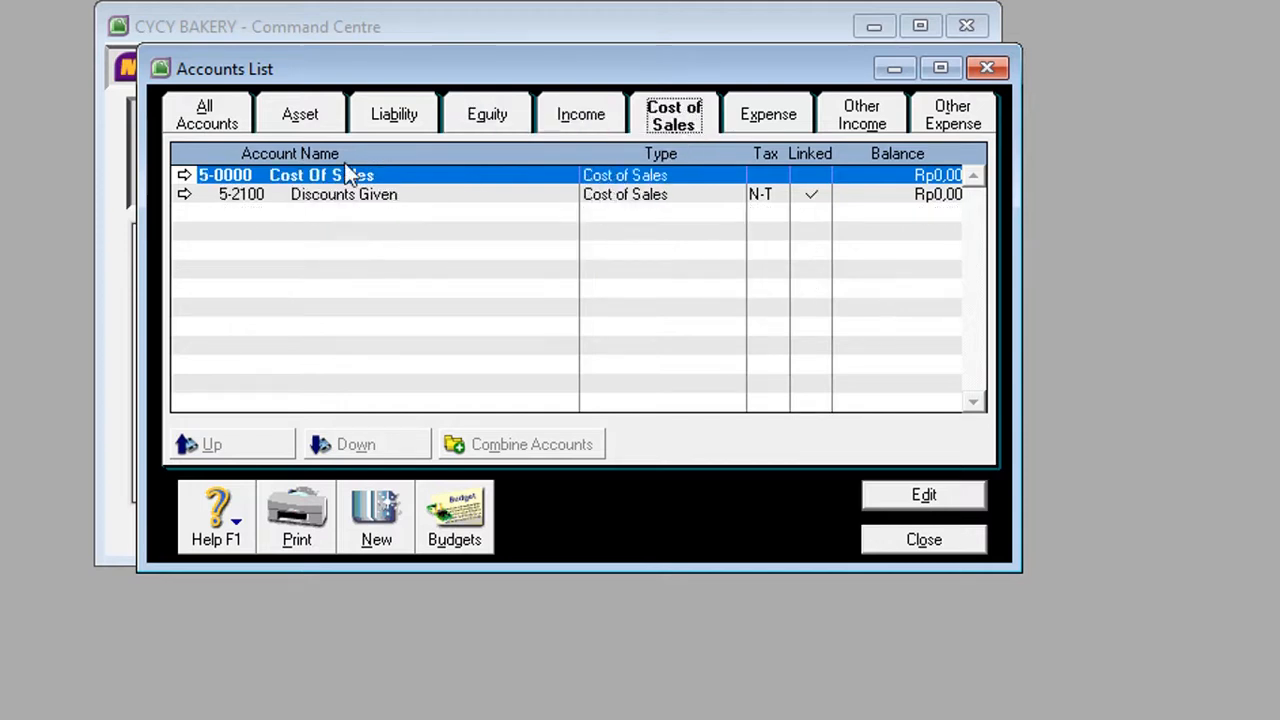
left_click(762, 122)
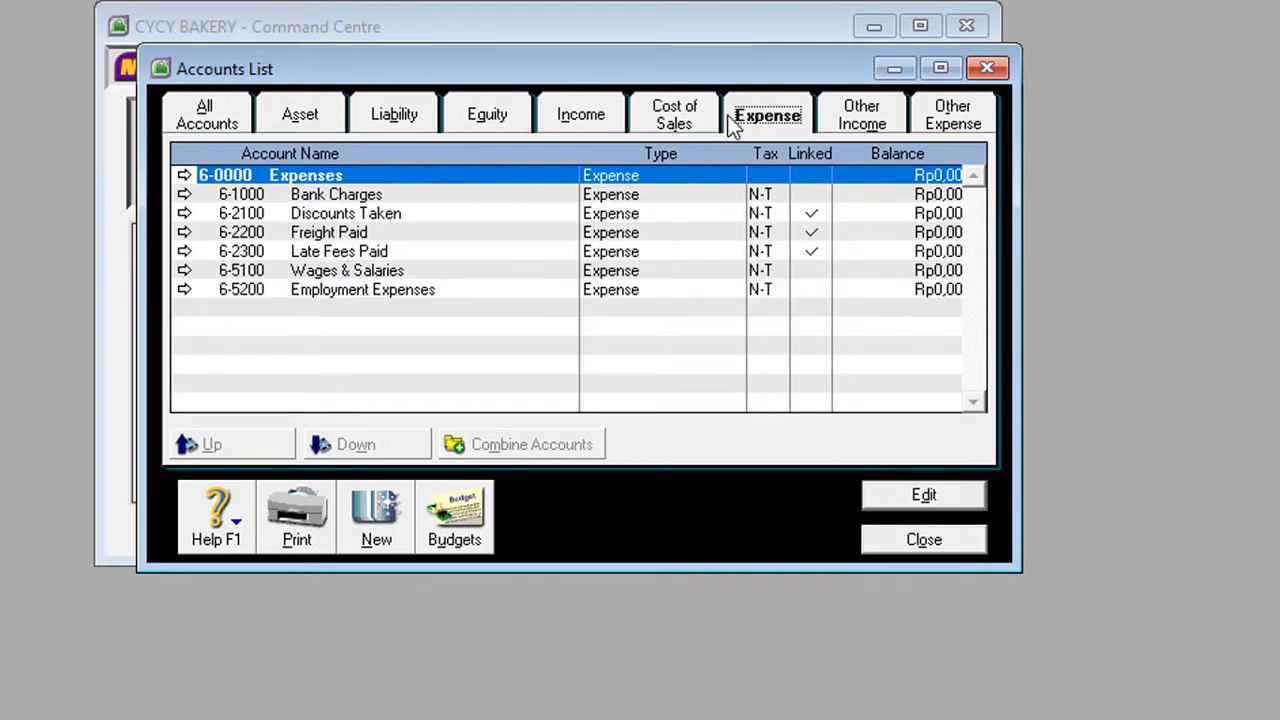
left_click(876, 119)
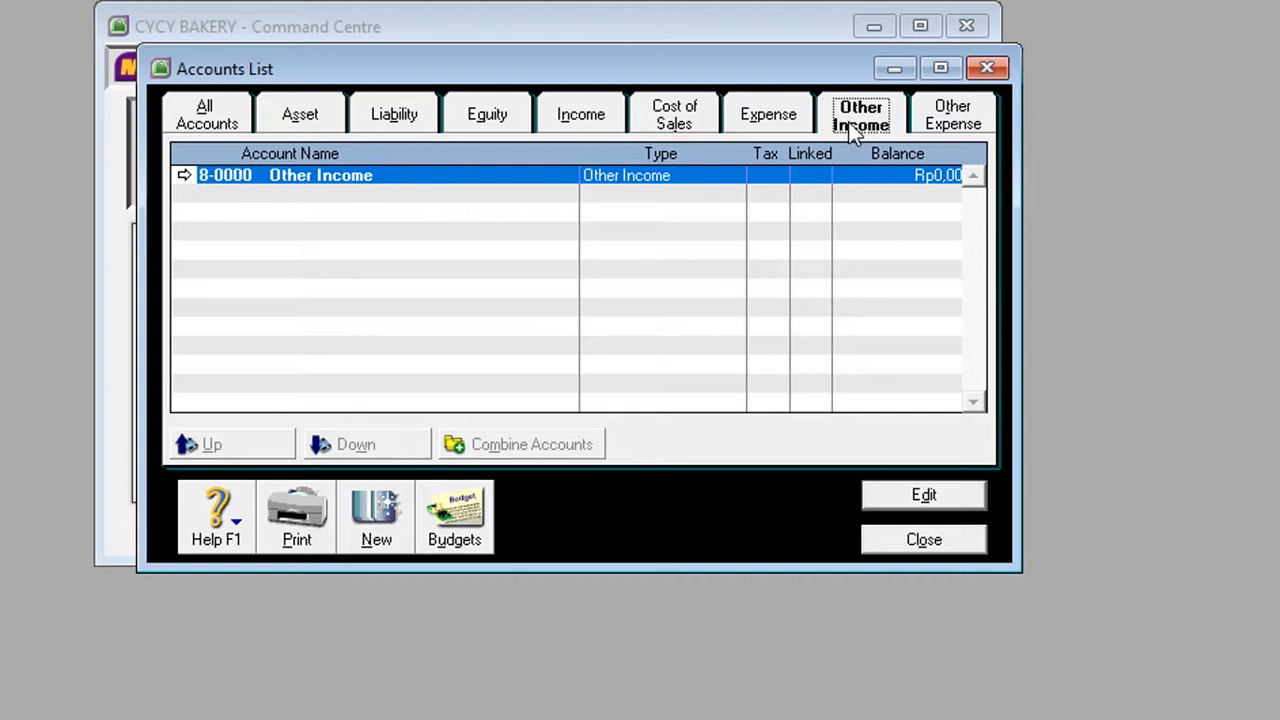
left_click(960, 133)
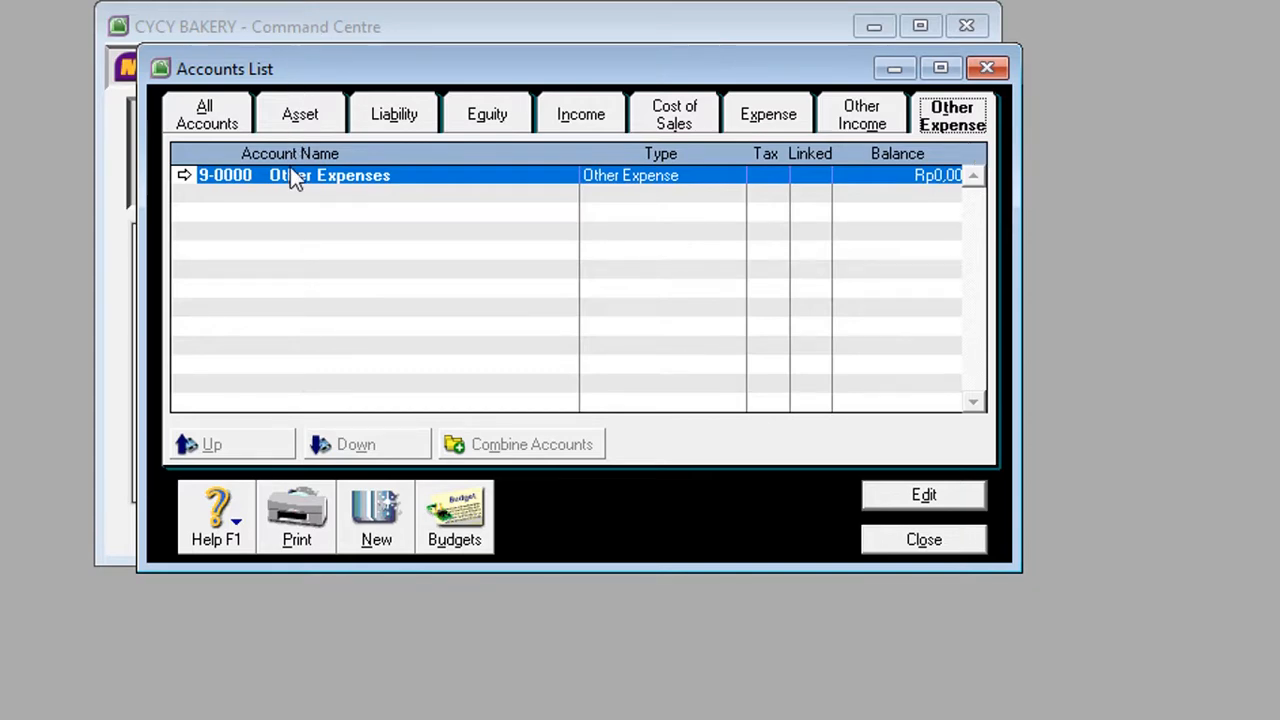
- Examine the lower asset accounts down to Payroll Cheque Account, and review the expense and other income accounts
left_click(297, 114)
scroll(312, 364, "down", 4)
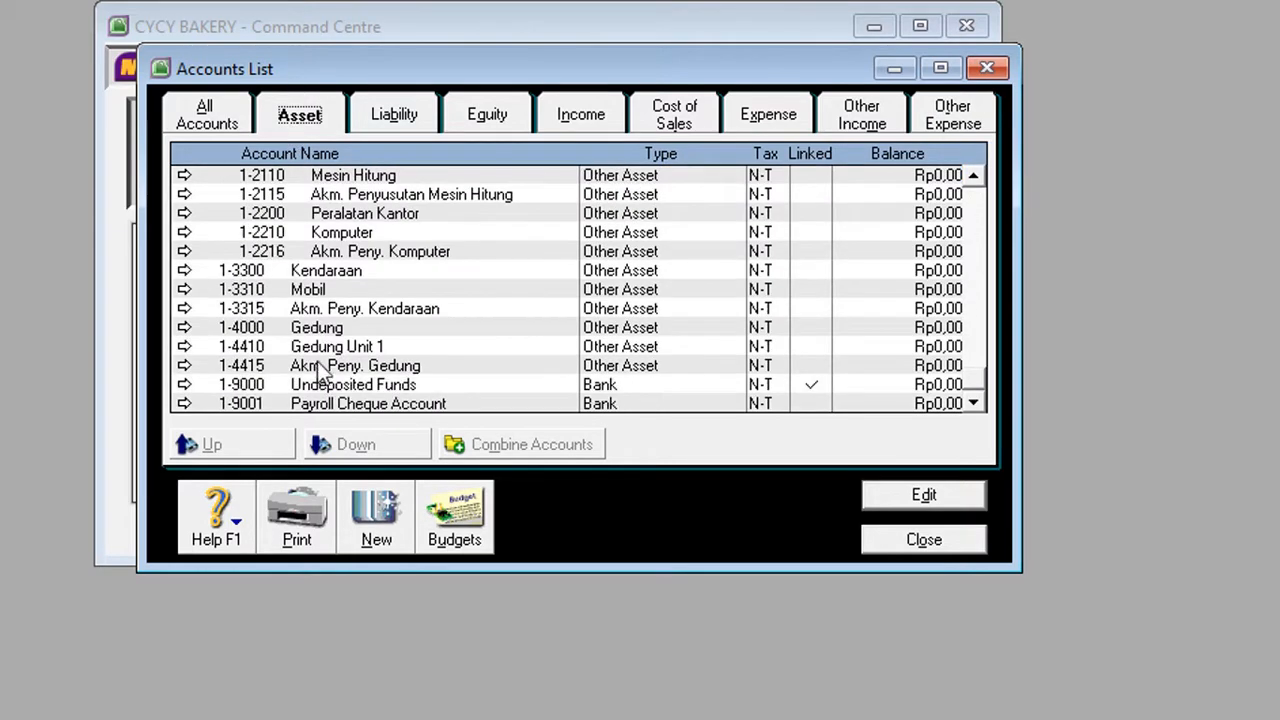
left_click(419, 404)
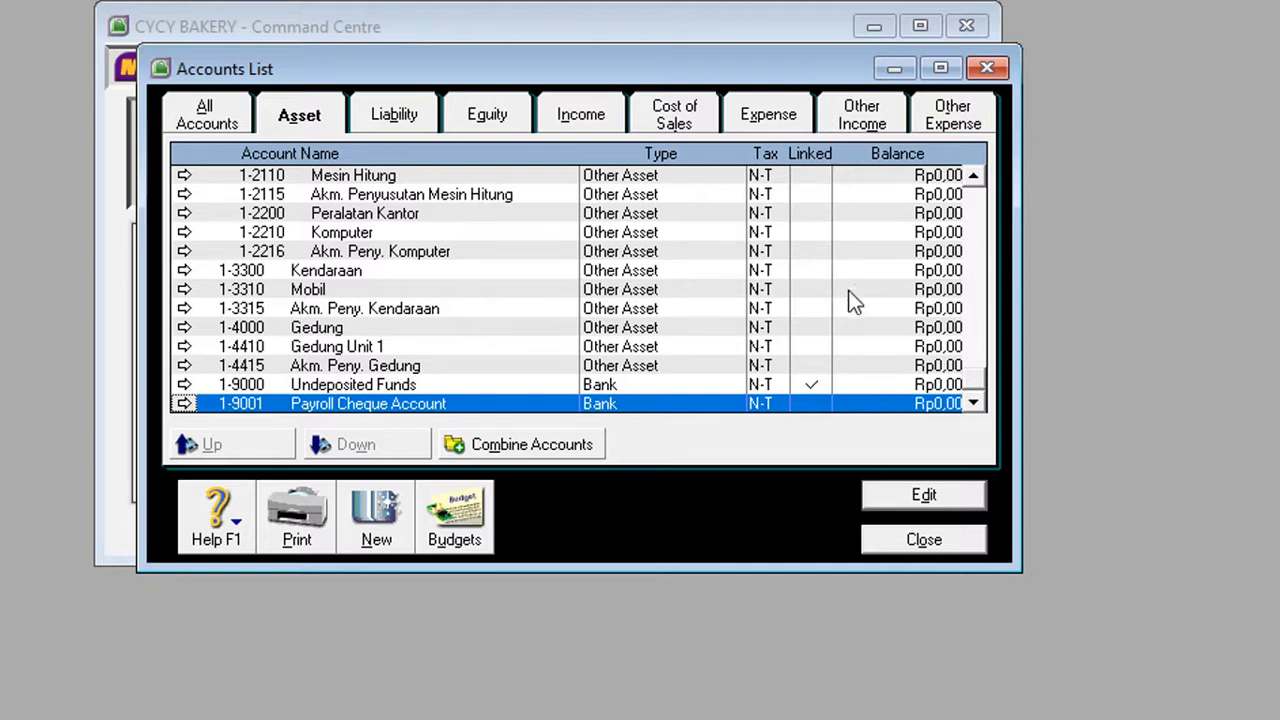
left_click(786, 125)
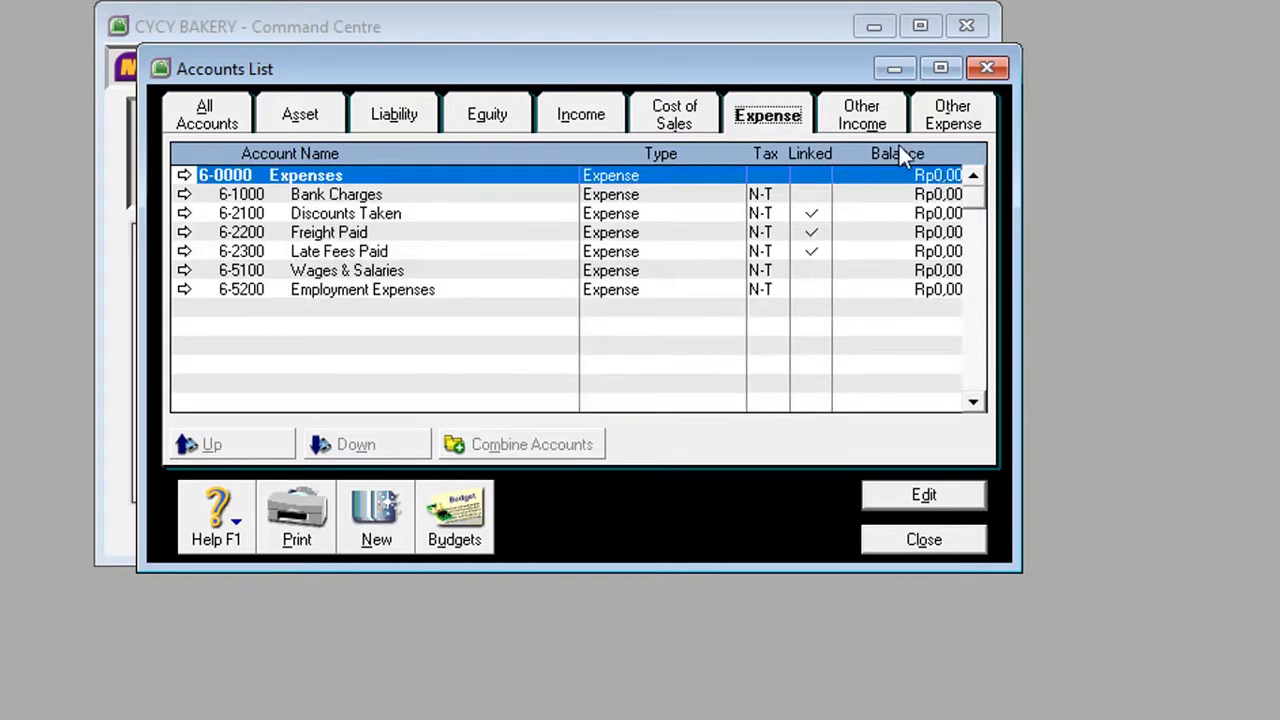
left_click(840, 121)
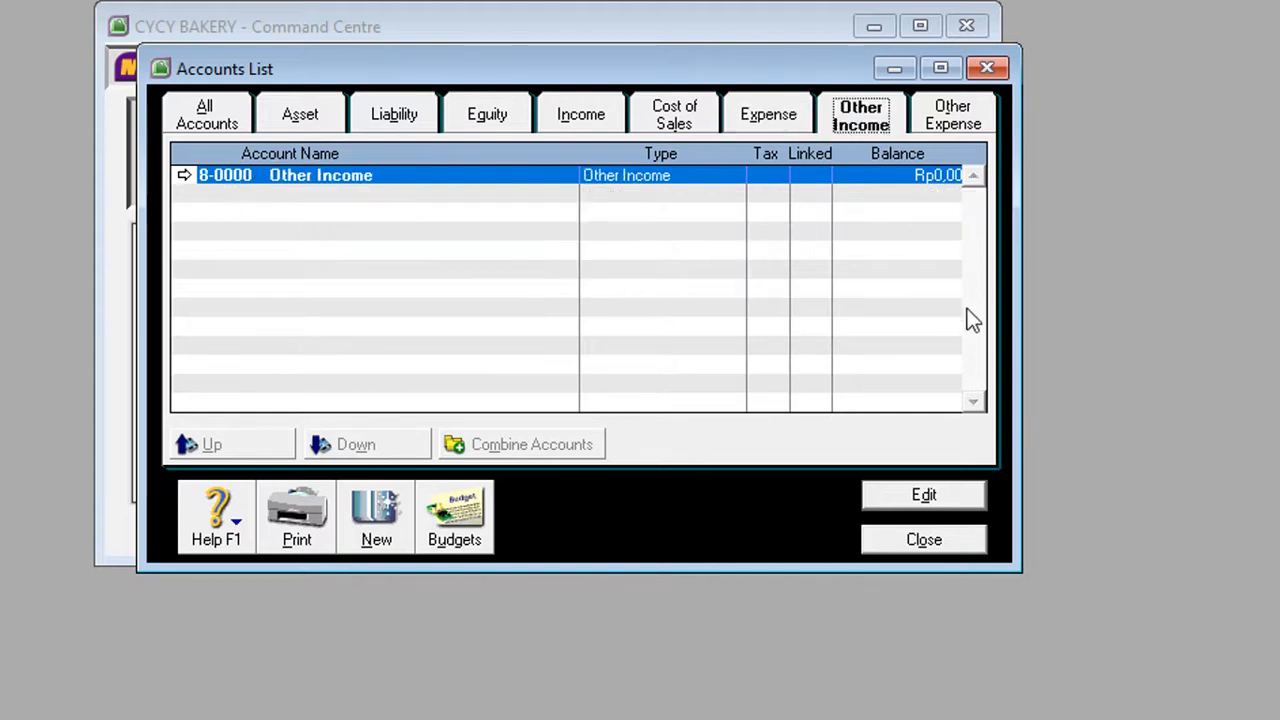